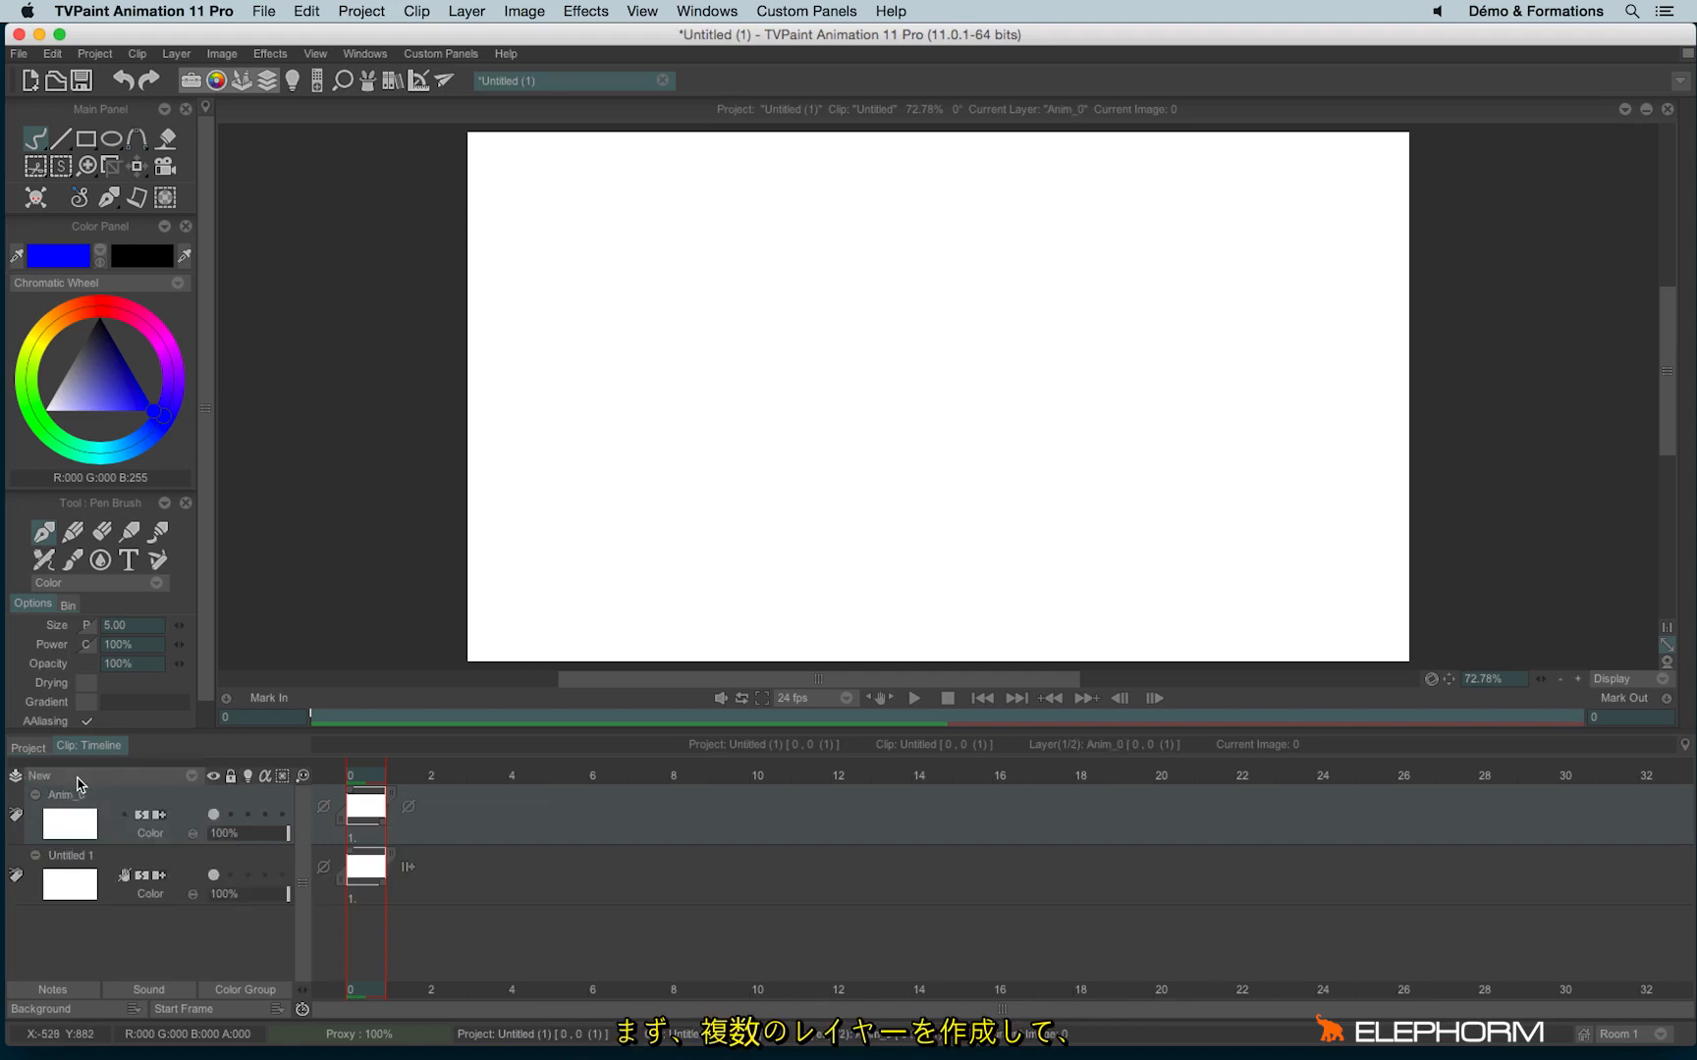
# - Add three new animation layers above the Anim_0 layer
pyautogui.click(83, 782)
pyautogui.click(108, 780)
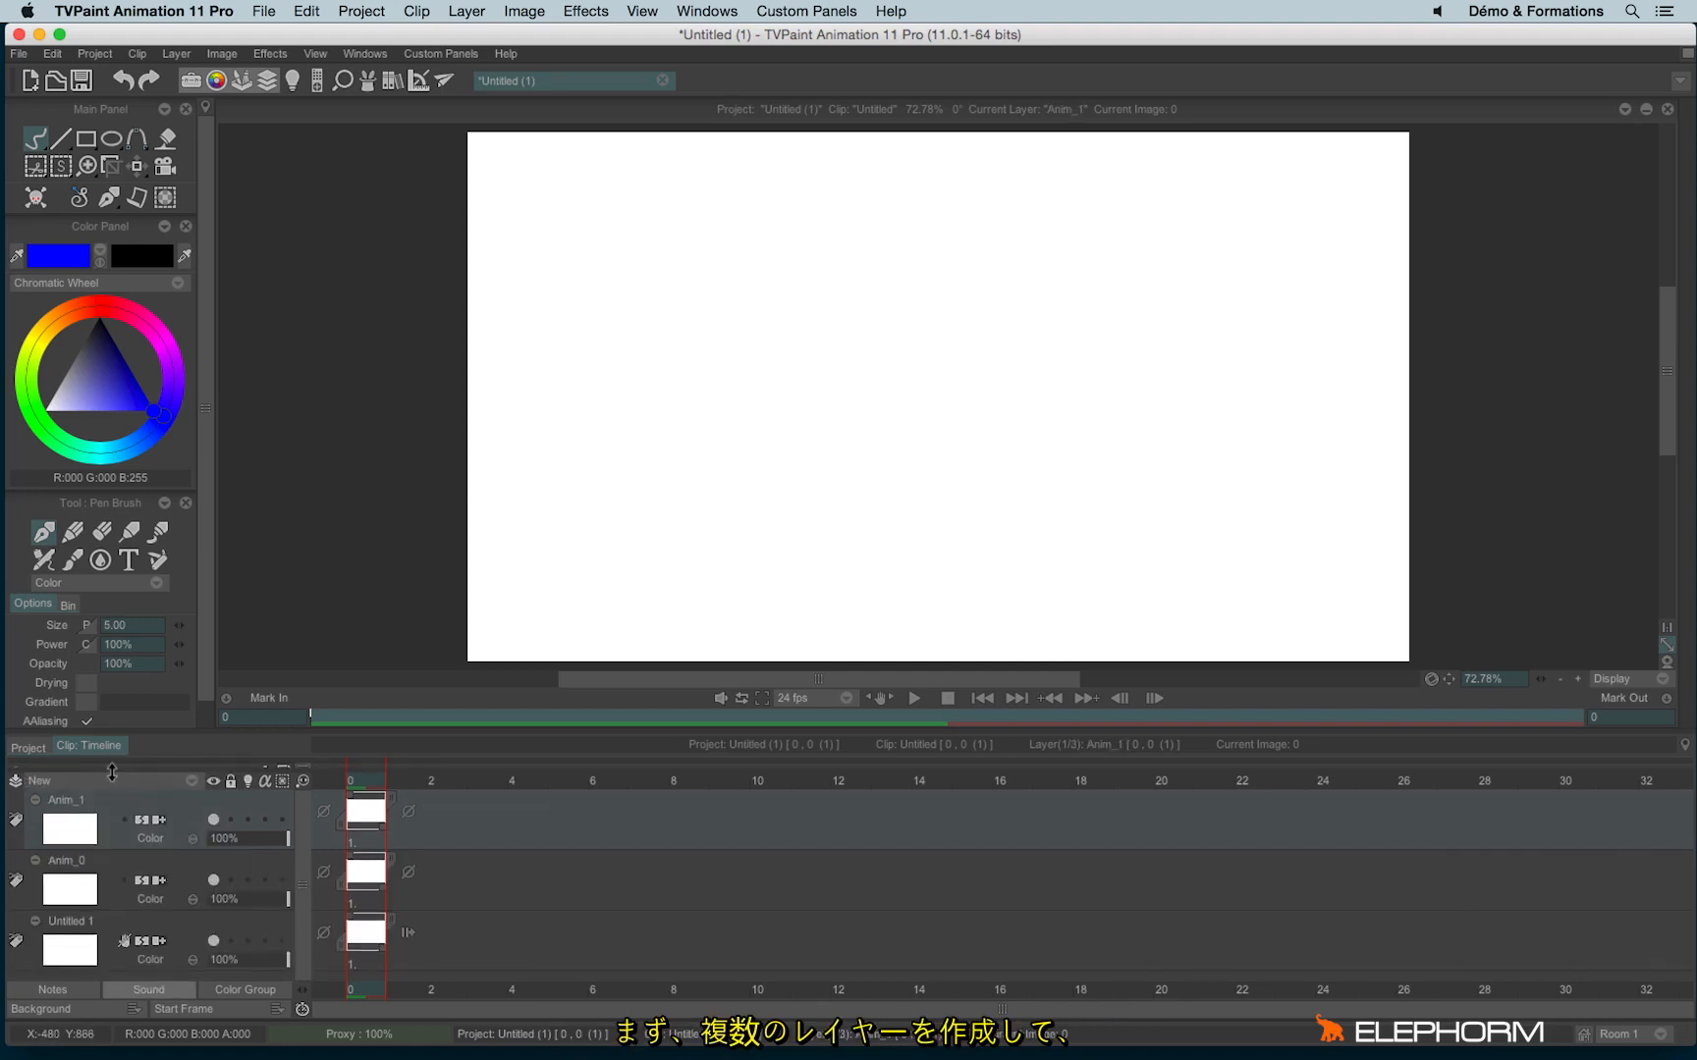
pyautogui.moveTo(109, 776); pyautogui.dragTo(109, 771)
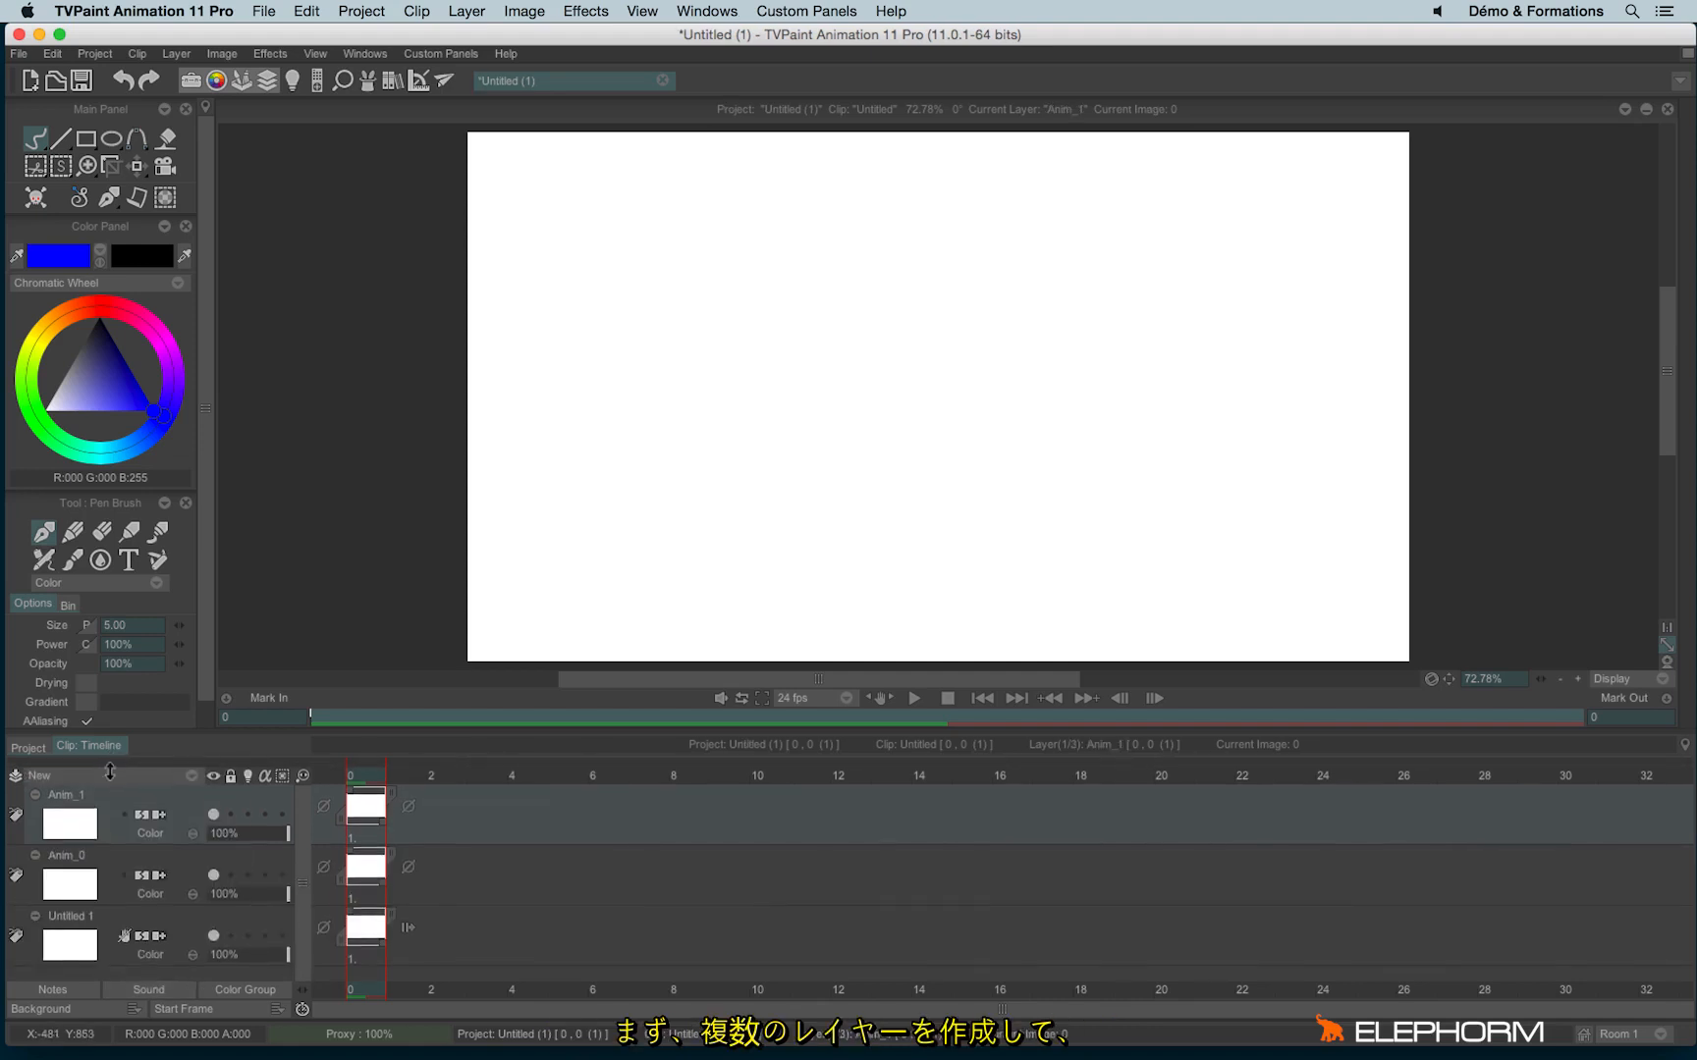
pyautogui.click(113, 776)
pyautogui.click(133, 775)
pyautogui.click(120, 779)
pyautogui.click(144, 775)
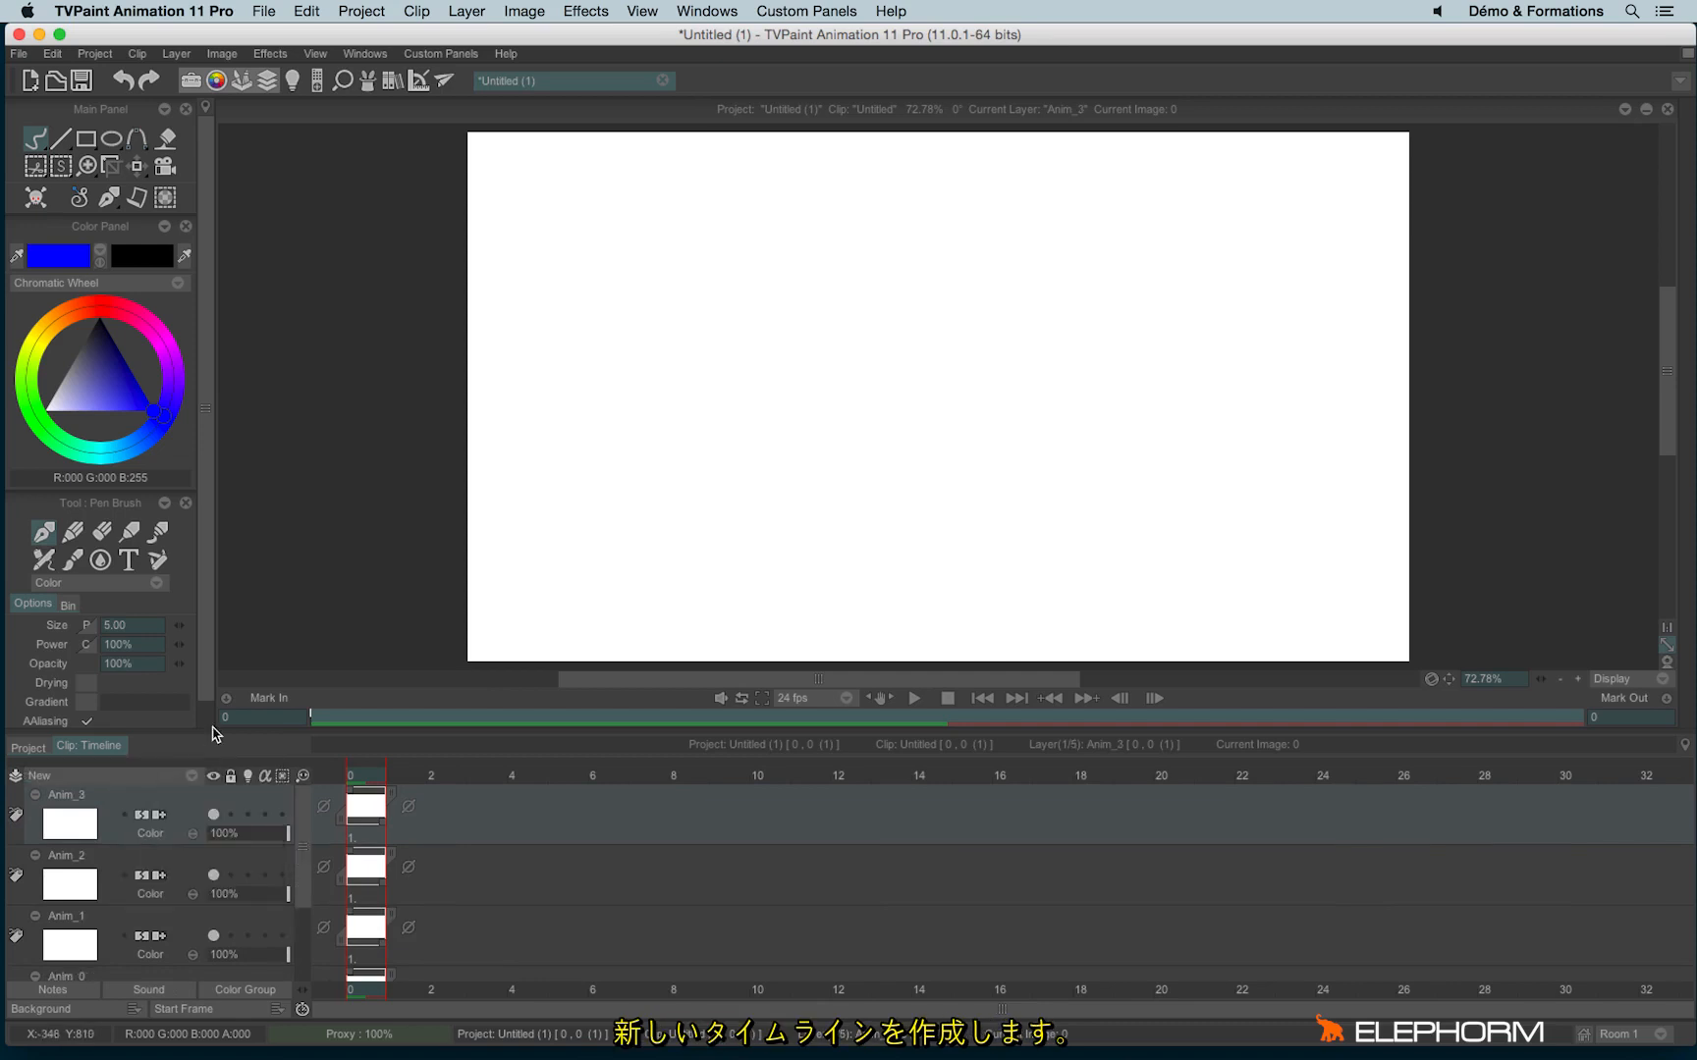
# - Enlarge the timeline area so all layers fit and add one more animation layer on top of the stack
pyautogui.moveTo(210, 736); pyautogui.dragTo(203, 351)
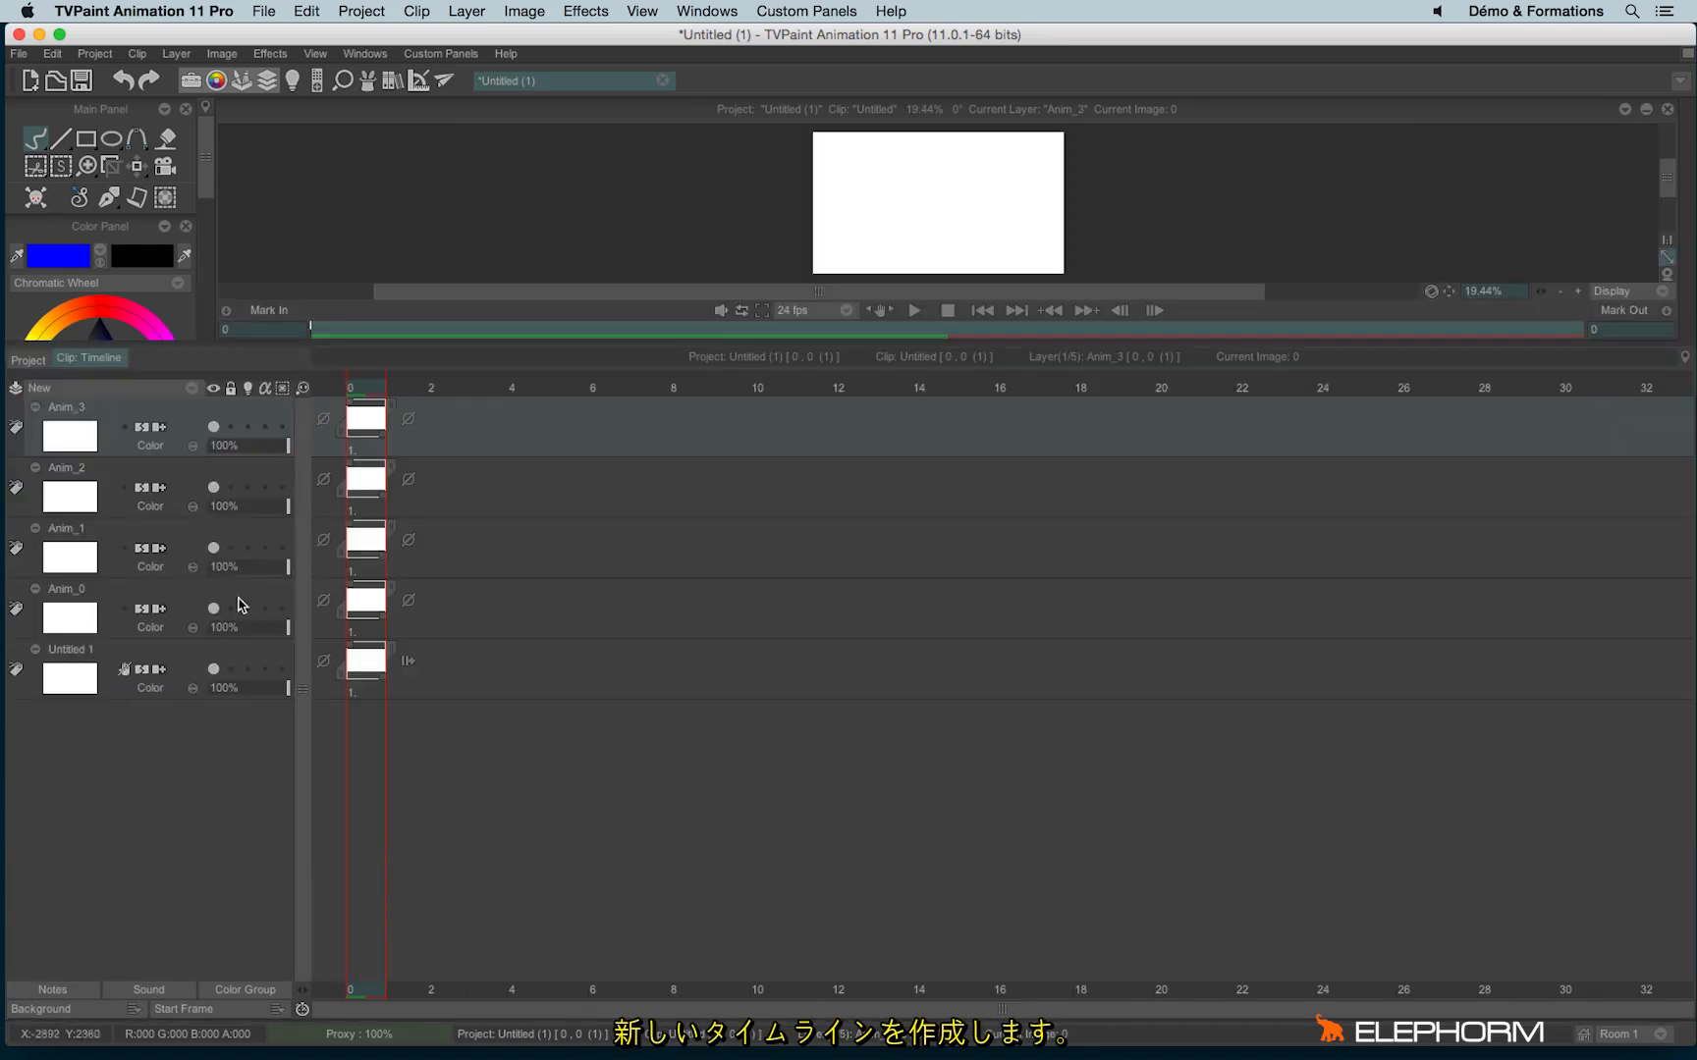
pyautogui.click(159, 389)
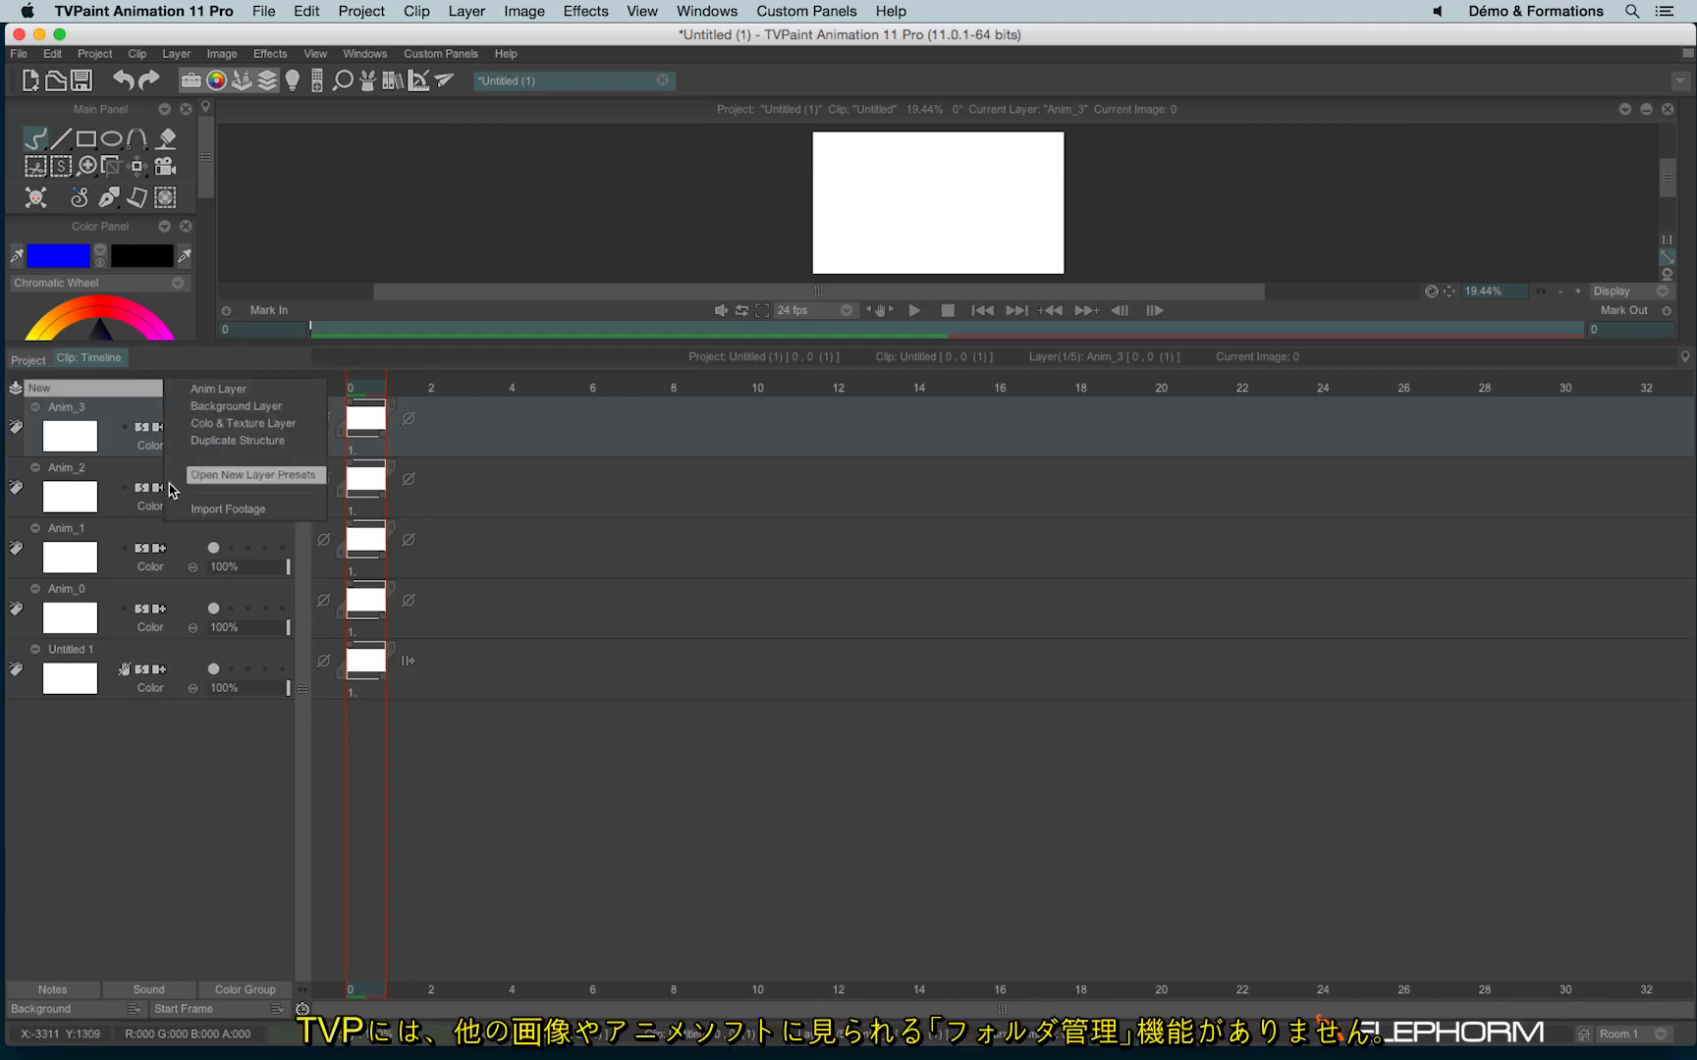
pyautogui.click(204, 390)
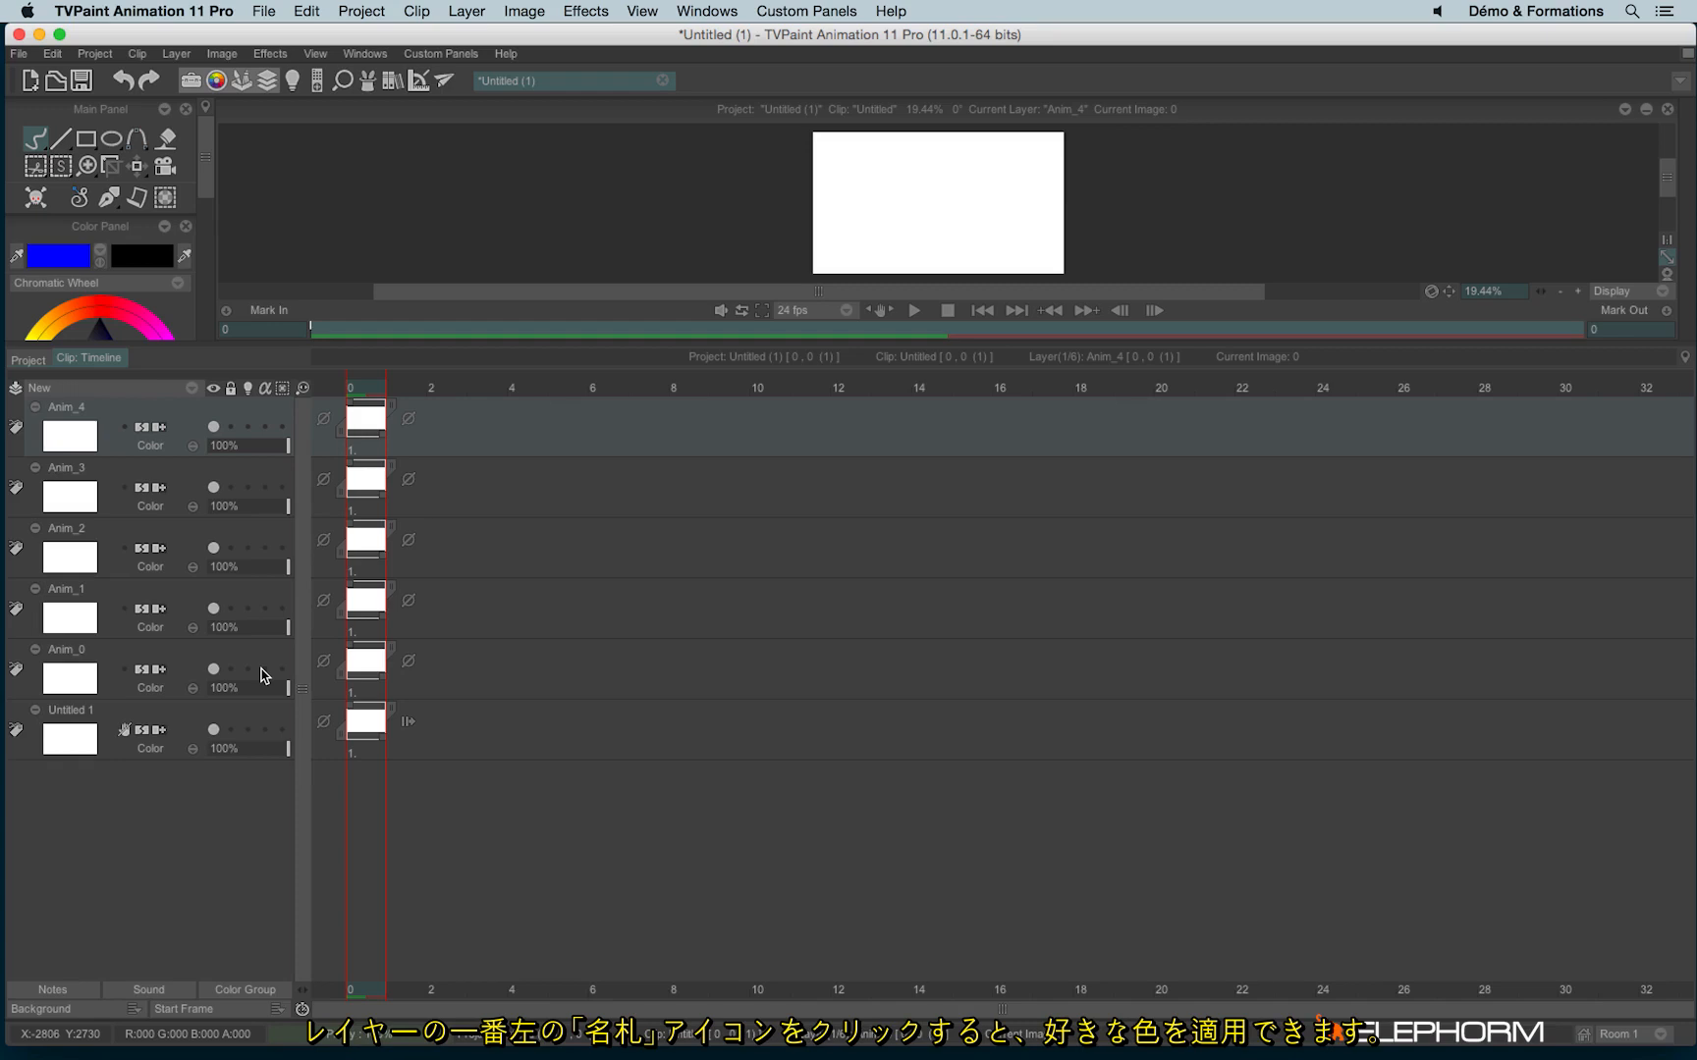
# - Assign the group colors Rouge to layer Anim_4, Vert clair to Anim_3 and Bleu clair to Anim_2
pyautogui.click(17, 429)
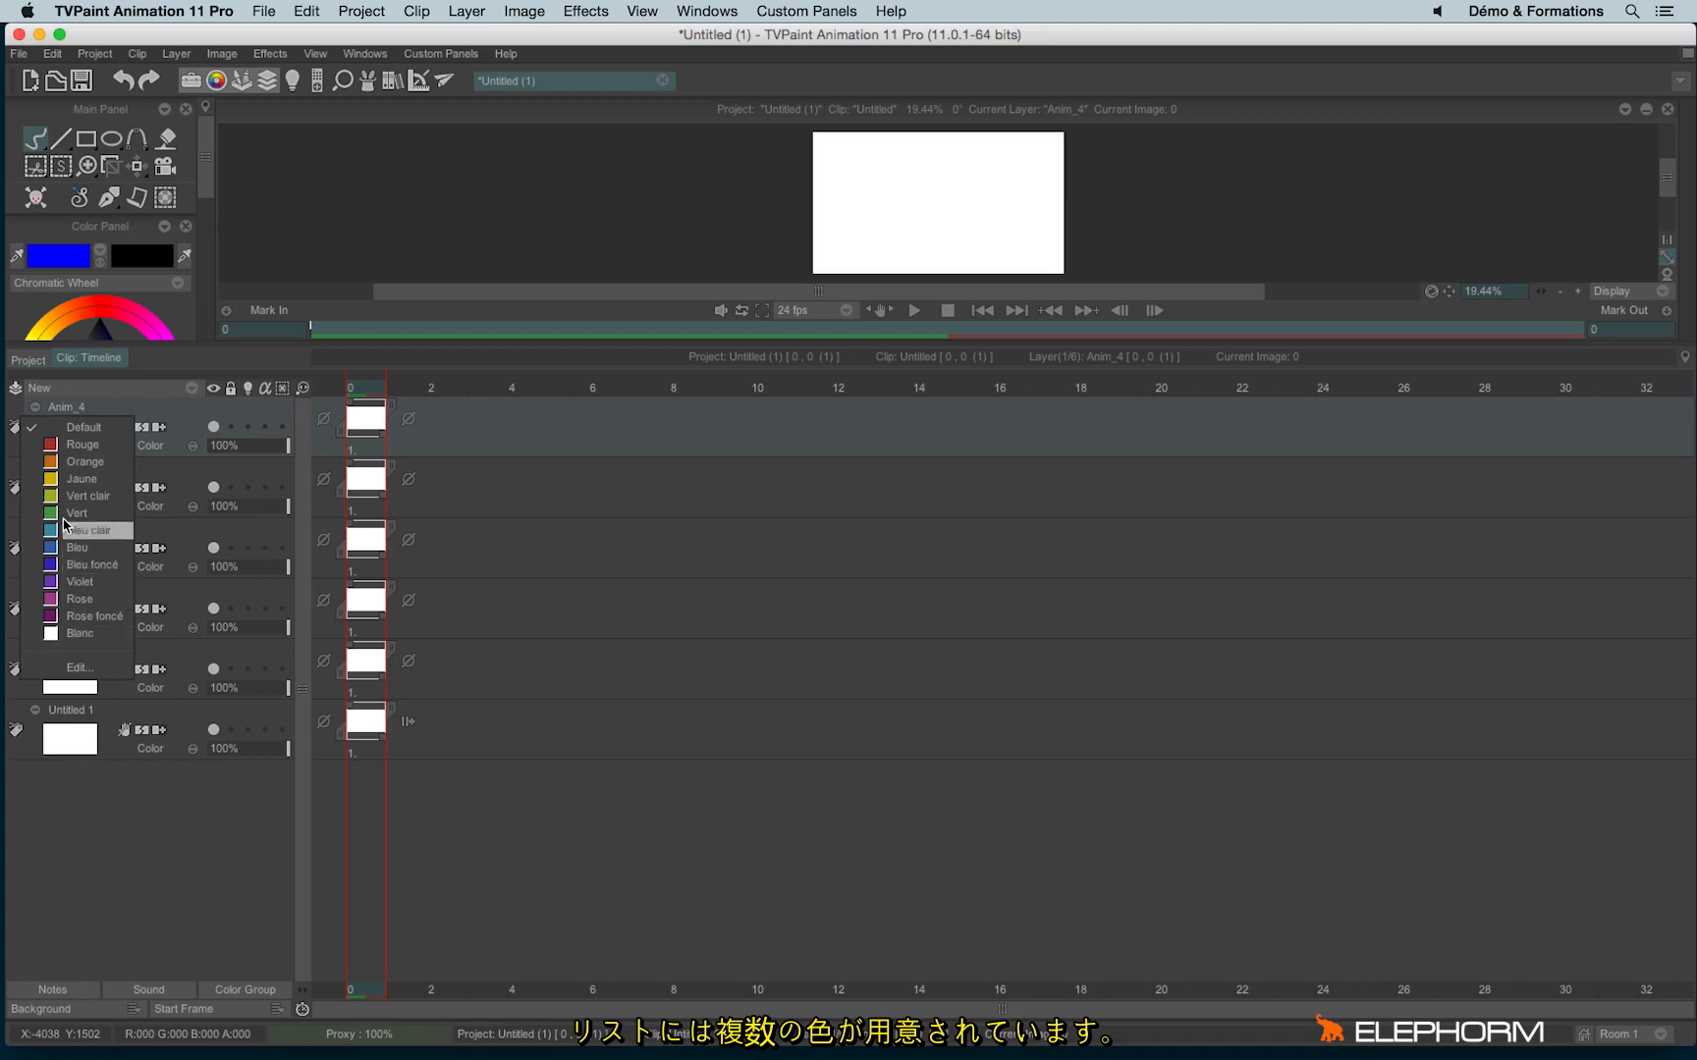
pyautogui.click(66, 448)
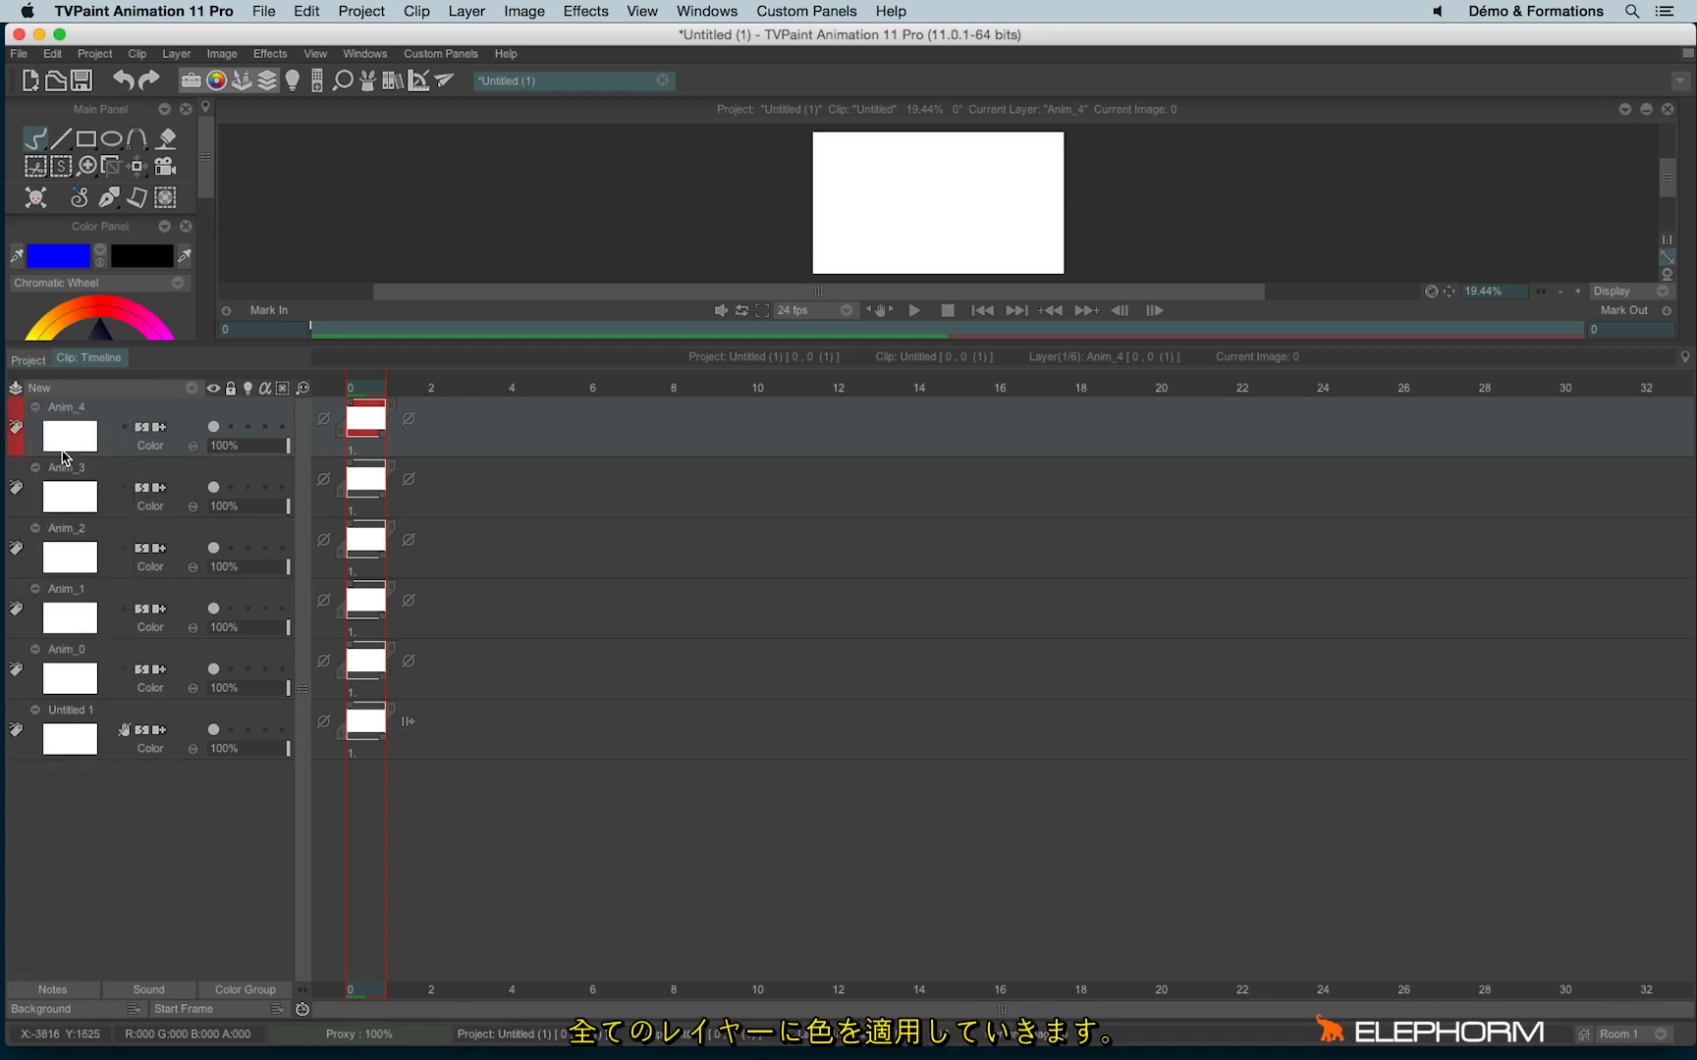
pyautogui.click(16, 489)
pyautogui.click(81, 557)
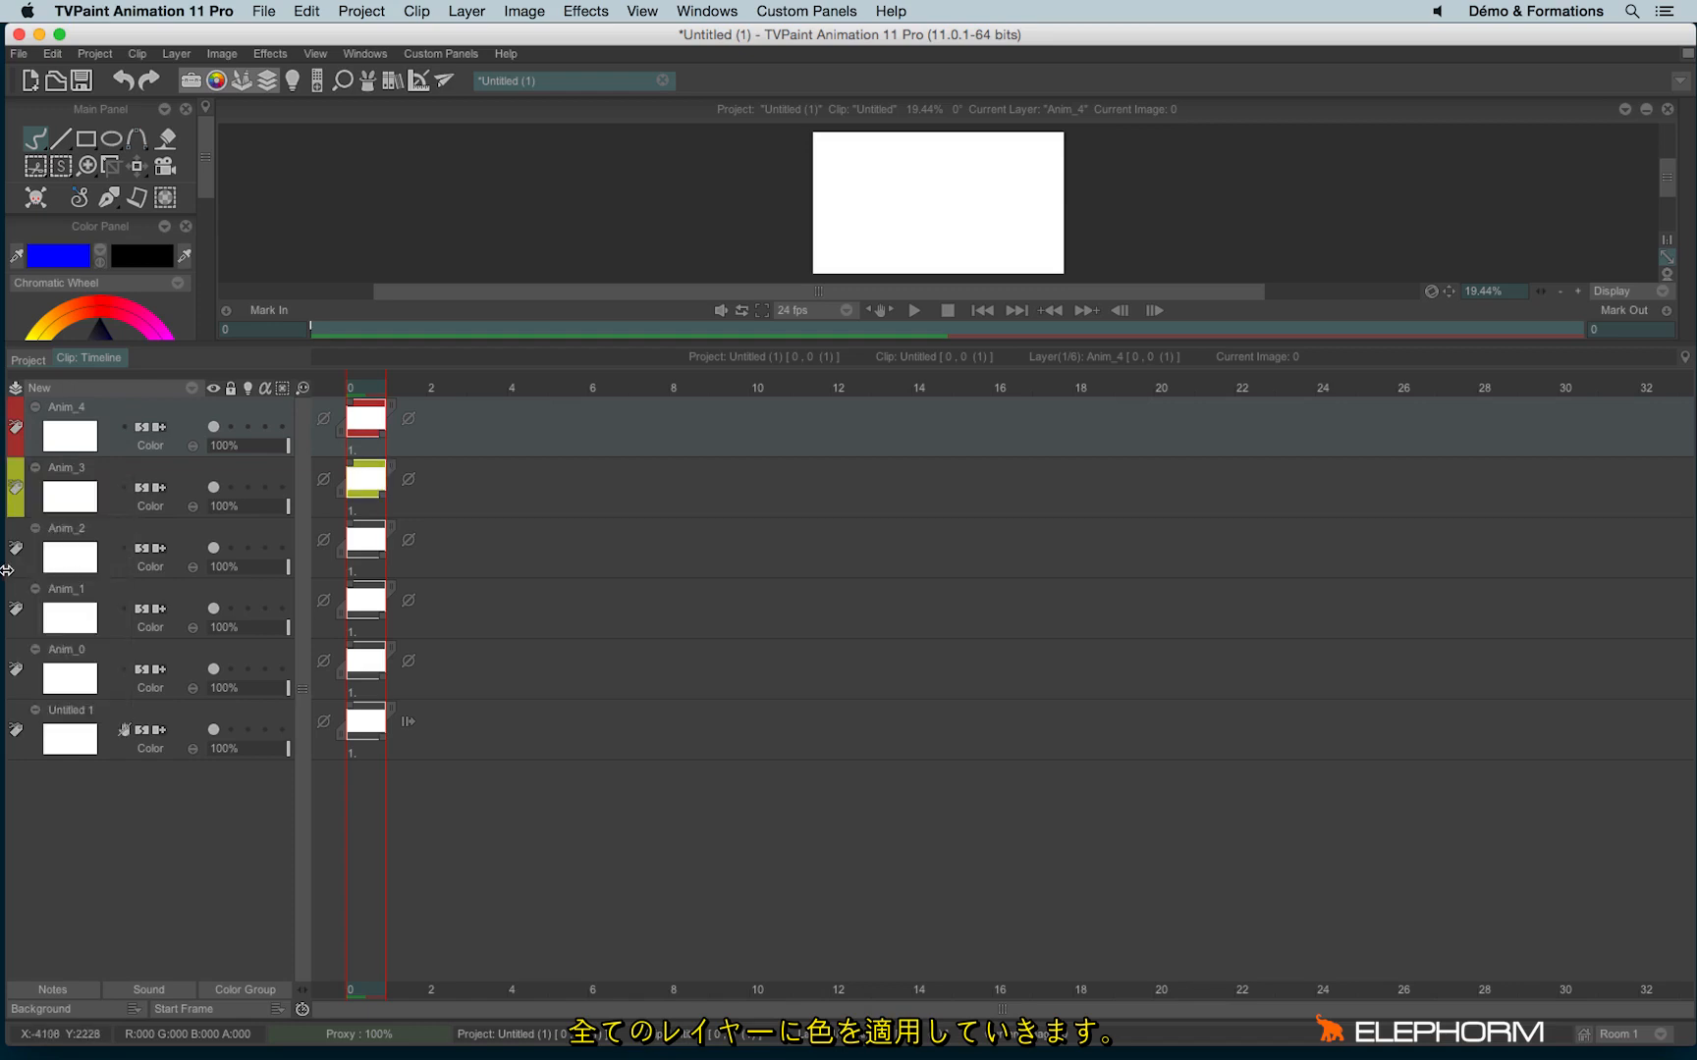
pyautogui.click(21, 553)
pyautogui.click(87, 648)
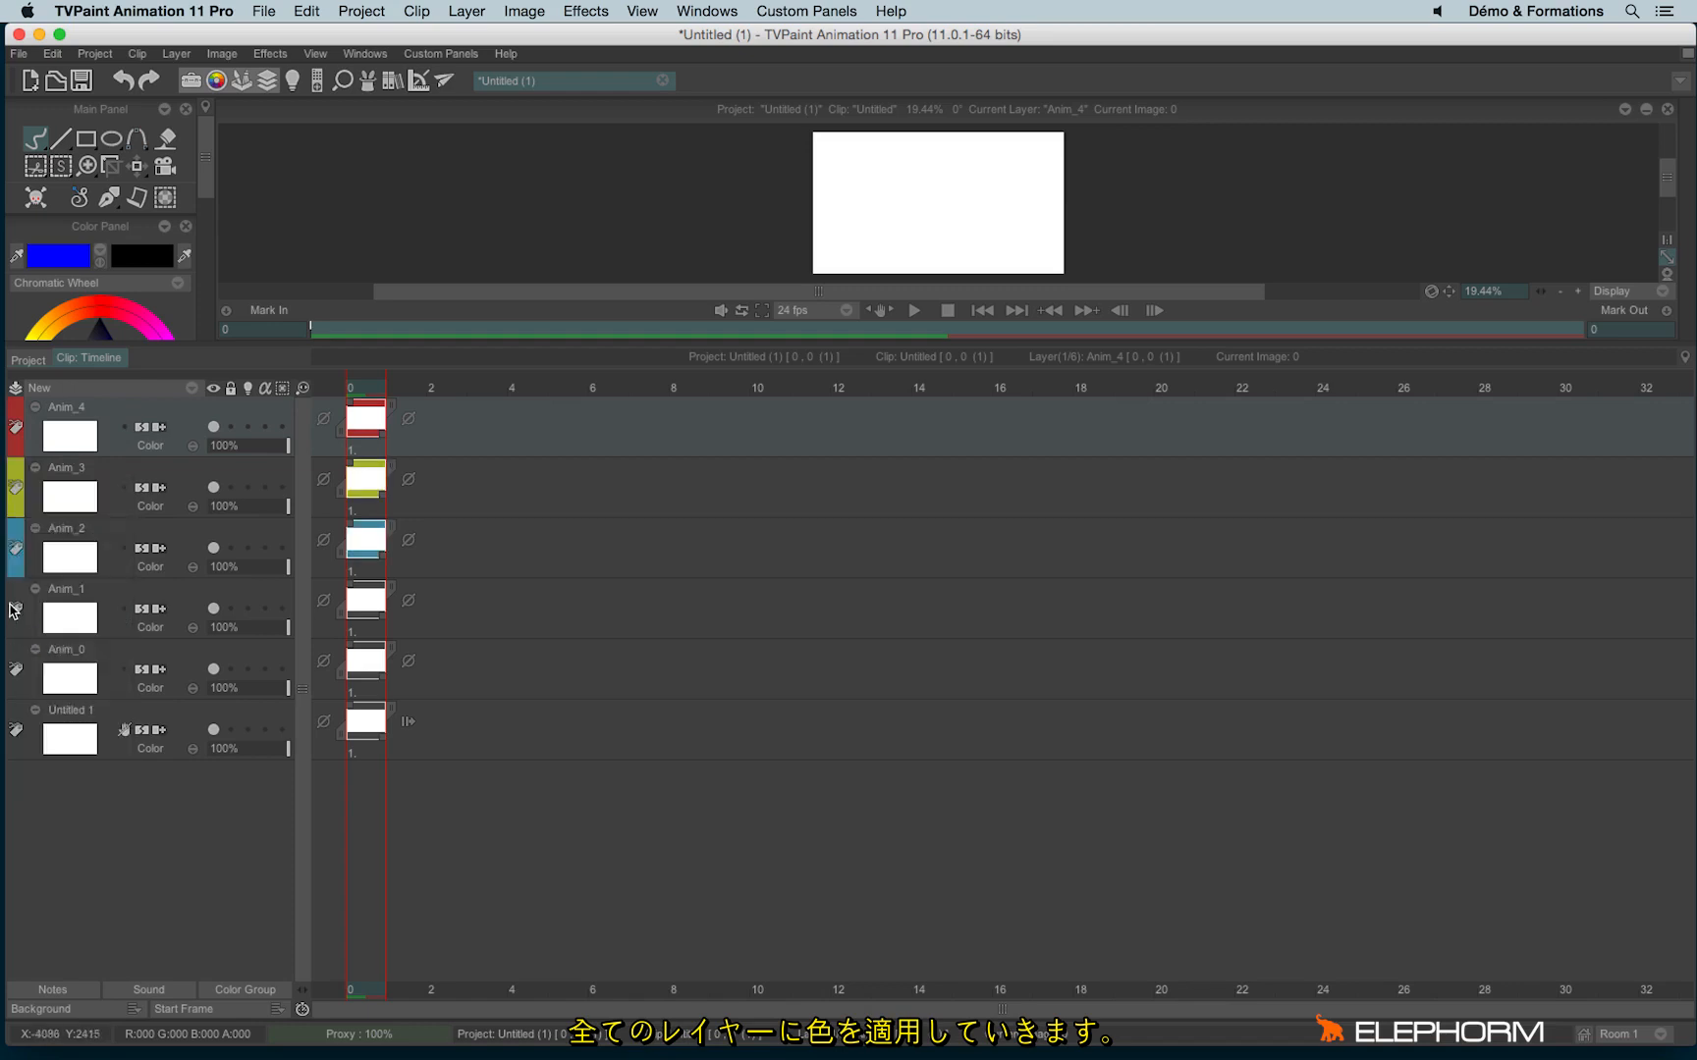
# - Assign the group colors Vert clair to layer Anim_1, Rouge to Anim_0 and Bleu clair to Untitled 1
pyautogui.click(14, 610)
pyautogui.click(85, 677)
pyautogui.click(13, 670)
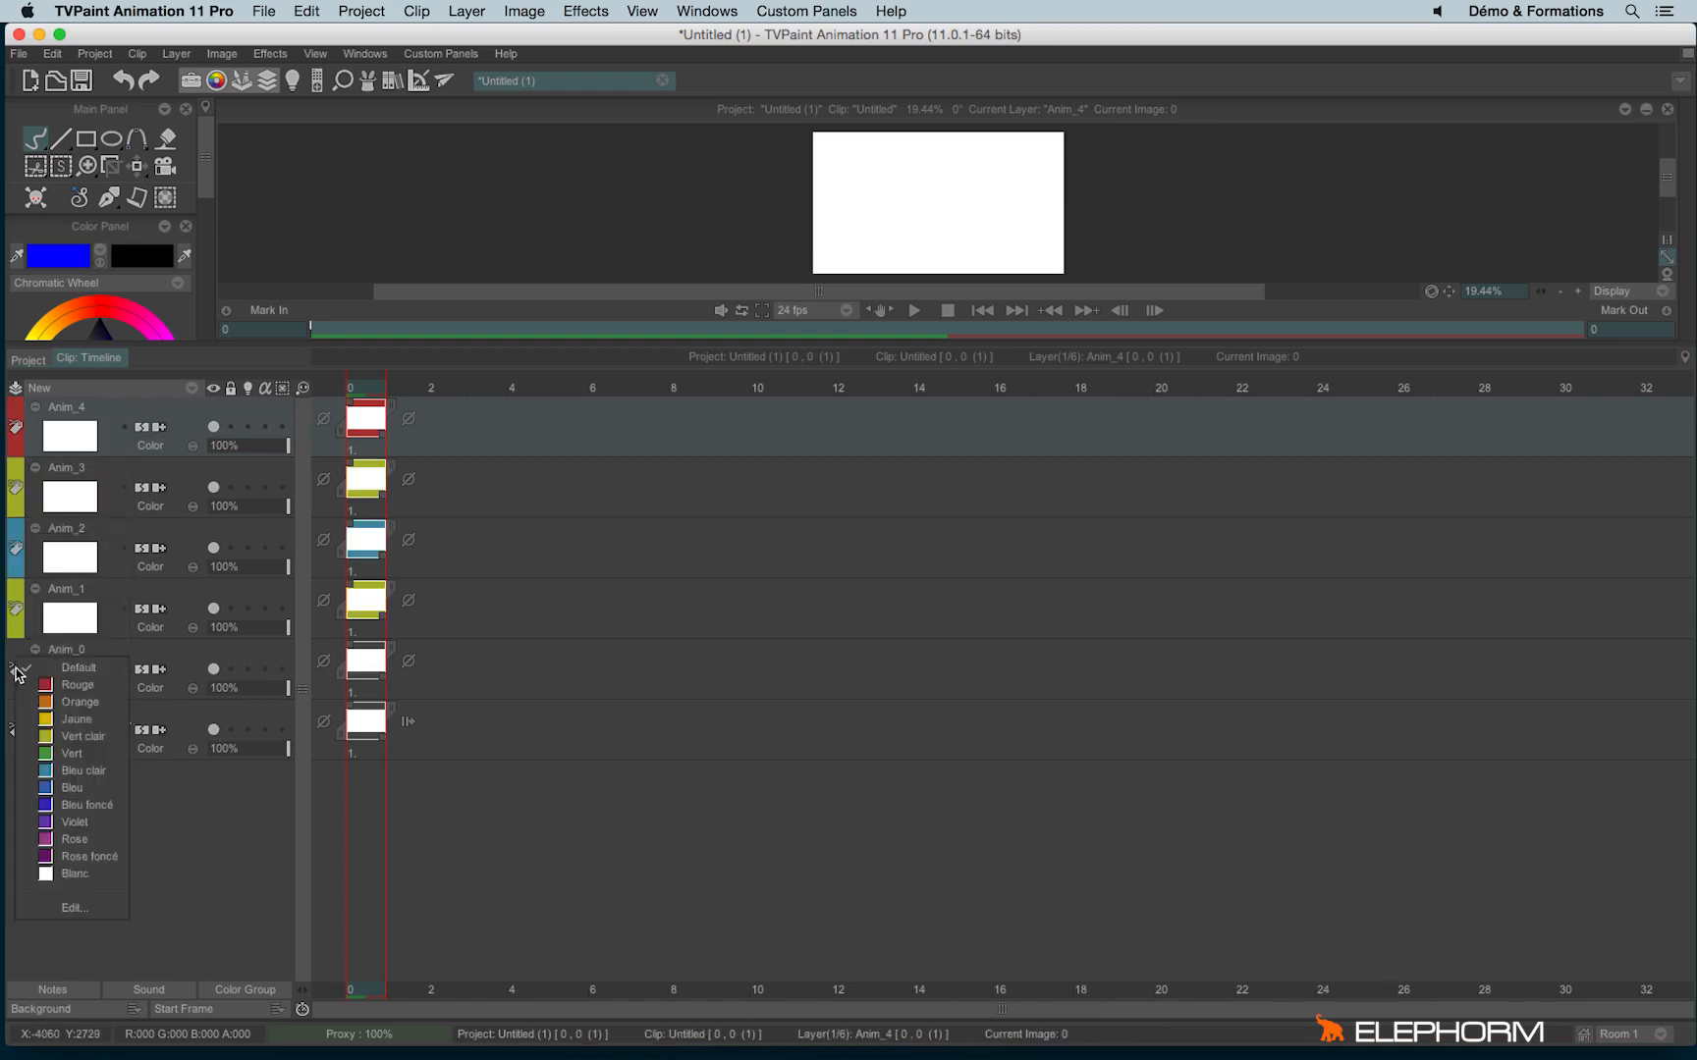
pyautogui.click(97, 687)
pyautogui.click(13, 731)
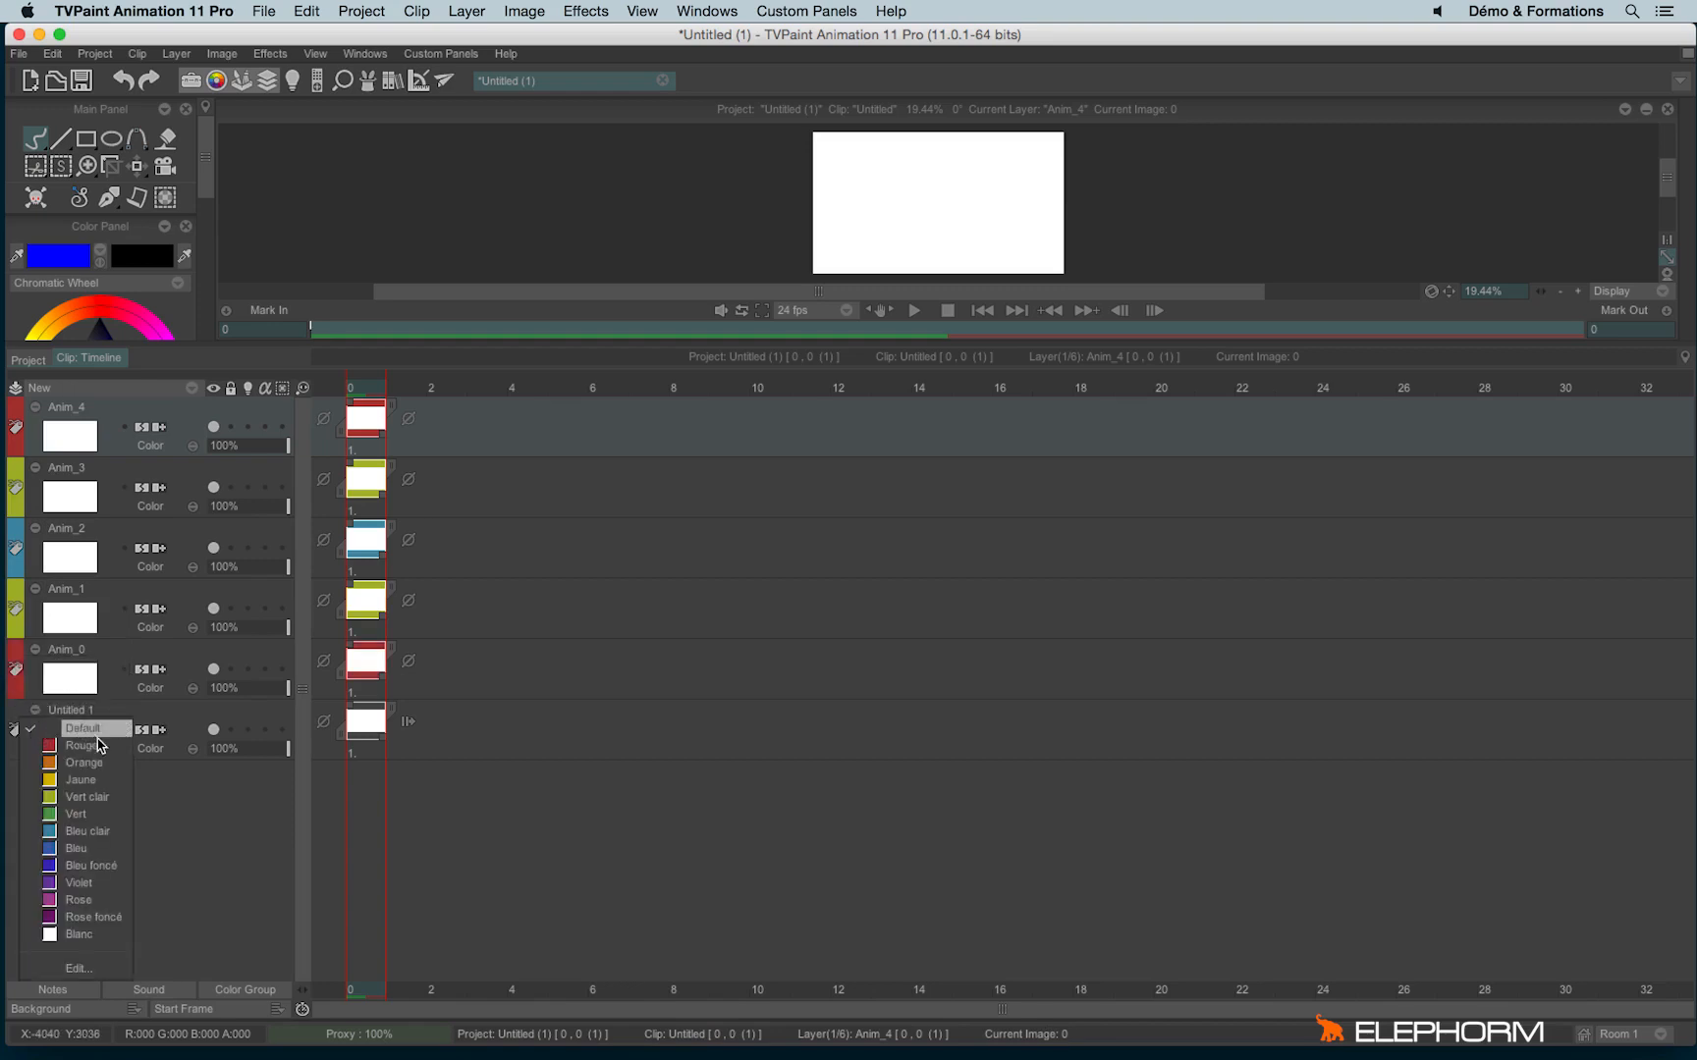
pyautogui.click(94, 831)
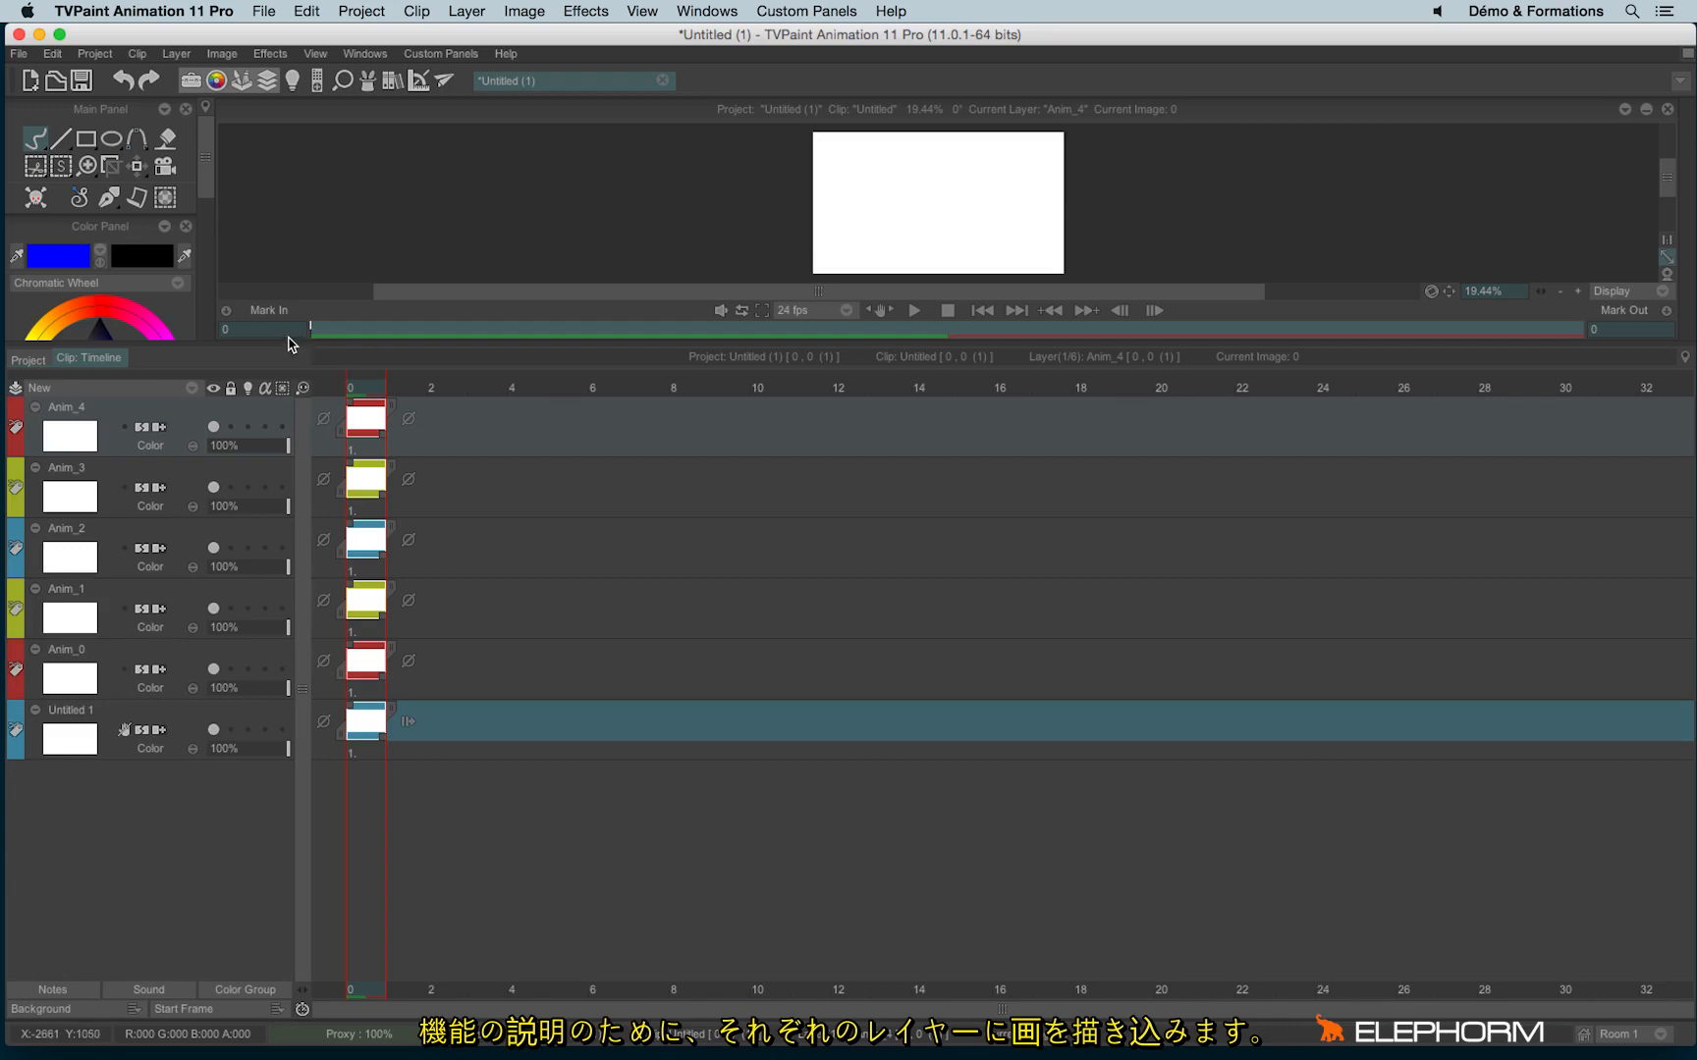
# - Enlarge the canvas area and handwrite the digits 1, 2 and 3 in blue on layers Anim_4, Anim_3 and Anim_2 respectively
pyautogui.moveTo(288, 348); pyautogui.dragTo(271, 504)
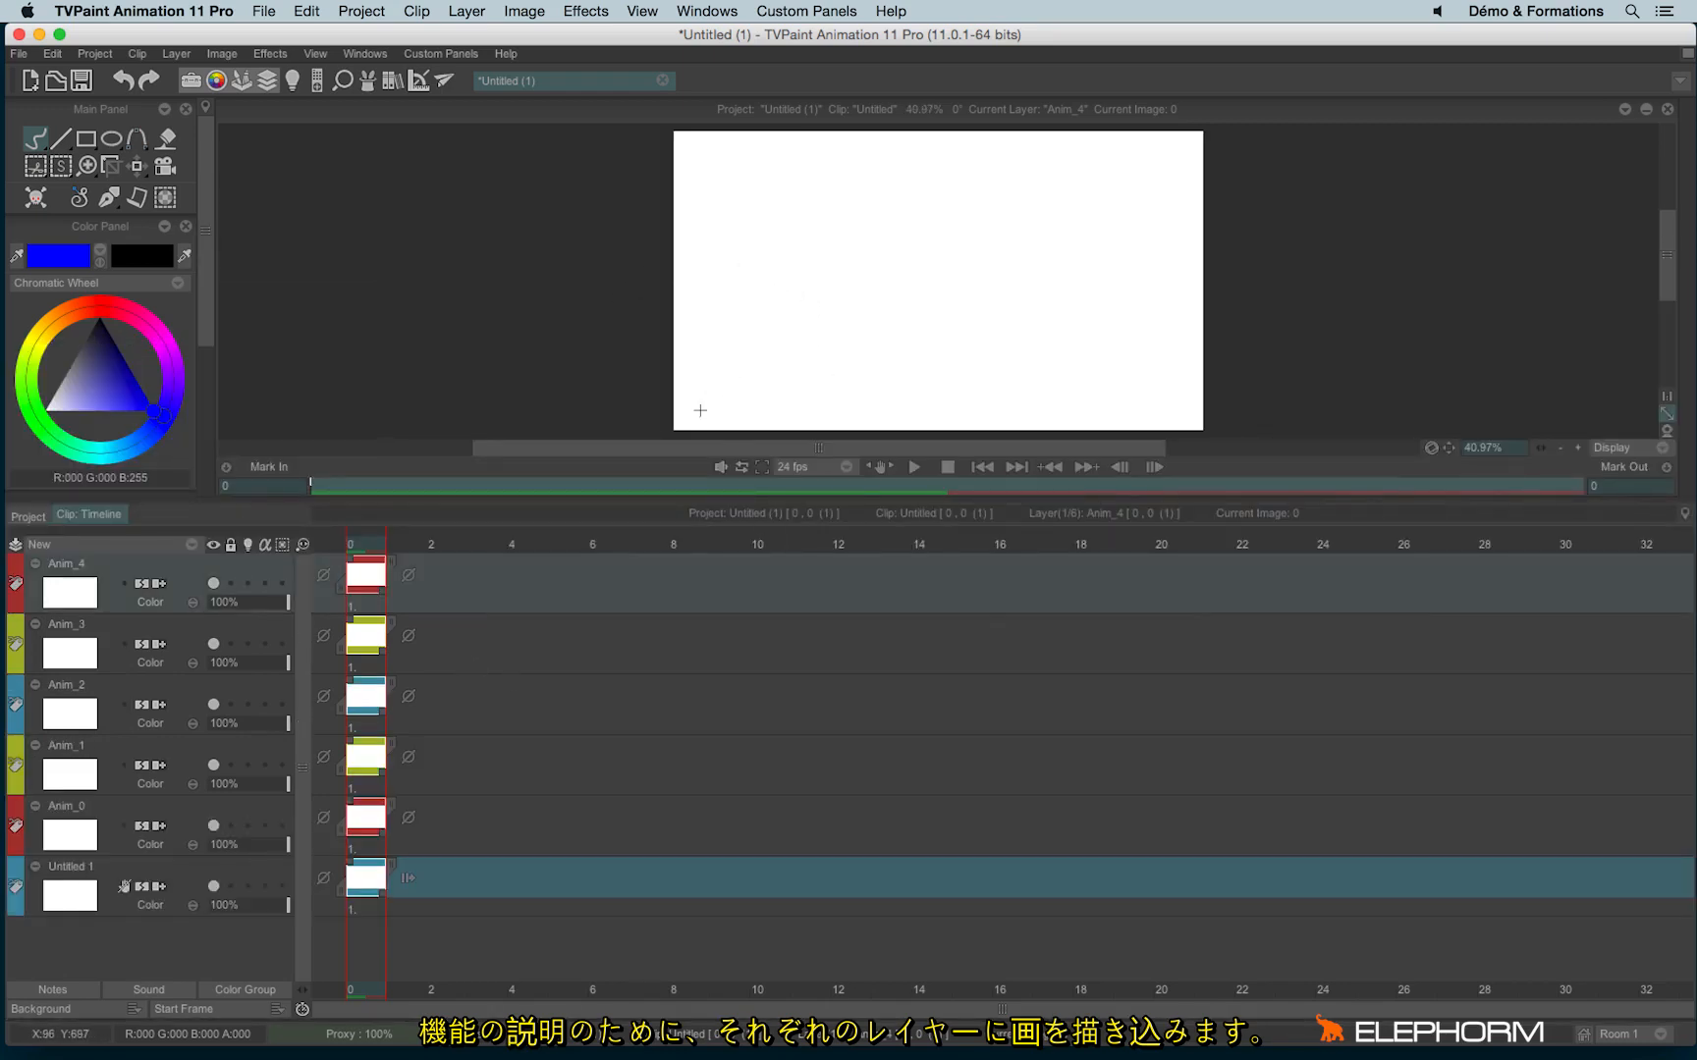
pyautogui.moveTo(695, 402); pyautogui.dragTo(724, 426)
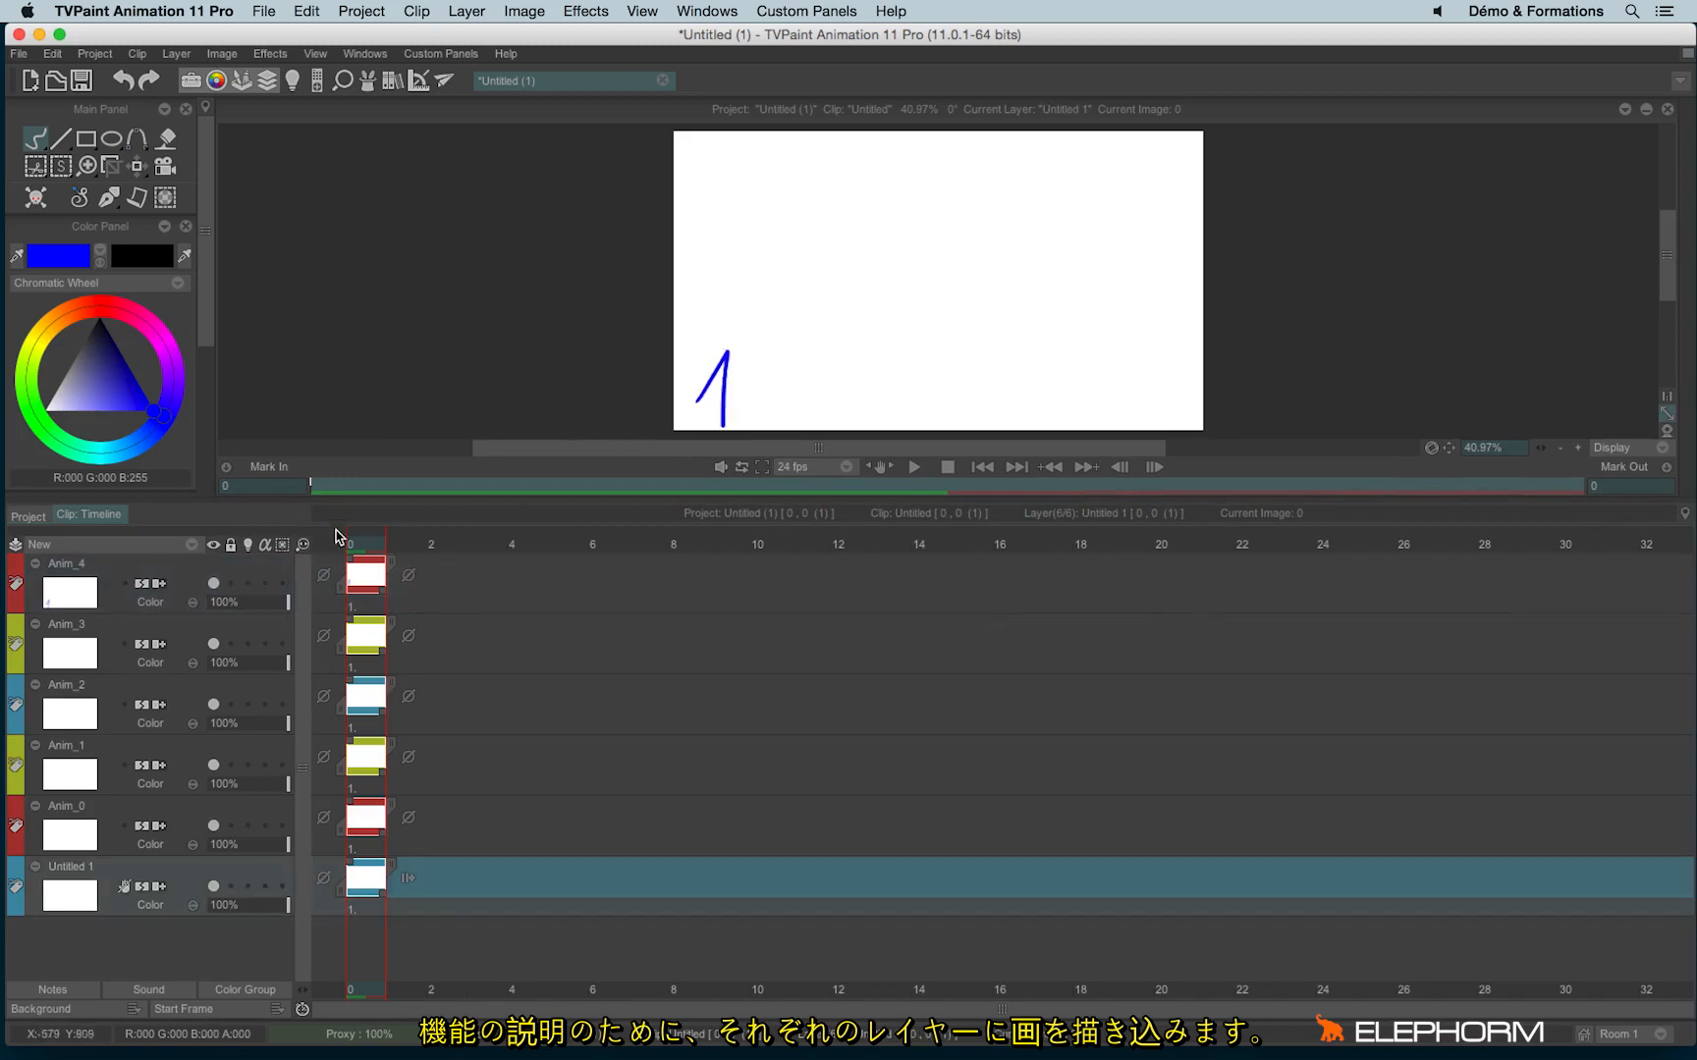
pyautogui.press('Down')
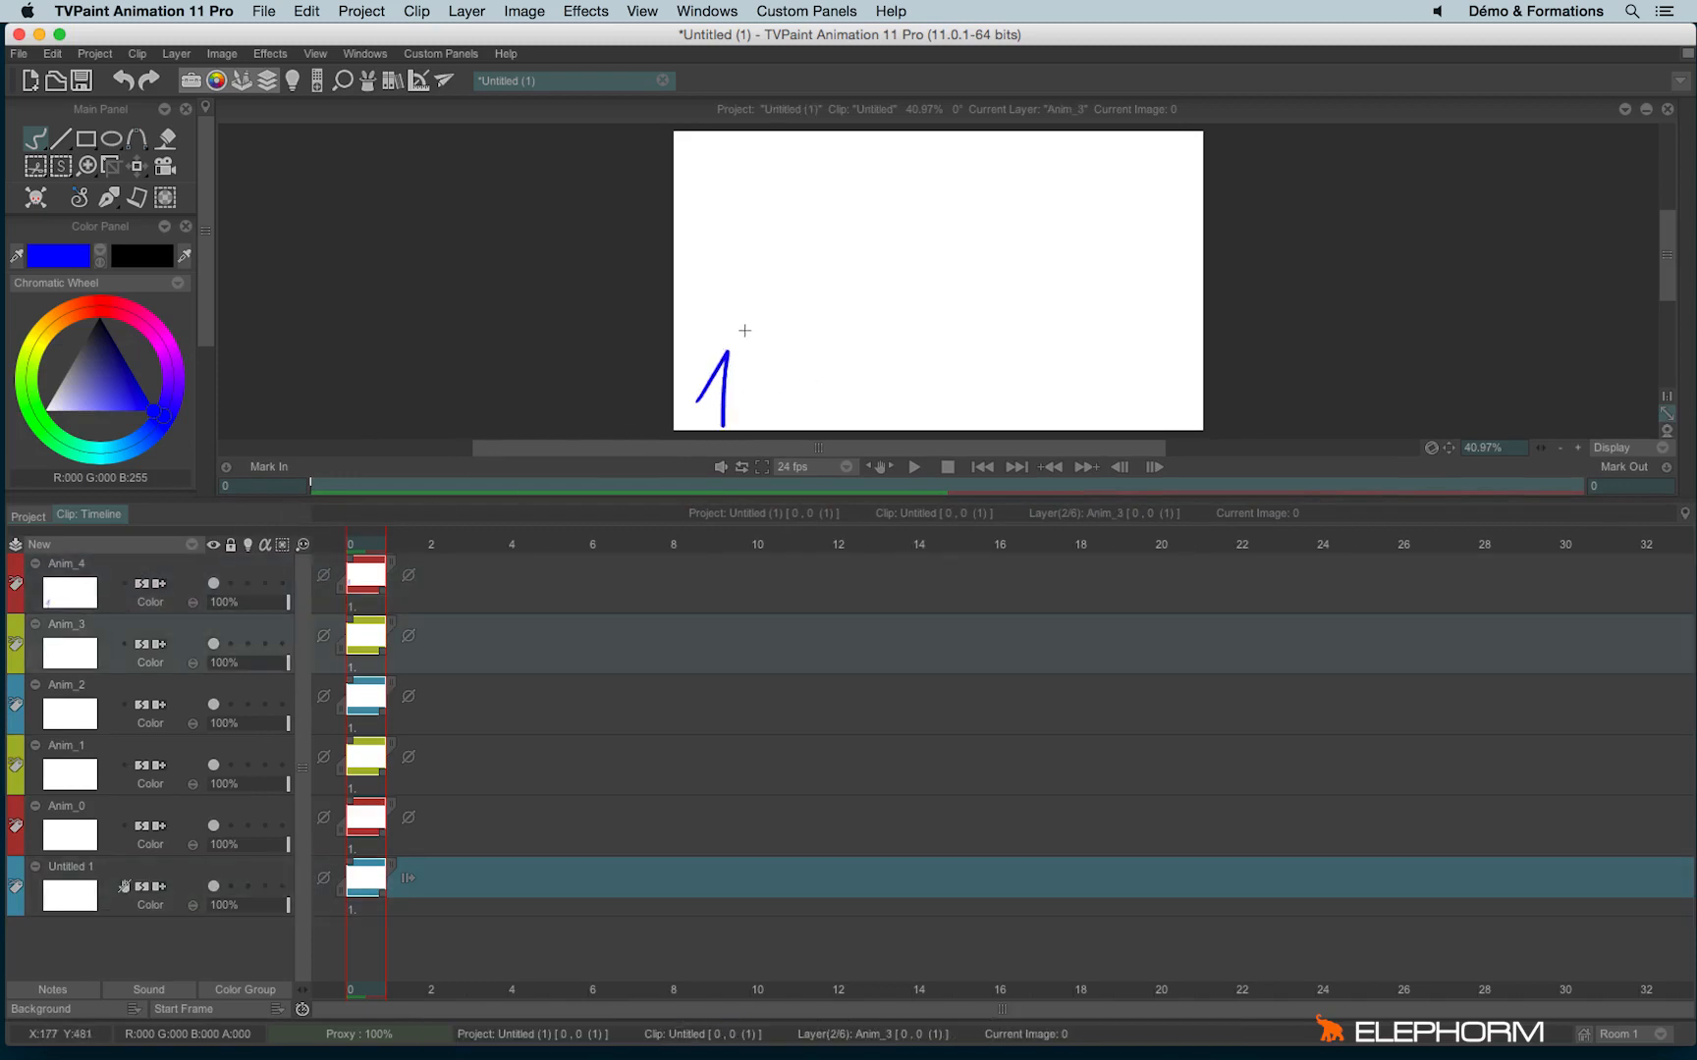
pyautogui.moveTo(743, 328)
pyautogui.mouseDown()
pyautogui.moveTo(743, 367)
pyautogui.moveTo(786, 362)
pyautogui.mouseUp()
pyautogui.press('Down')
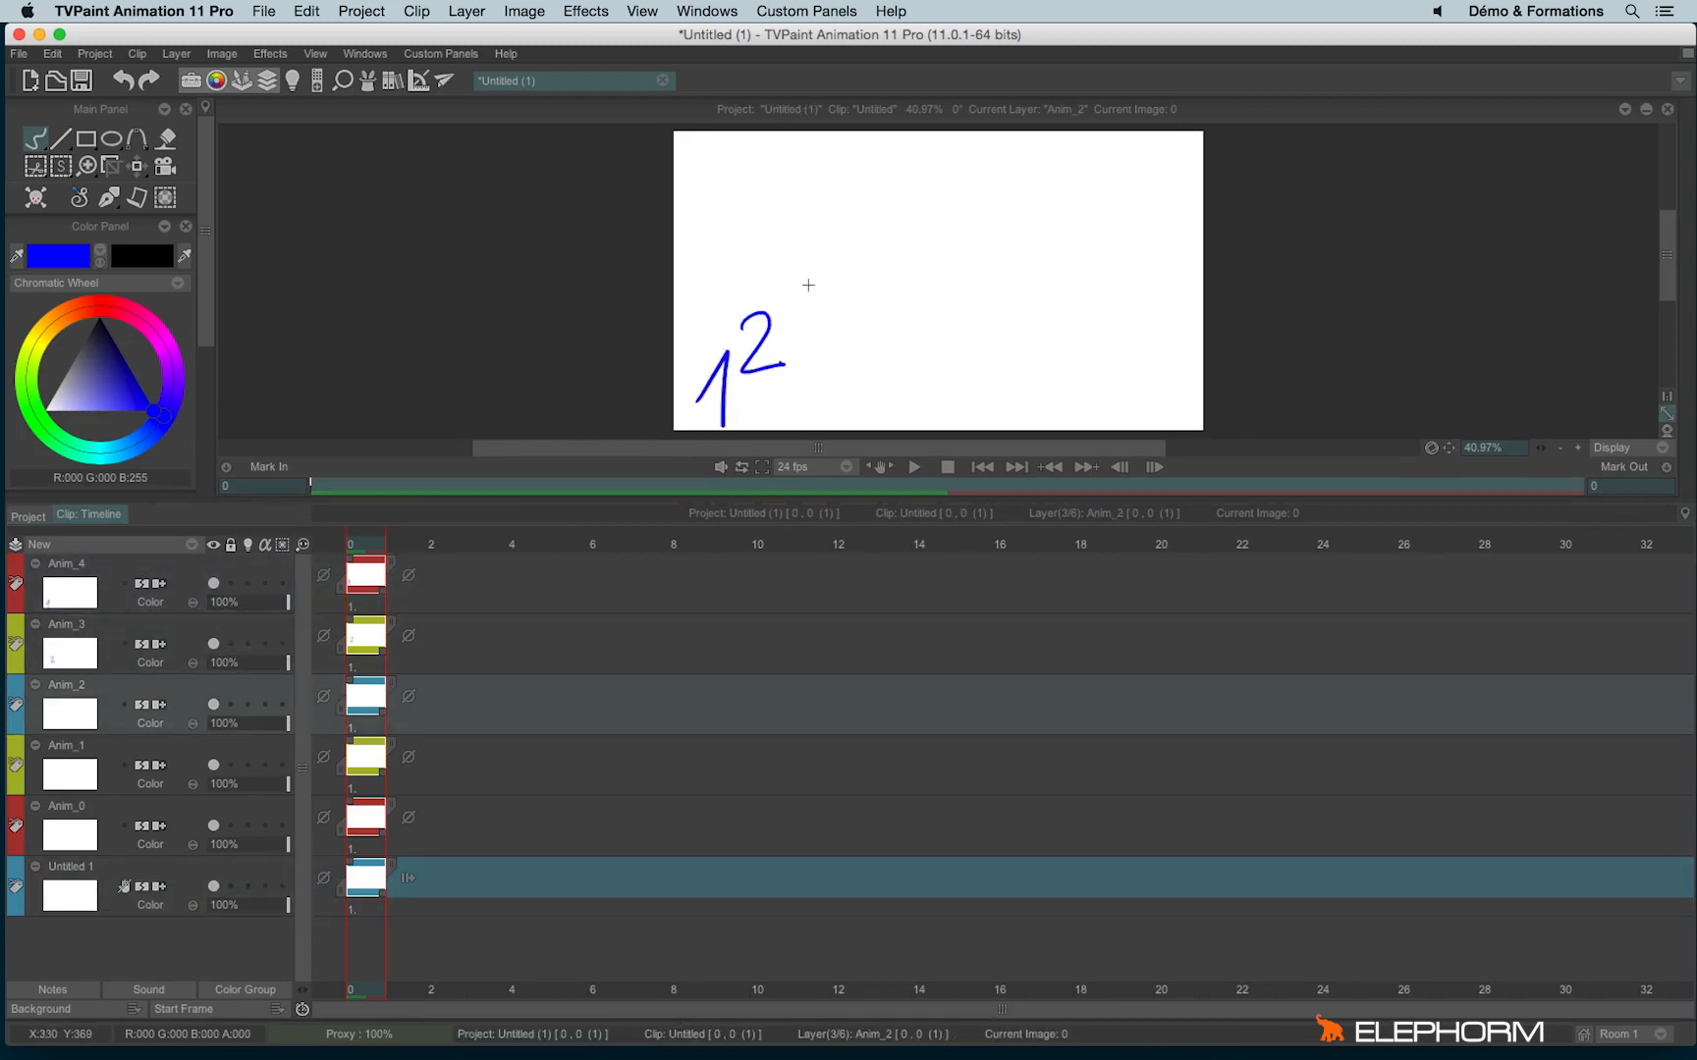
pyautogui.moveTo(806, 273)
pyautogui.mouseDown()
pyautogui.moveTo(842, 312)
pyautogui.moveTo(807, 332)
pyautogui.mouseUp()
# - Handwrite the digits 4, 5 and 6 in blue on layers Anim_1, Anim_0 and Untitled 1, continuing the rising row
pyautogui.press('Down')
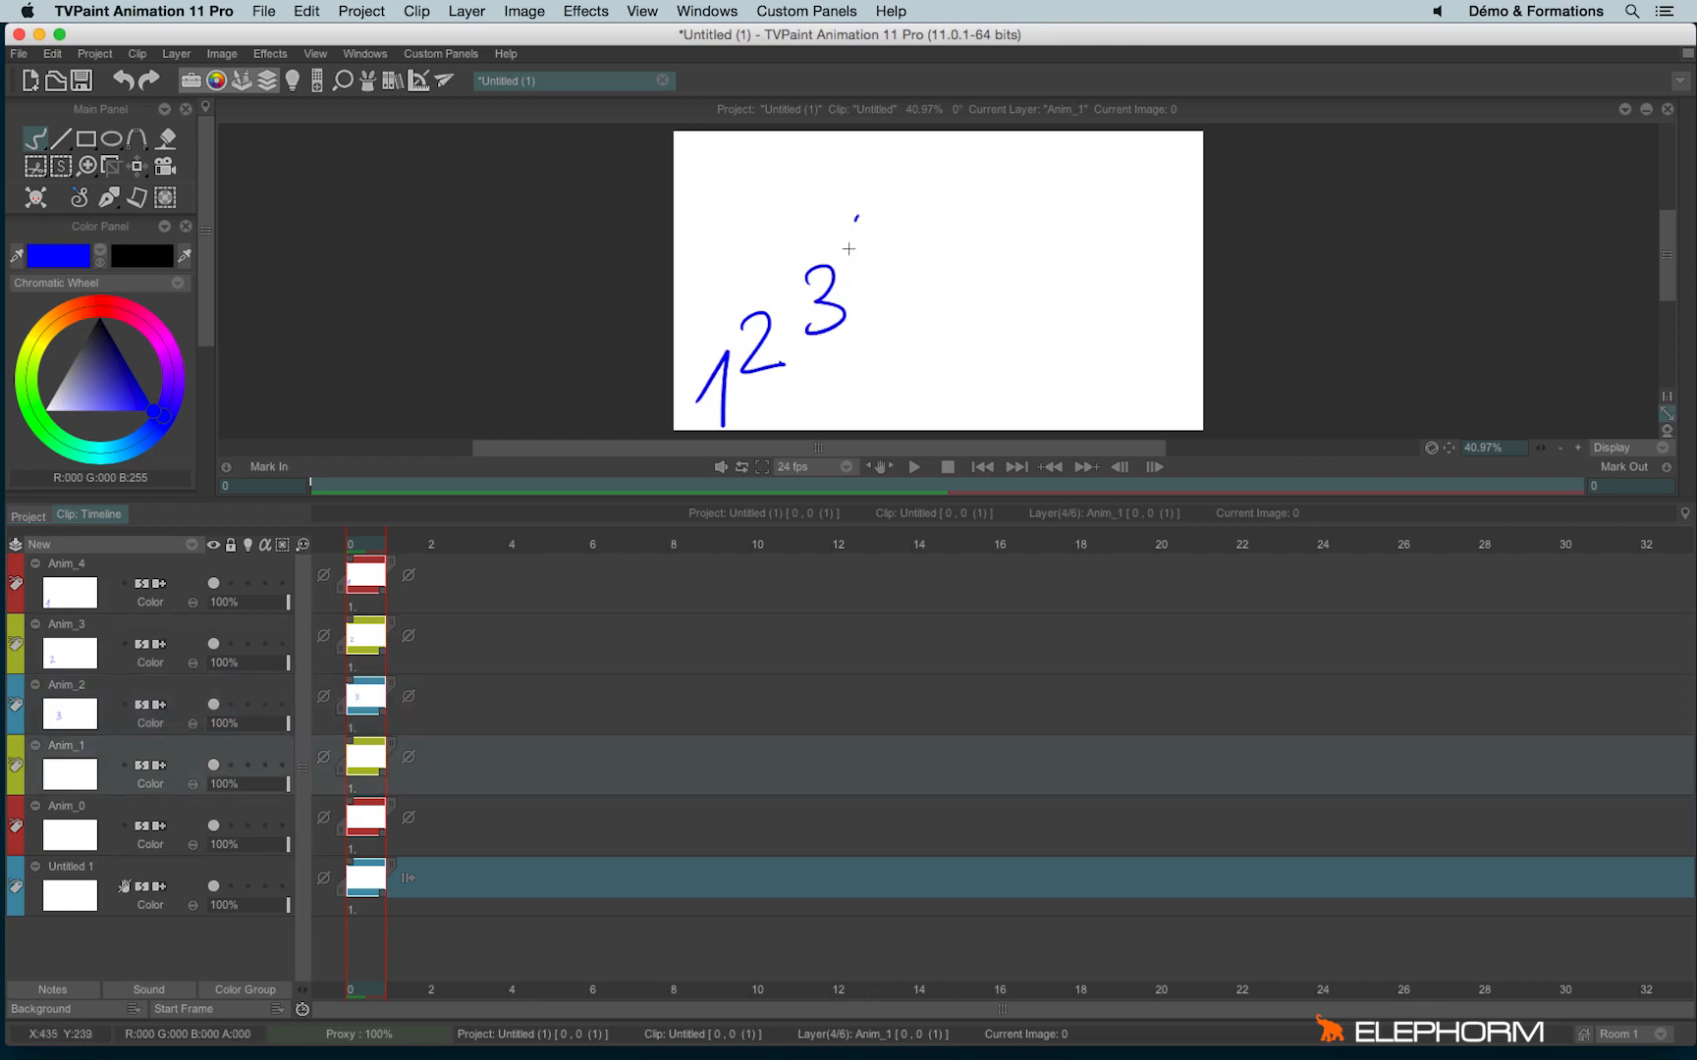
pyautogui.moveTo(848, 248); pyautogui.dragTo(883, 245)
pyautogui.moveTo(881, 235); pyautogui.dragTo(873, 303)
pyautogui.press('Down')
pyautogui.moveTo(903, 200)
pyautogui.mouseDown()
pyautogui.moveTo(914, 253)
pyautogui.moveTo(905, 193)
pyautogui.moveTo(973, 225)
pyautogui.mouseUp()
pyautogui.press('Down')
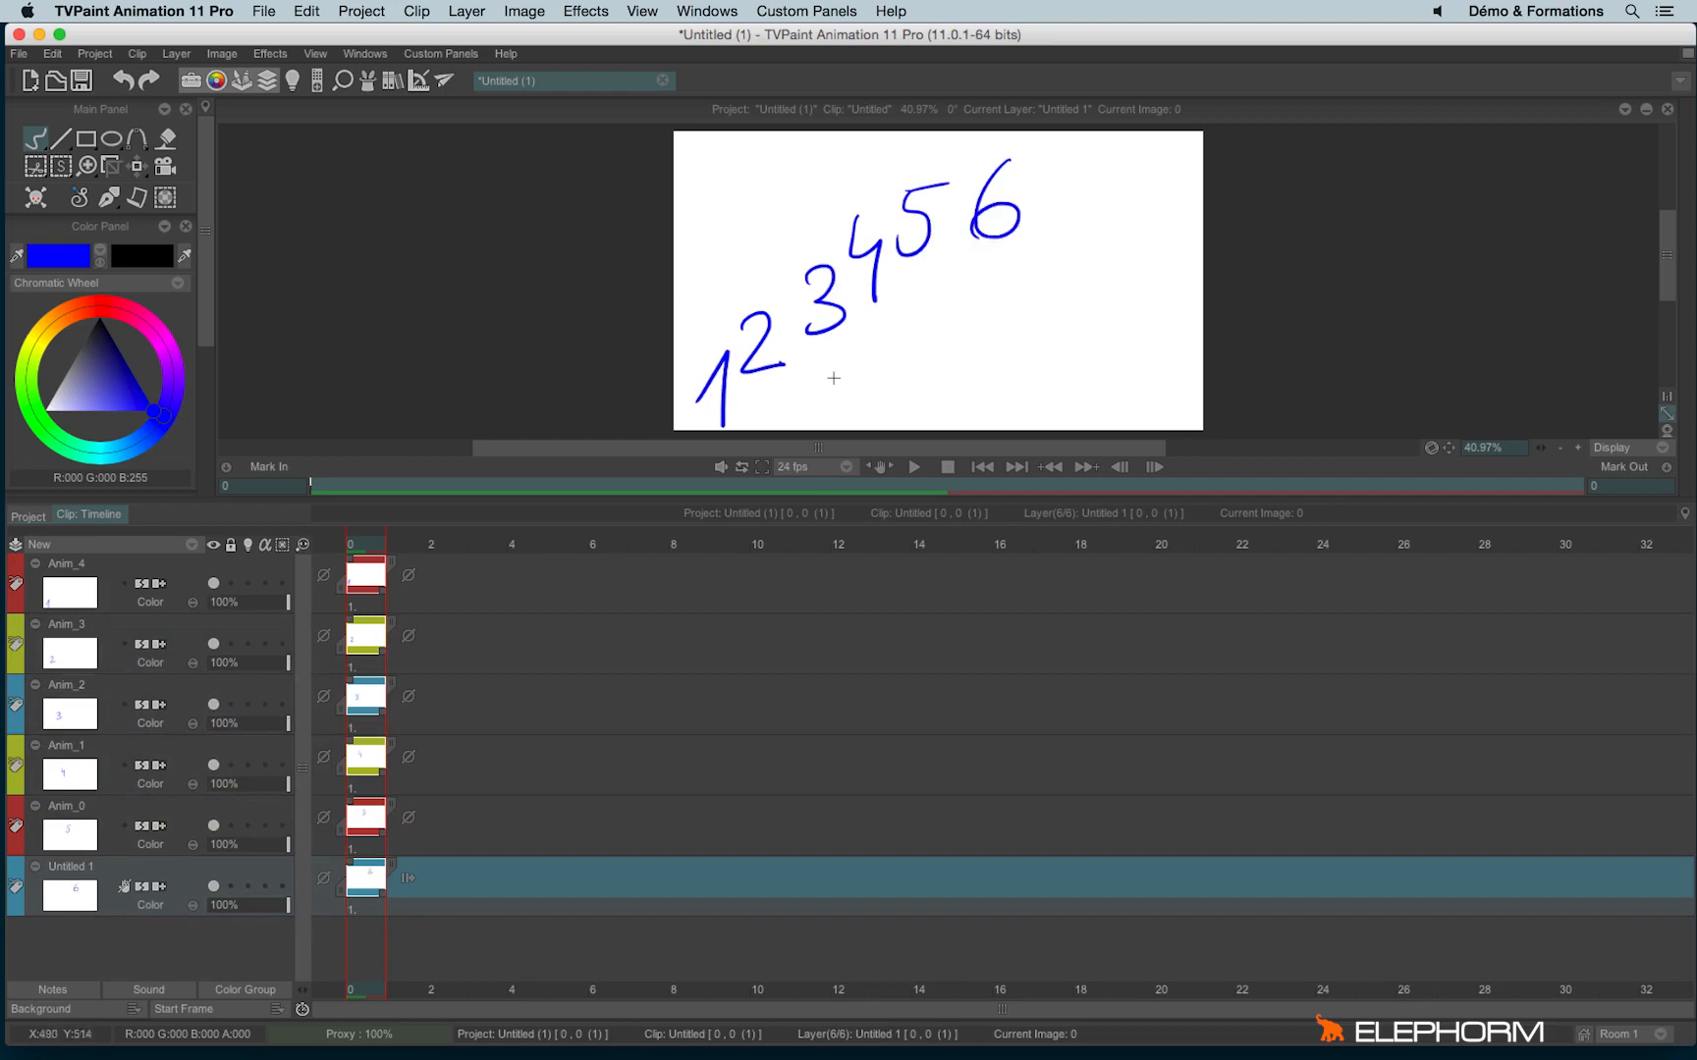
# - Check each layer's drawing in isolation from Untitled 1 up to Anim_4, and show all layers together again
pyautogui.press('d')
pyautogui.press('Up')
pyautogui.press('Up')
pyautogui.press('Up')
pyautogui.press('Up')
pyautogui.press('Up')
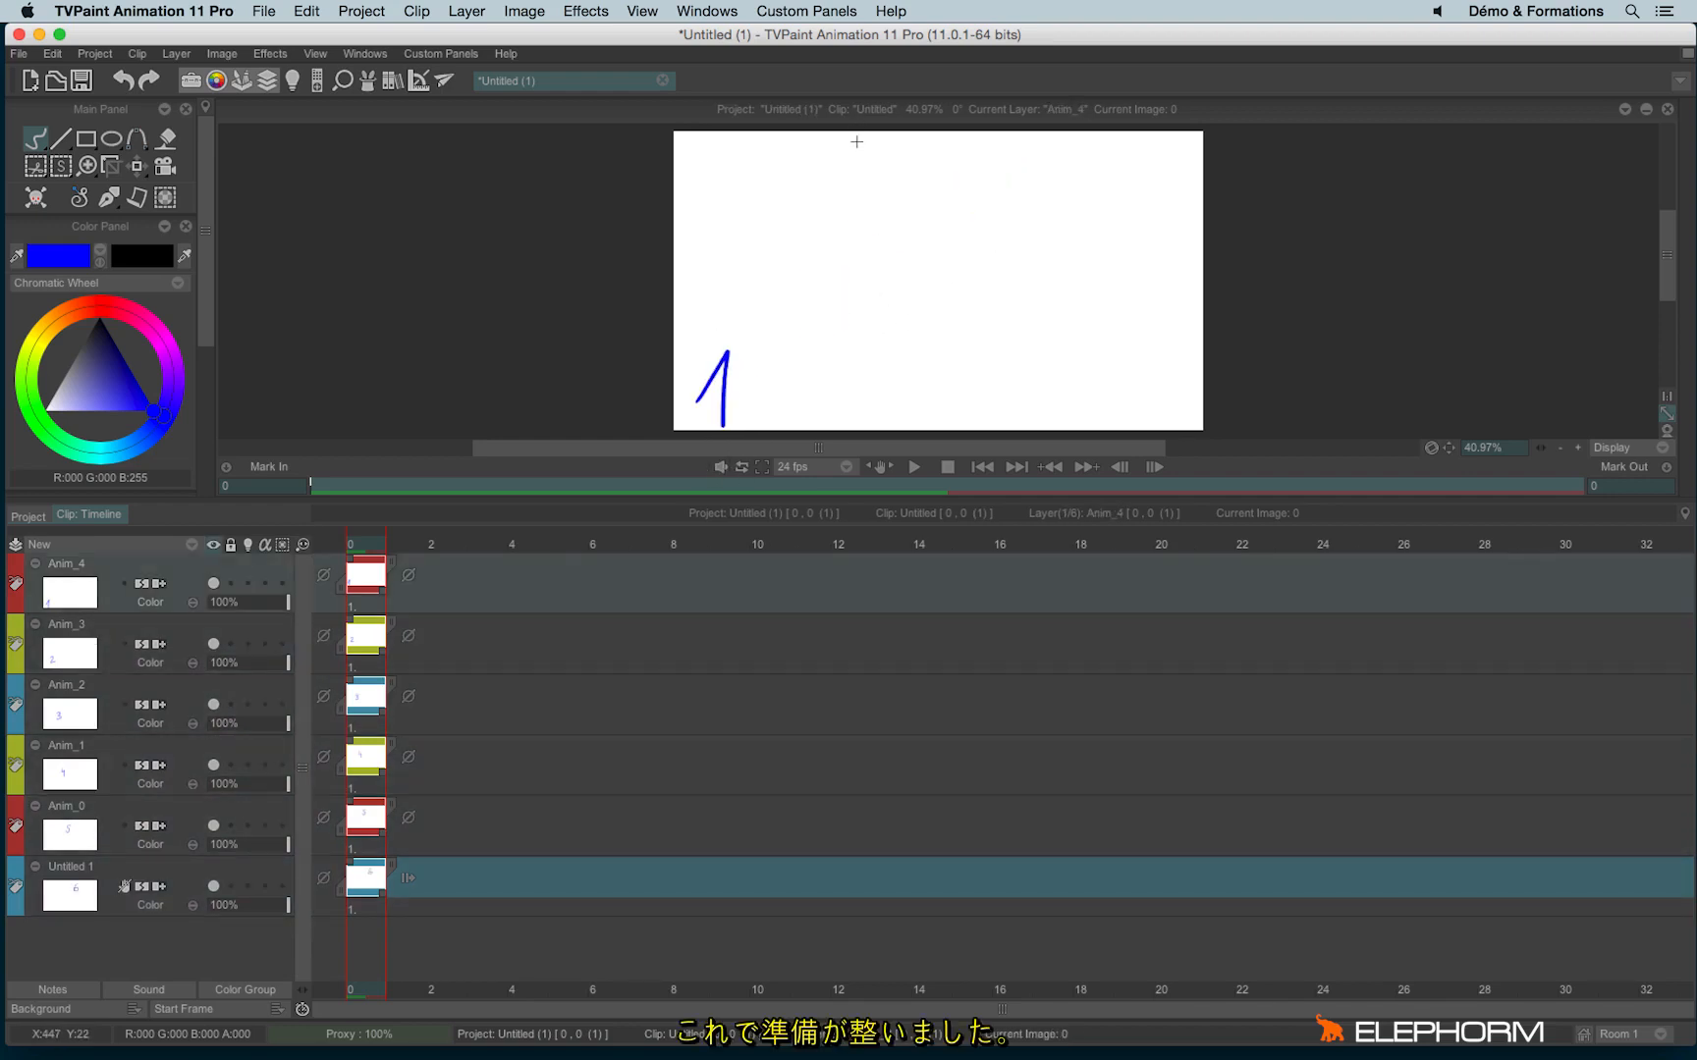
pyautogui.press('d')
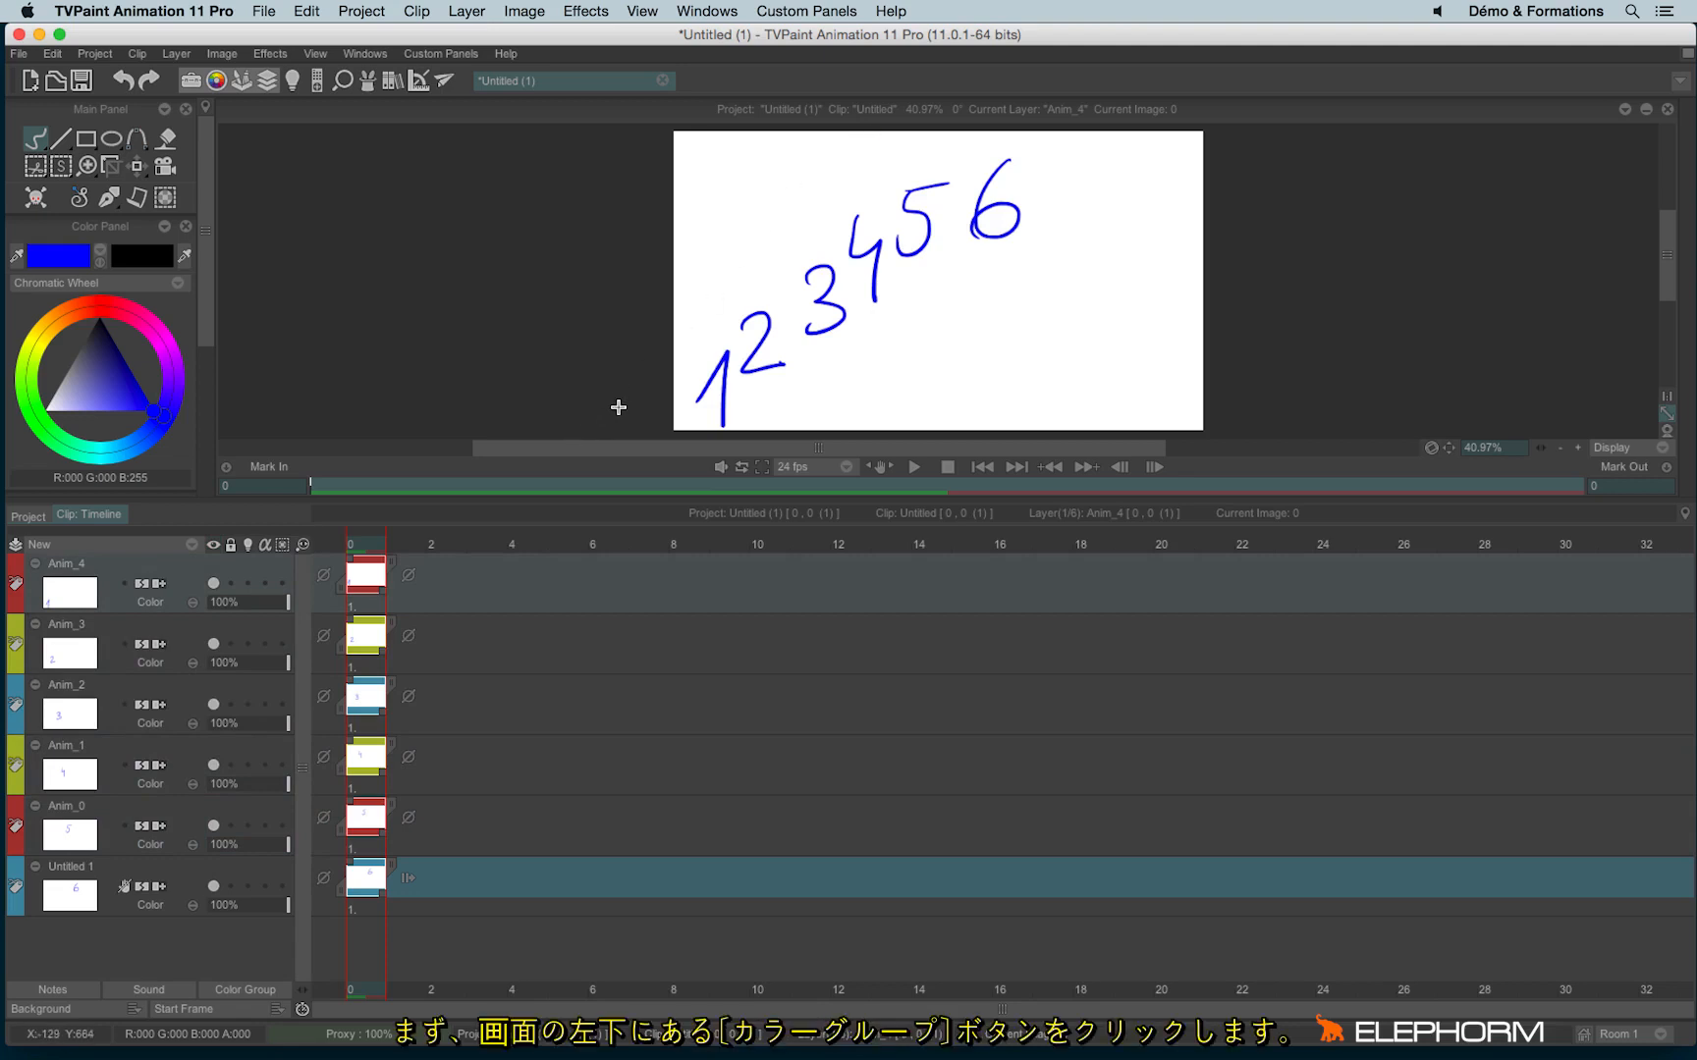
# - Open the color group settings and refresh their list to match the colors used by the layers
pyautogui.click(243, 998)
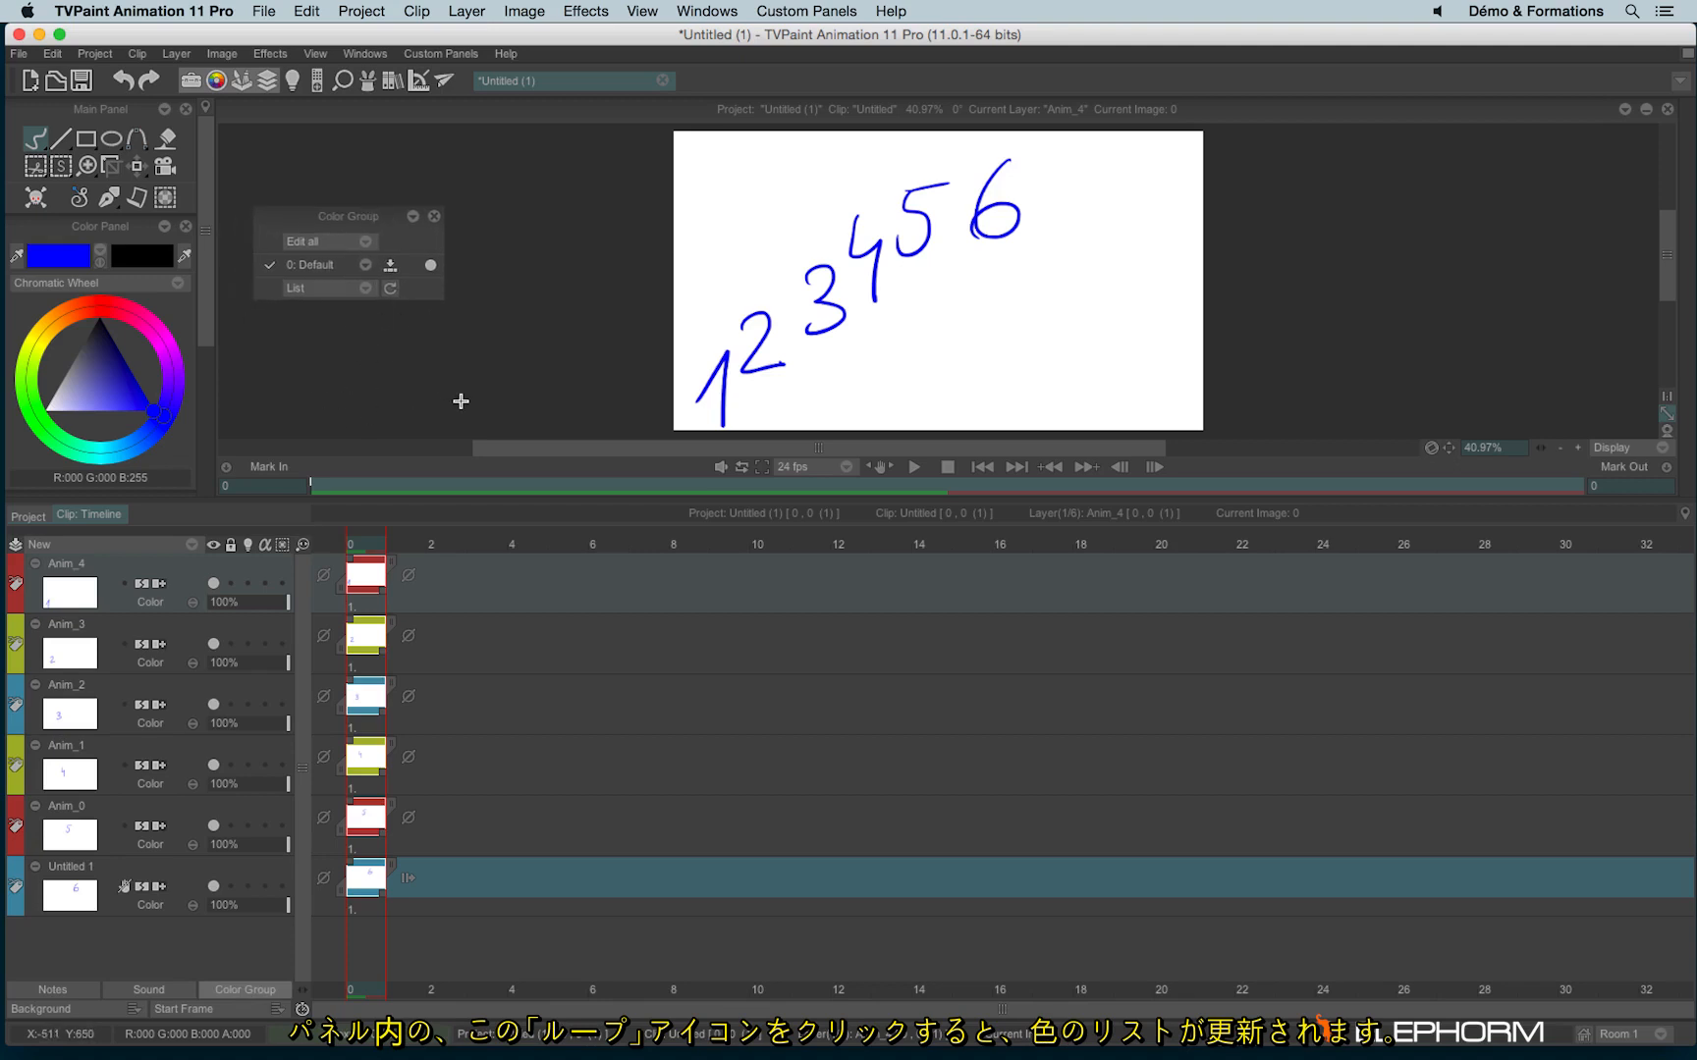
pyautogui.click(391, 288)
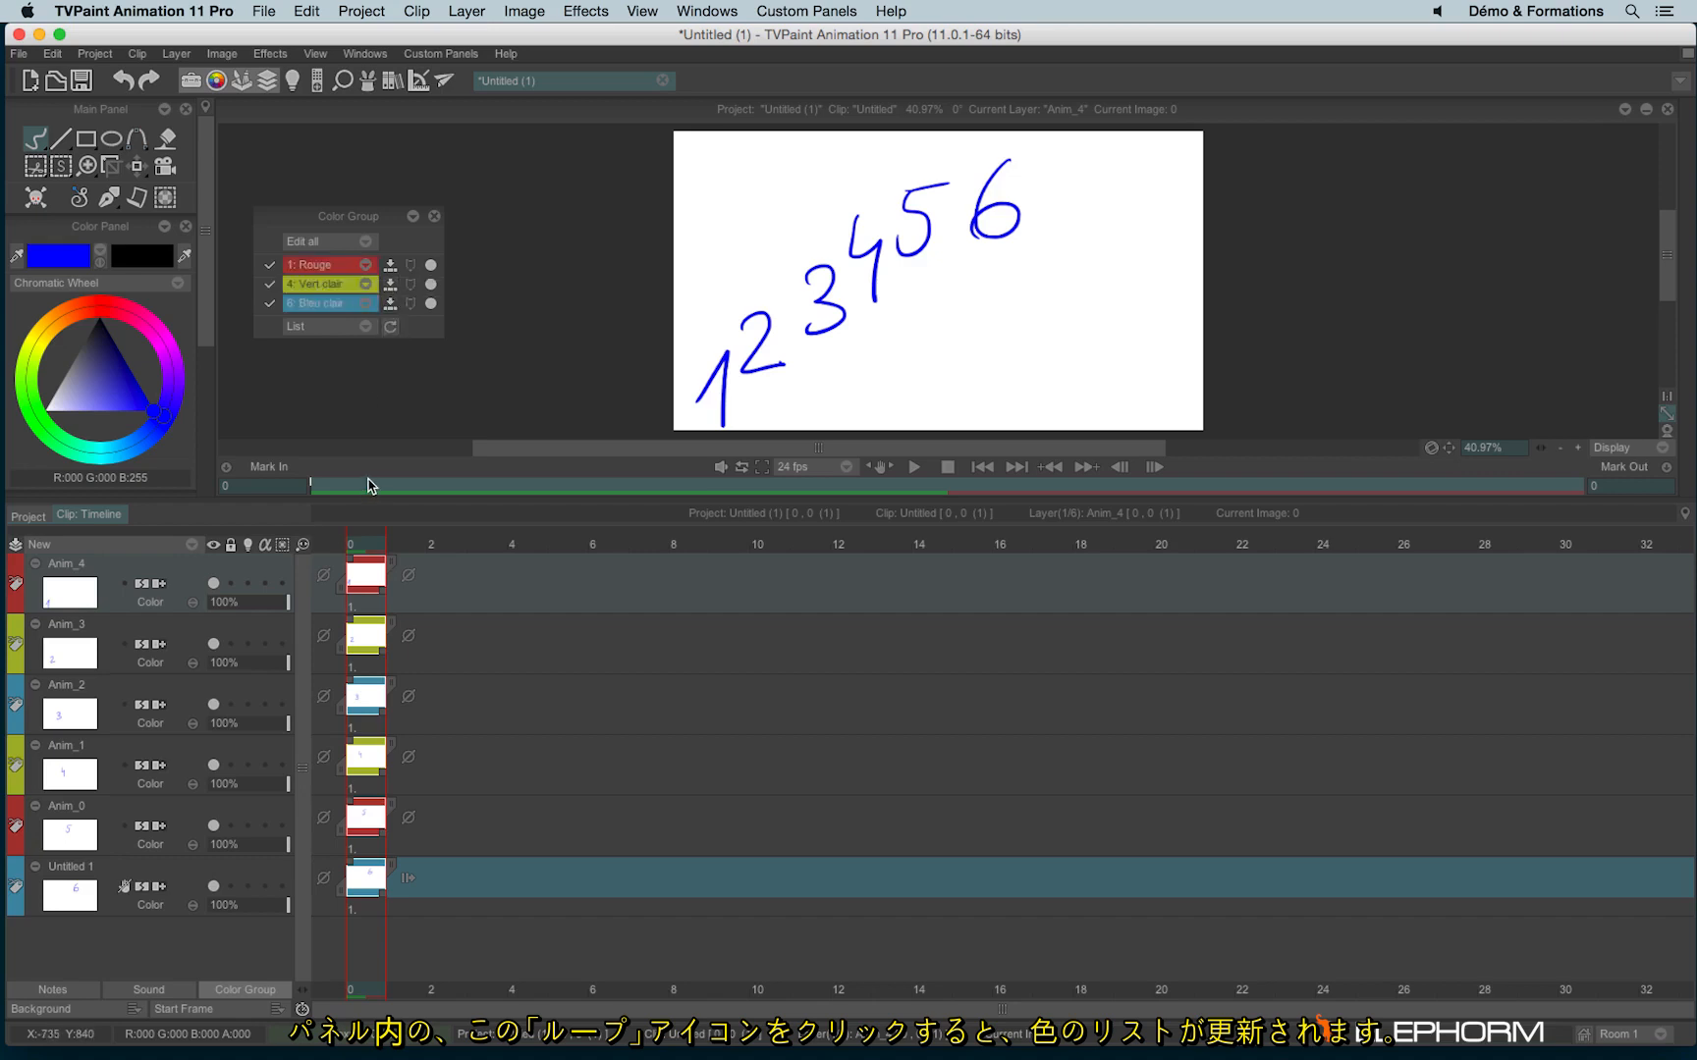
# - Try adding Violet, Rose and Jaune to the listed color groups, and clear them again
pyautogui.click(311, 330)
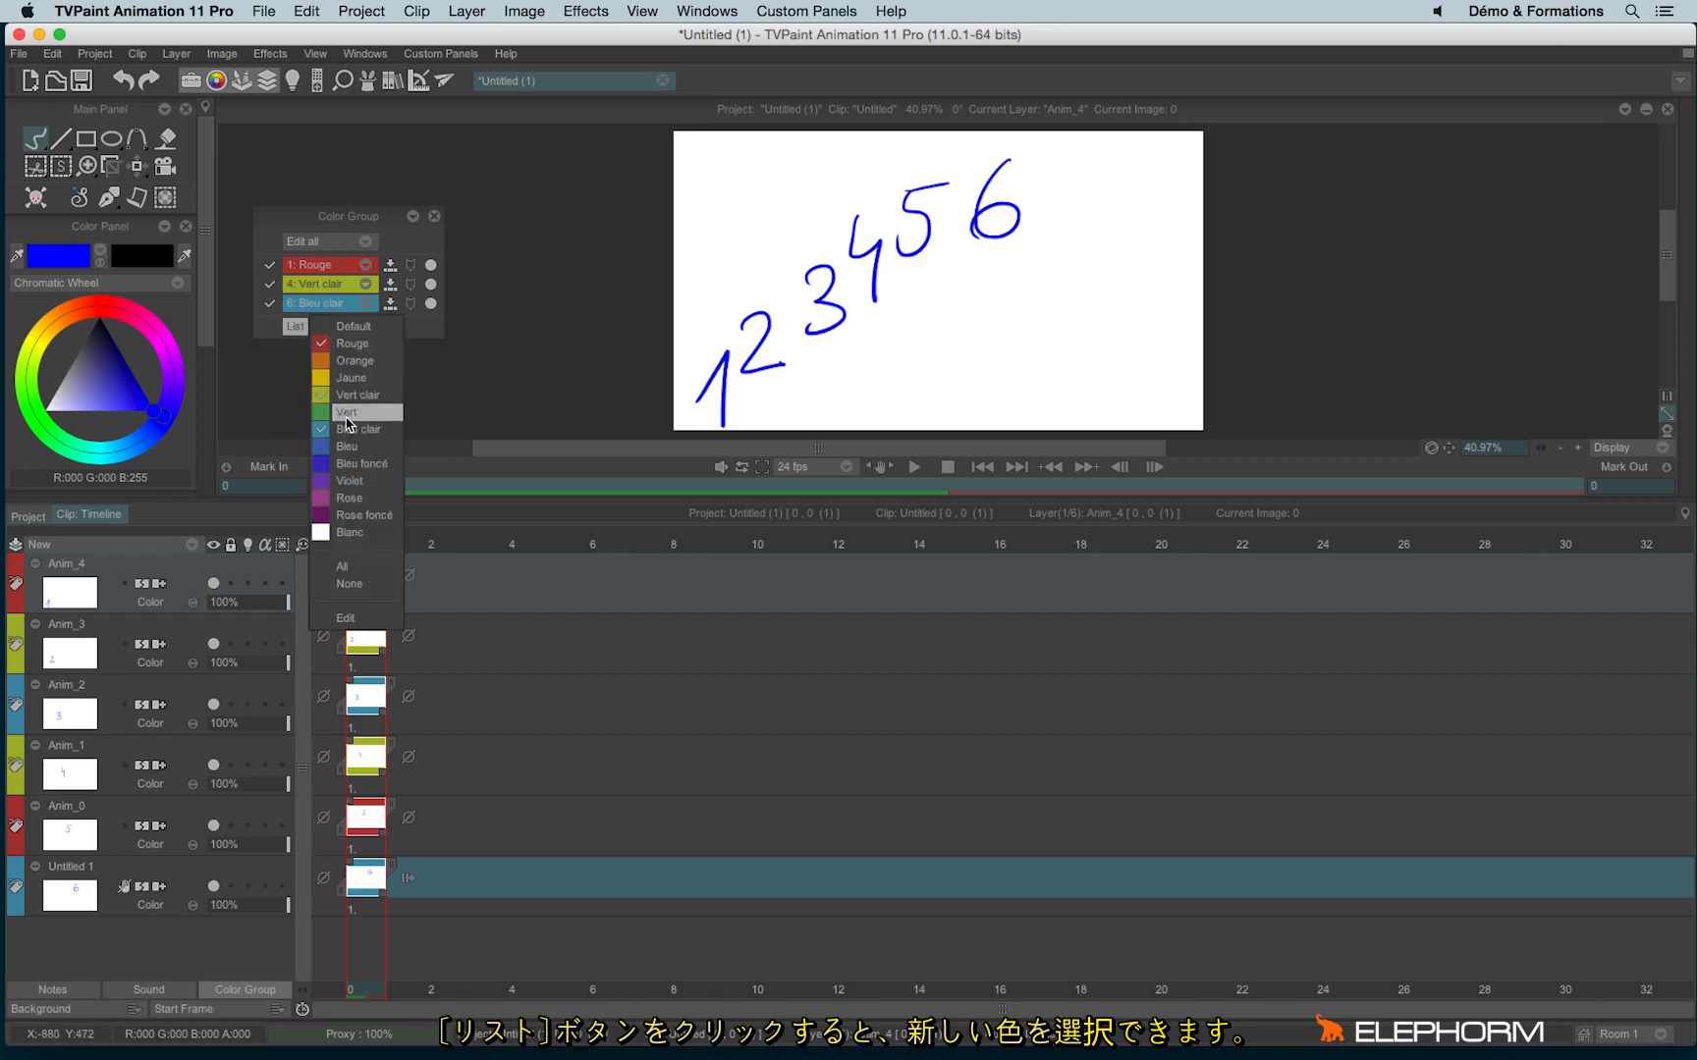
pyautogui.click(320, 484)
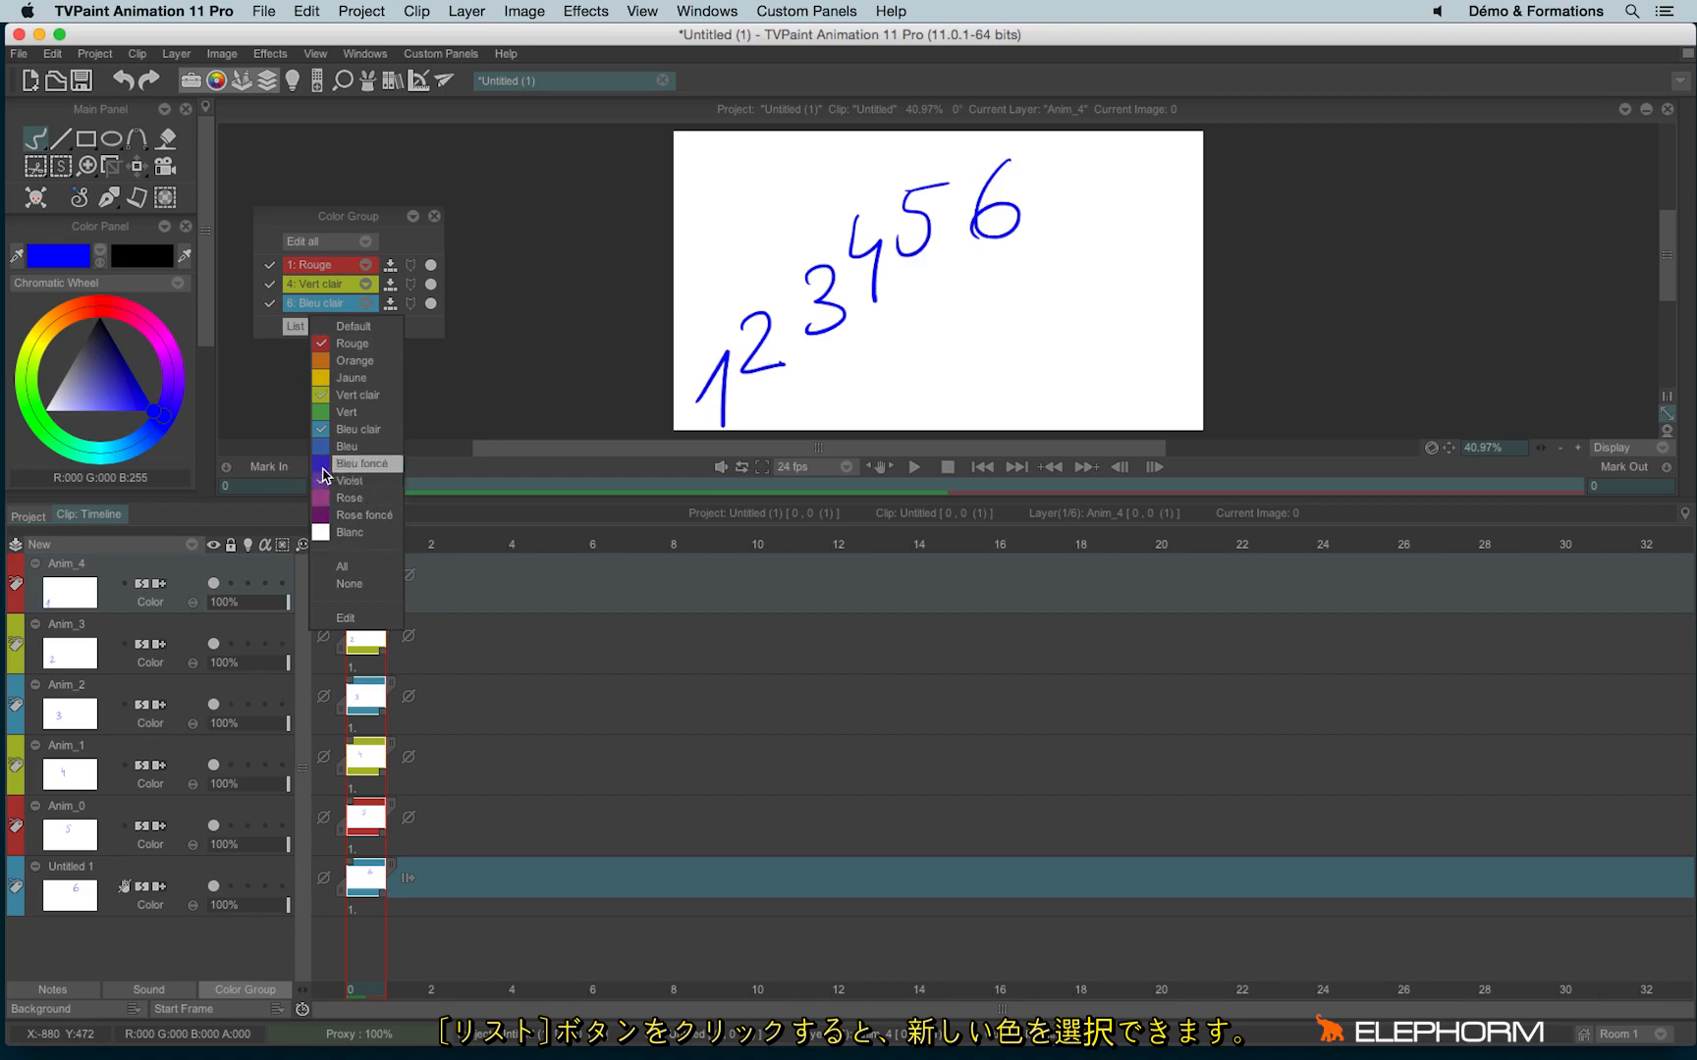
pyautogui.click(322, 500)
pyautogui.click(326, 481)
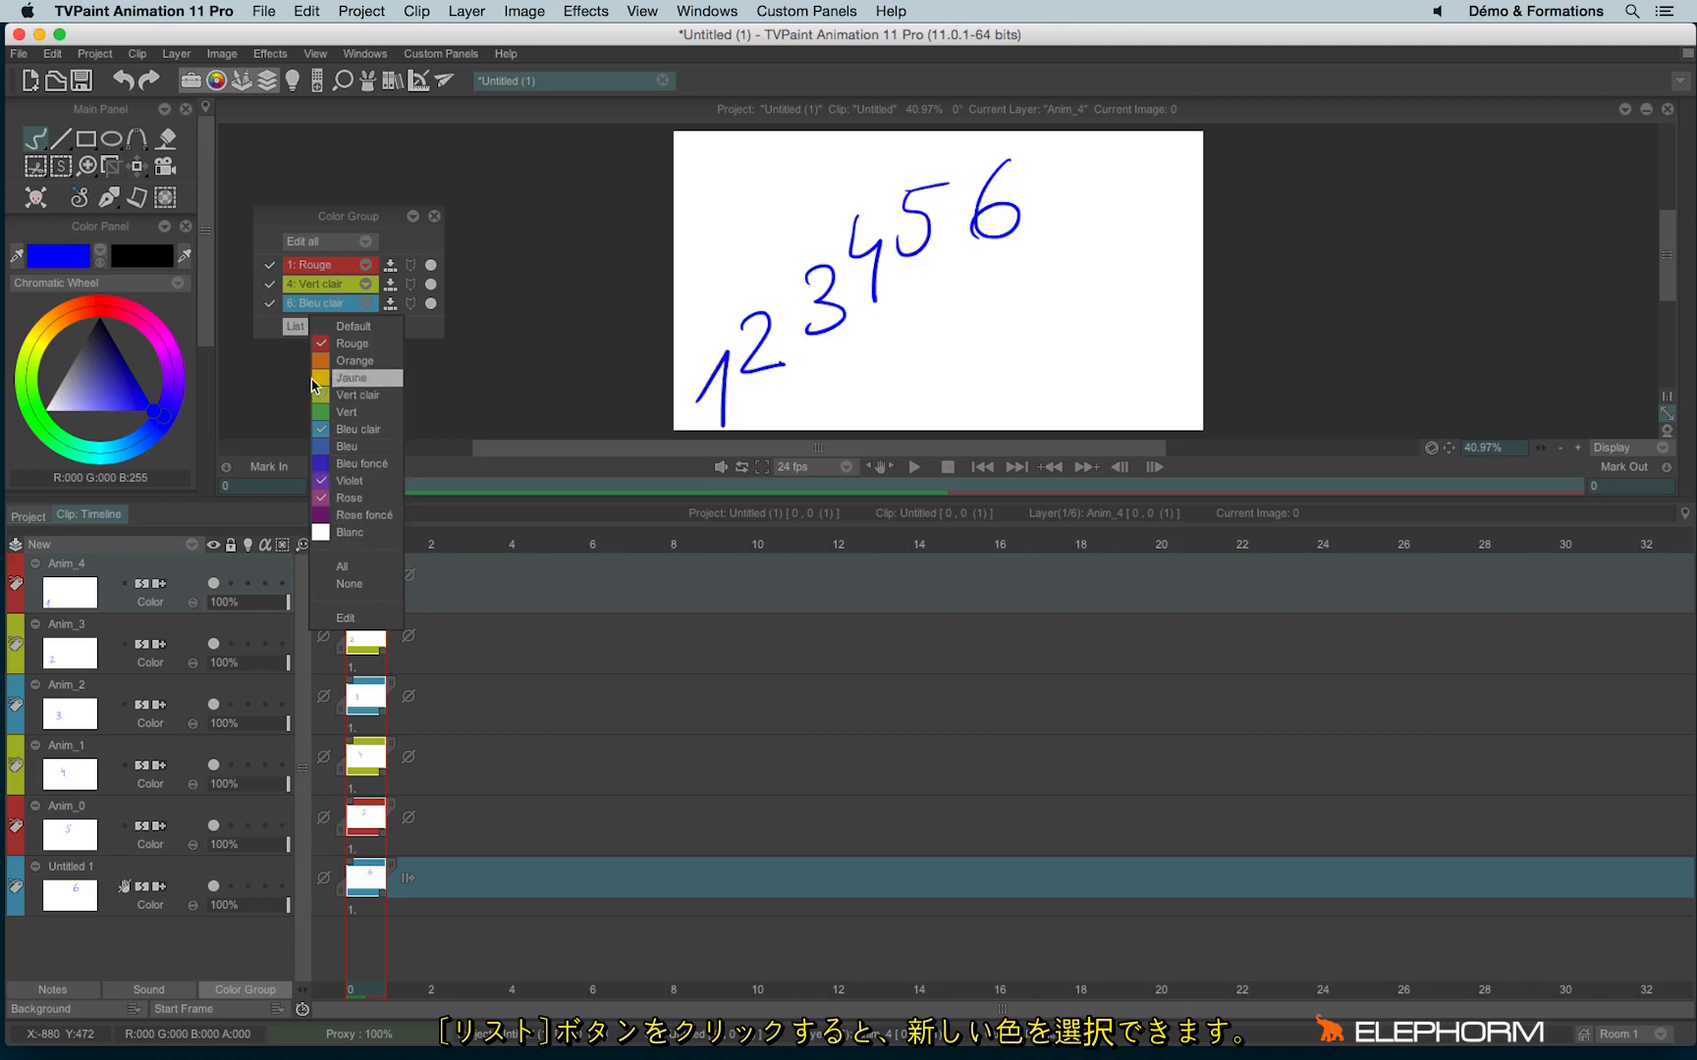
pyautogui.click(337, 379)
pyautogui.click(324, 379)
pyautogui.click(324, 481)
pyautogui.click(324, 498)
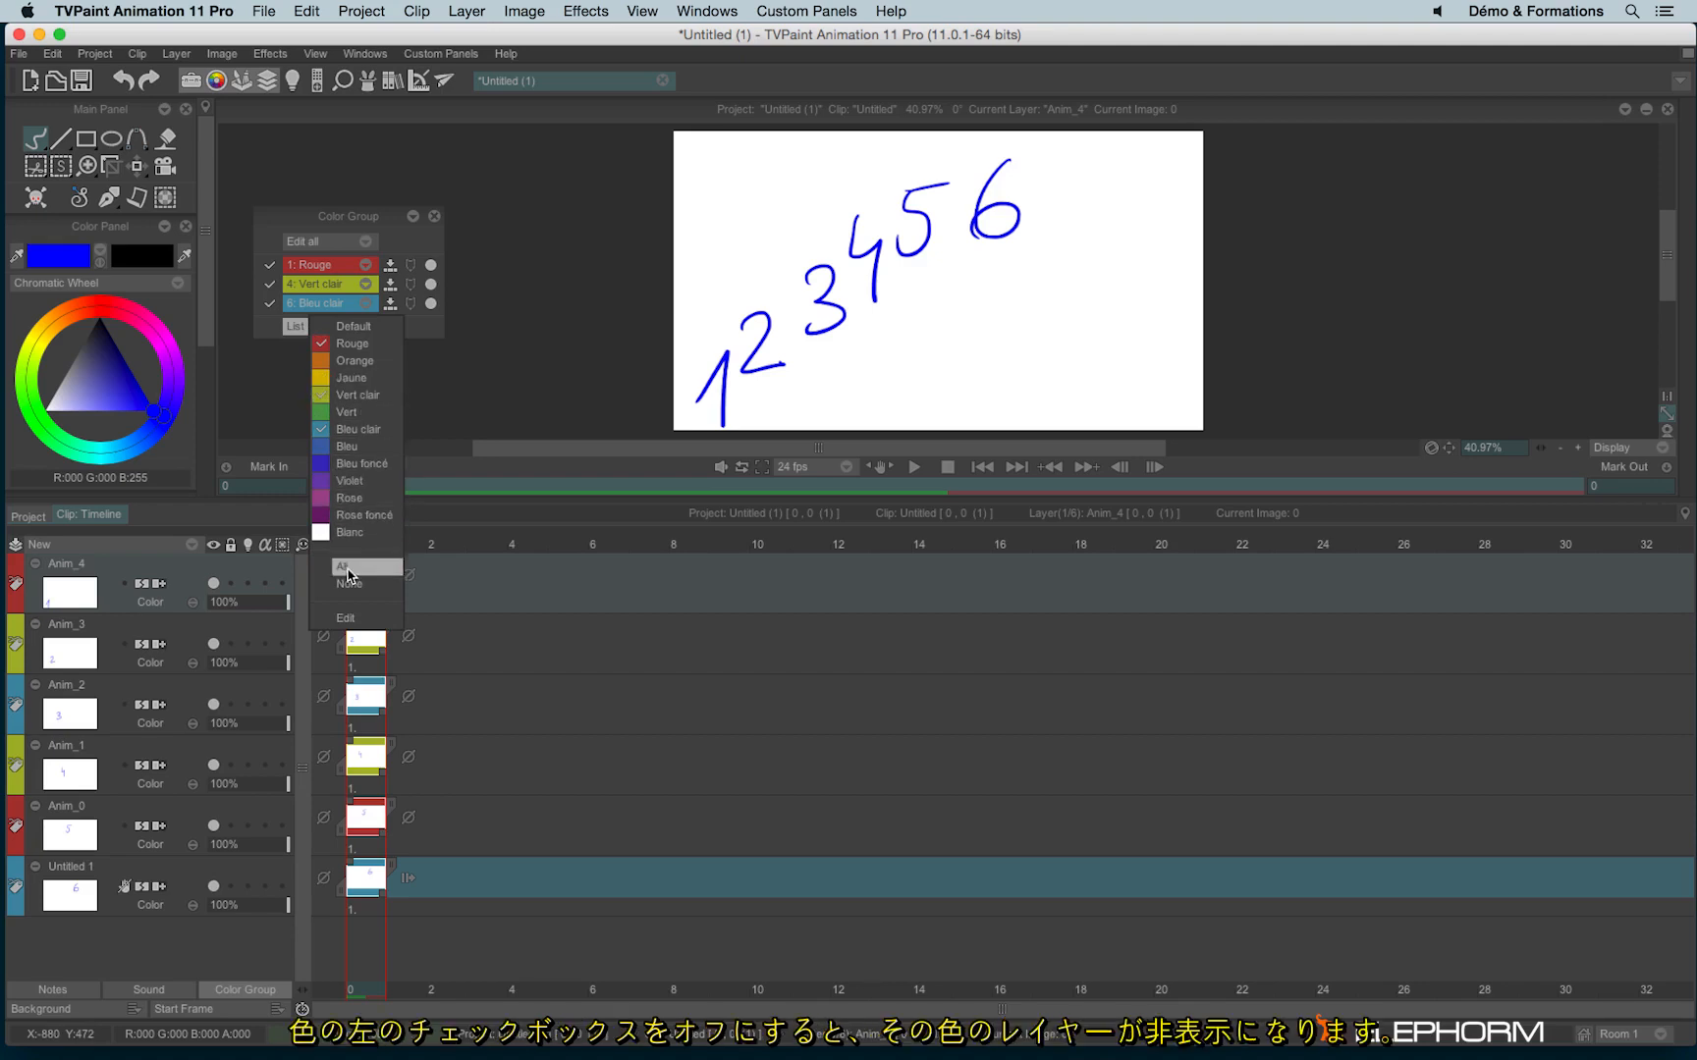
pyautogui.click(381, 218)
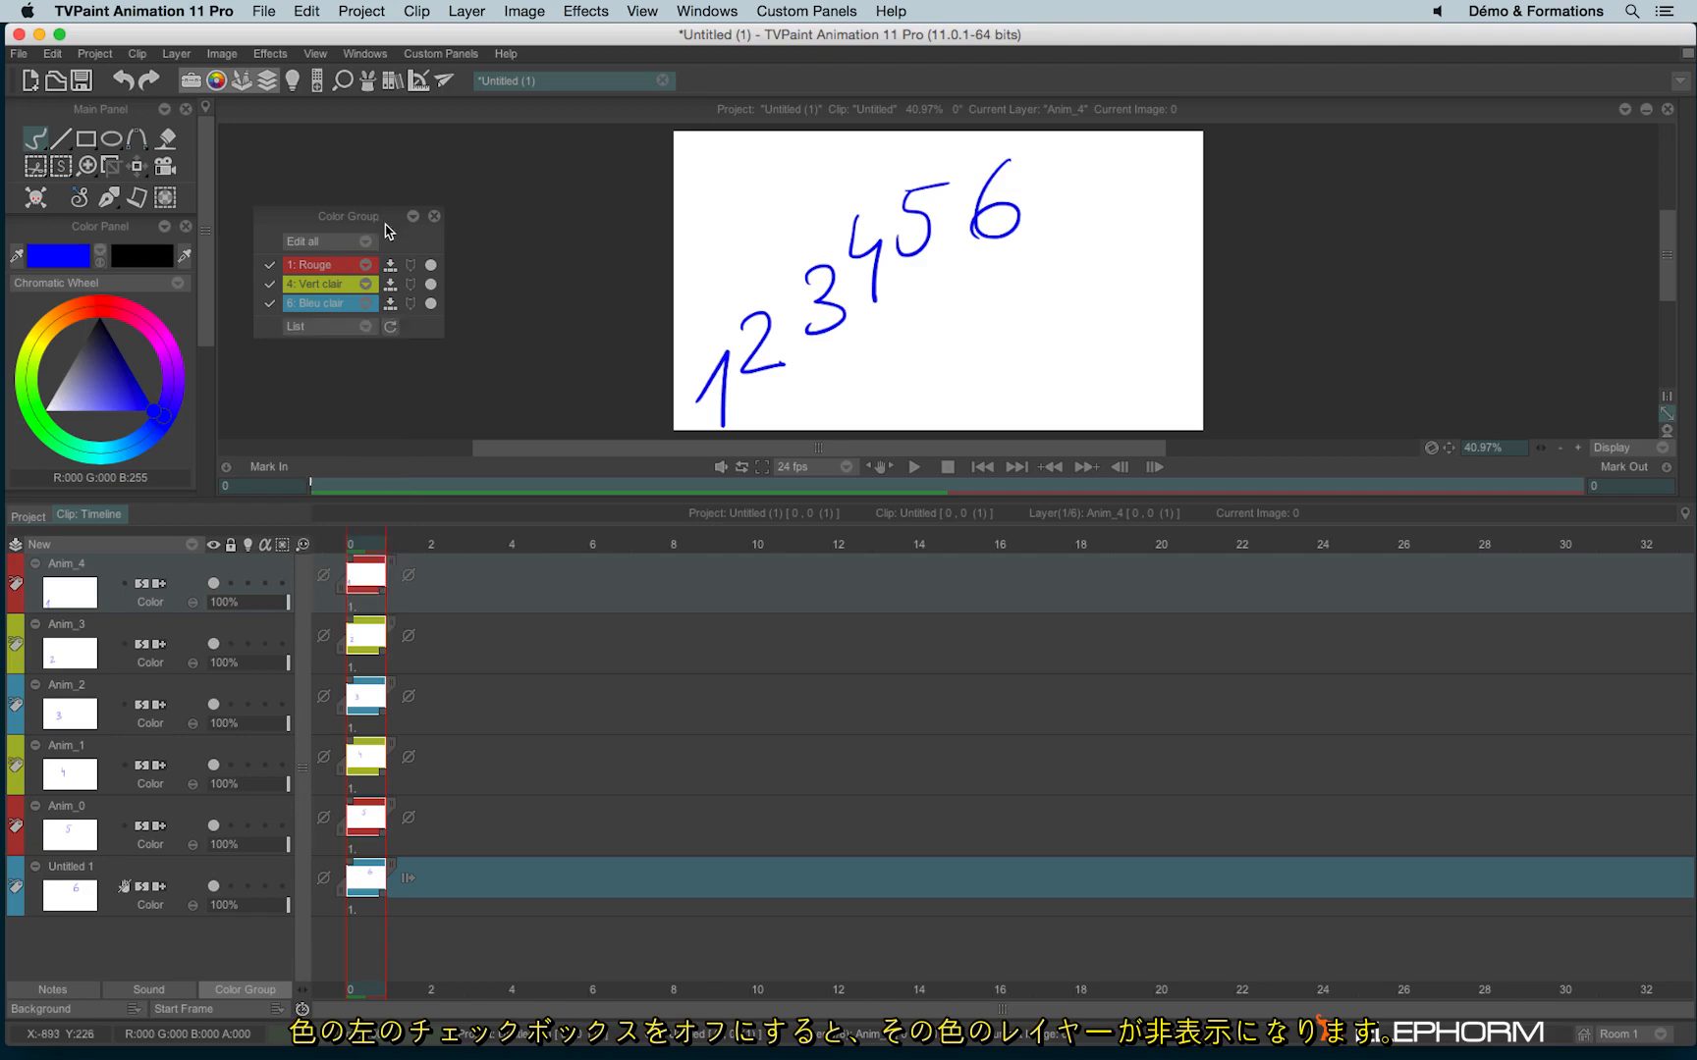
# - Toggle the Rouge group's layers in the timeline and leave them hidden there
pyautogui.click(269, 267)
pyautogui.click(269, 267)
pyautogui.click(269, 267)
pyautogui.click(269, 268)
pyautogui.click(269, 267)
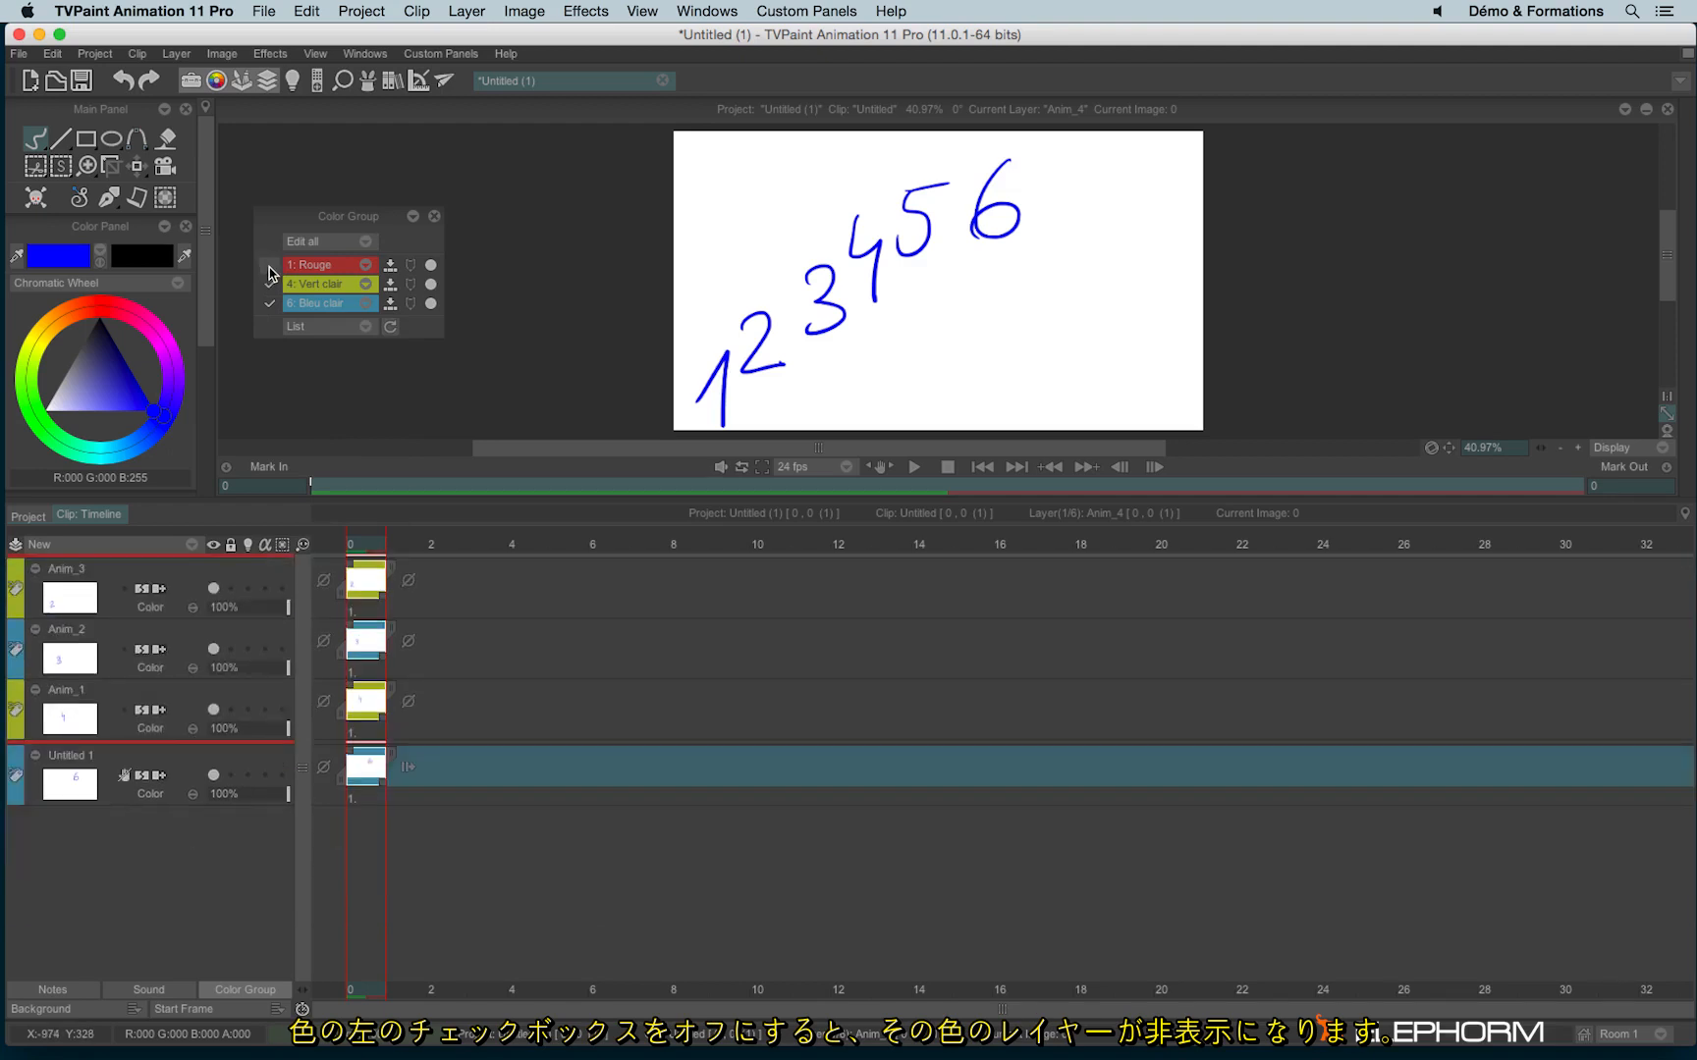
pyautogui.click(269, 267)
pyautogui.click(269, 267)
pyautogui.click(271, 266)
pyautogui.click(271, 266)
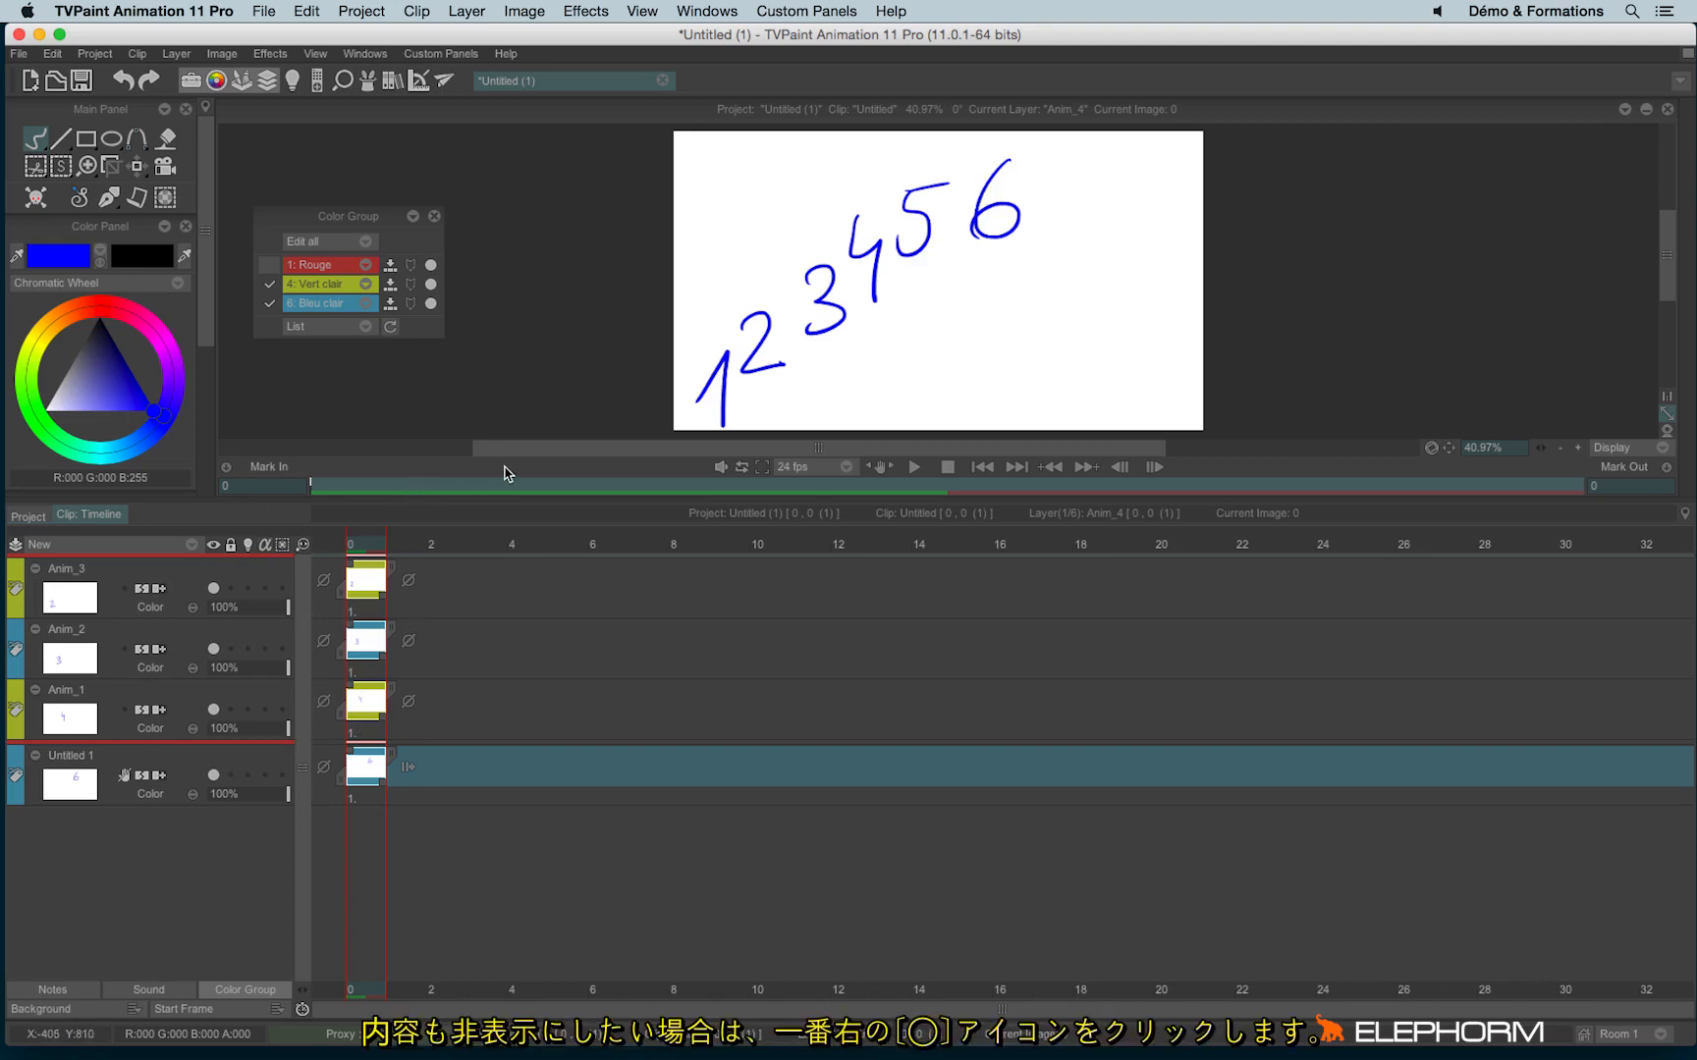
# - Try switching the canvas display of the Rouge group and of the single layer Anim_3 off and on
pyautogui.click(431, 265)
pyautogui.click(431, 266)
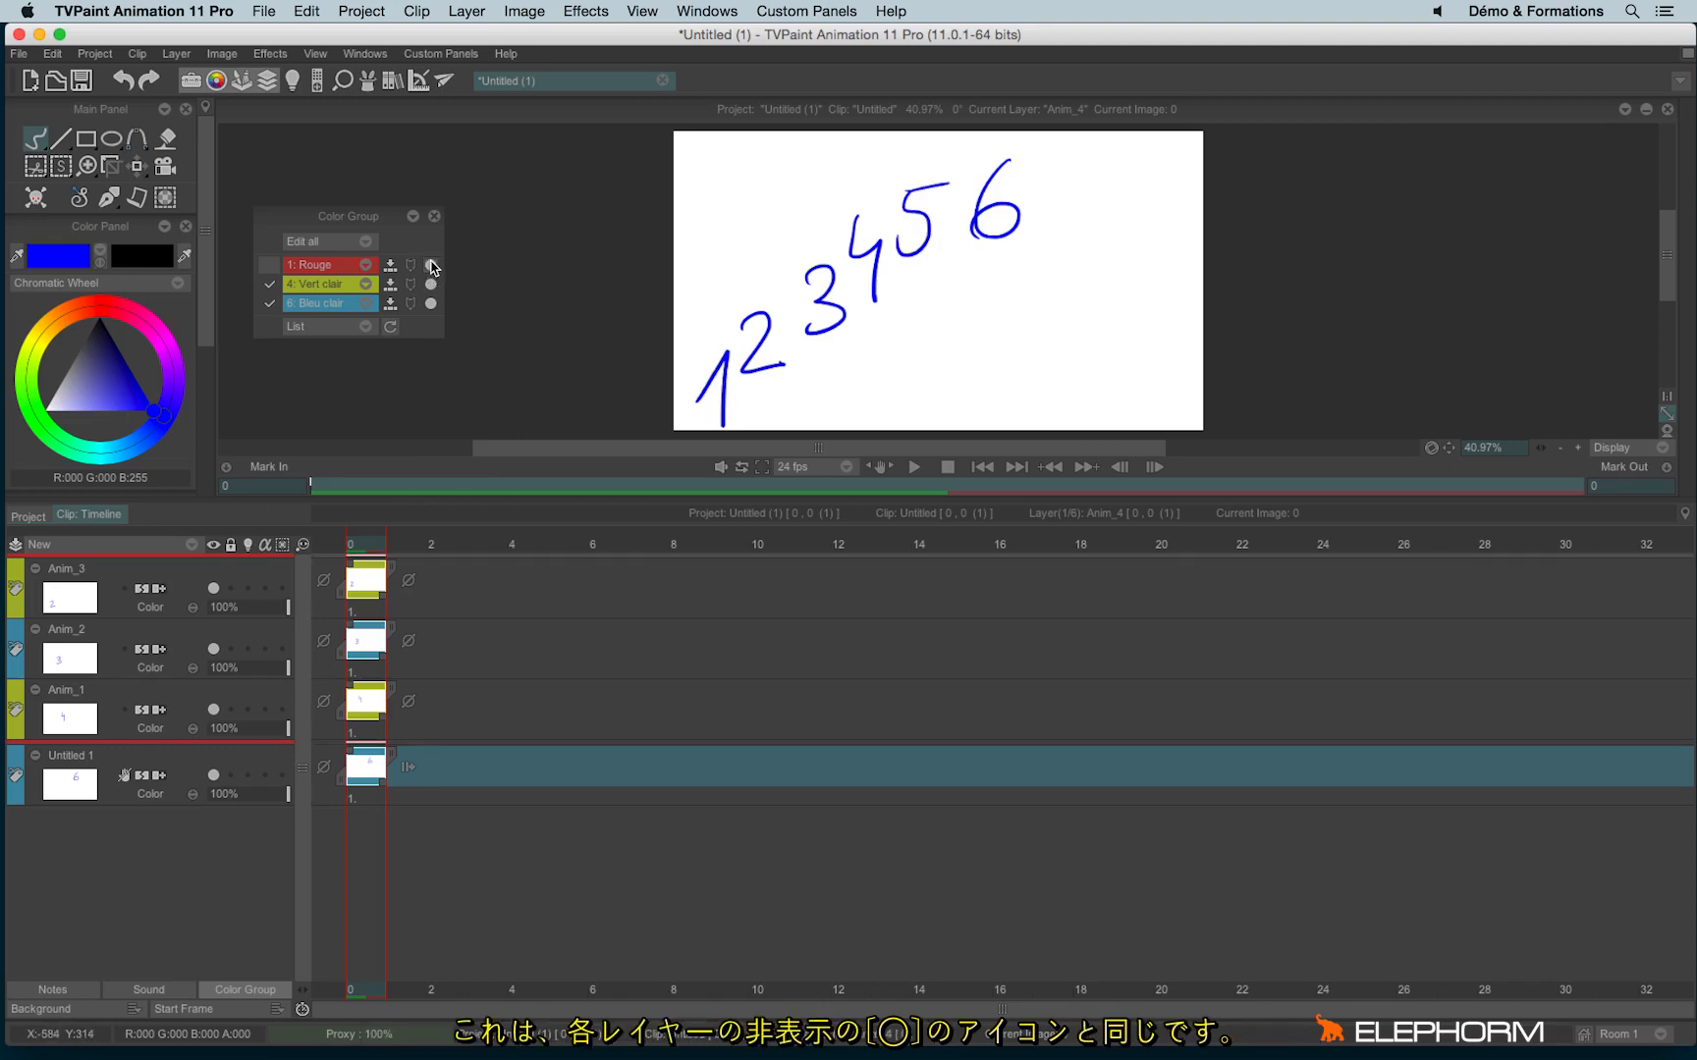
pyautogui.click(213, 588)
pyautogui.click(213, 589)
pyautogui.click(431, 266)
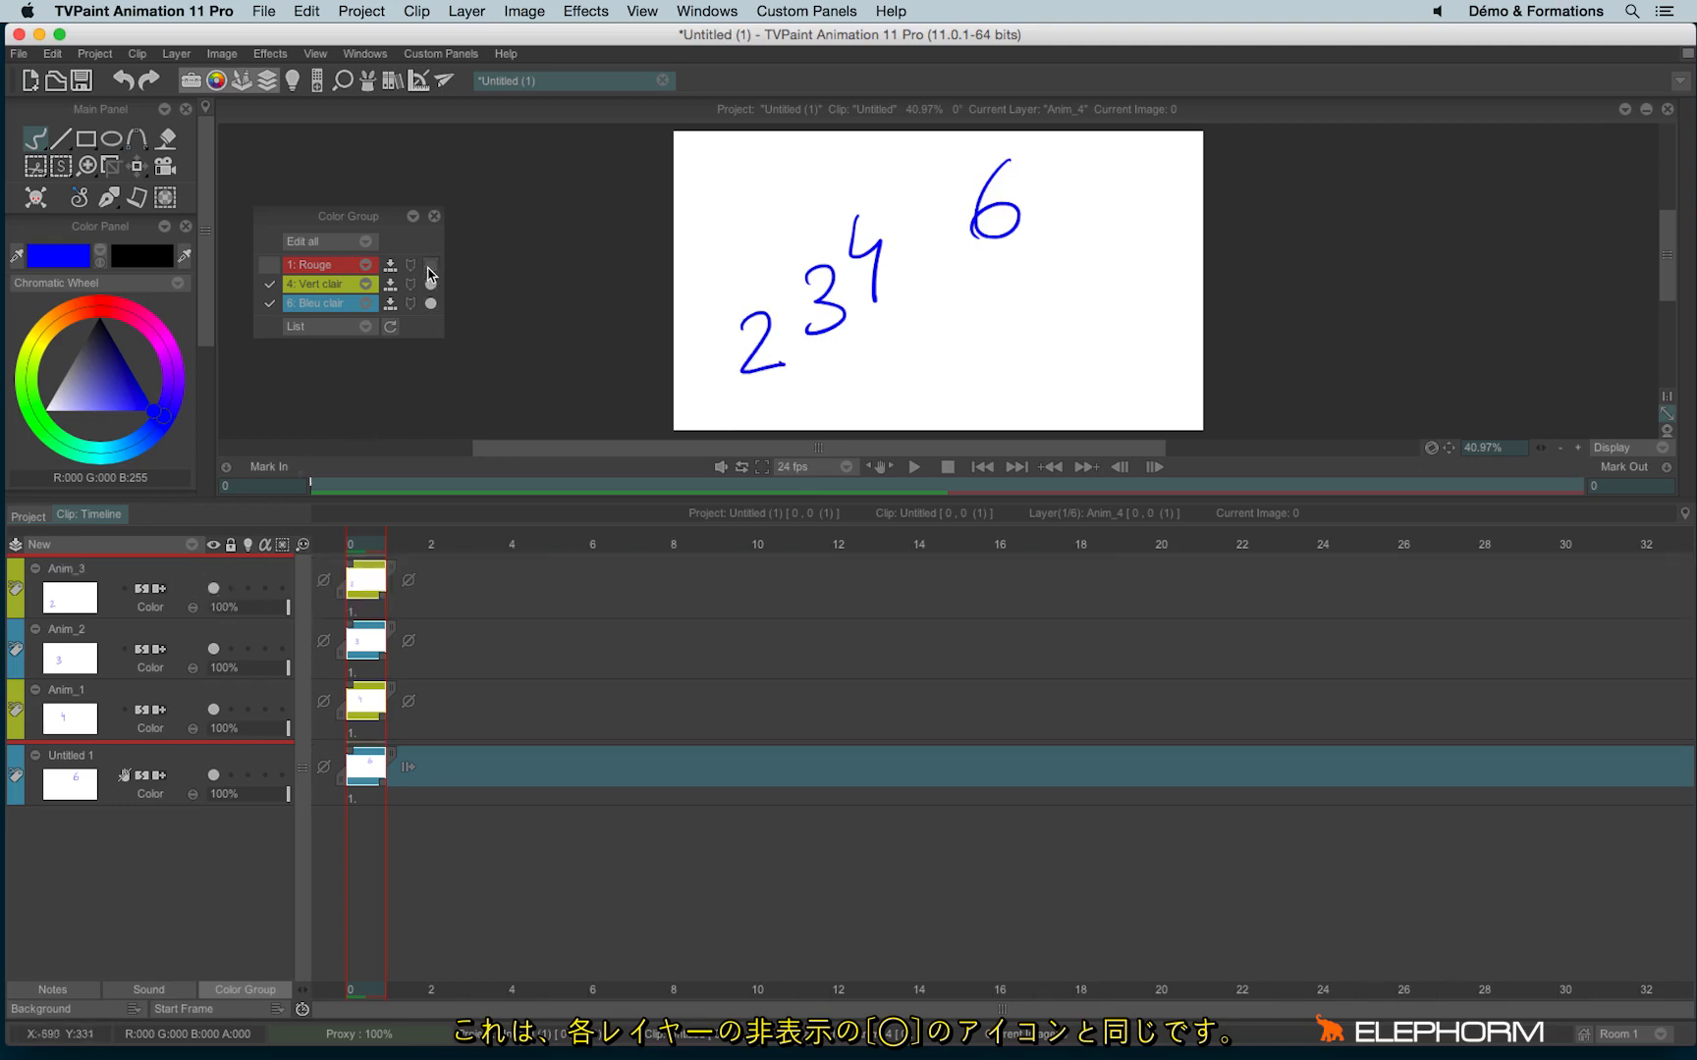
pyautogui.click(431, 266)
# - Hide the Vert clair layers from the timeline and turn off the canvas display of the Vert clair and Rouge groups
pyautogui.click(412, 283)
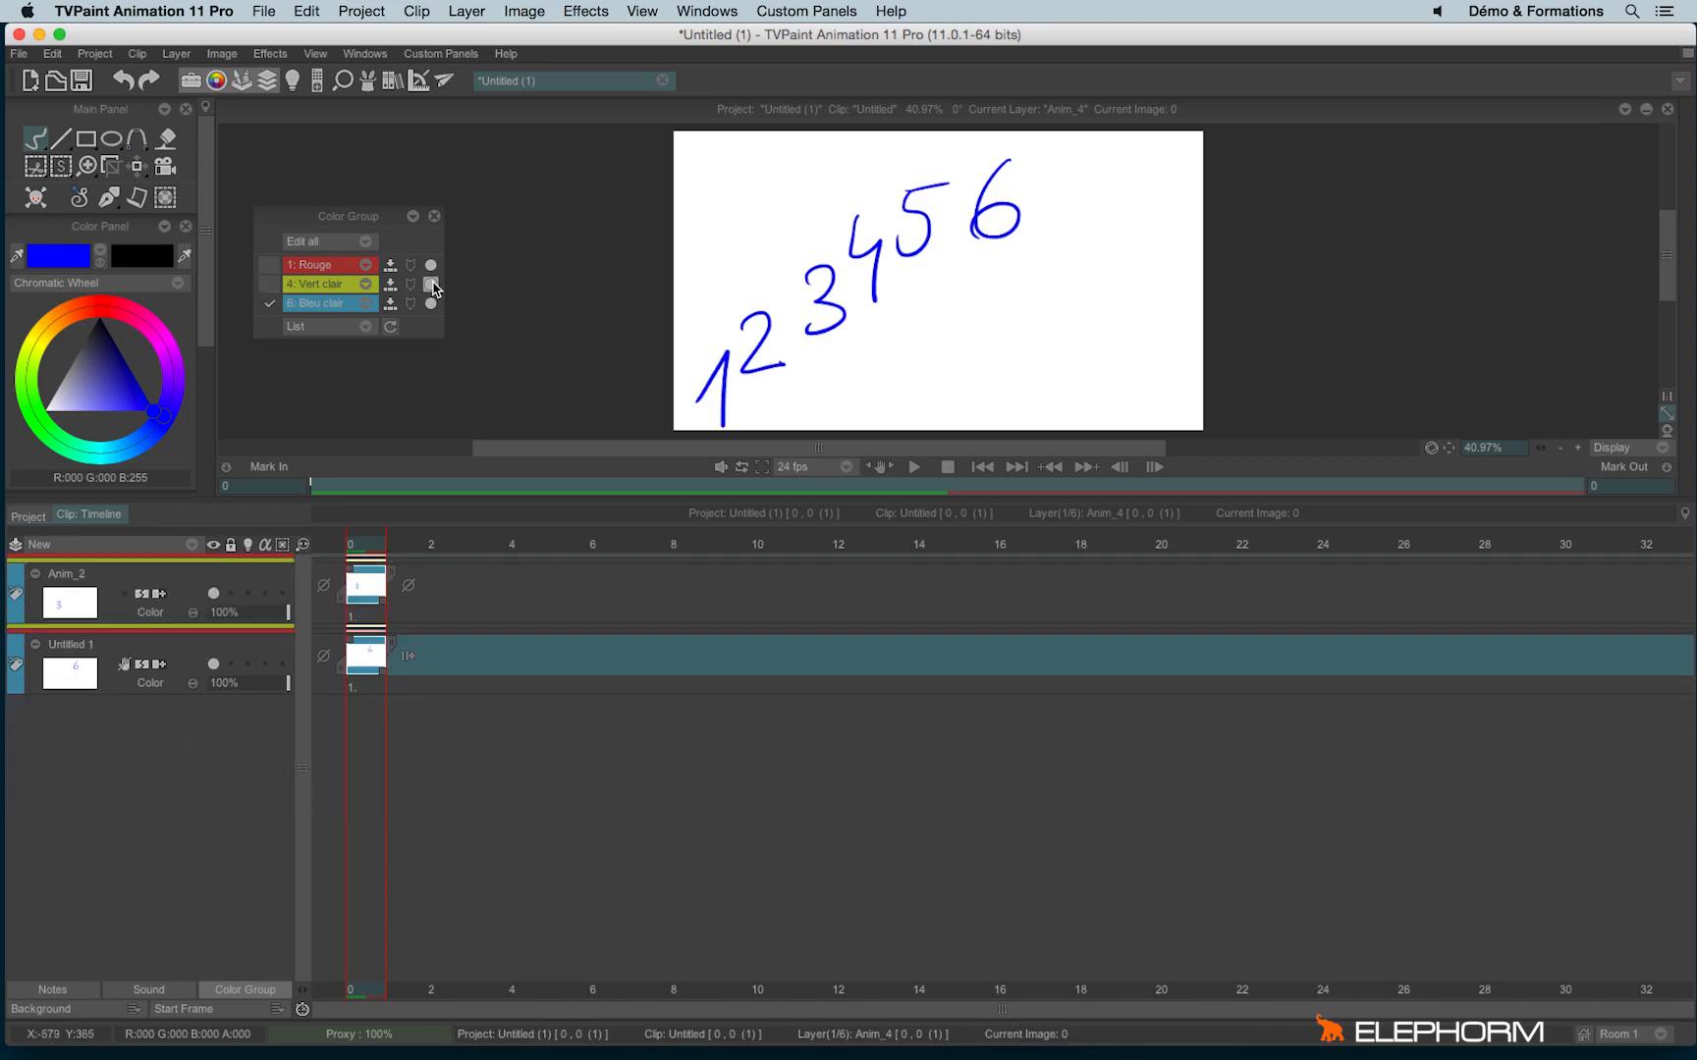
pyautogui.click(431, 285)
pyautogui.click(431, 285)
pyautogui.click(432, 285)
pyautogui.click(431, 266)
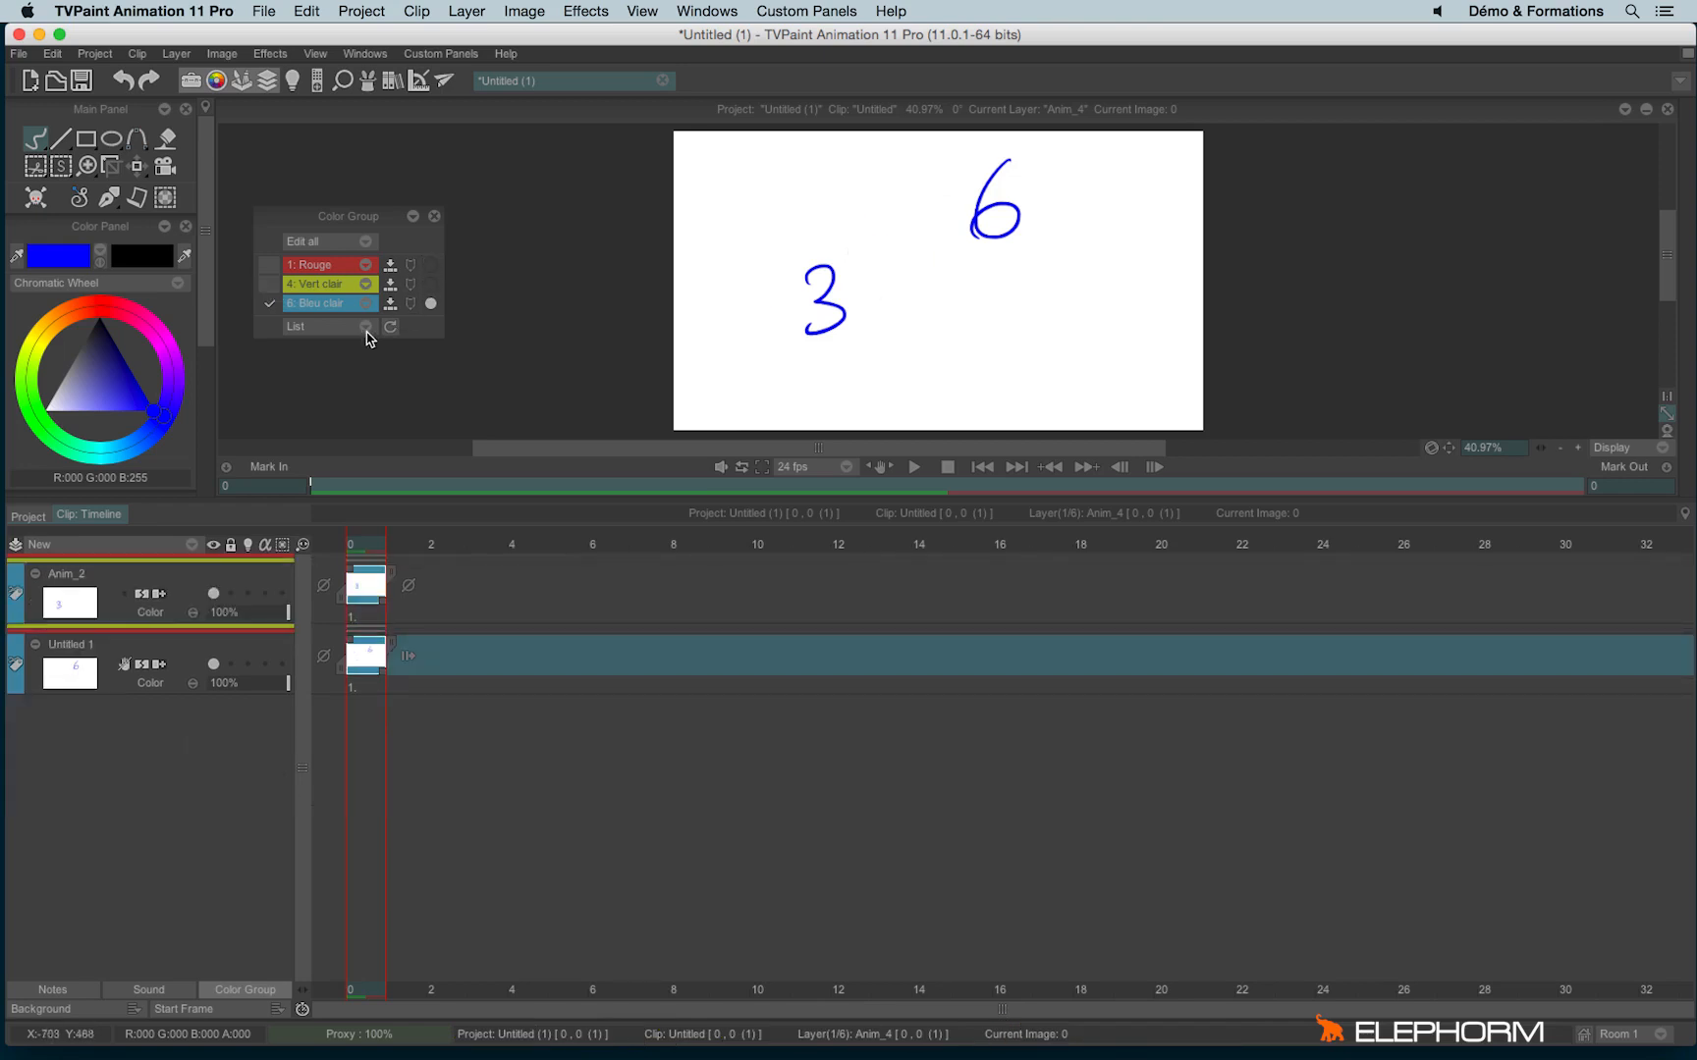
pyautogui.click(273, 305)
pyautogui.click(273, 305)
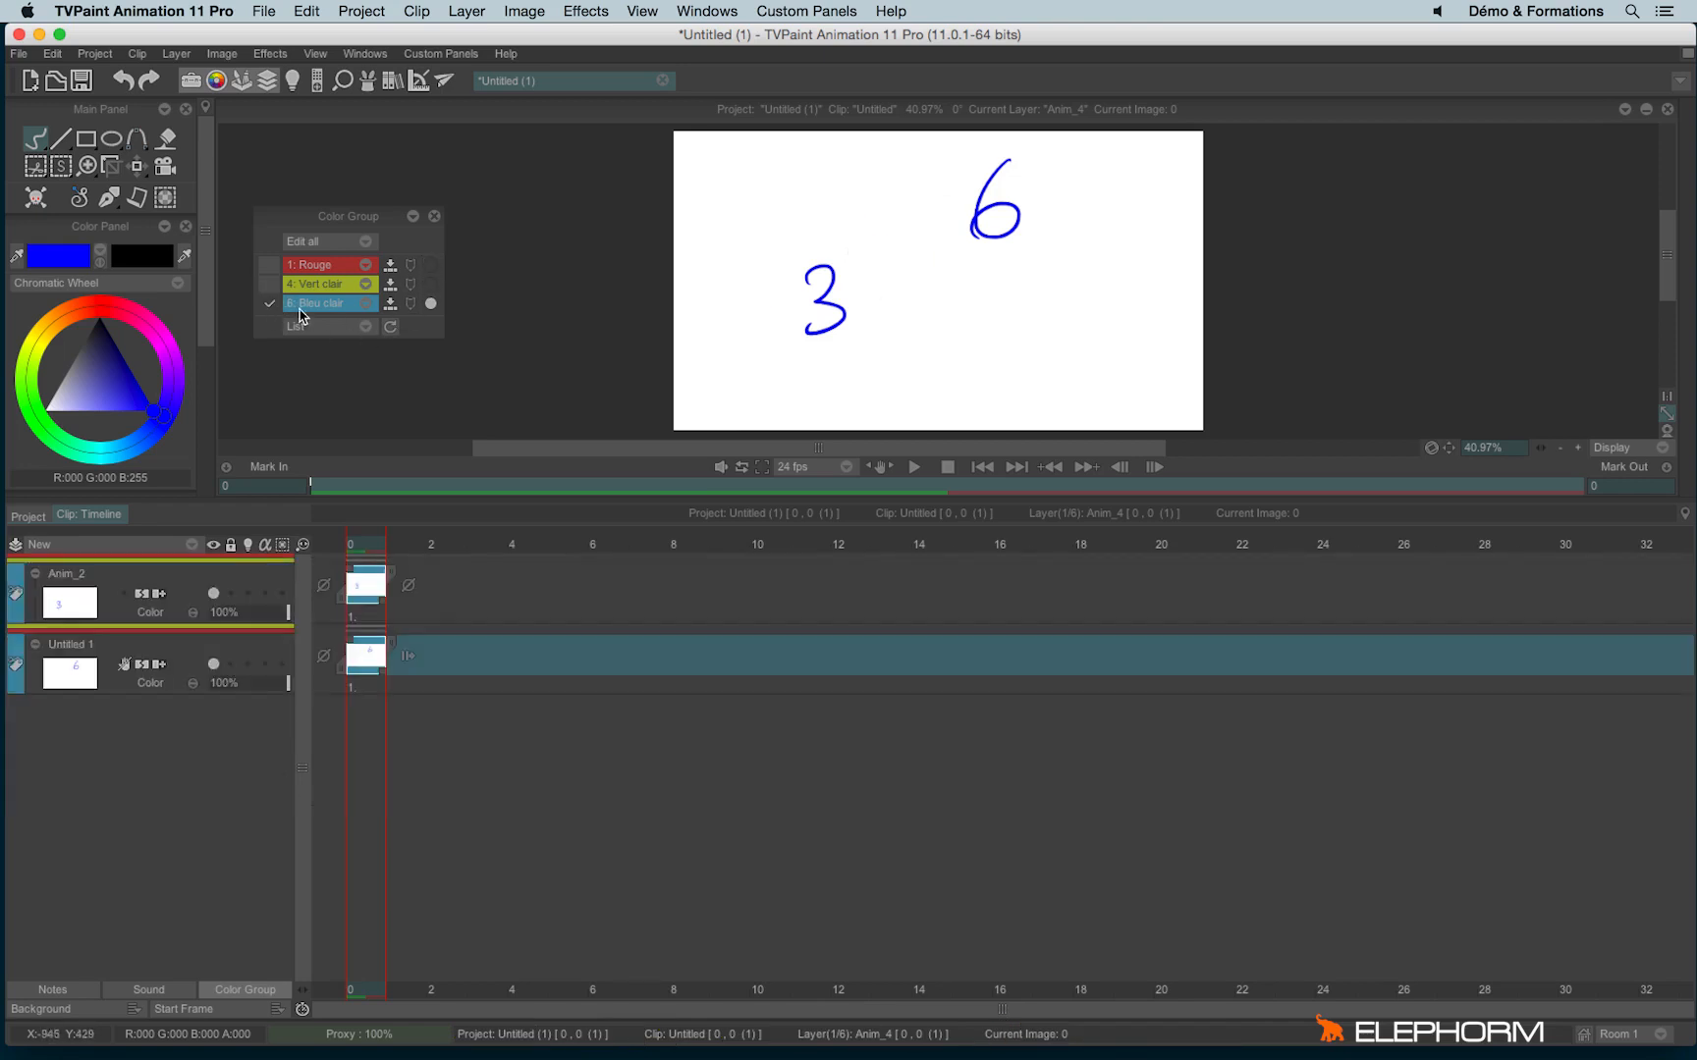
# - Switch the Bleu clair canvas display off and on, and restore the canvas display and timeline layers of Vert clair and Rouge
pyautogui.click(431, 303)
pyautogui.click(431, 303)
pyautogui.click(431, 285)
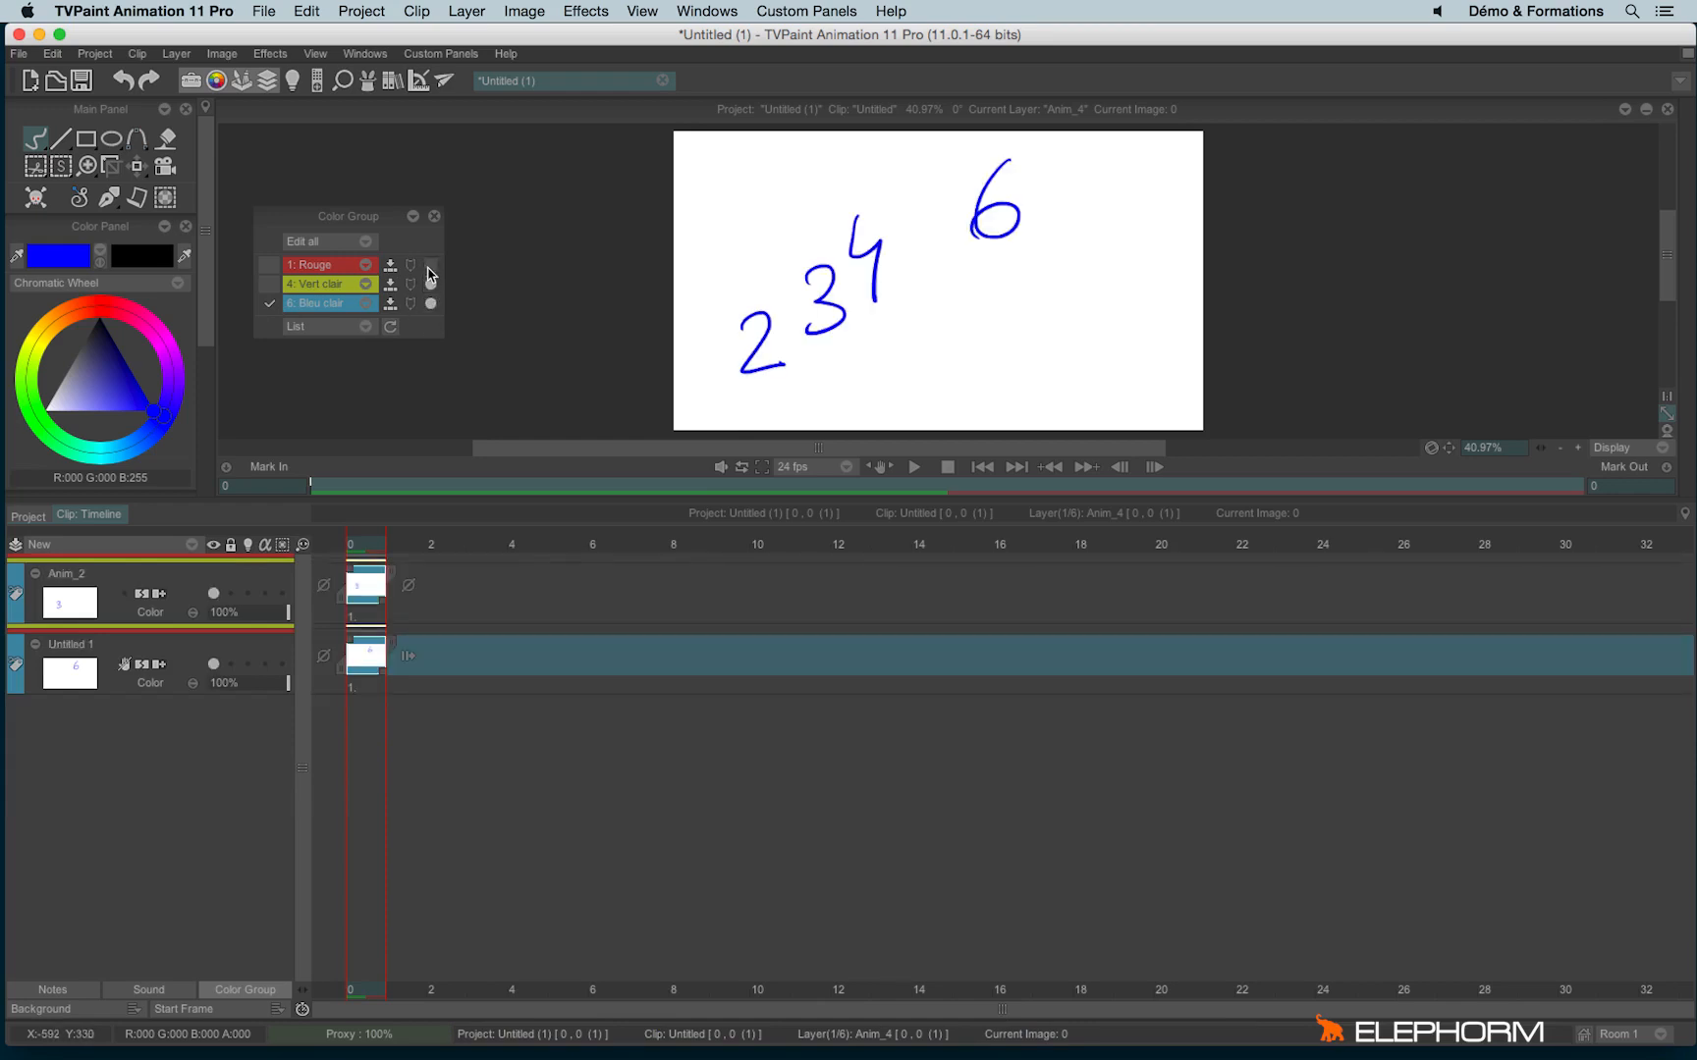
pyautogui.click(431, 265)
pyautogui.click(271, 285)
pyautogui.click(271, 266)
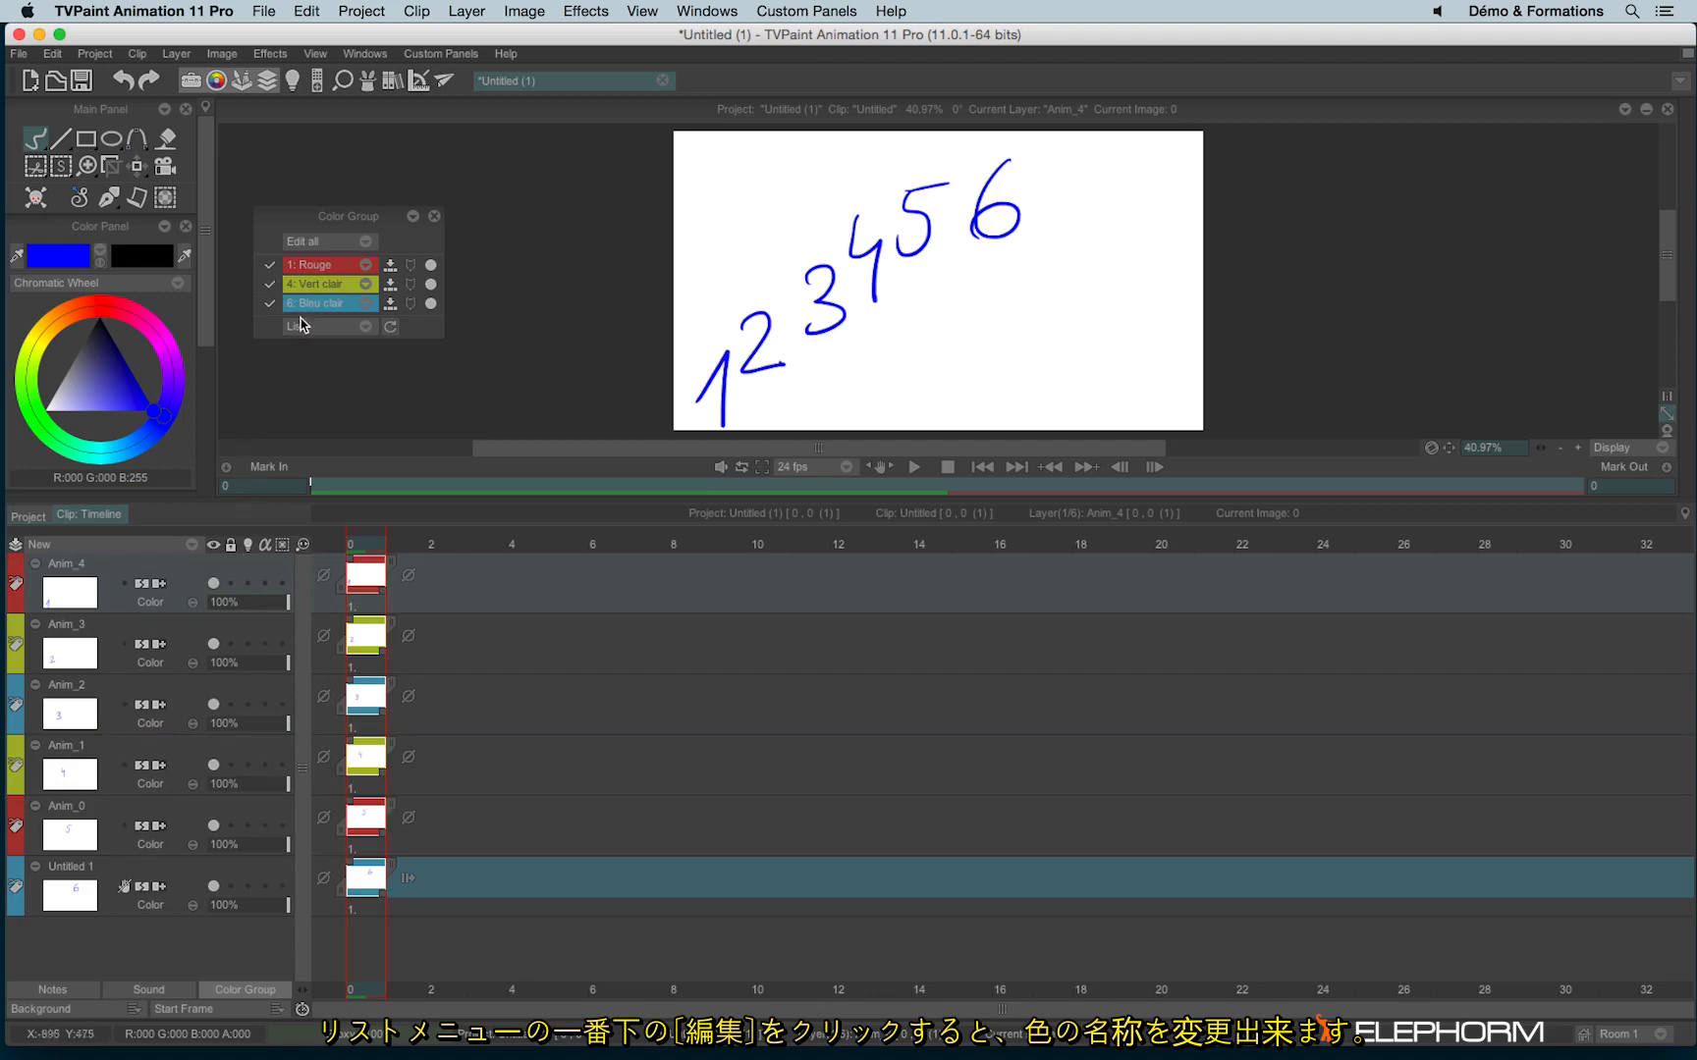
# - Rename the Rouge color group as rough, enter new names for the next two groups in the list, and accept the changes
pyautogui.click(307, 246)
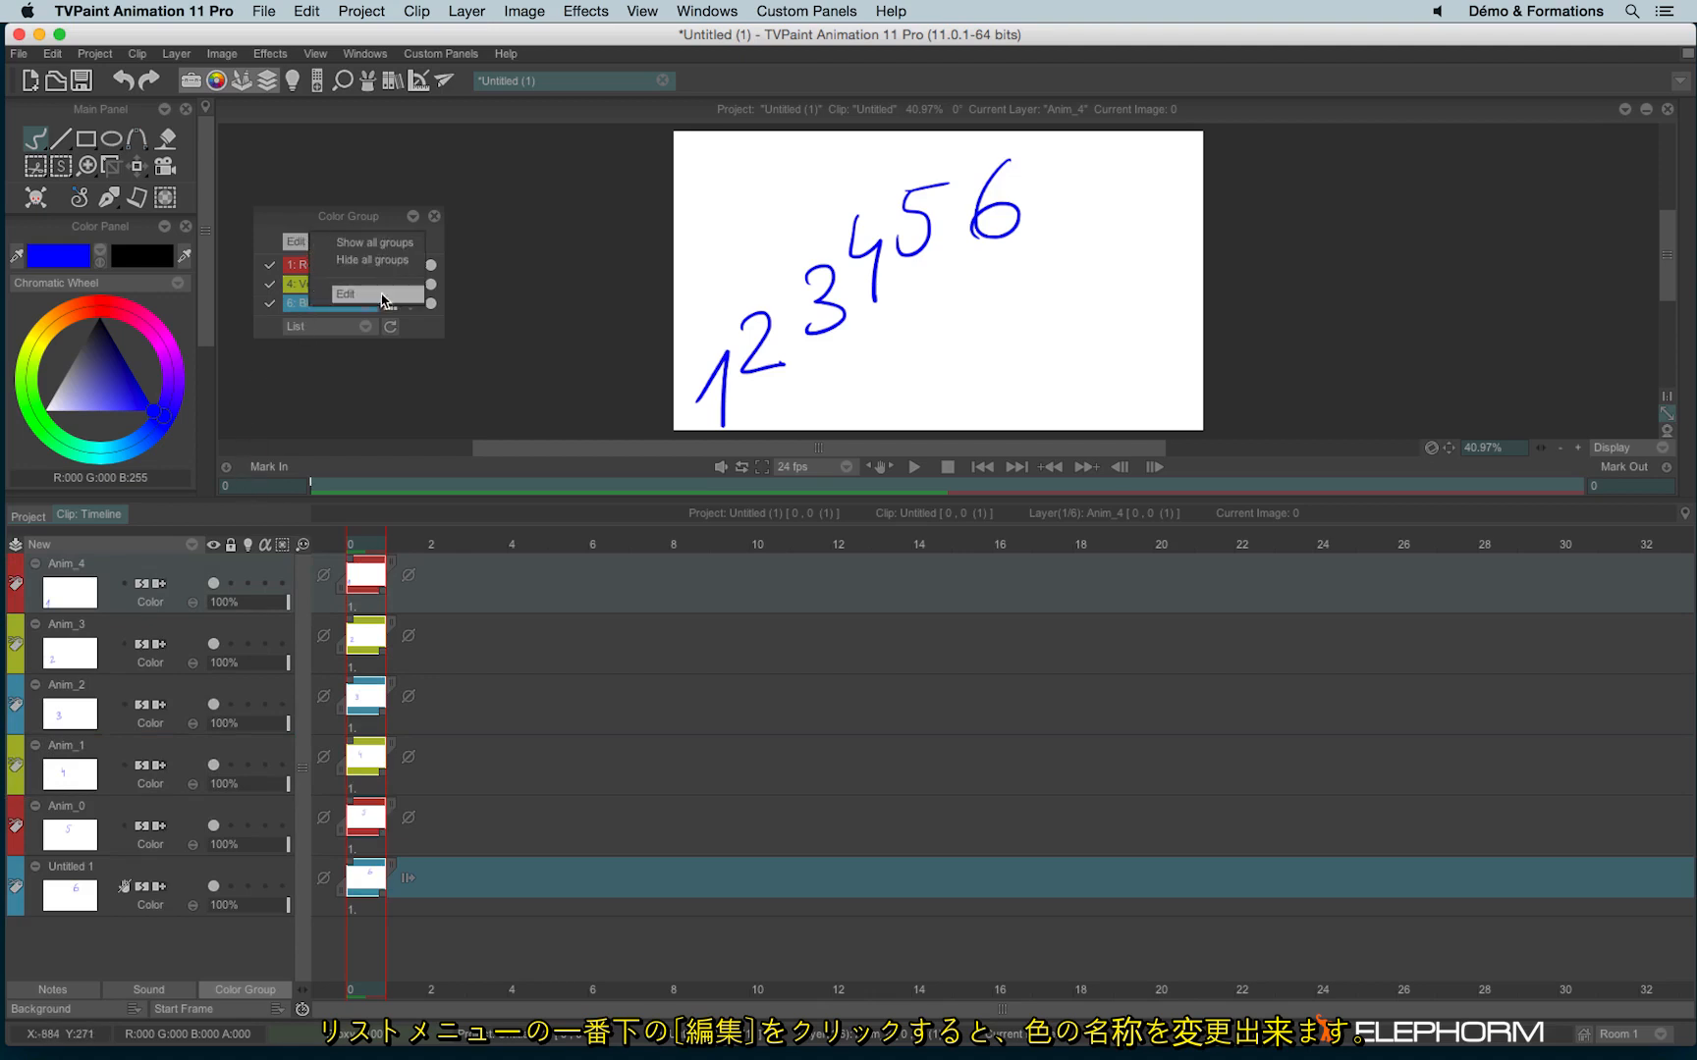
pyautogui.click(381, 303)
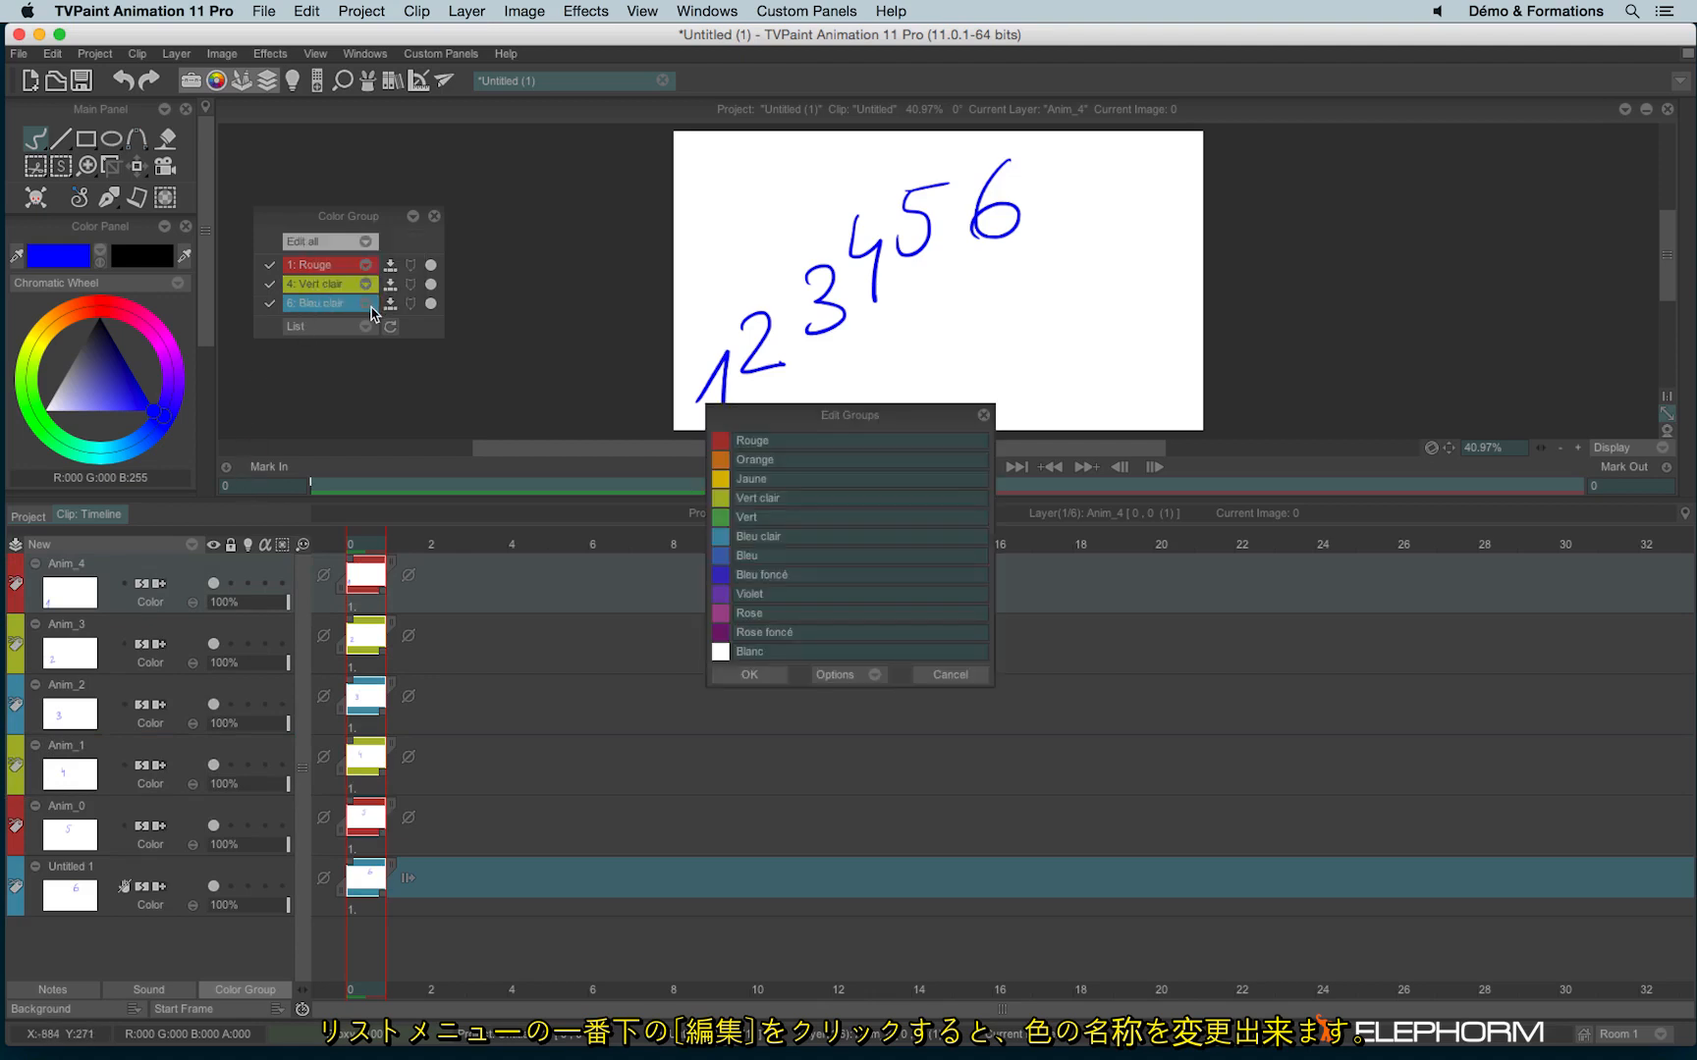
pyautogui.doubleClick(759, 443)
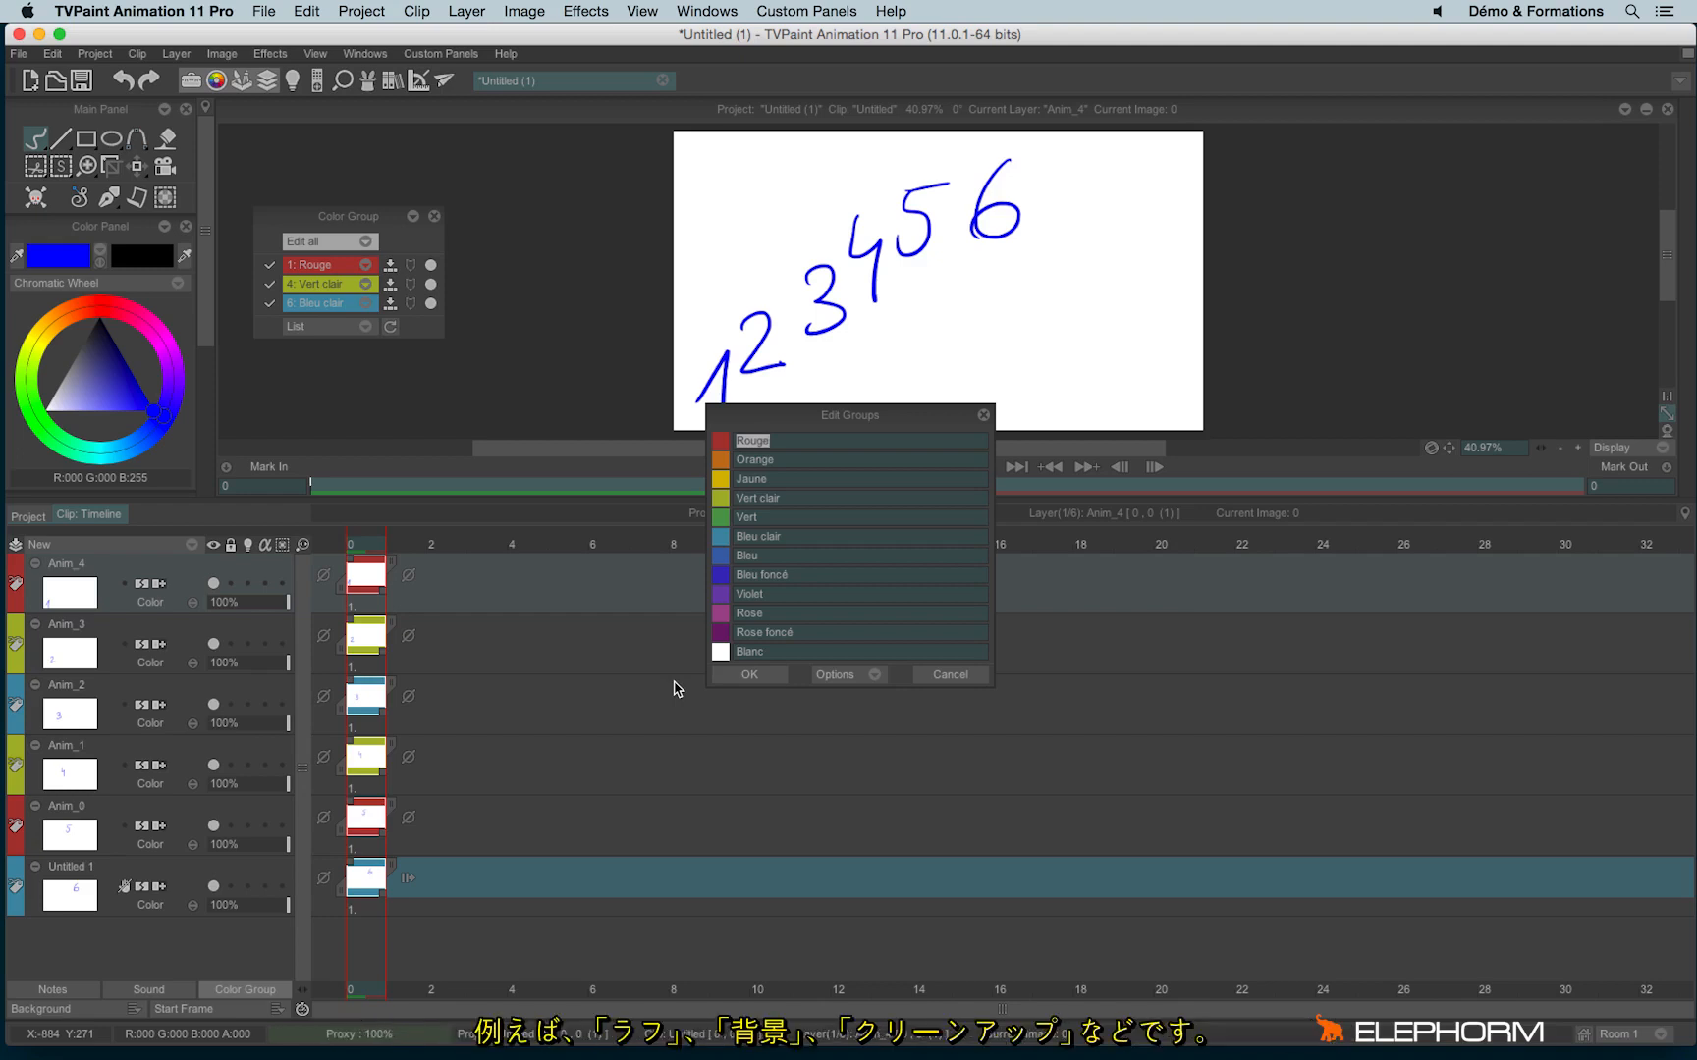
pyautogui.write('rough')
pyautogui.press('Tab')
pyautogui.write('br')
pyautogui.press('Tab')
pyautogui.write('c')
pyautogui.click(749, 675)
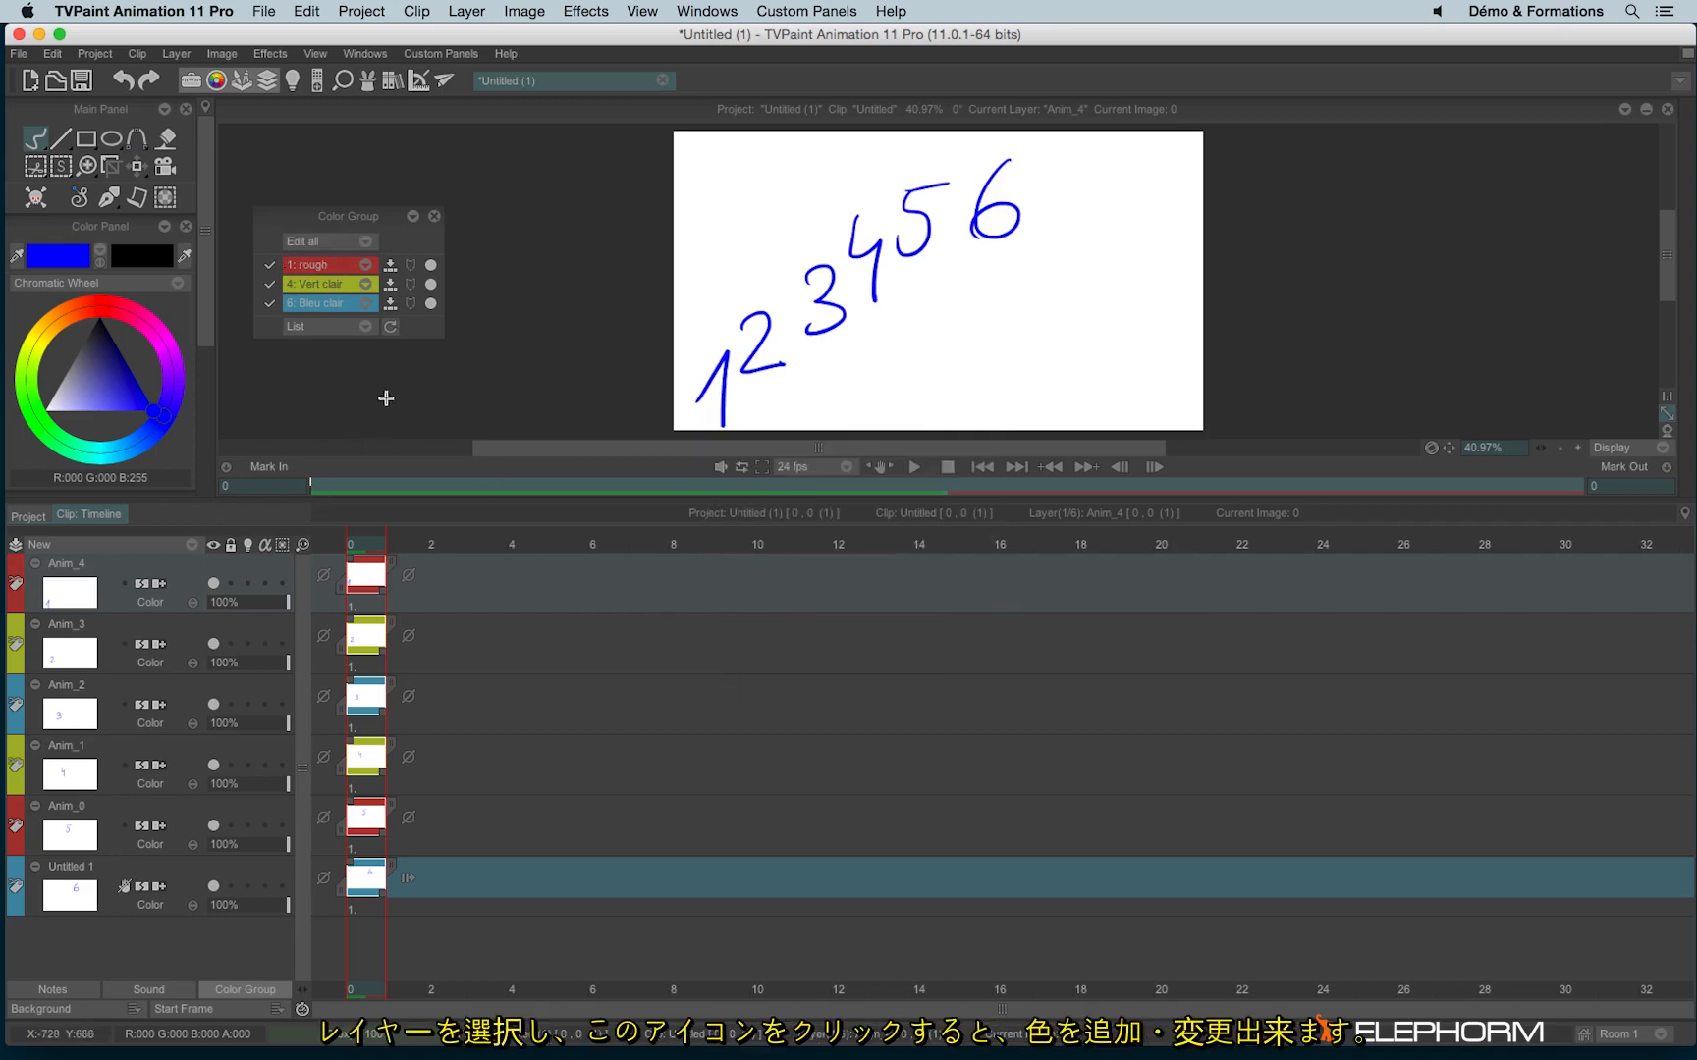
# - Assign the layers Anim_4 and Anim_2 to the Vert clair color group
pyautogui.click(103, 638)
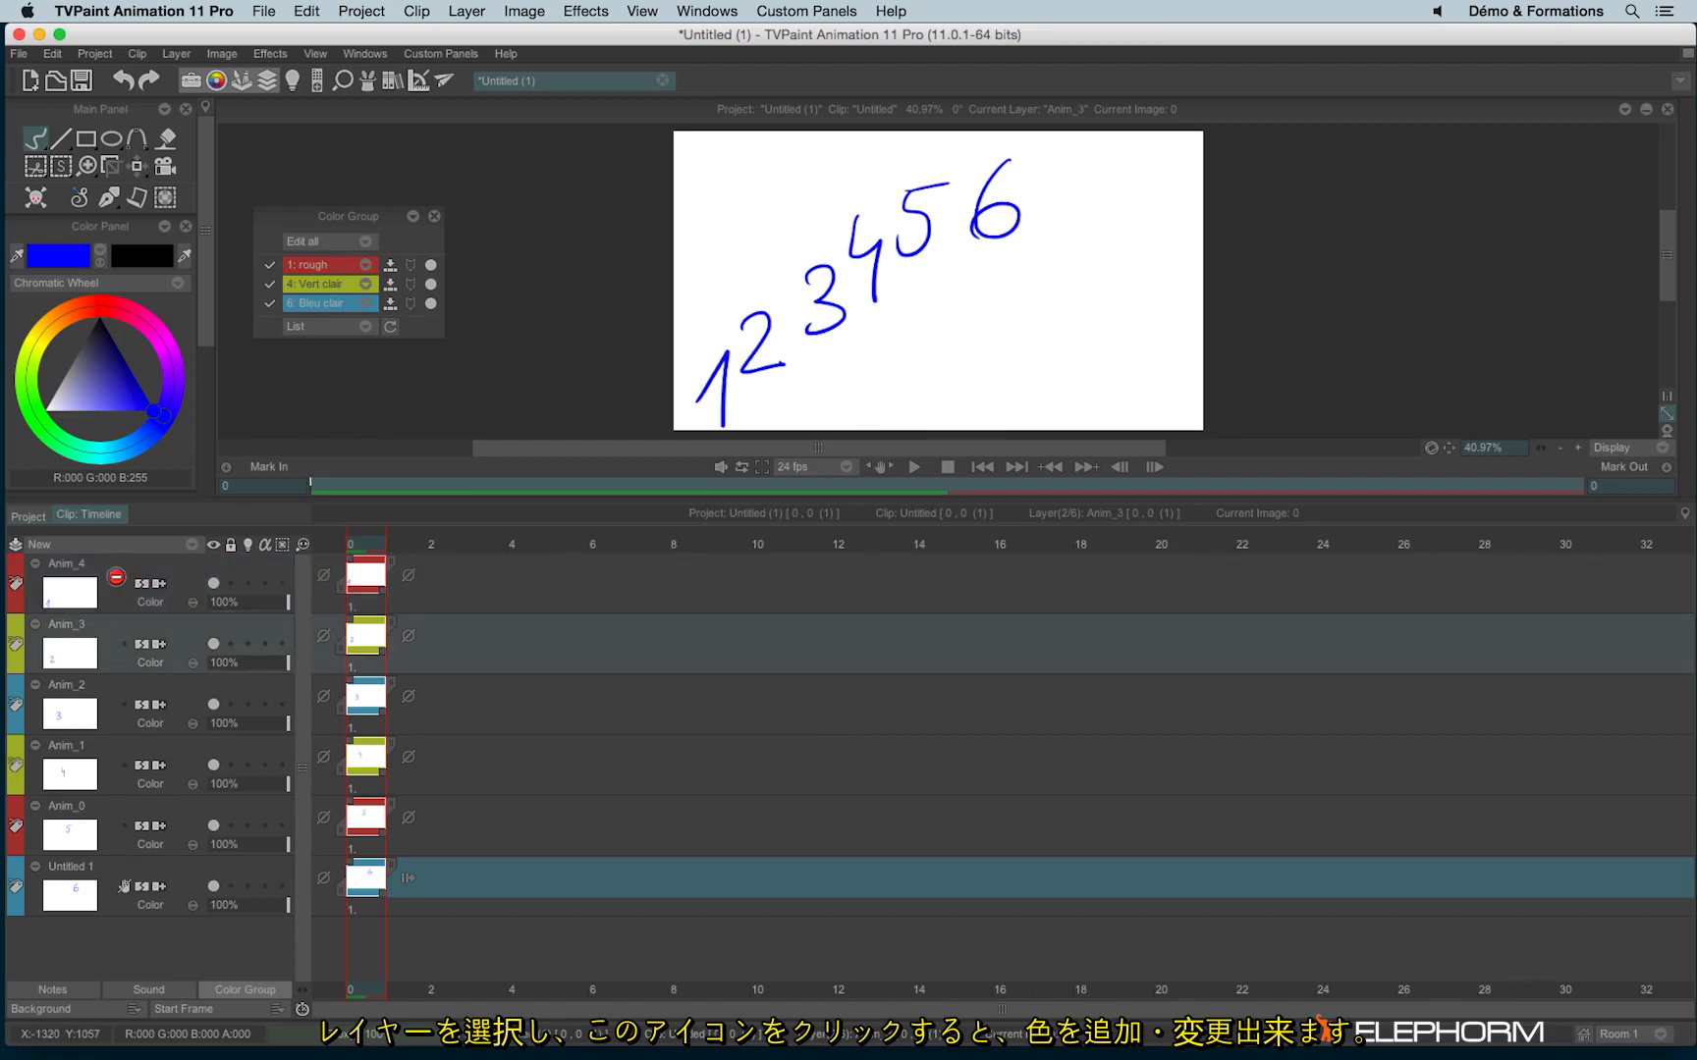
pyautogui.click(108, 569)
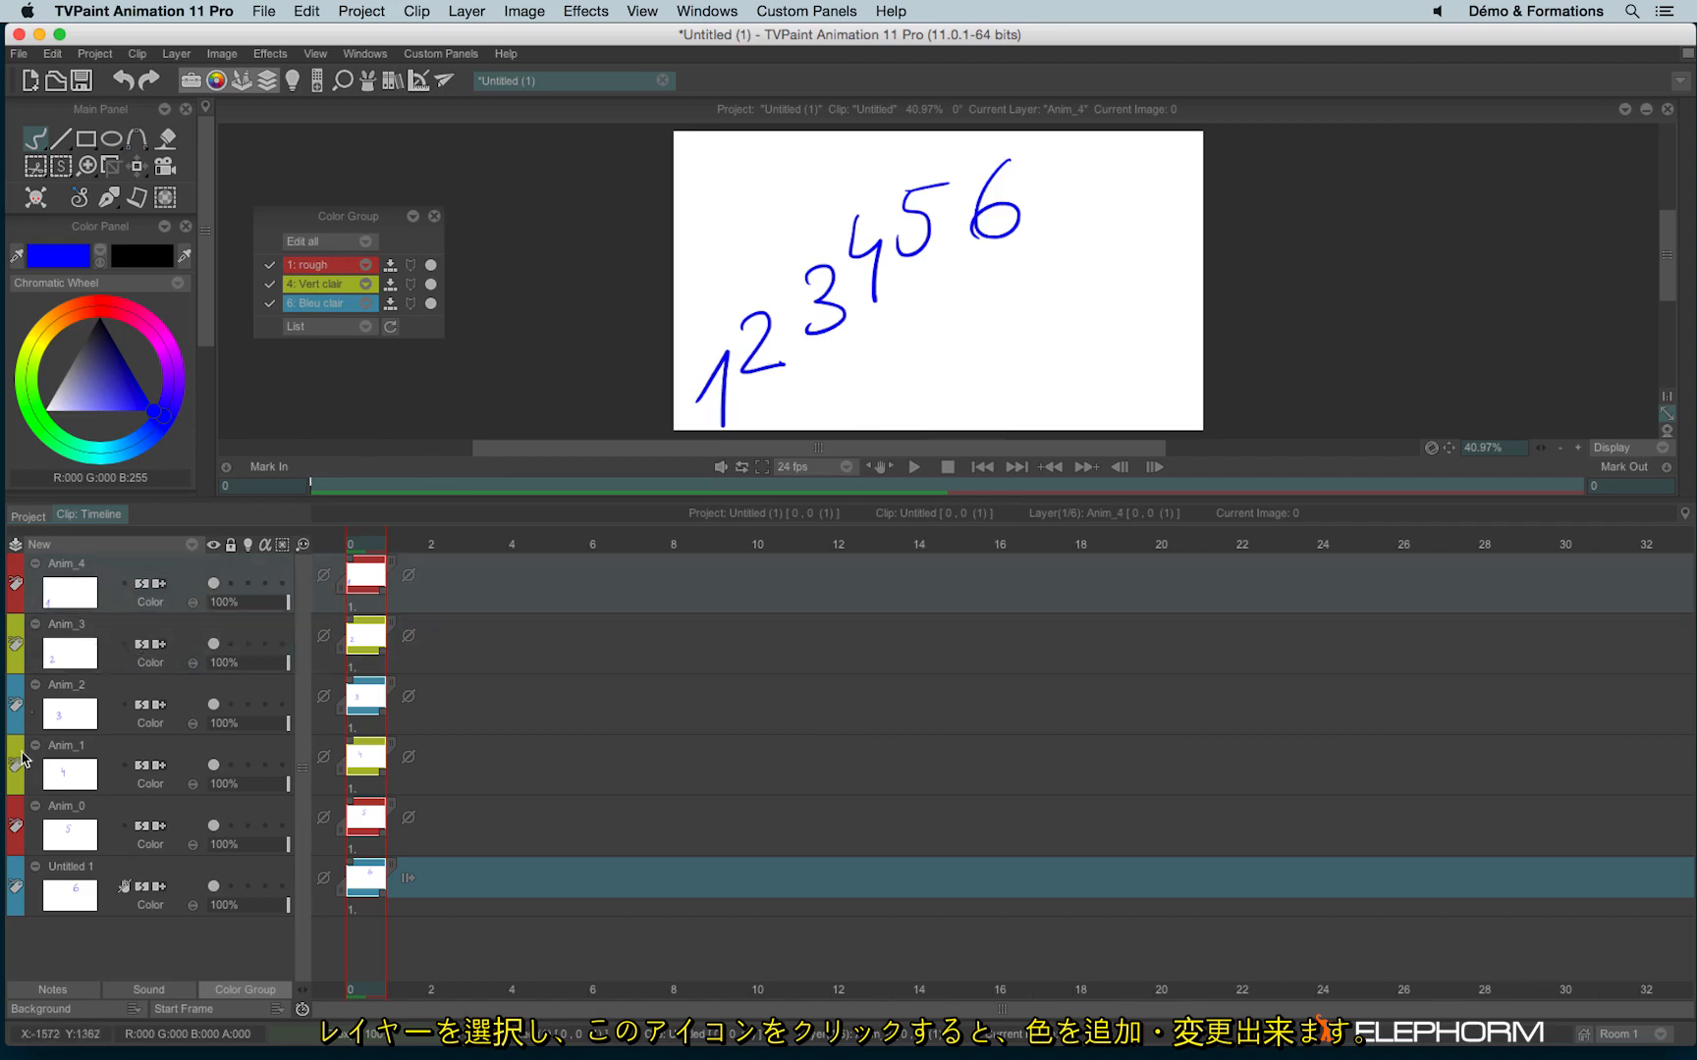
pyautogui.click(390, 285)
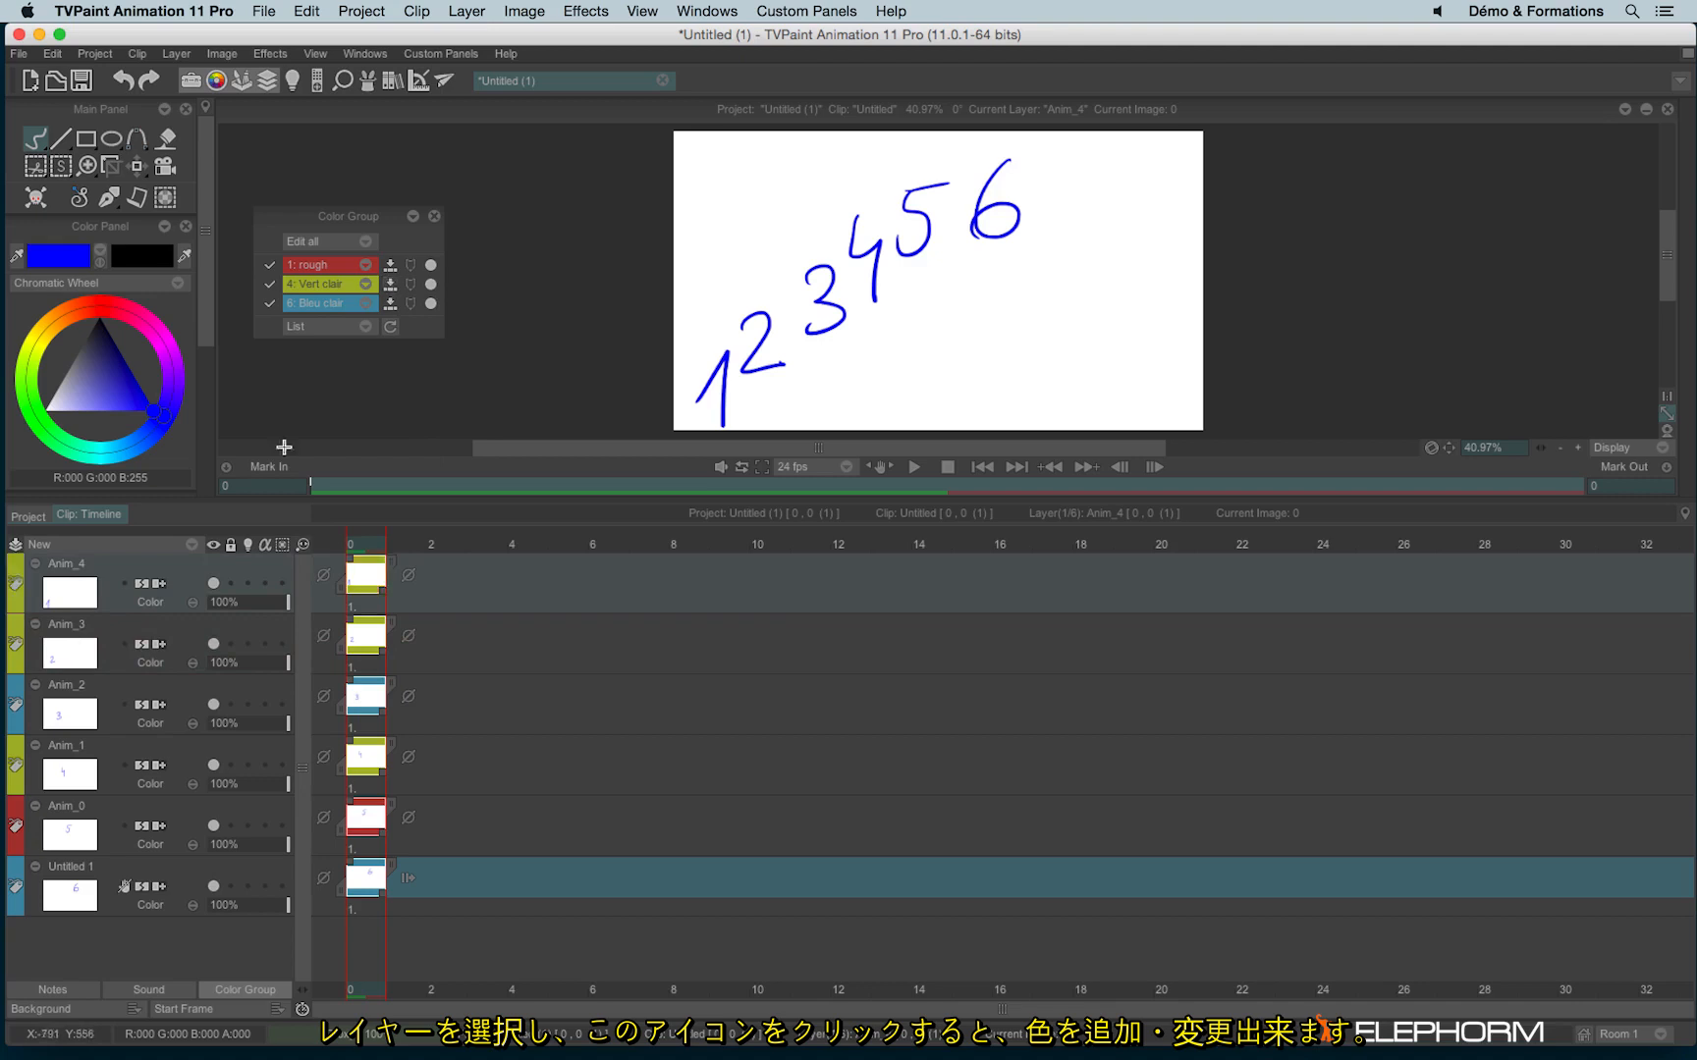
pyautogui.click(91, 692)
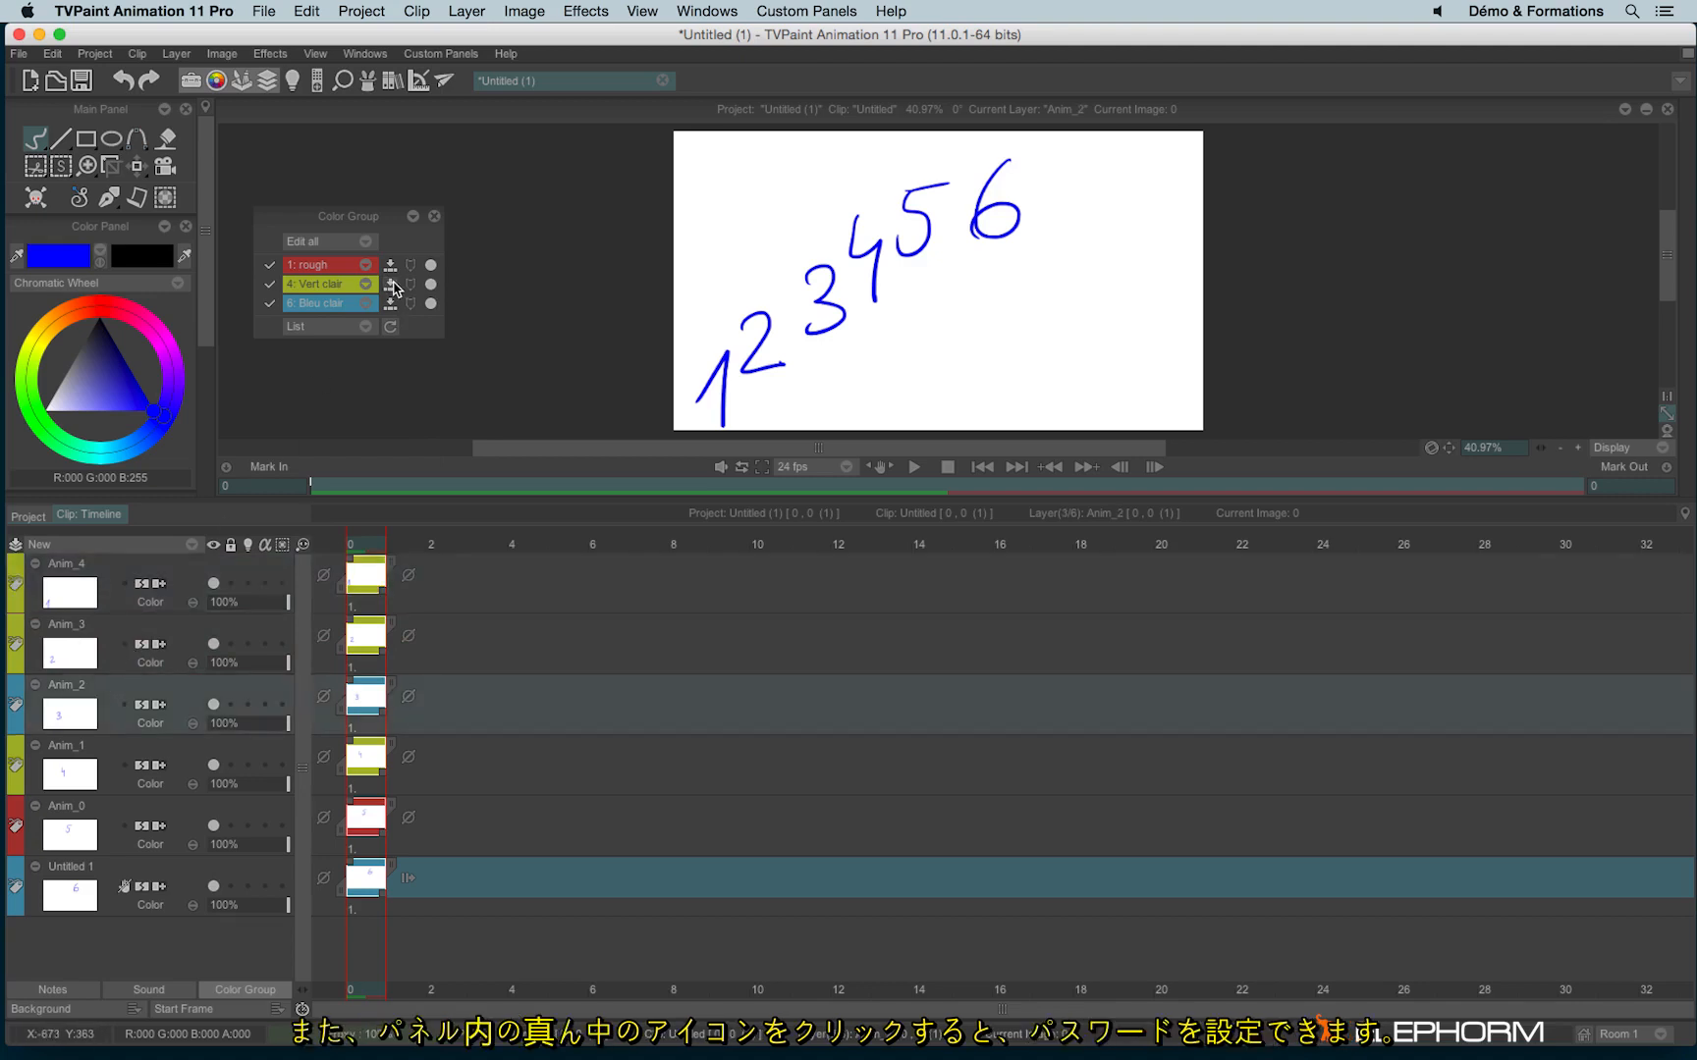
pyautogui.click(393, 284)
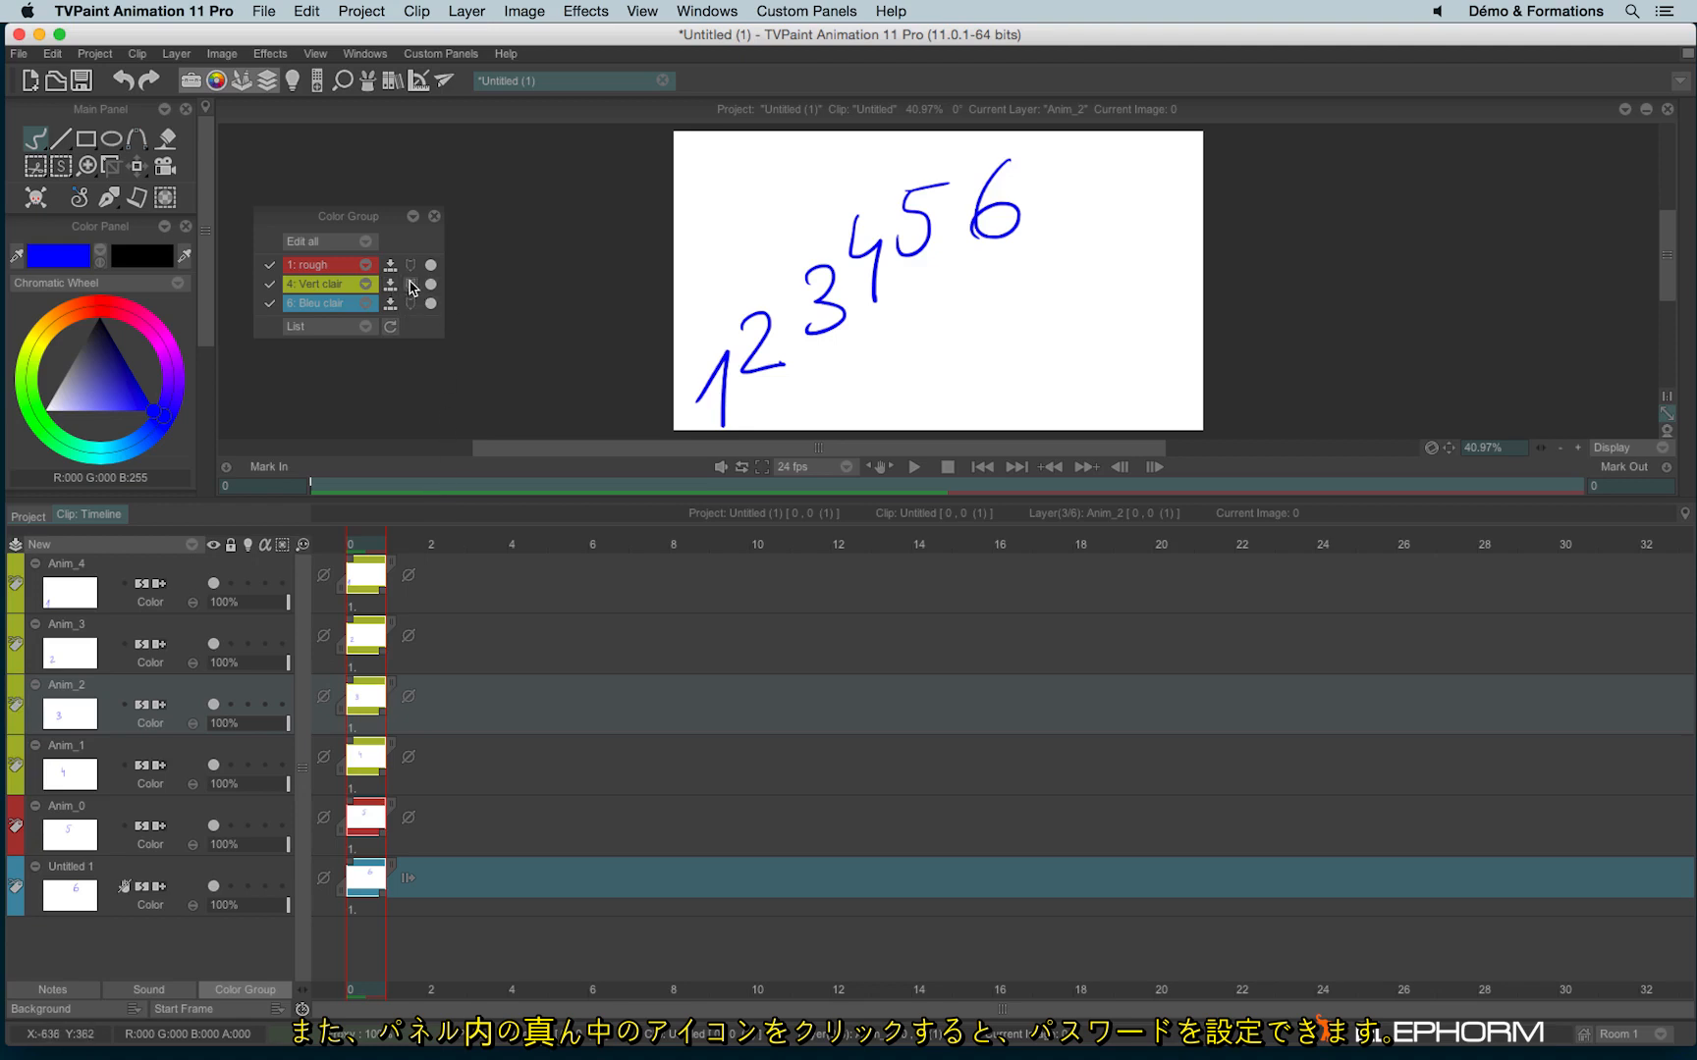
# - View the password prompt for the Vert clair group without setting a password, and close the Color Group panel
pyautogui.click(411, 289)
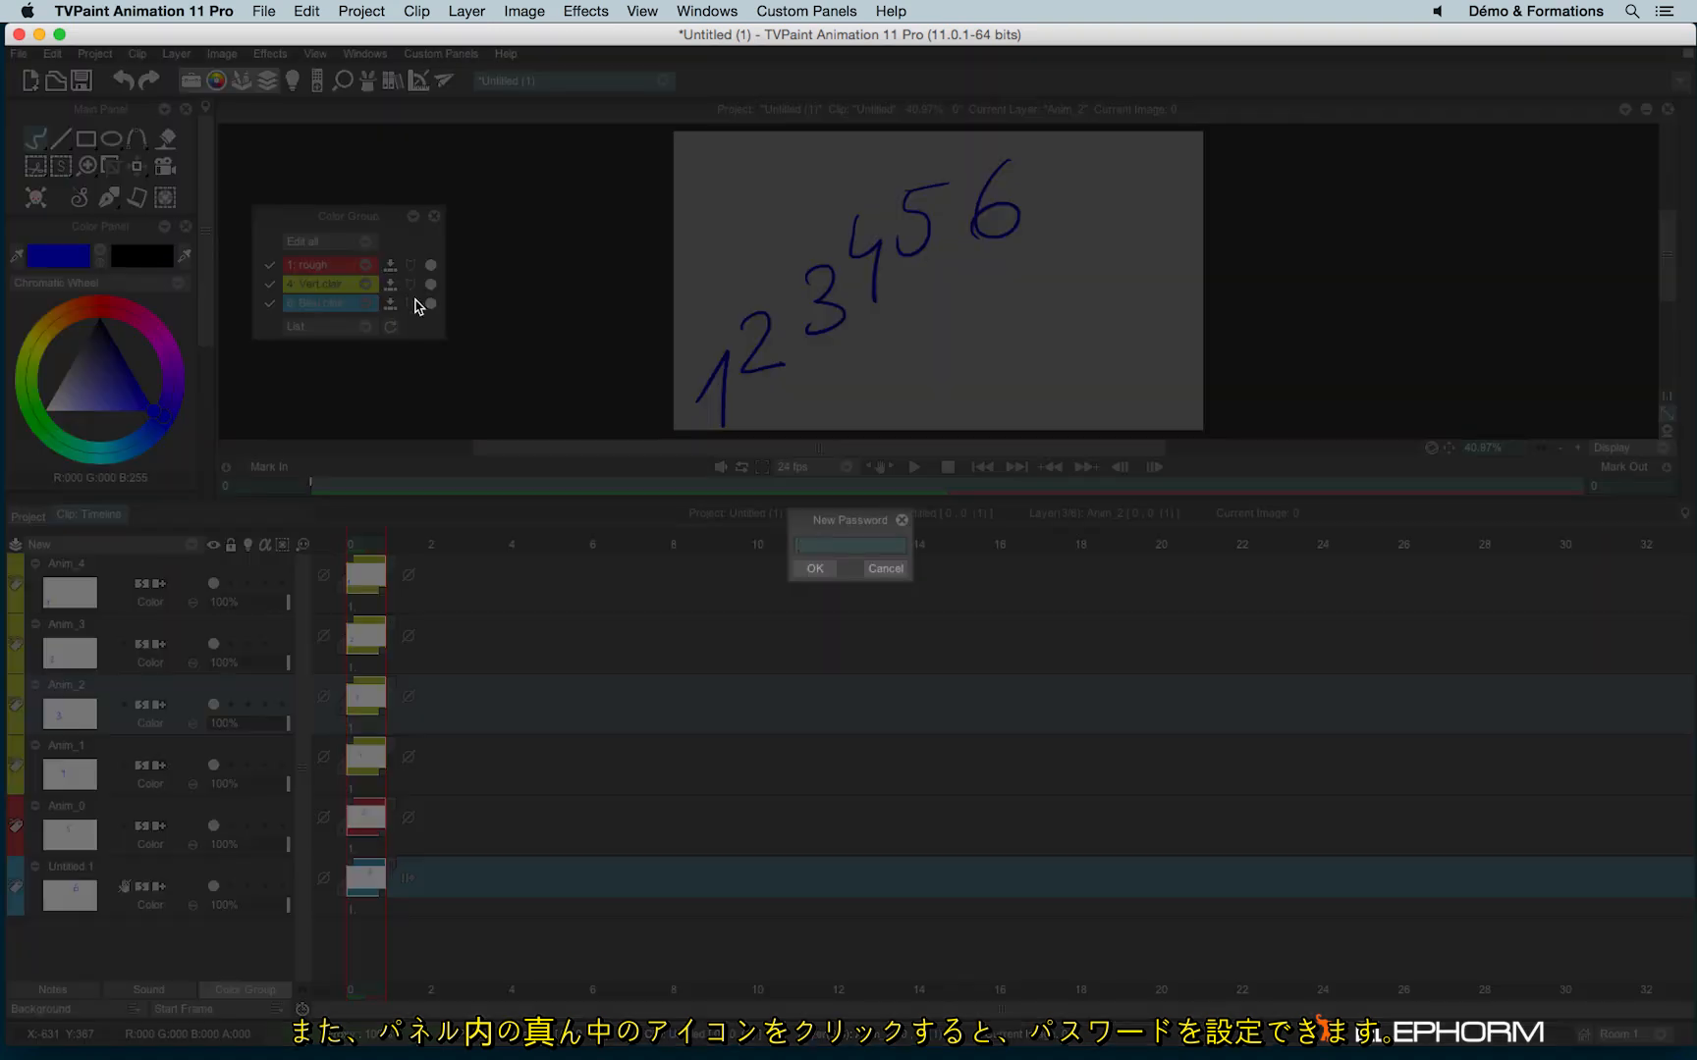
pyautogui.click(899, 521)
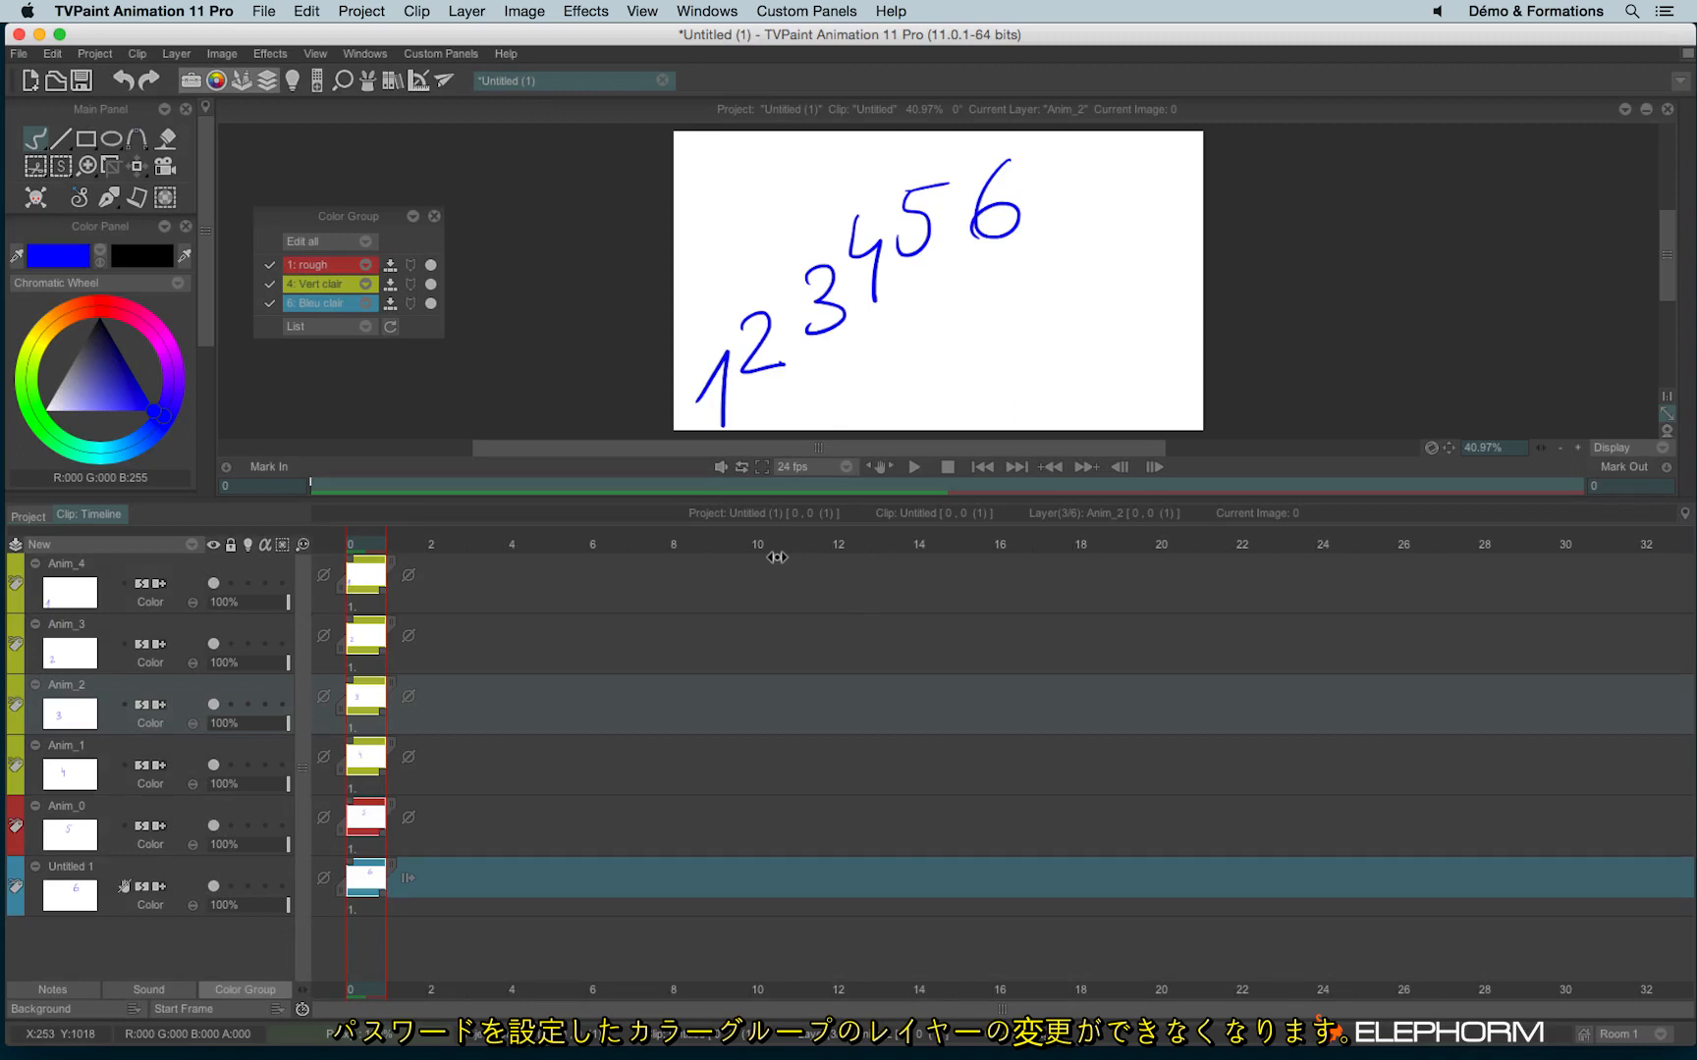
pyautogui.click(432, 219)
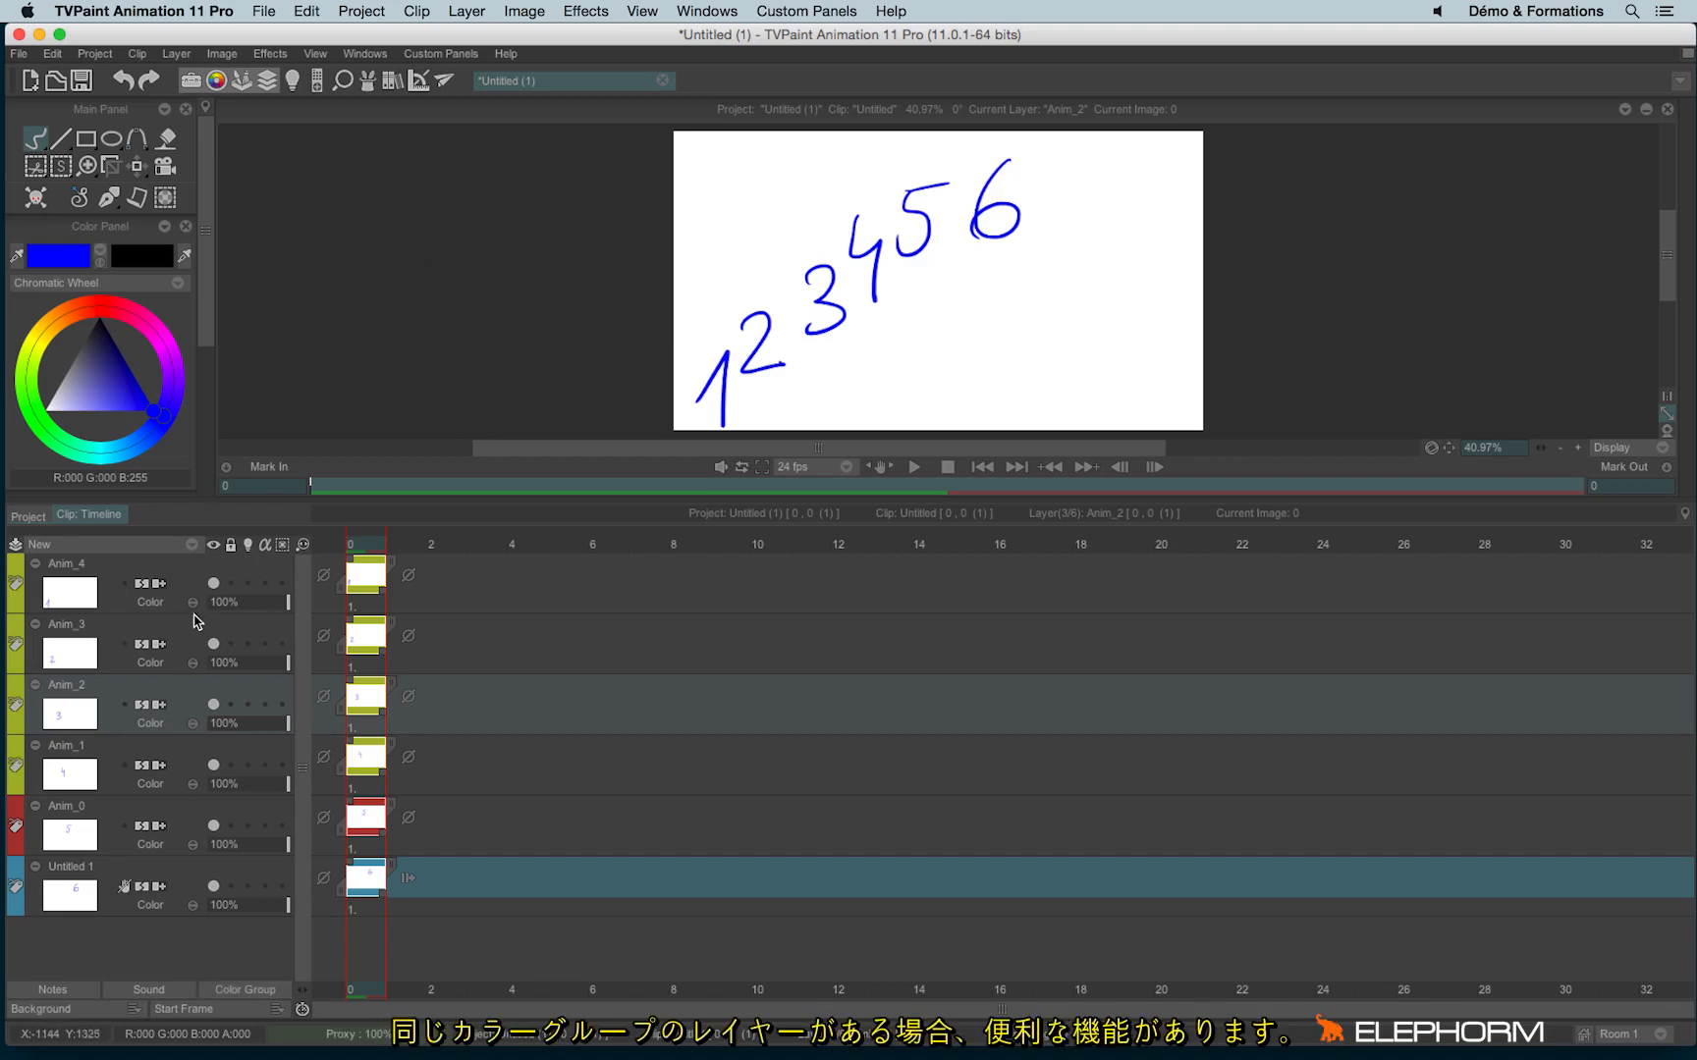
# - Try shifting the images of all Vert clair layers together in the timeline, starting from Anim_4
pyautogui.click(143, 589)
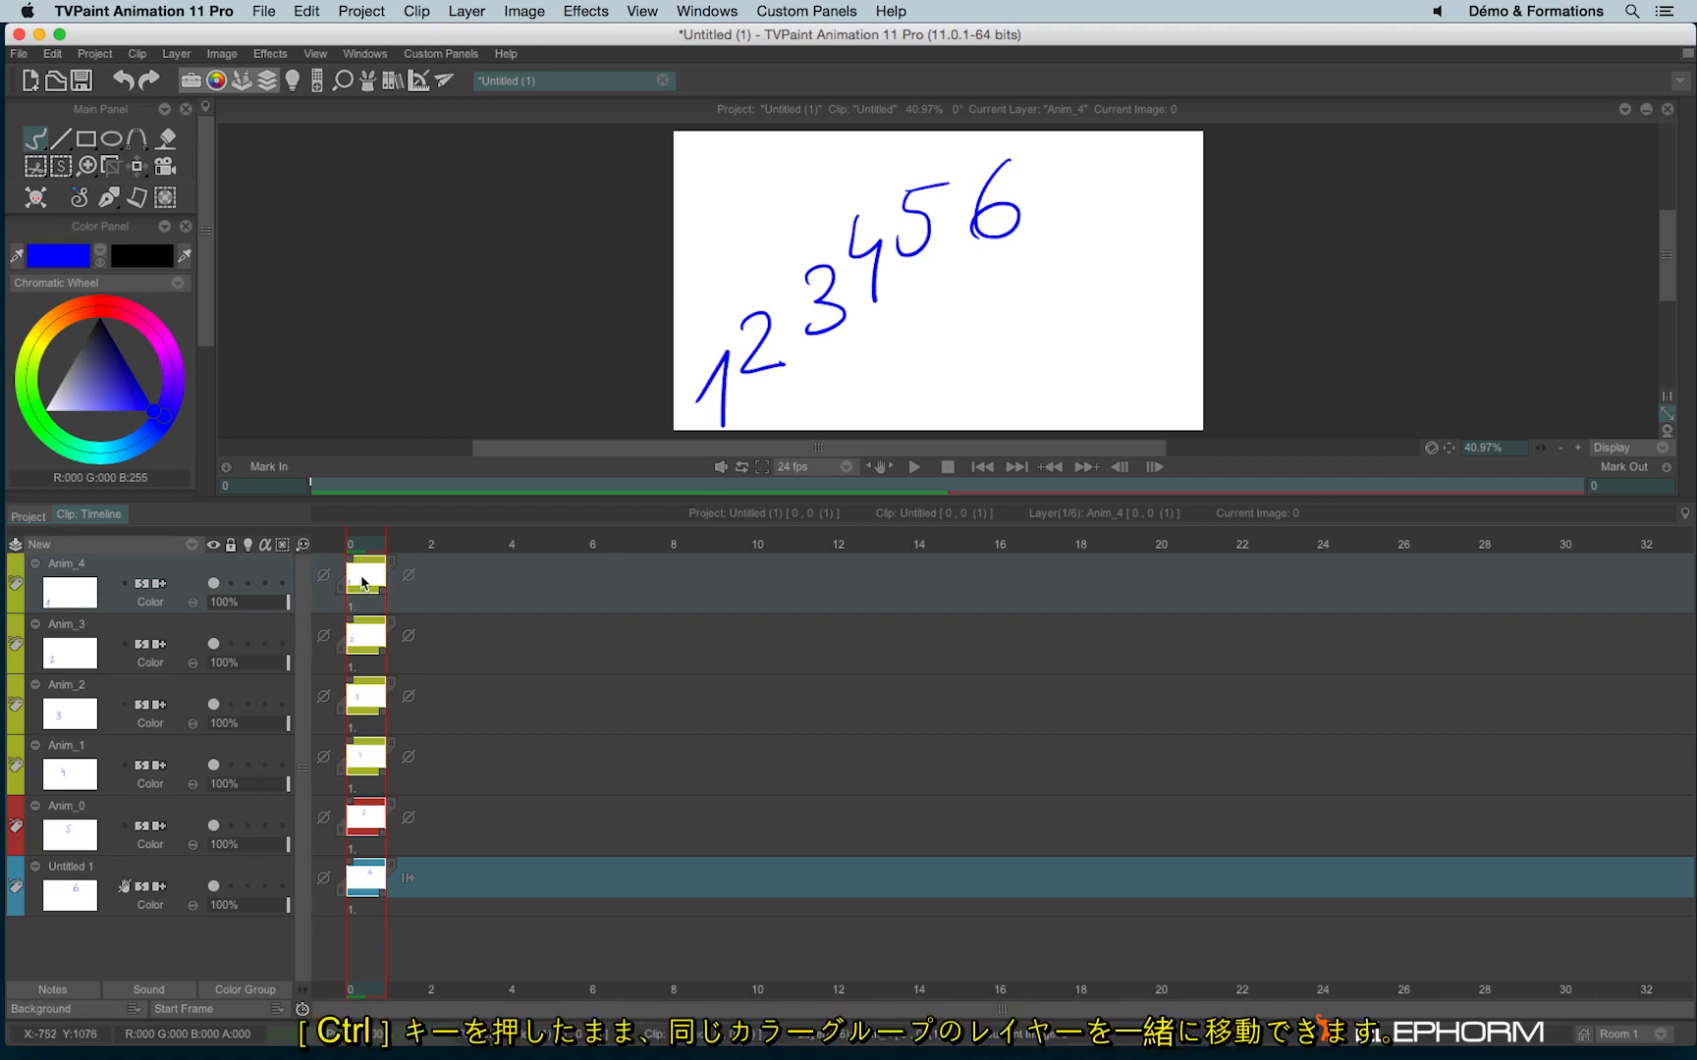
pyautogui.moveTo(360, 591)
pyautogui.mouseDown()
pyautogui.moveTo(678, 581)
pyautogui.moveTo(363, 581)
pyautogui.mouseUp()
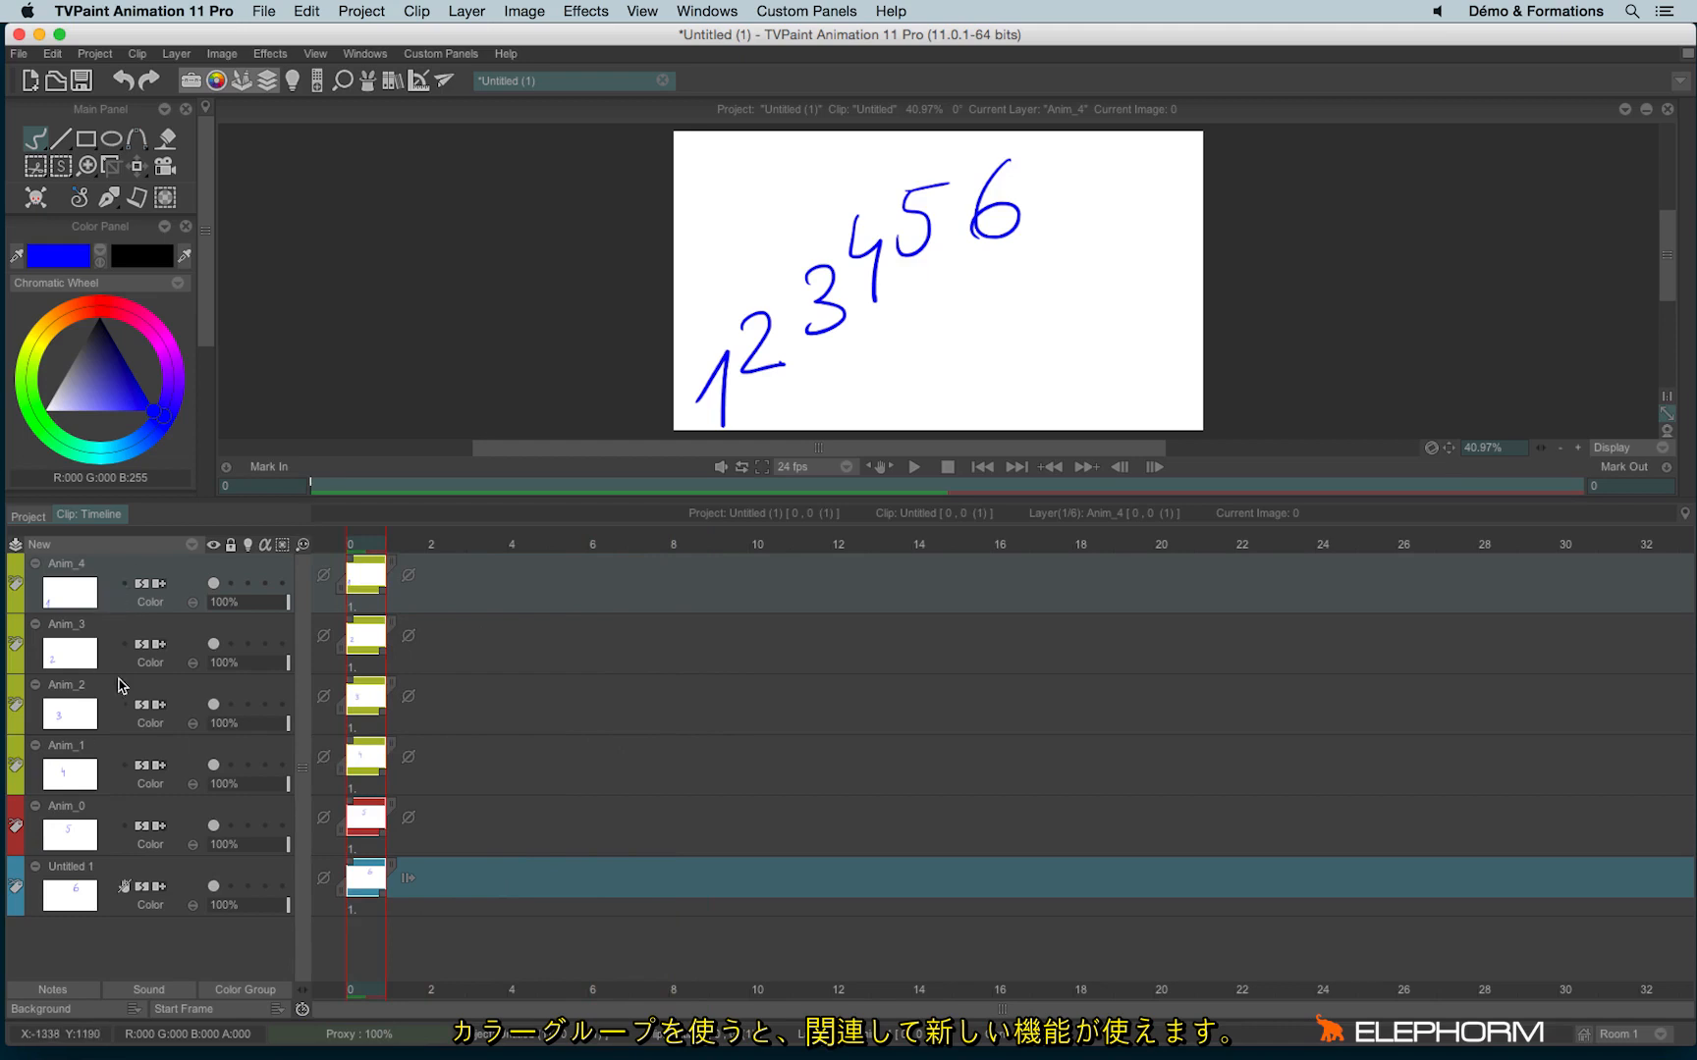
# - Try inactivating all layers of the current color group in the timeline and activate them again
pyautogui.click(213, 548)
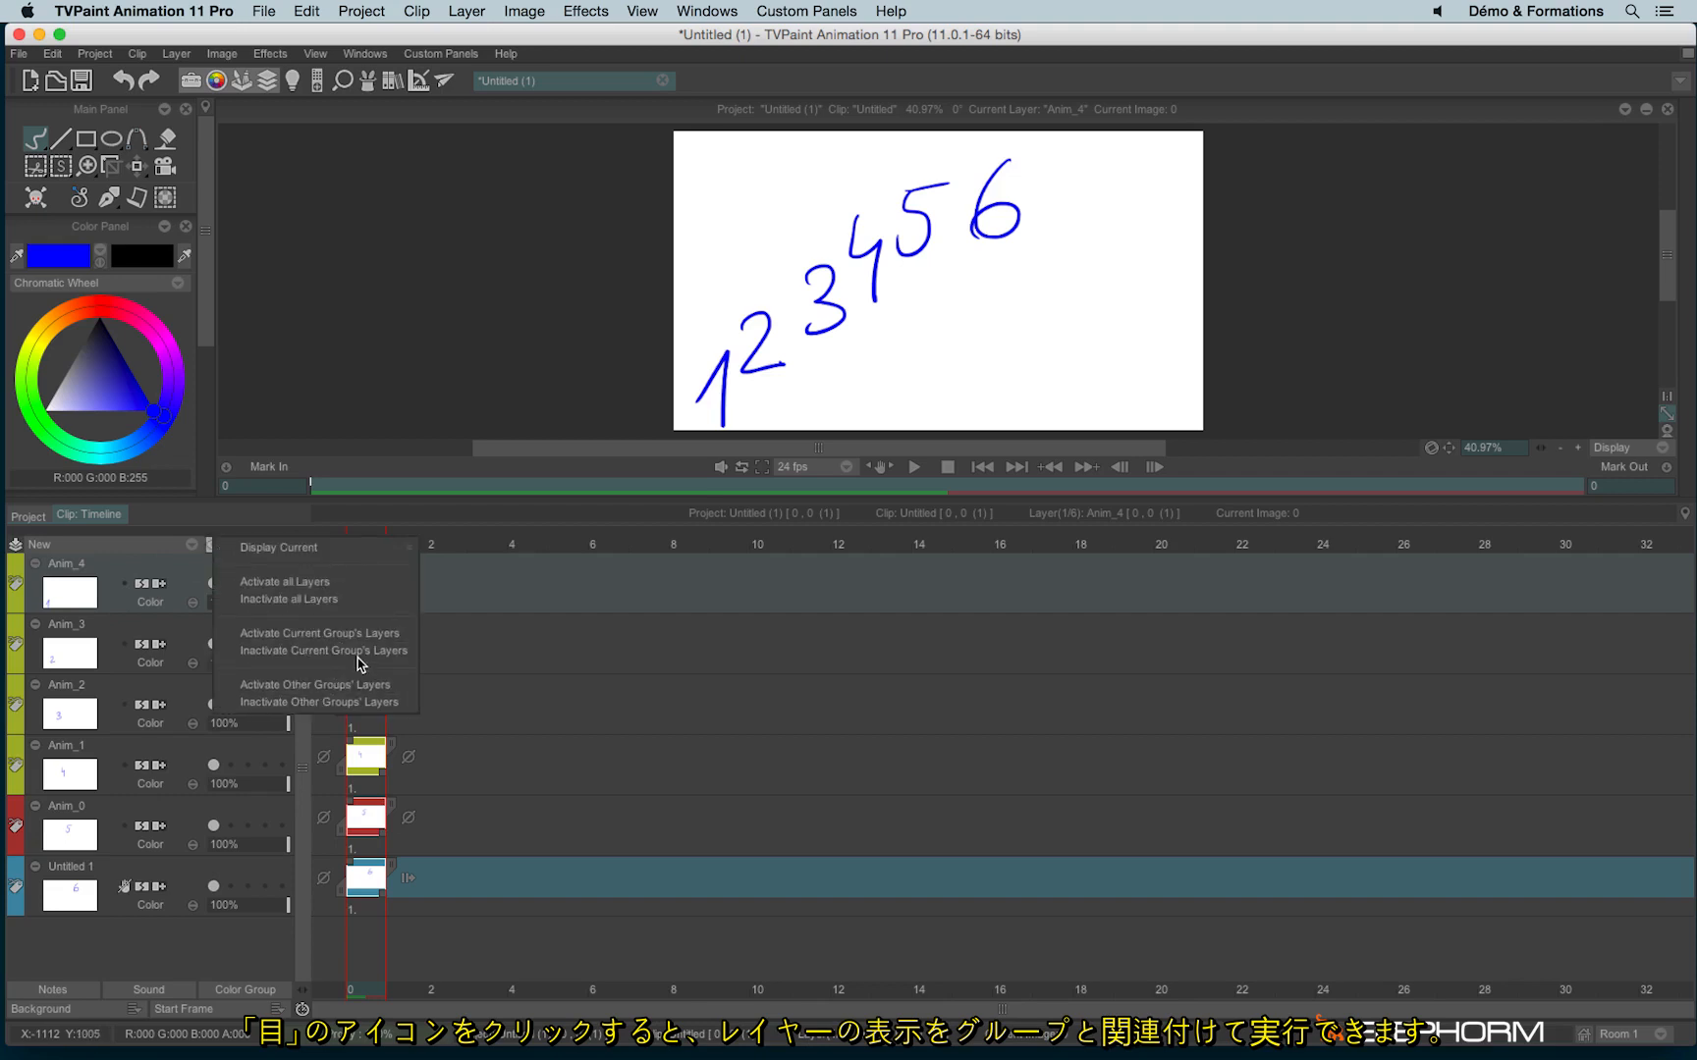
pyautogui.click(407, 652)
pyautogui.click(213, 545)
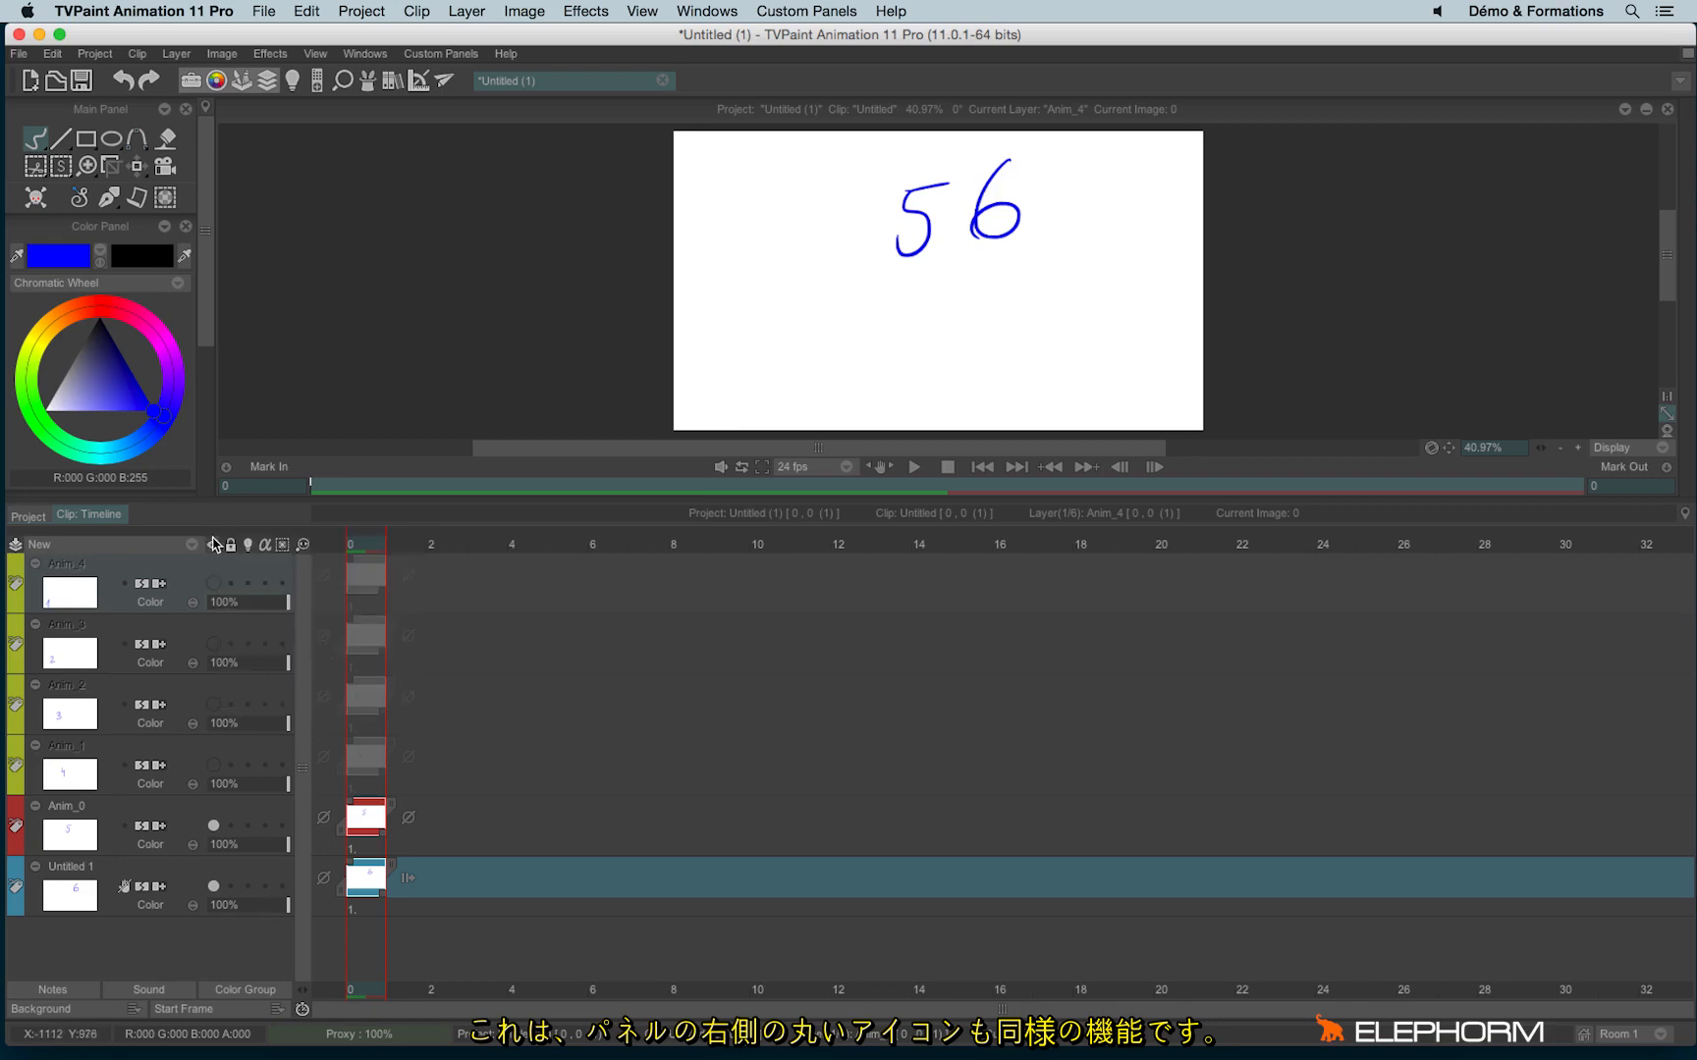
pyautogui.click(213, 545)
pyautogui.click(267, 627)
# - Reopen the Color Group panel, toggle the Vert clair canvas display off and on, and close the panel
pyautogui.click(246, 990)
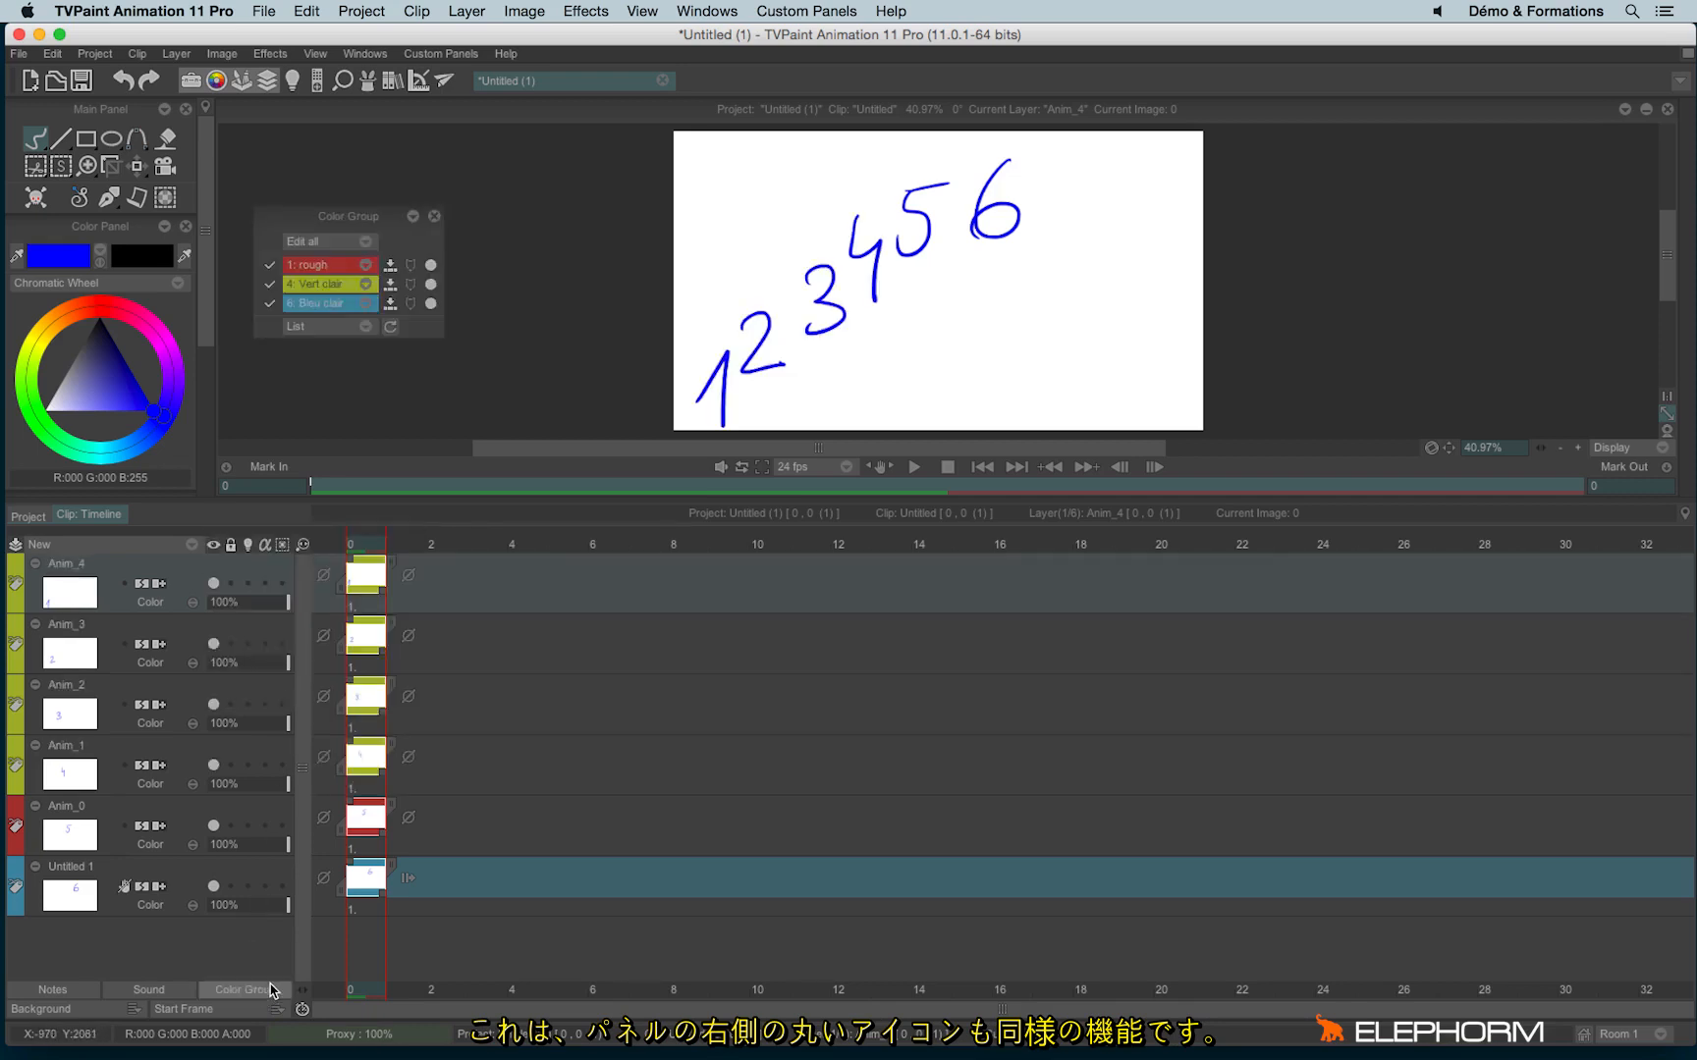
pyautogui.click(429, 287)
pyautogui.click(429, 286)
pyautogui.click(434, 216)
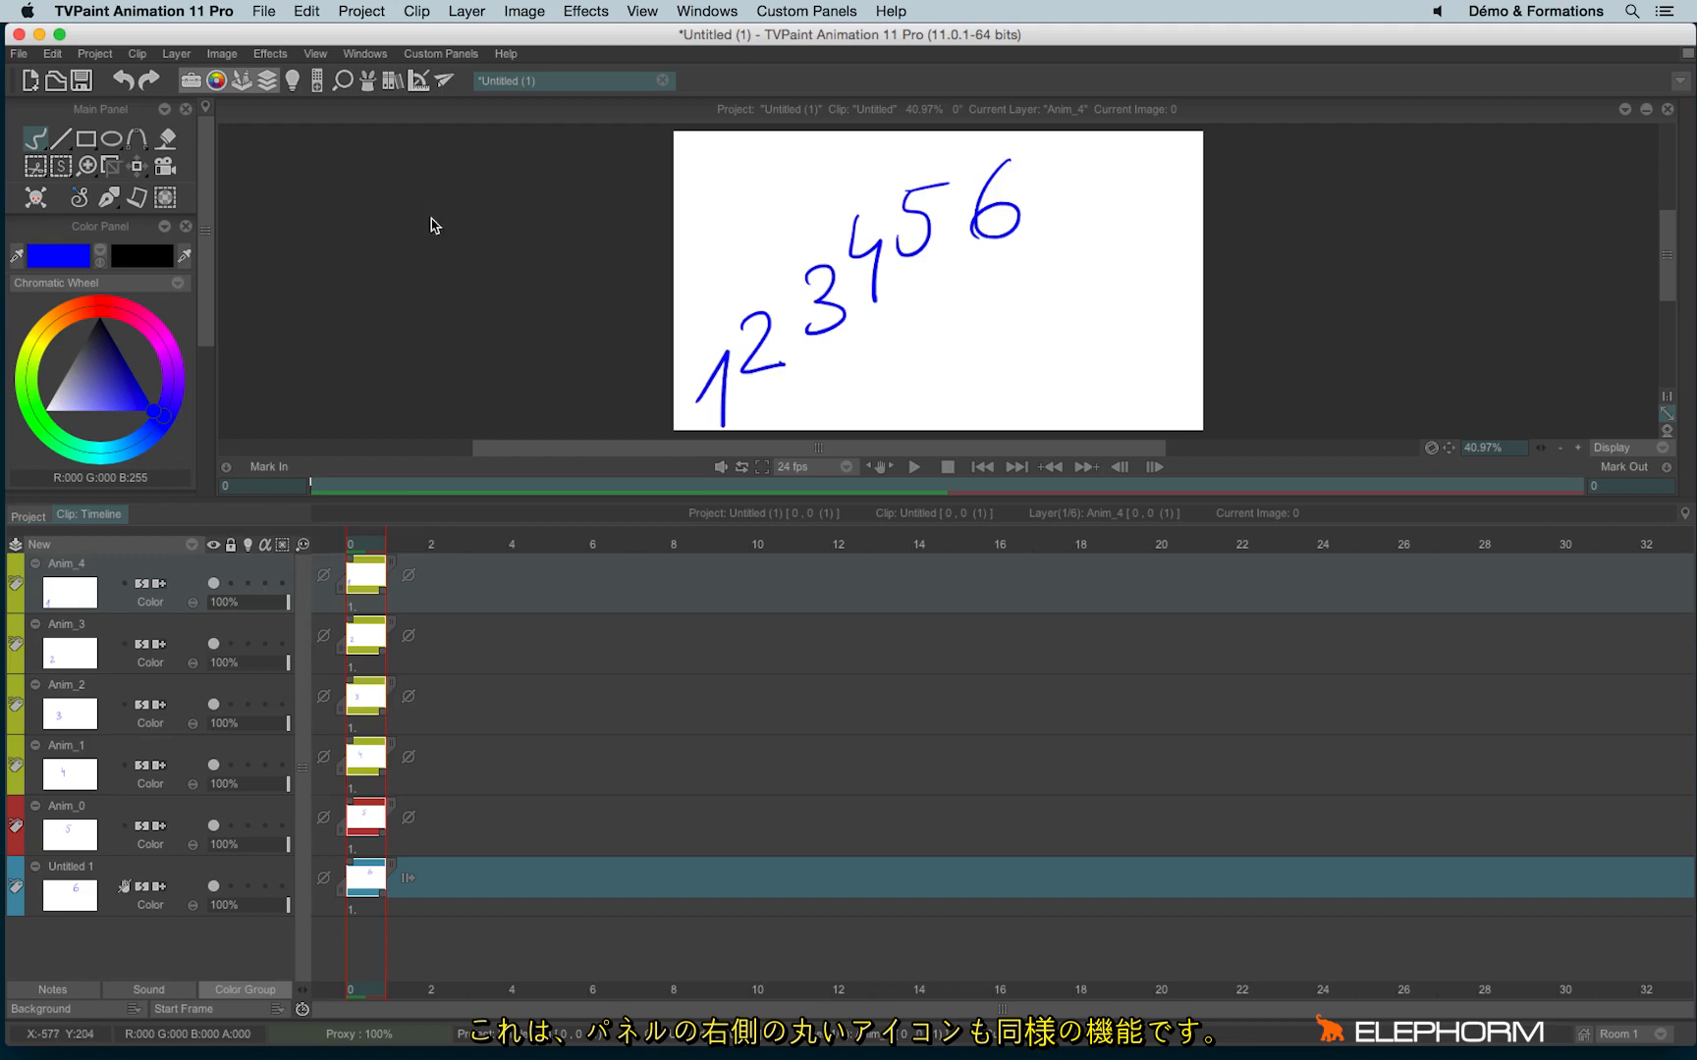
# - Try locking all layers of the current color group and unlock them again
pyautogui.click(229, 545)
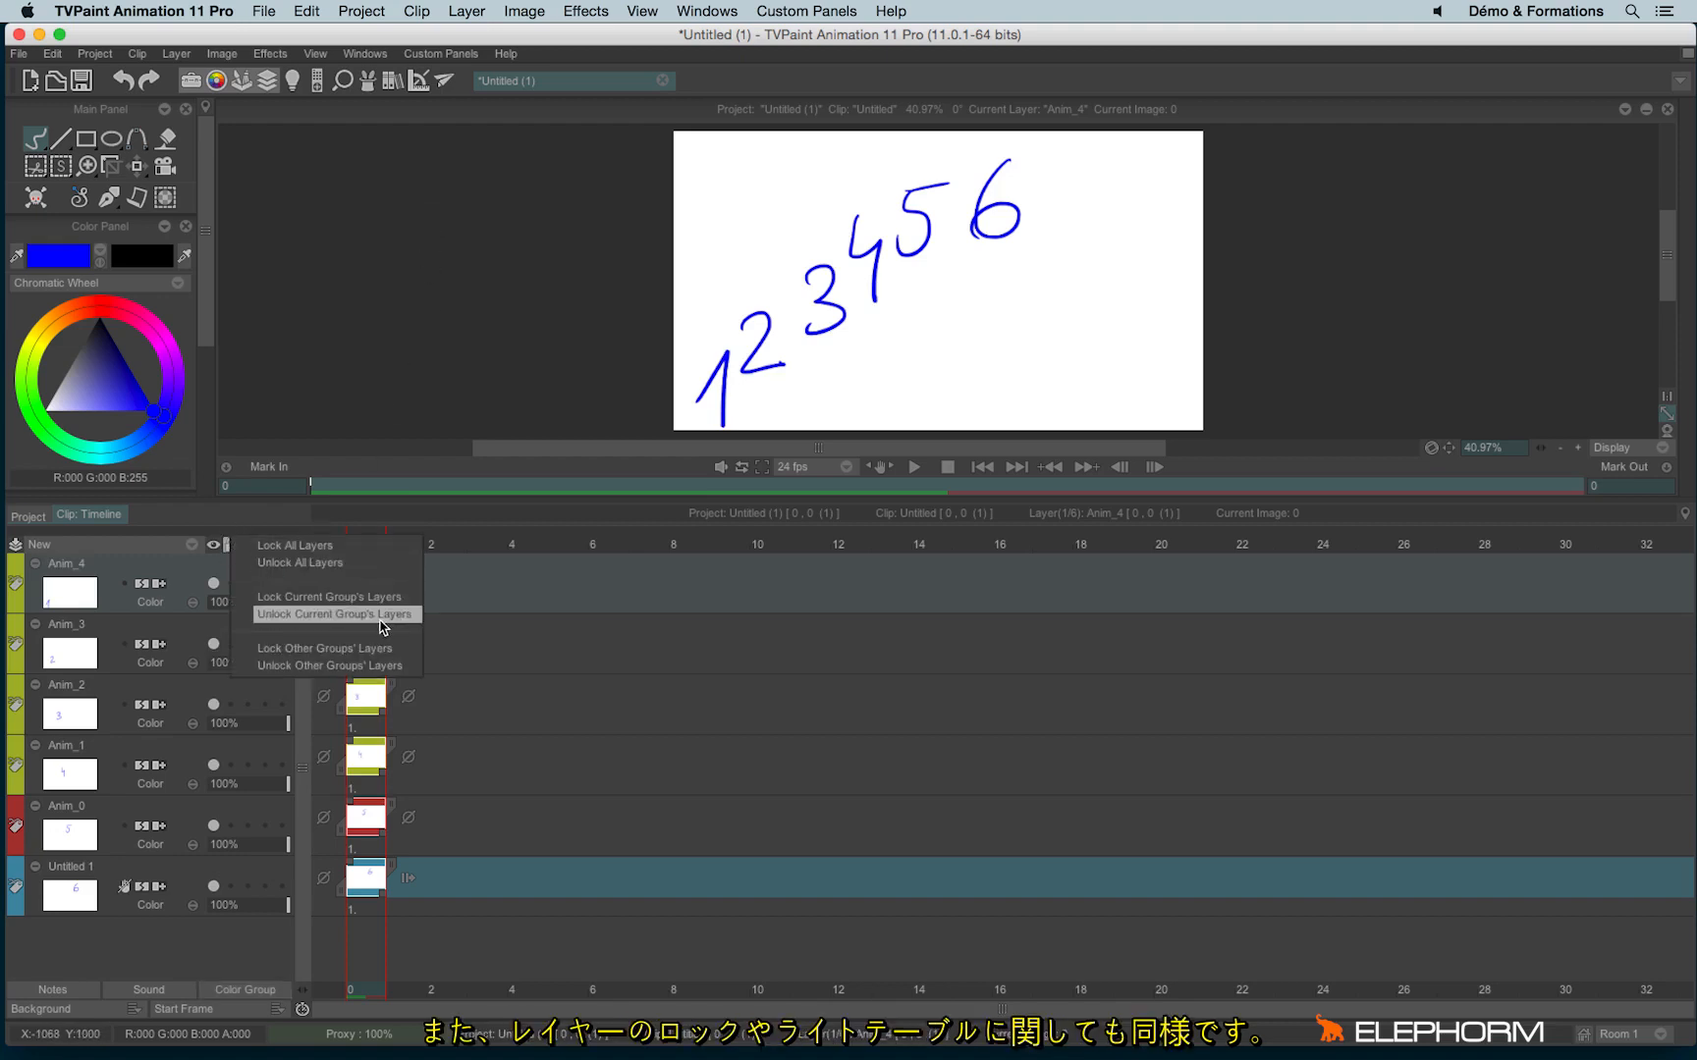
pyautogui.click(329, 597)
pyautogui.click(229, 545)
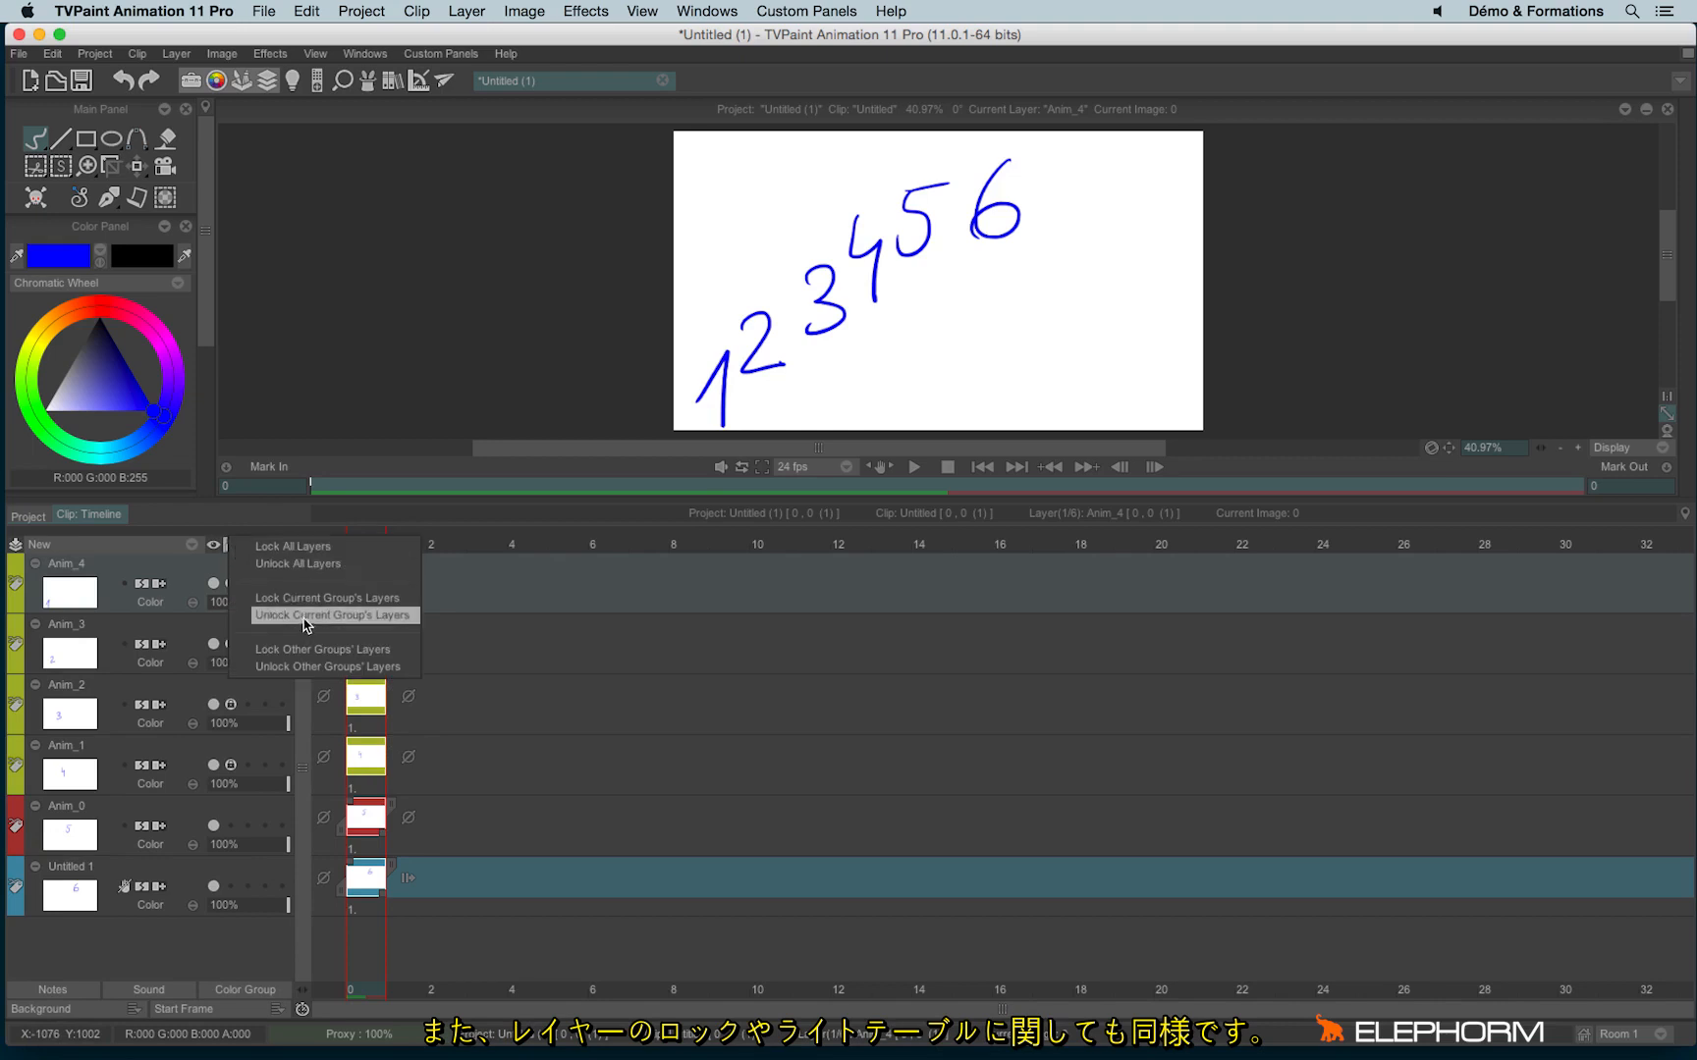
pyautogui.click(306, 618)
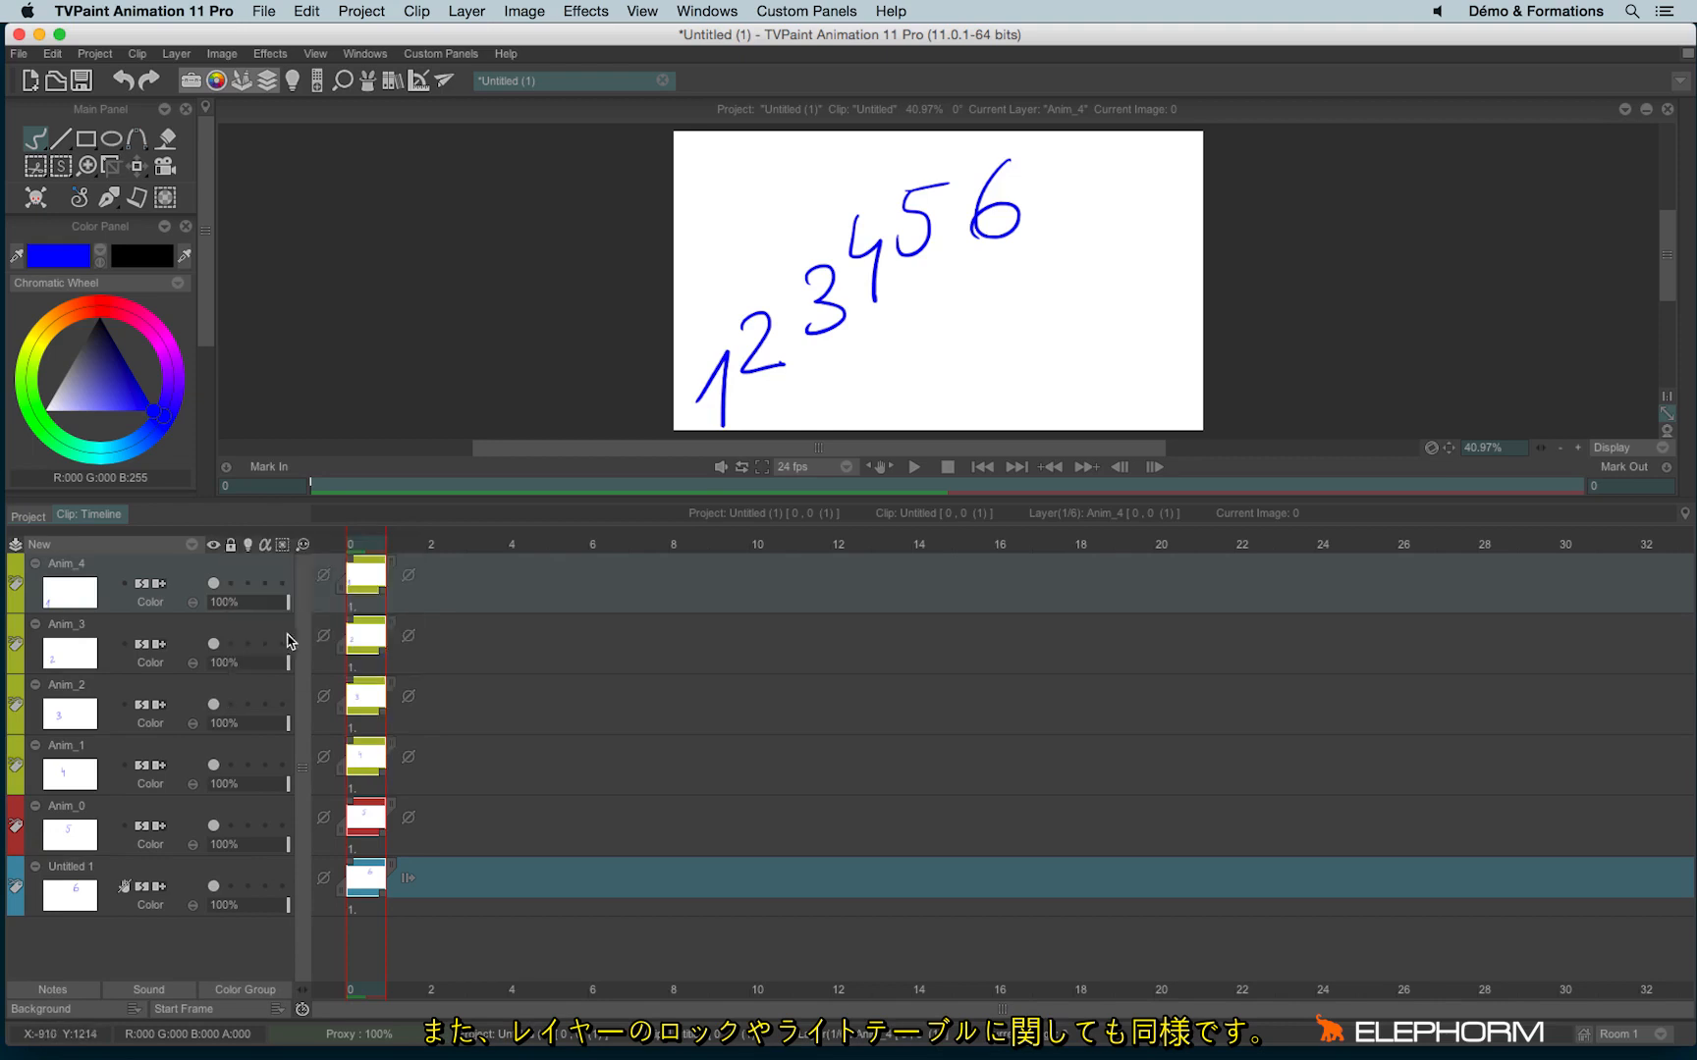
# - Try switching the light table on for the current group's layers and switch it off again
pyautogui.click(247, 545)
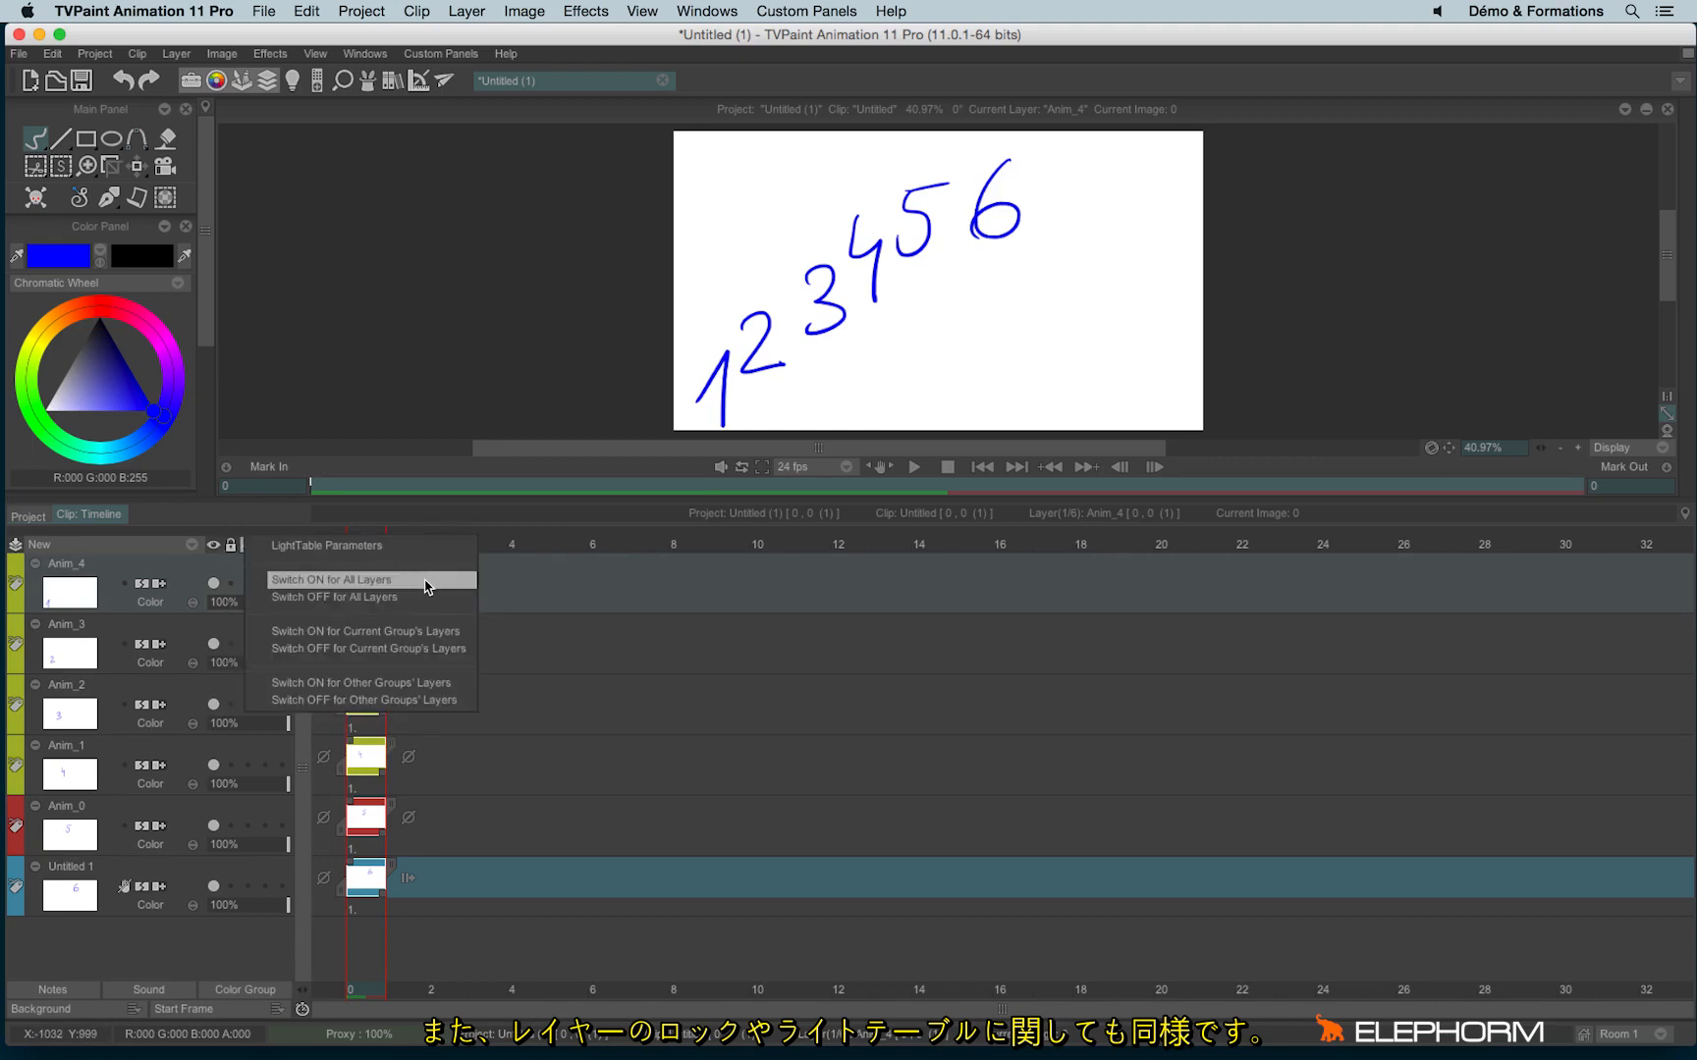
pyautogui.click(459, 637)
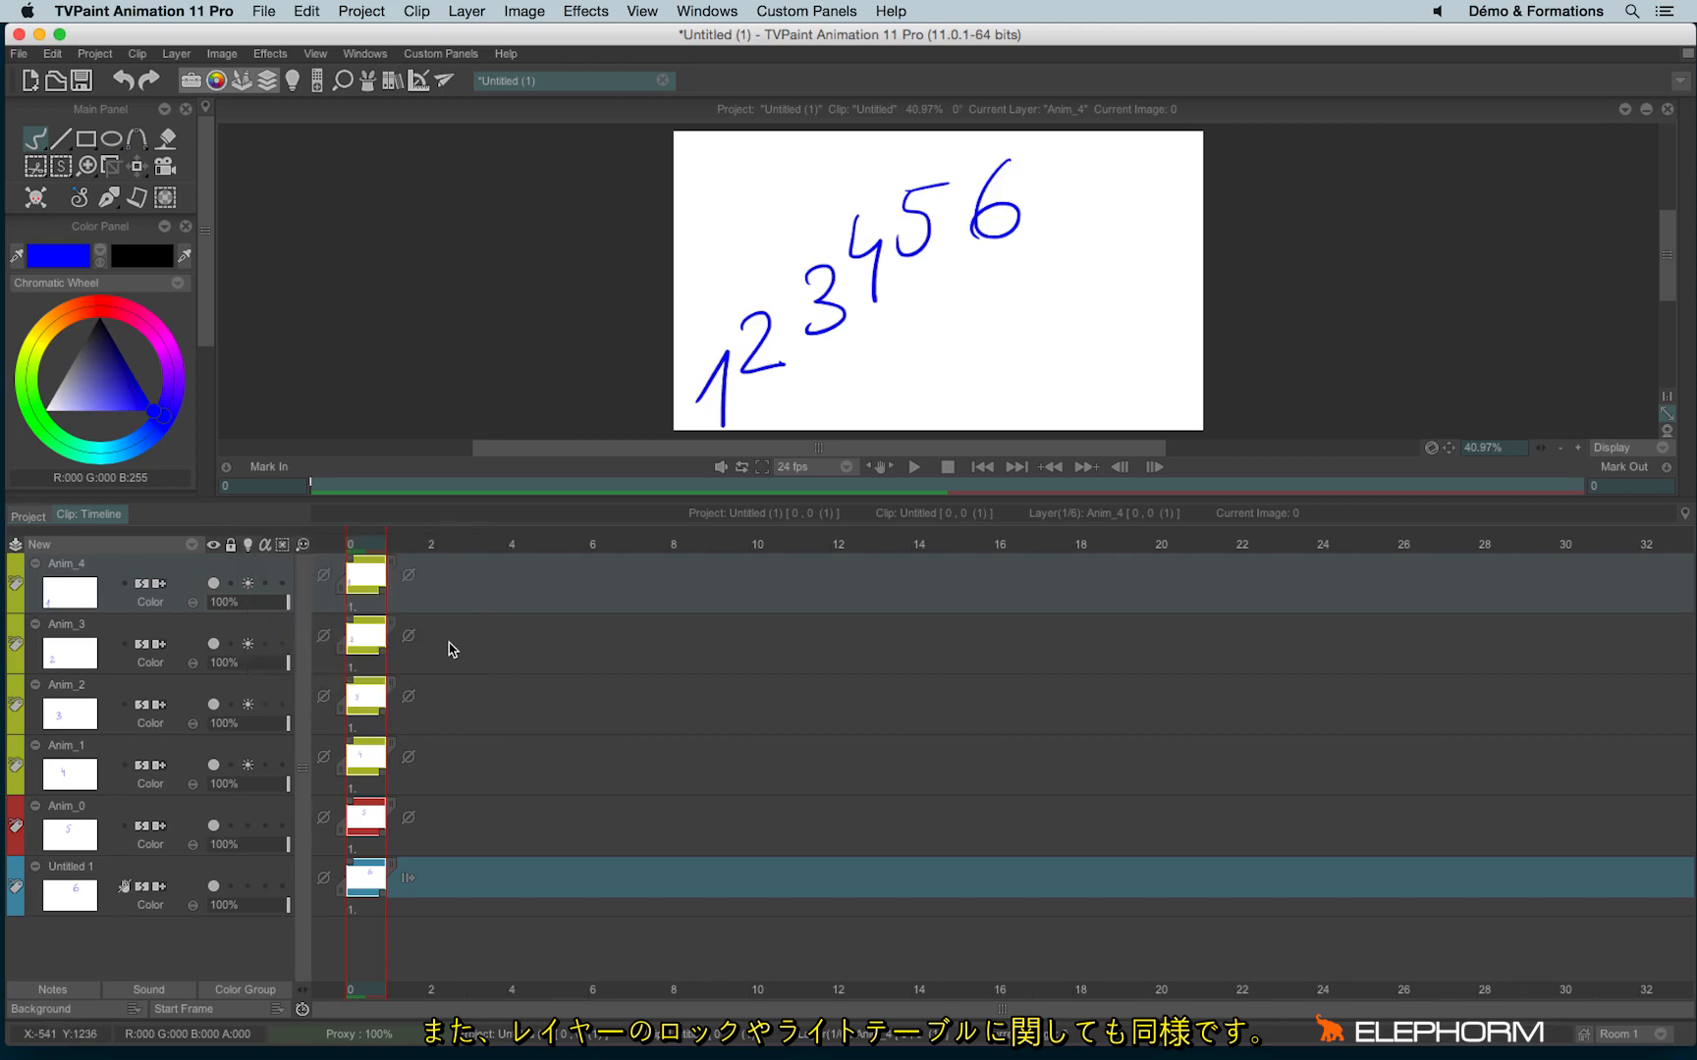
pyautogui.click(258, 549)
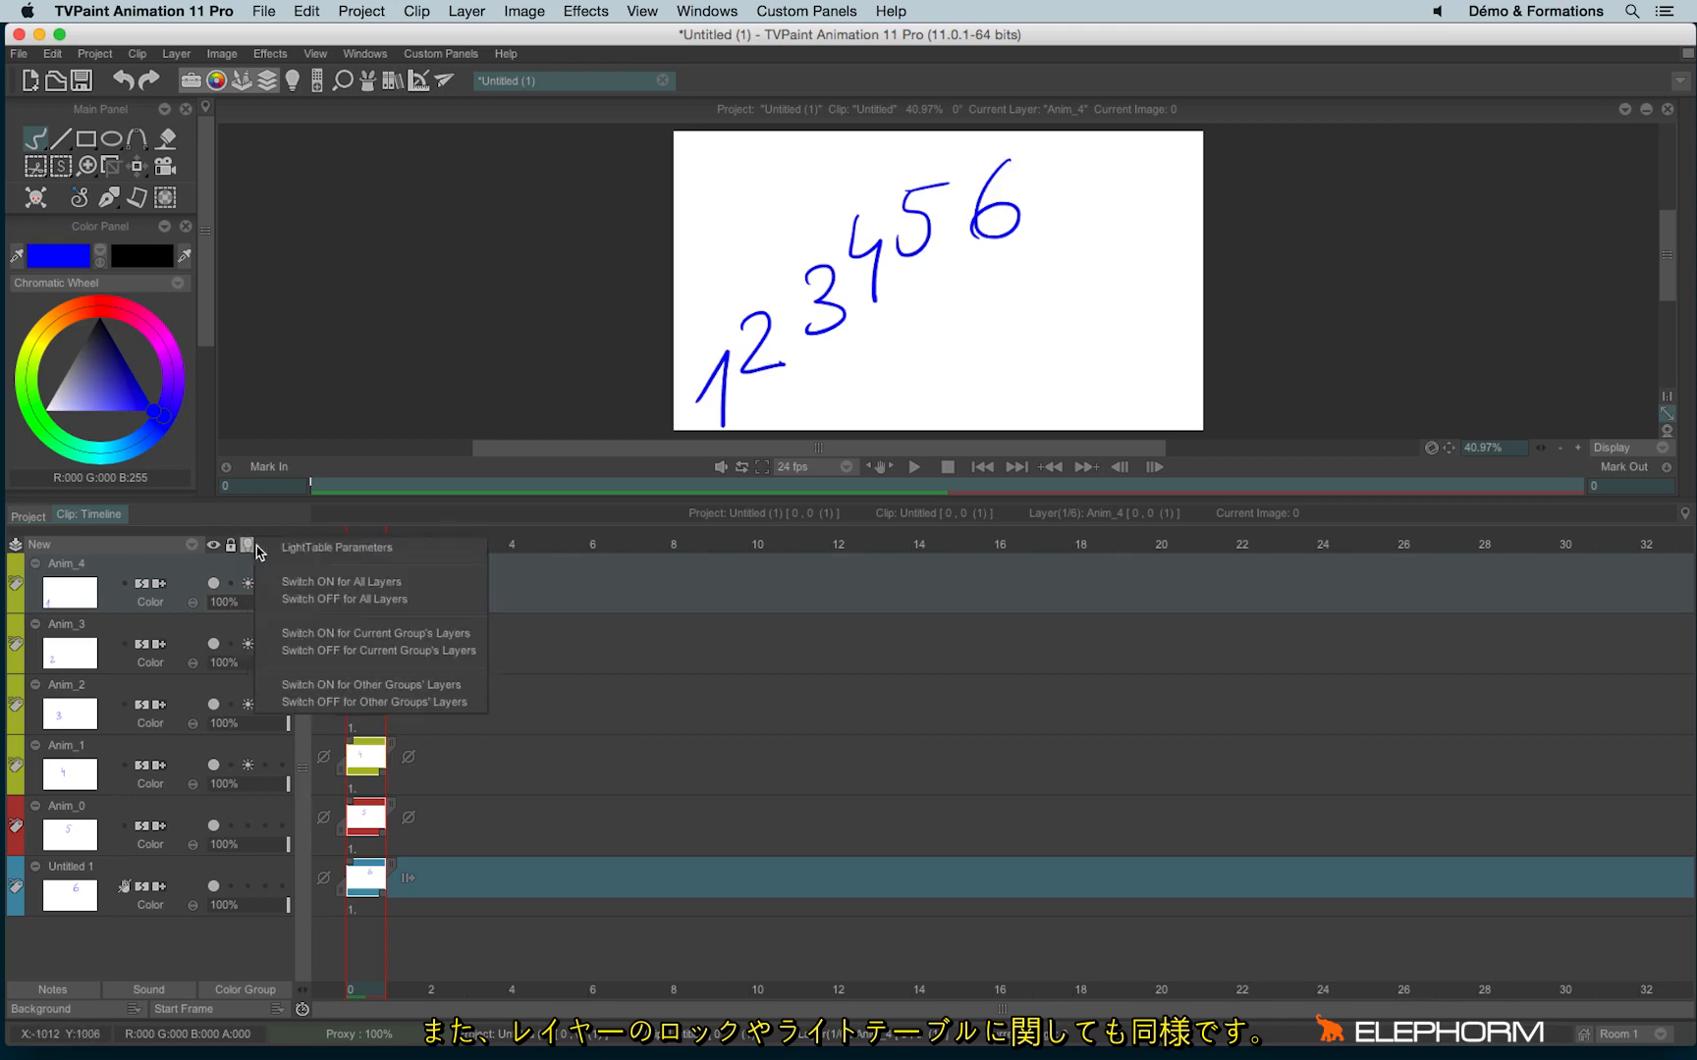
pyautogui.click(440, 651)
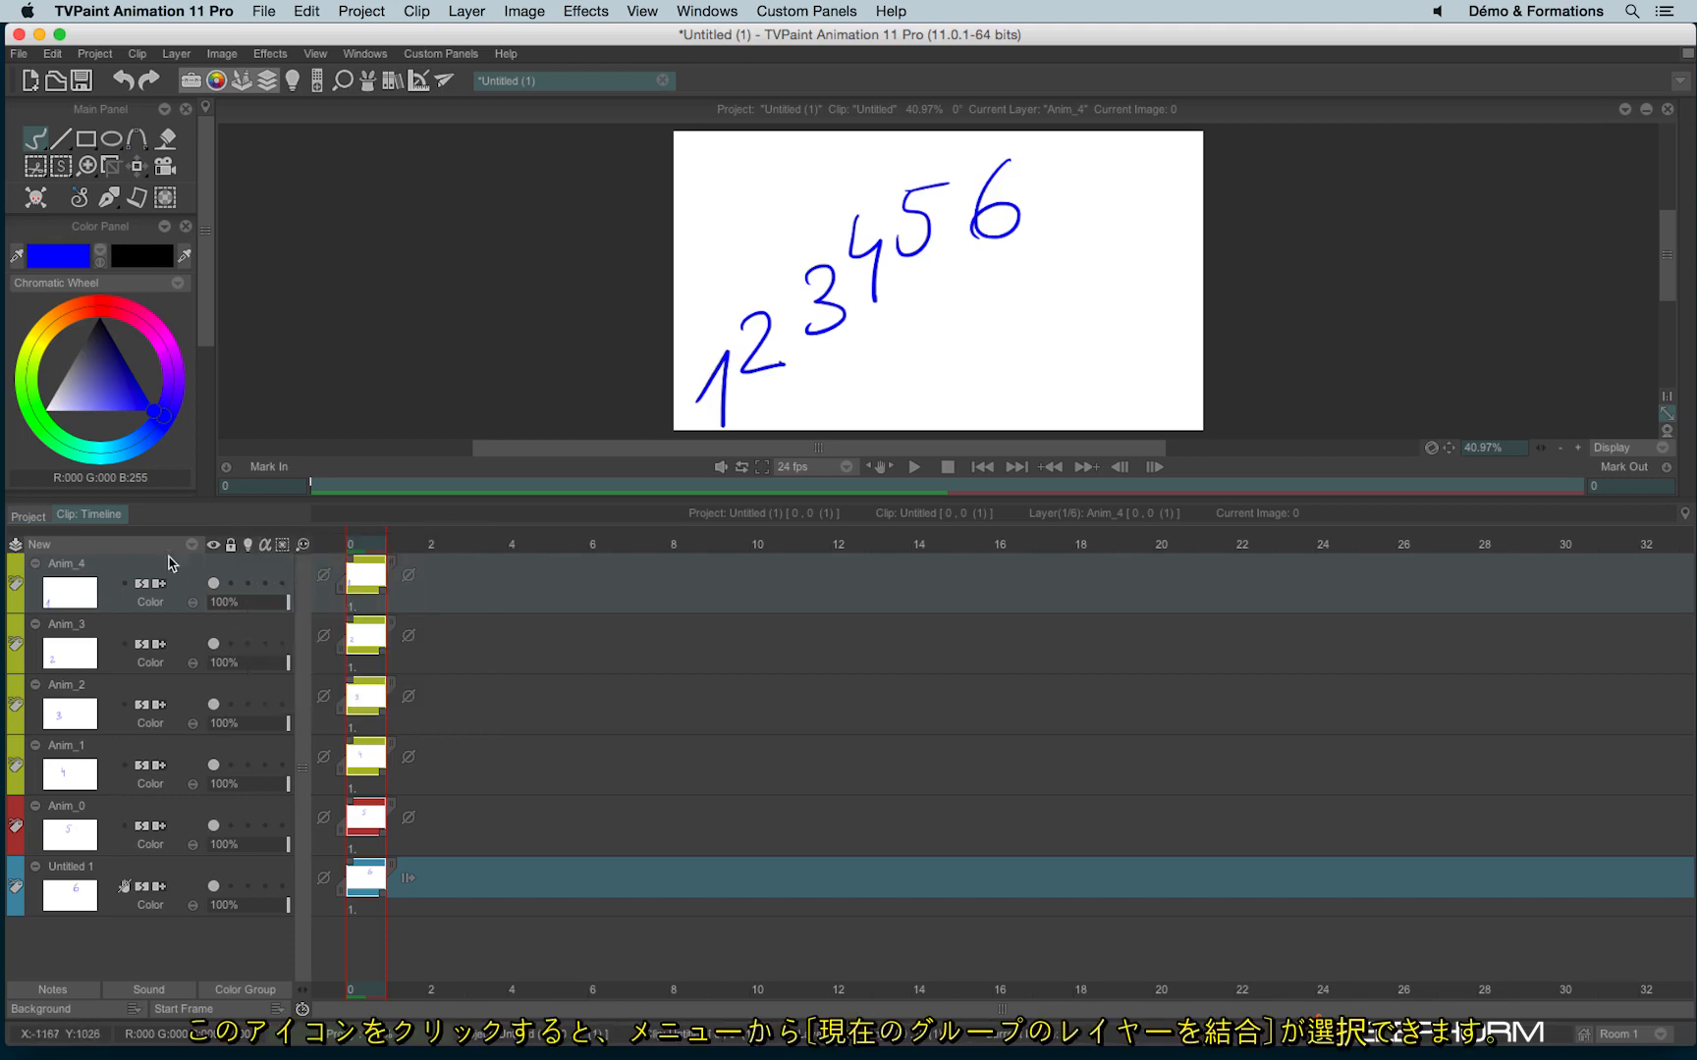
# - Try merging the current color group's layers and undo the merge
pyautogui.click(14, 545)
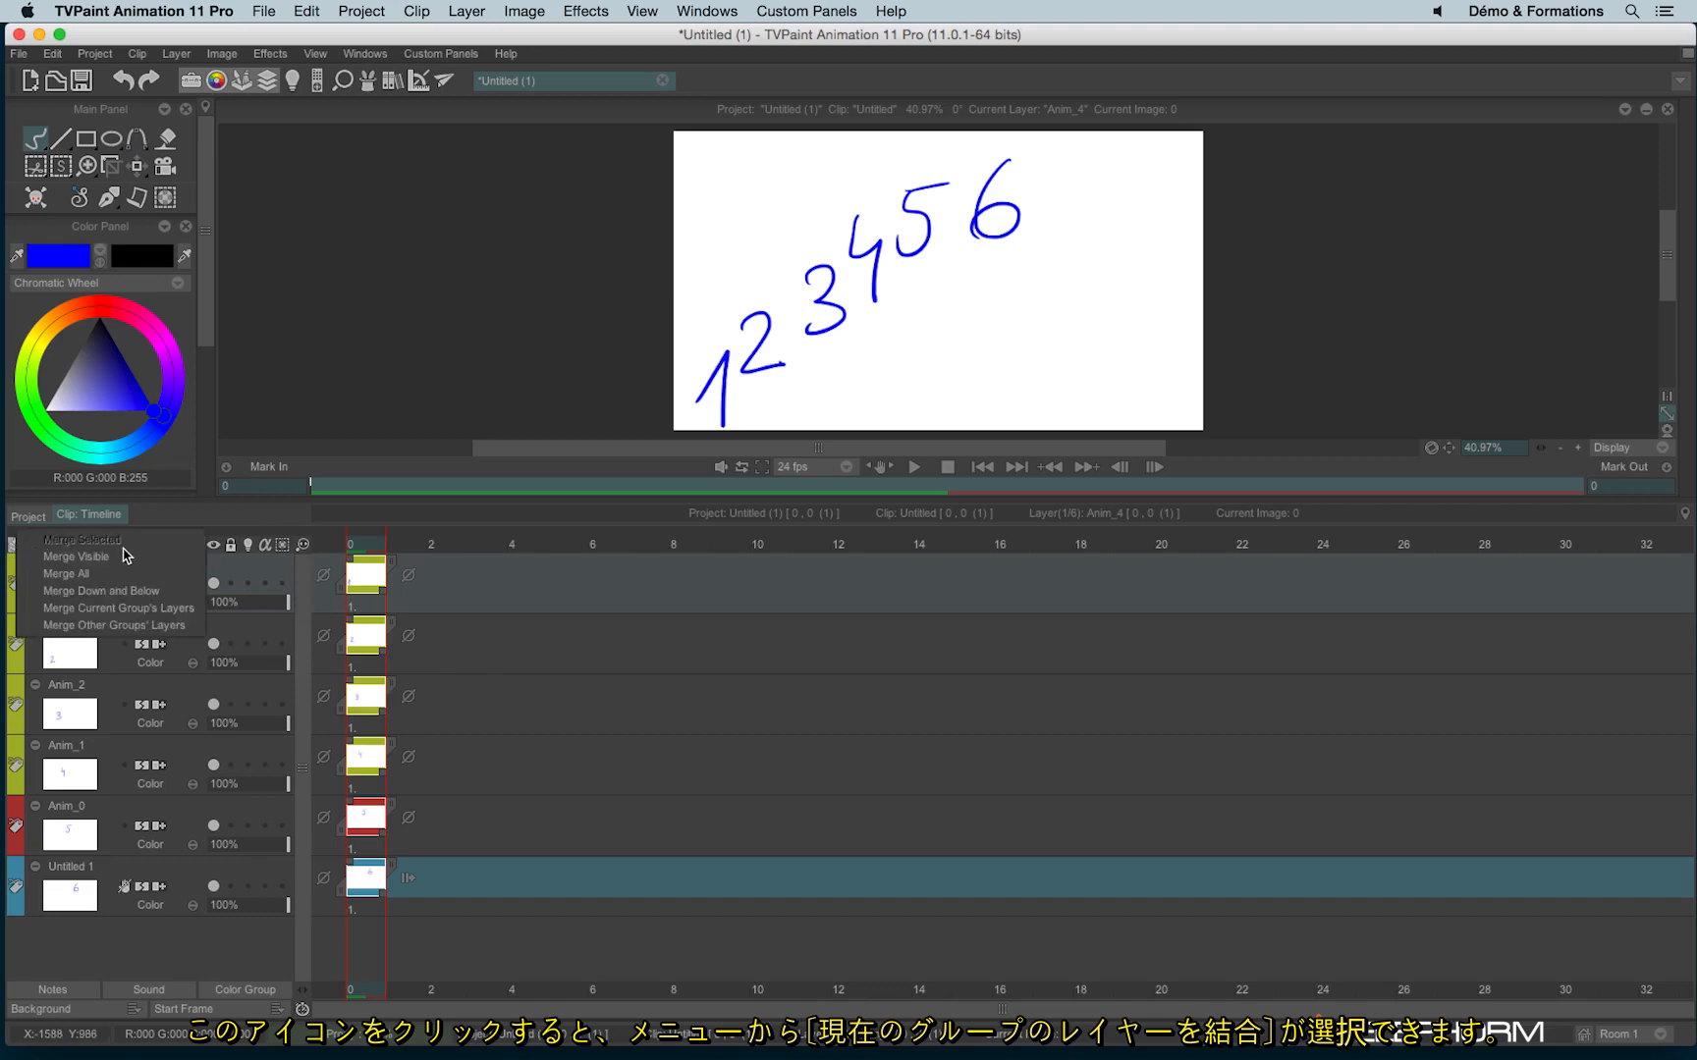
pyautogui.click(201, 610)
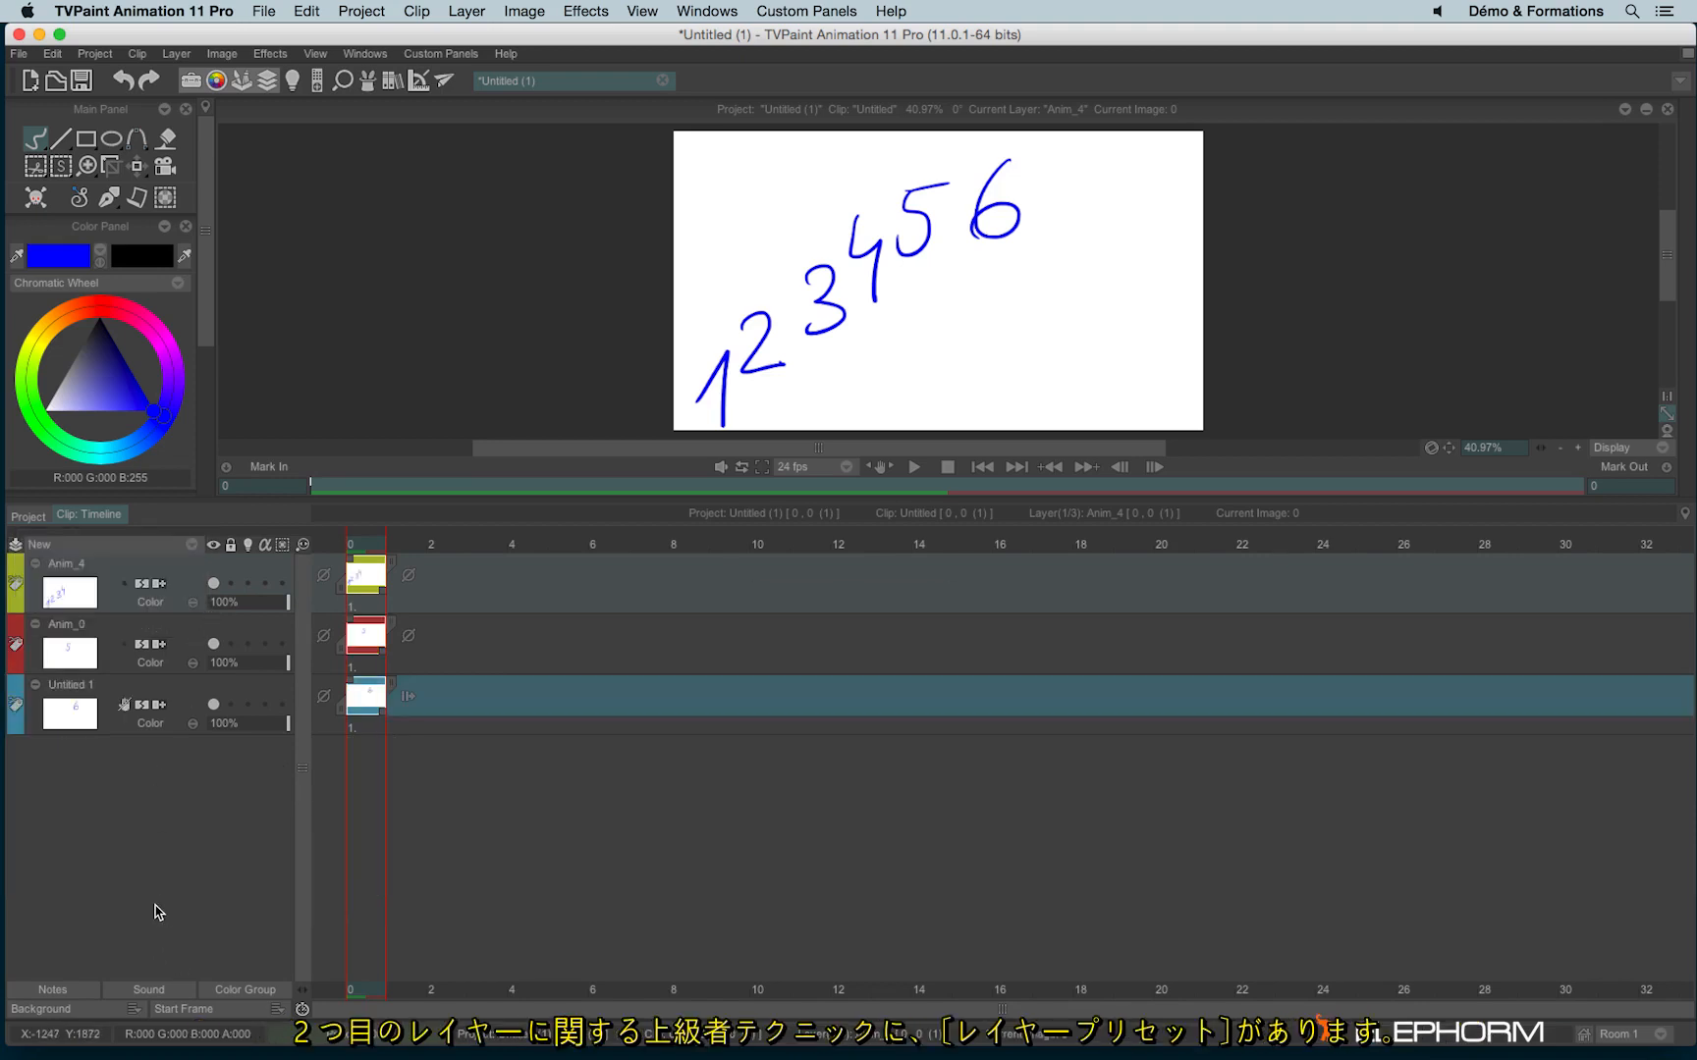
pyautogui.press('super+z')
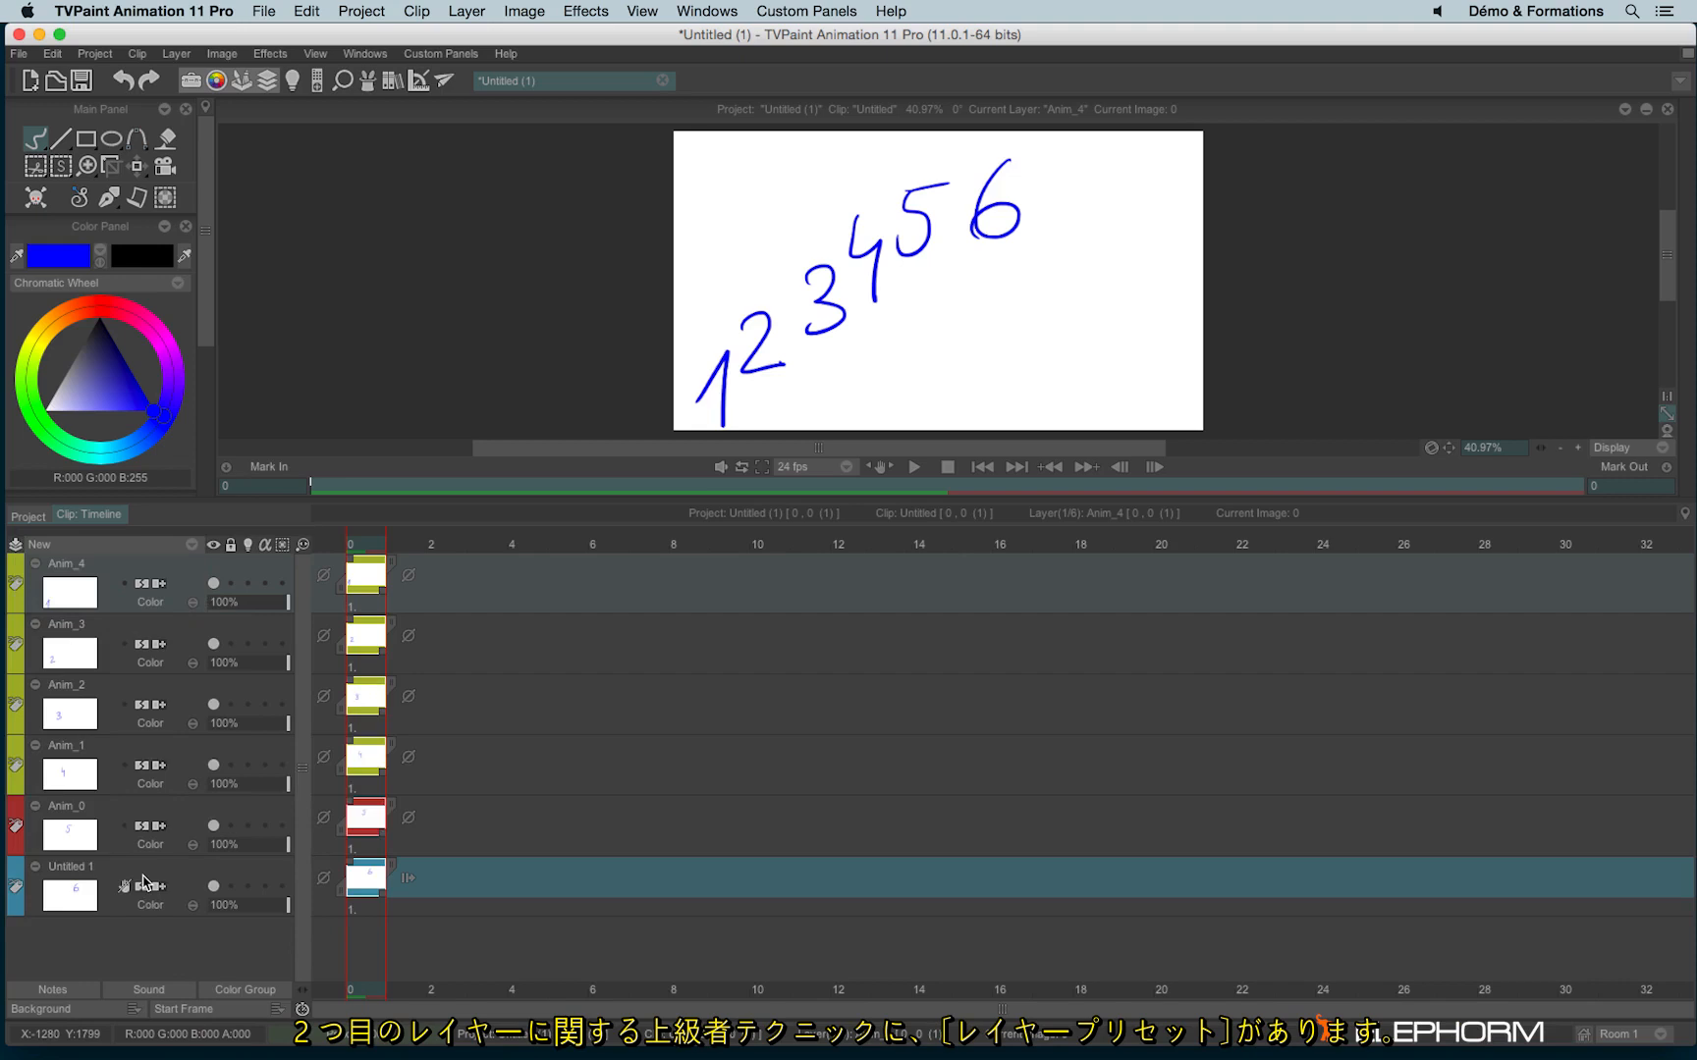
# - Create a new layer preset in the Layer Preset Manager and name it My preset
pyautogui.click(98, 545)
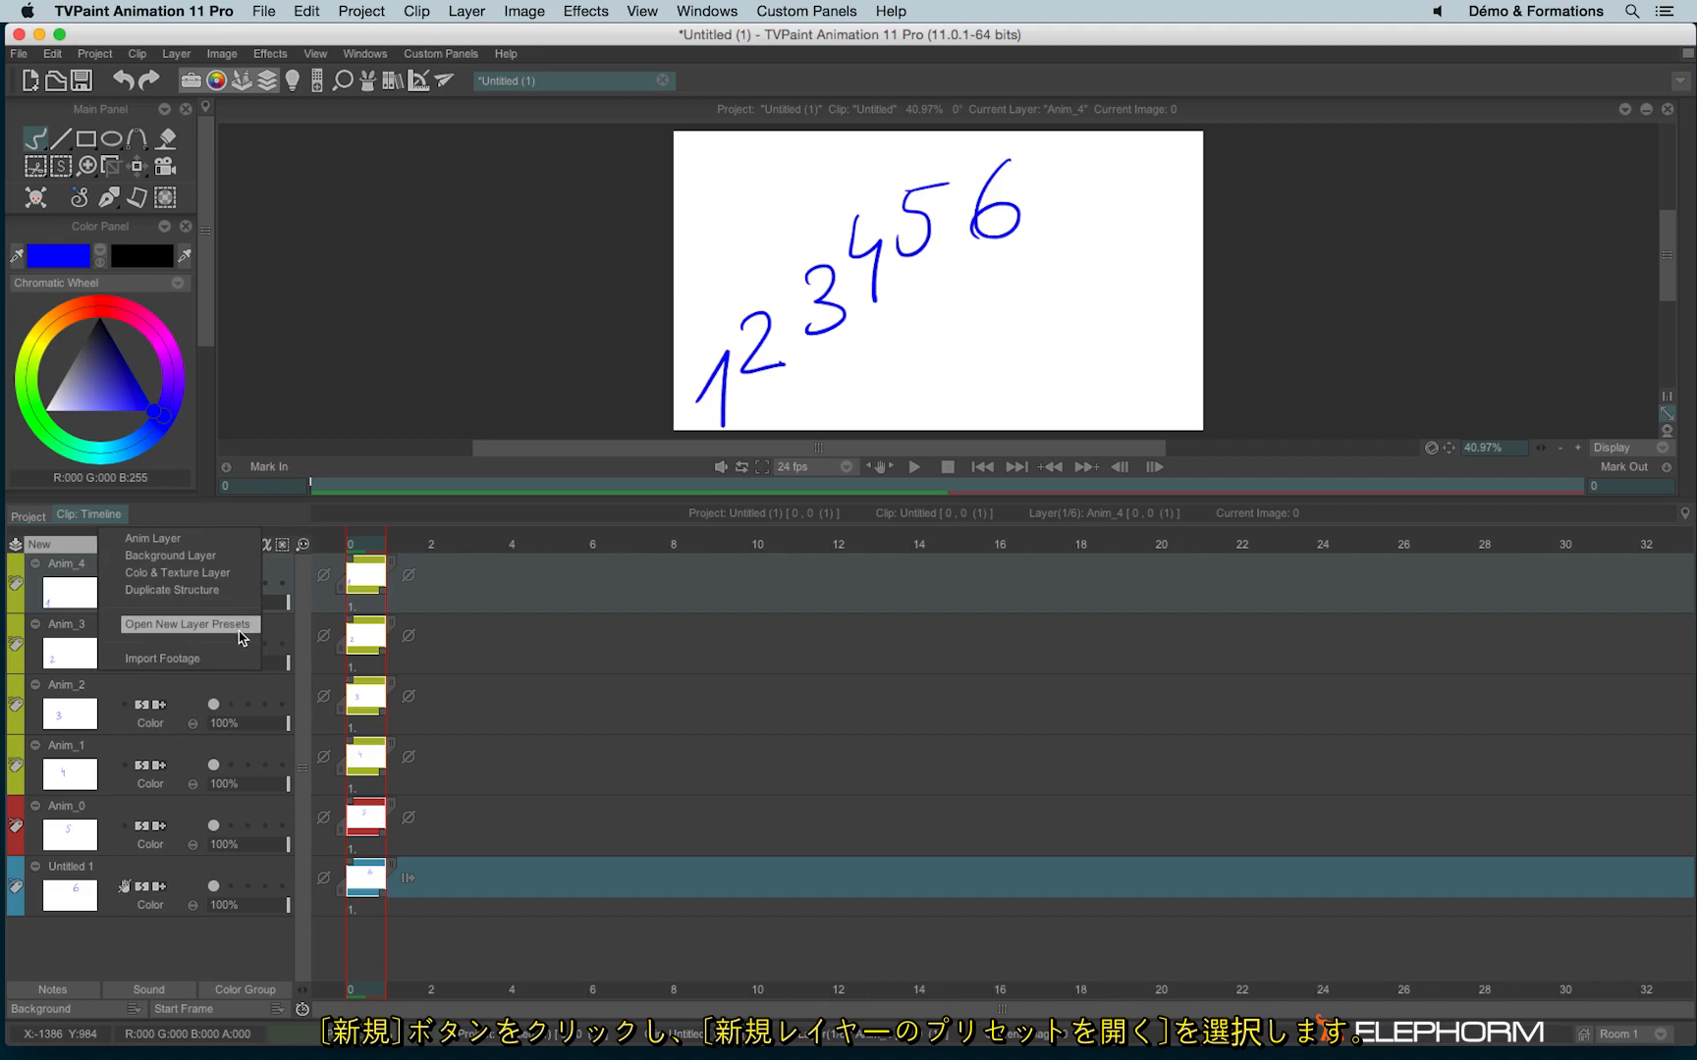
pyautogui.click(187, 625)
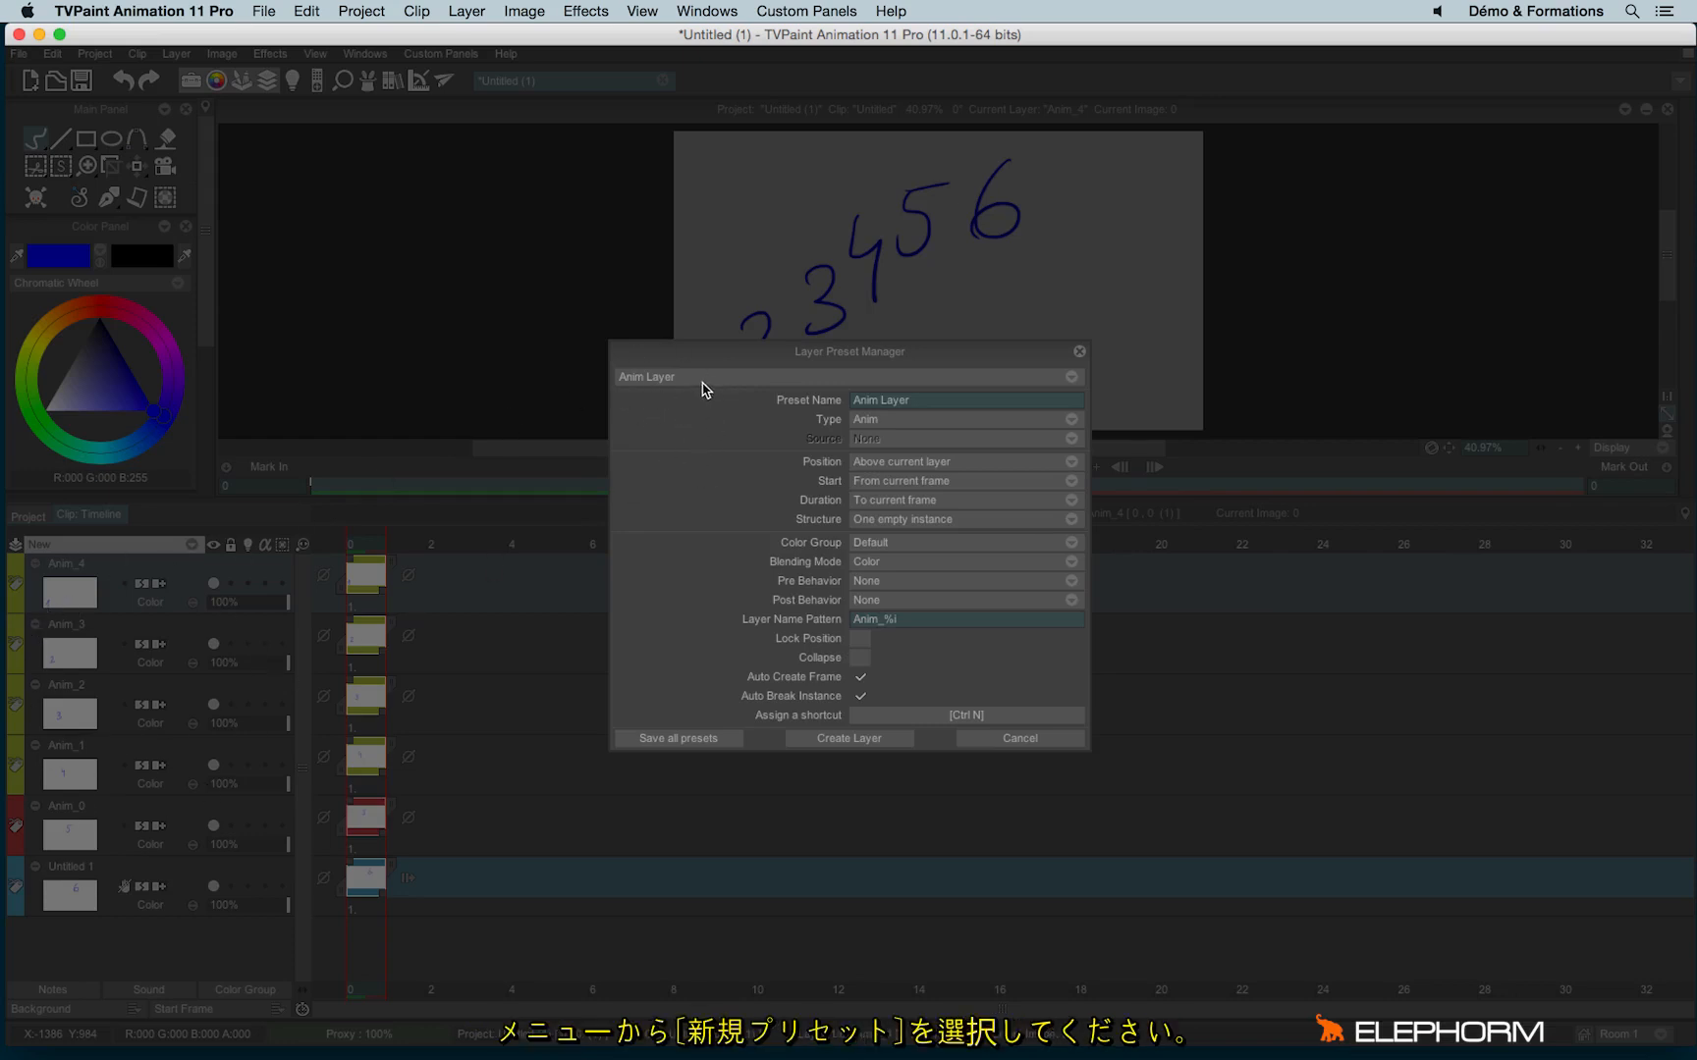
pyautogui.click(670, 380)
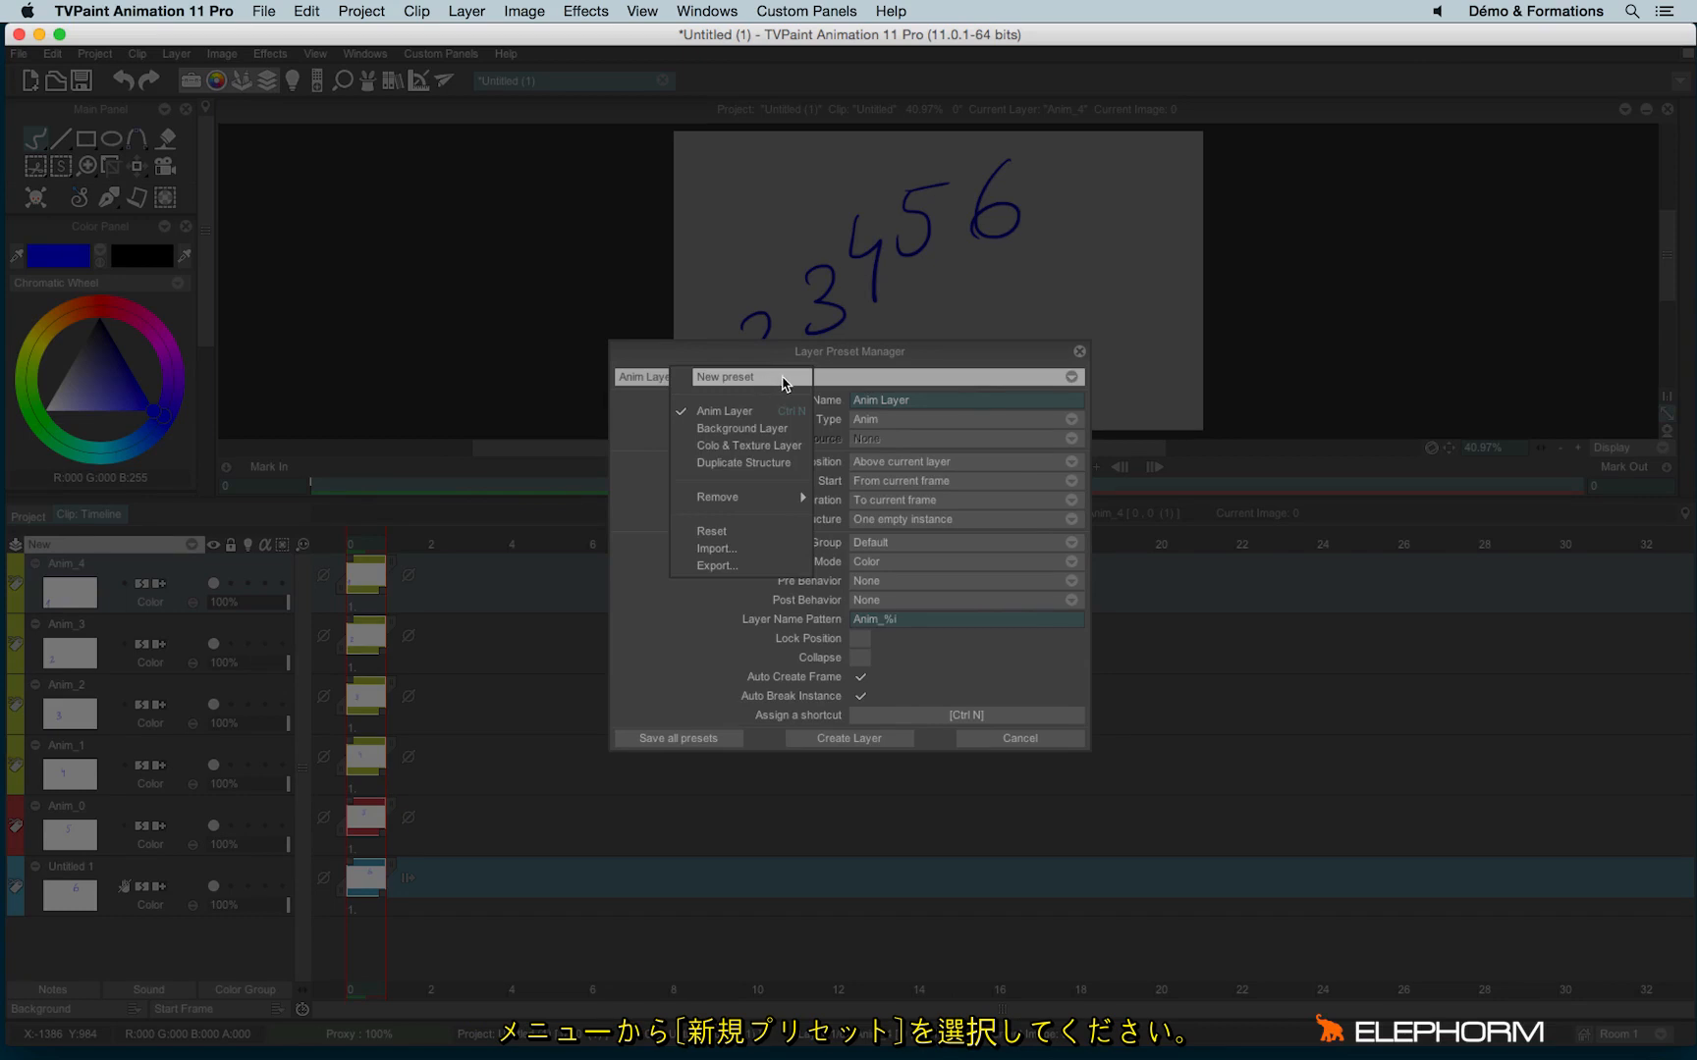
pyautogui.click(786, 381)
pyautogui.doubleClick(897, 401)
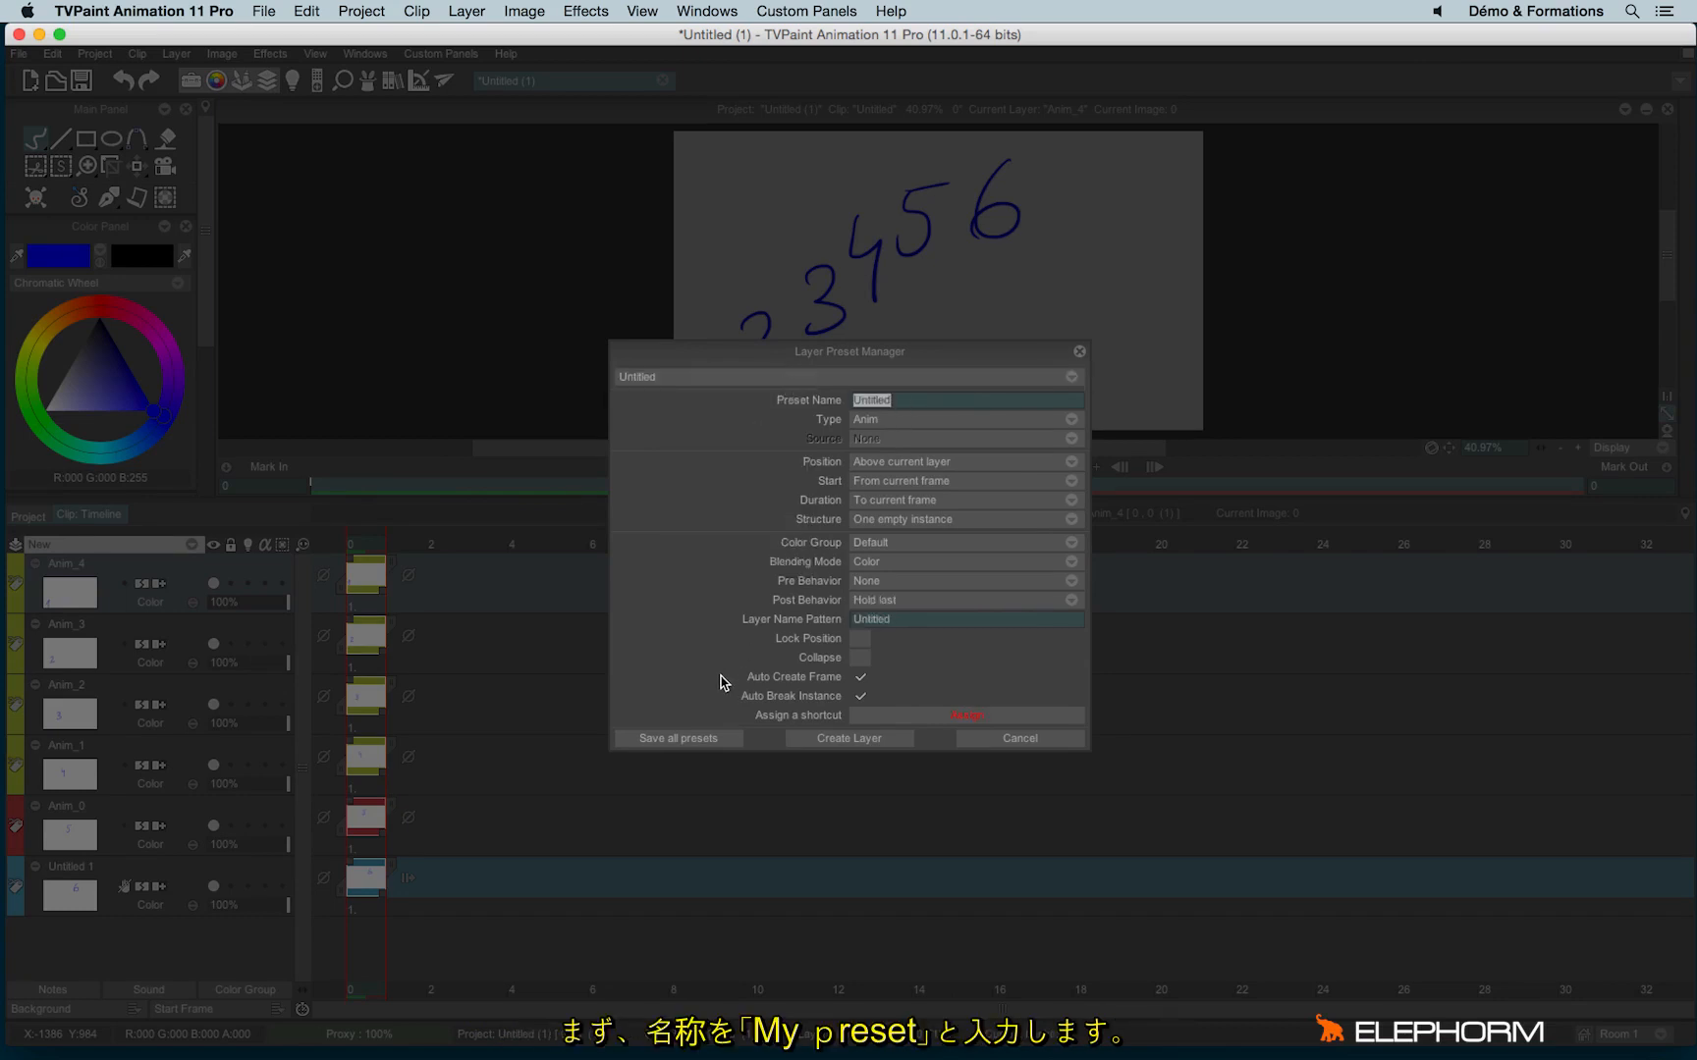
pyautogui.write('My preset')
pyautogui.click(717, 412)
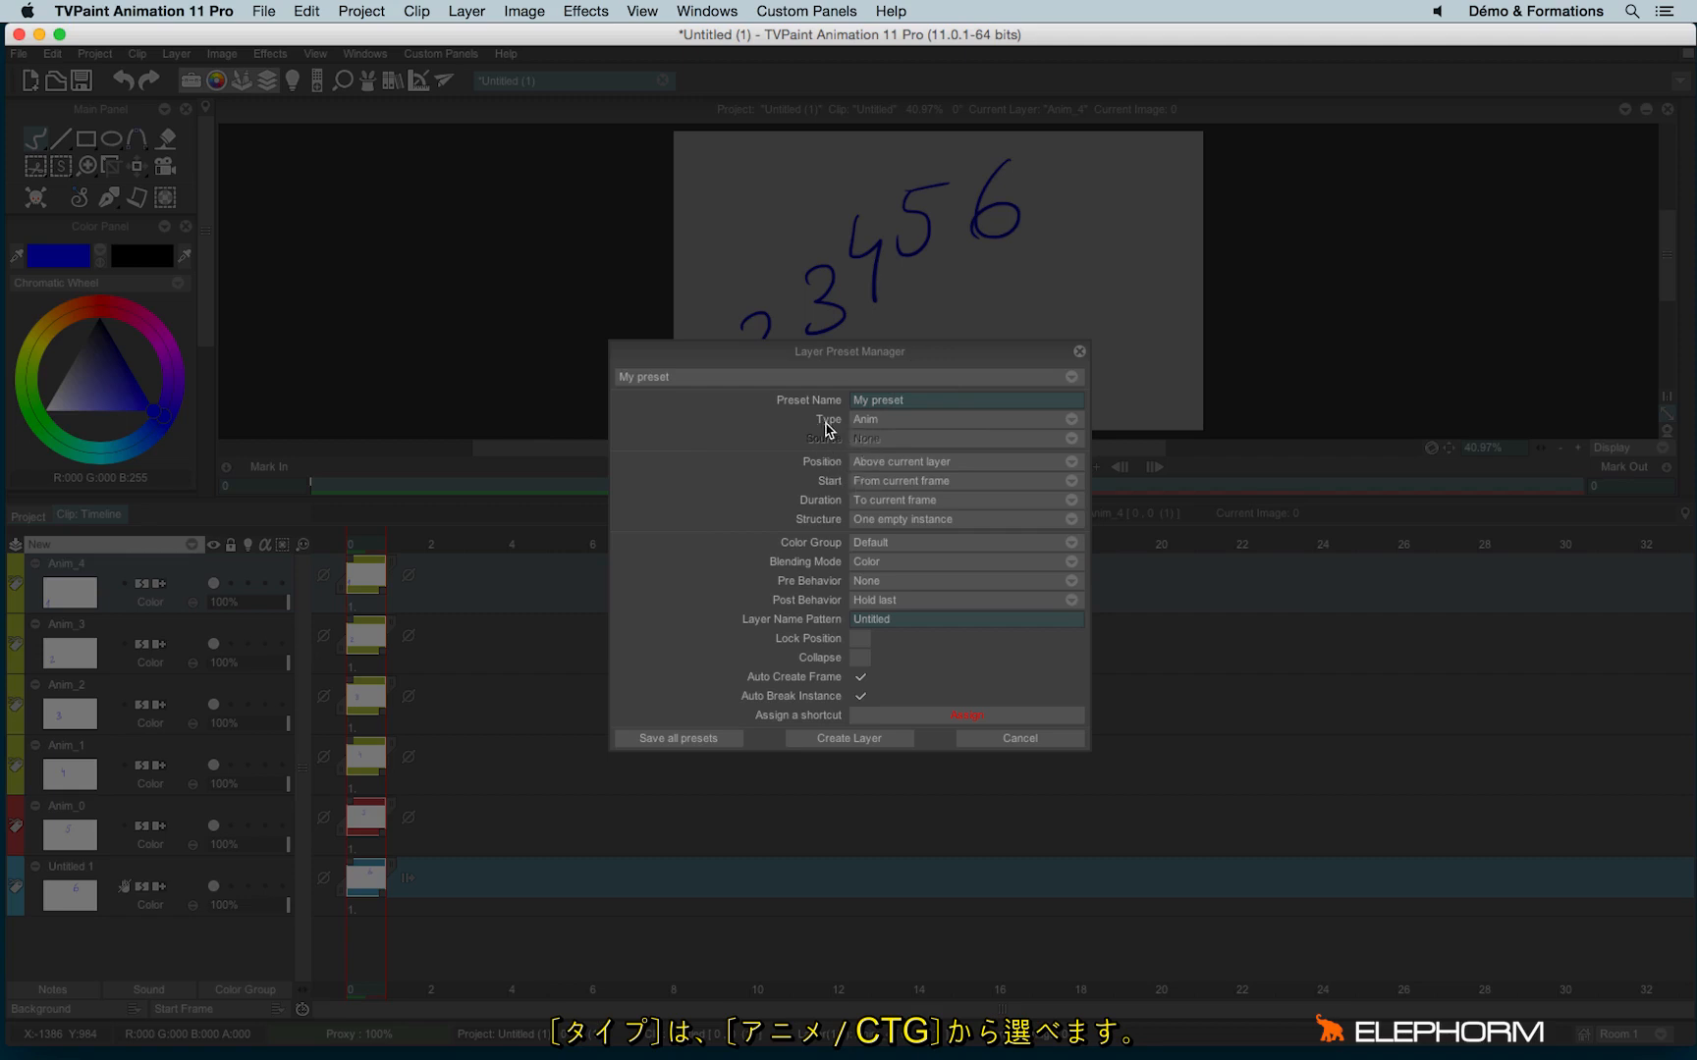
# - Review the layer types available for My preset and compare them with the choices for creating a new layer
pyautogui.click(872, 425)
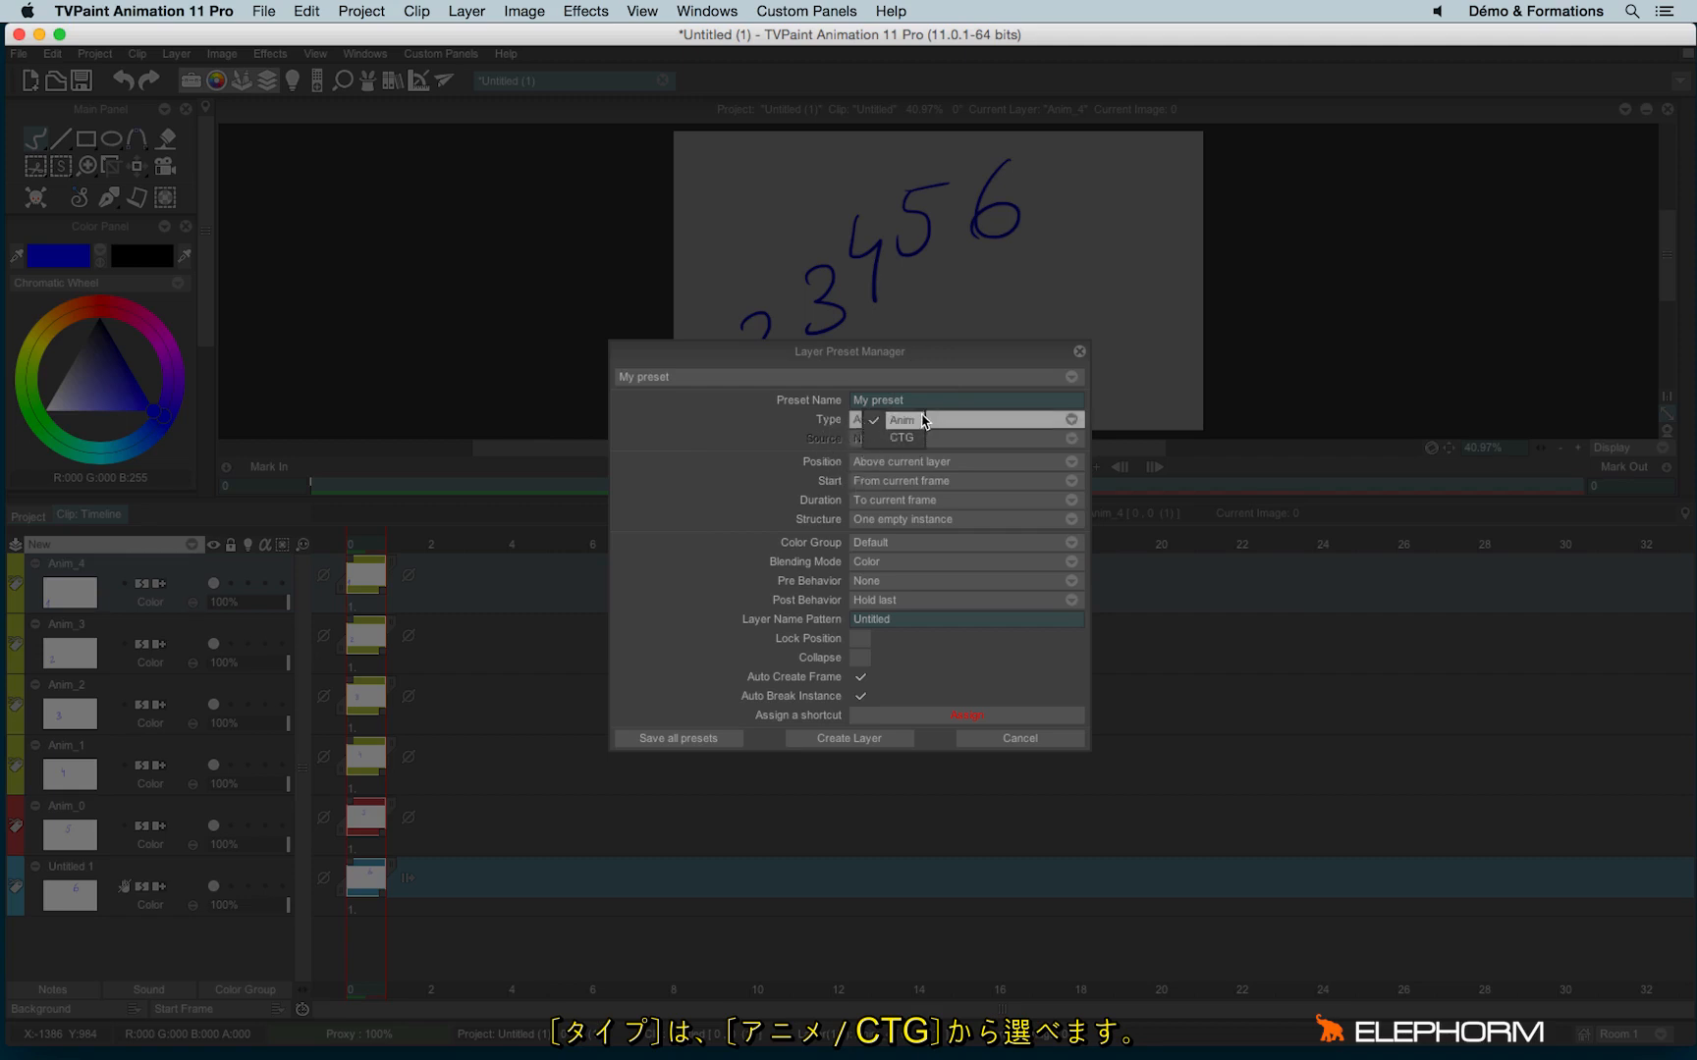
pyautogui.click(918, 422)
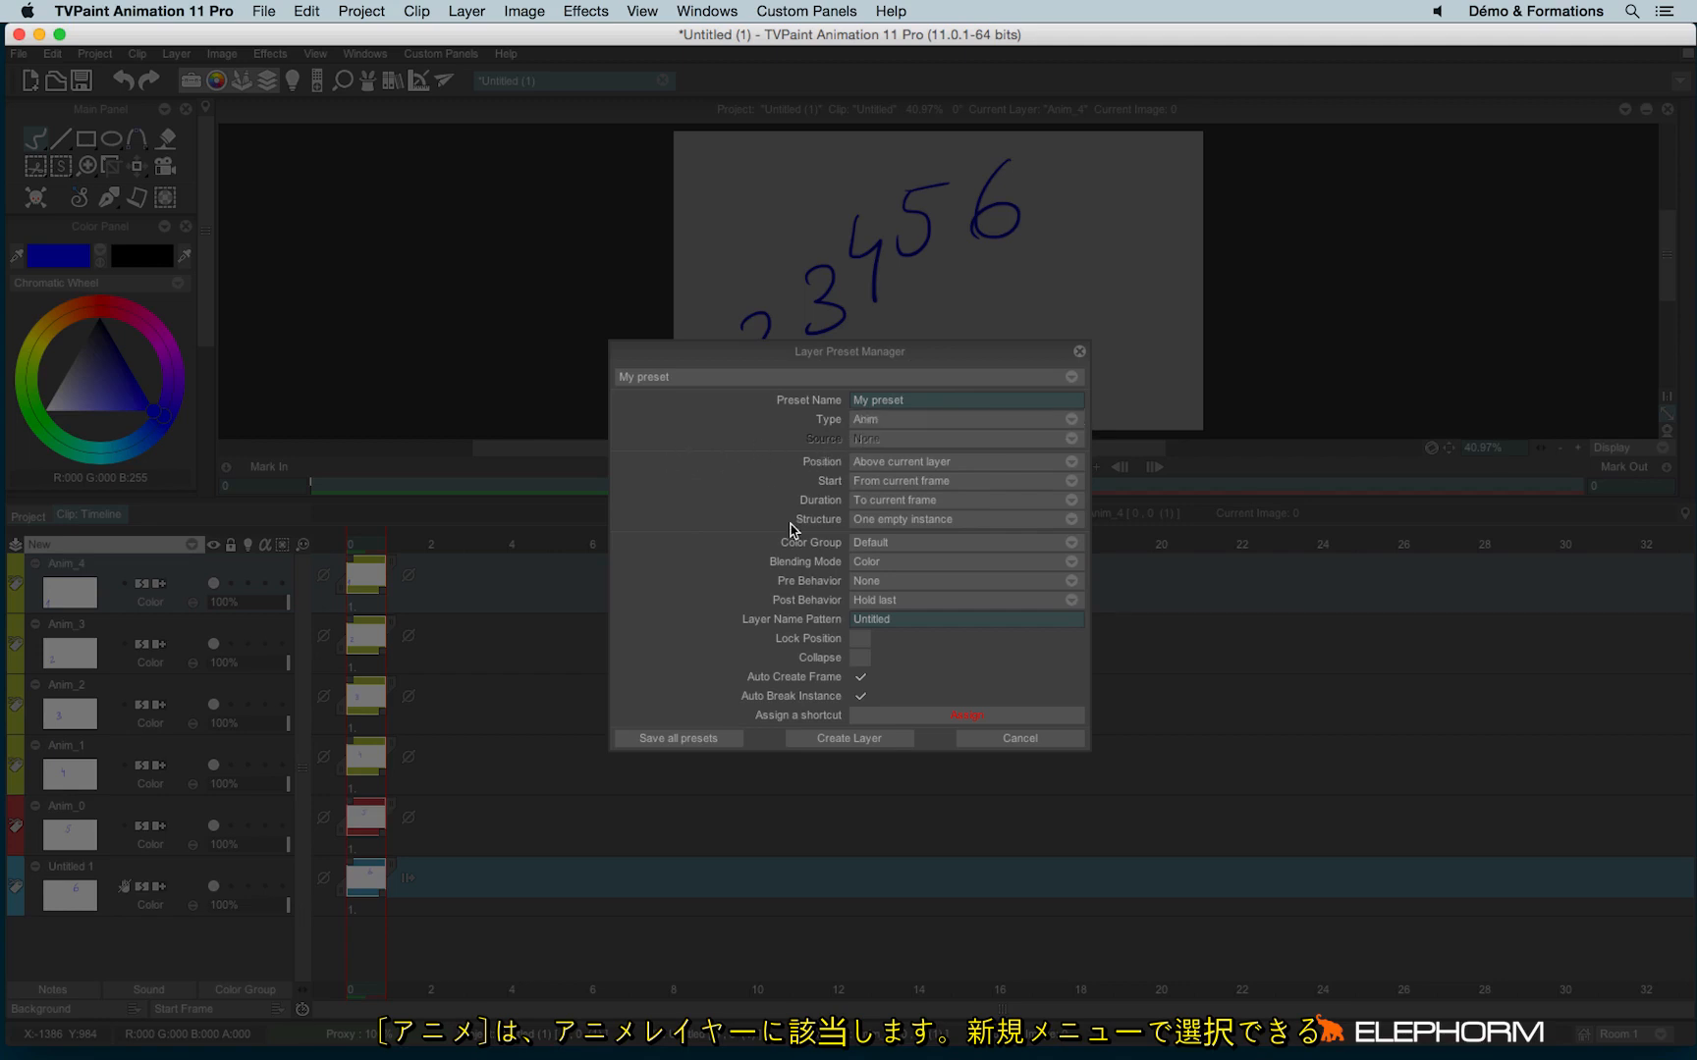
pyautogui.click(1081, 351)
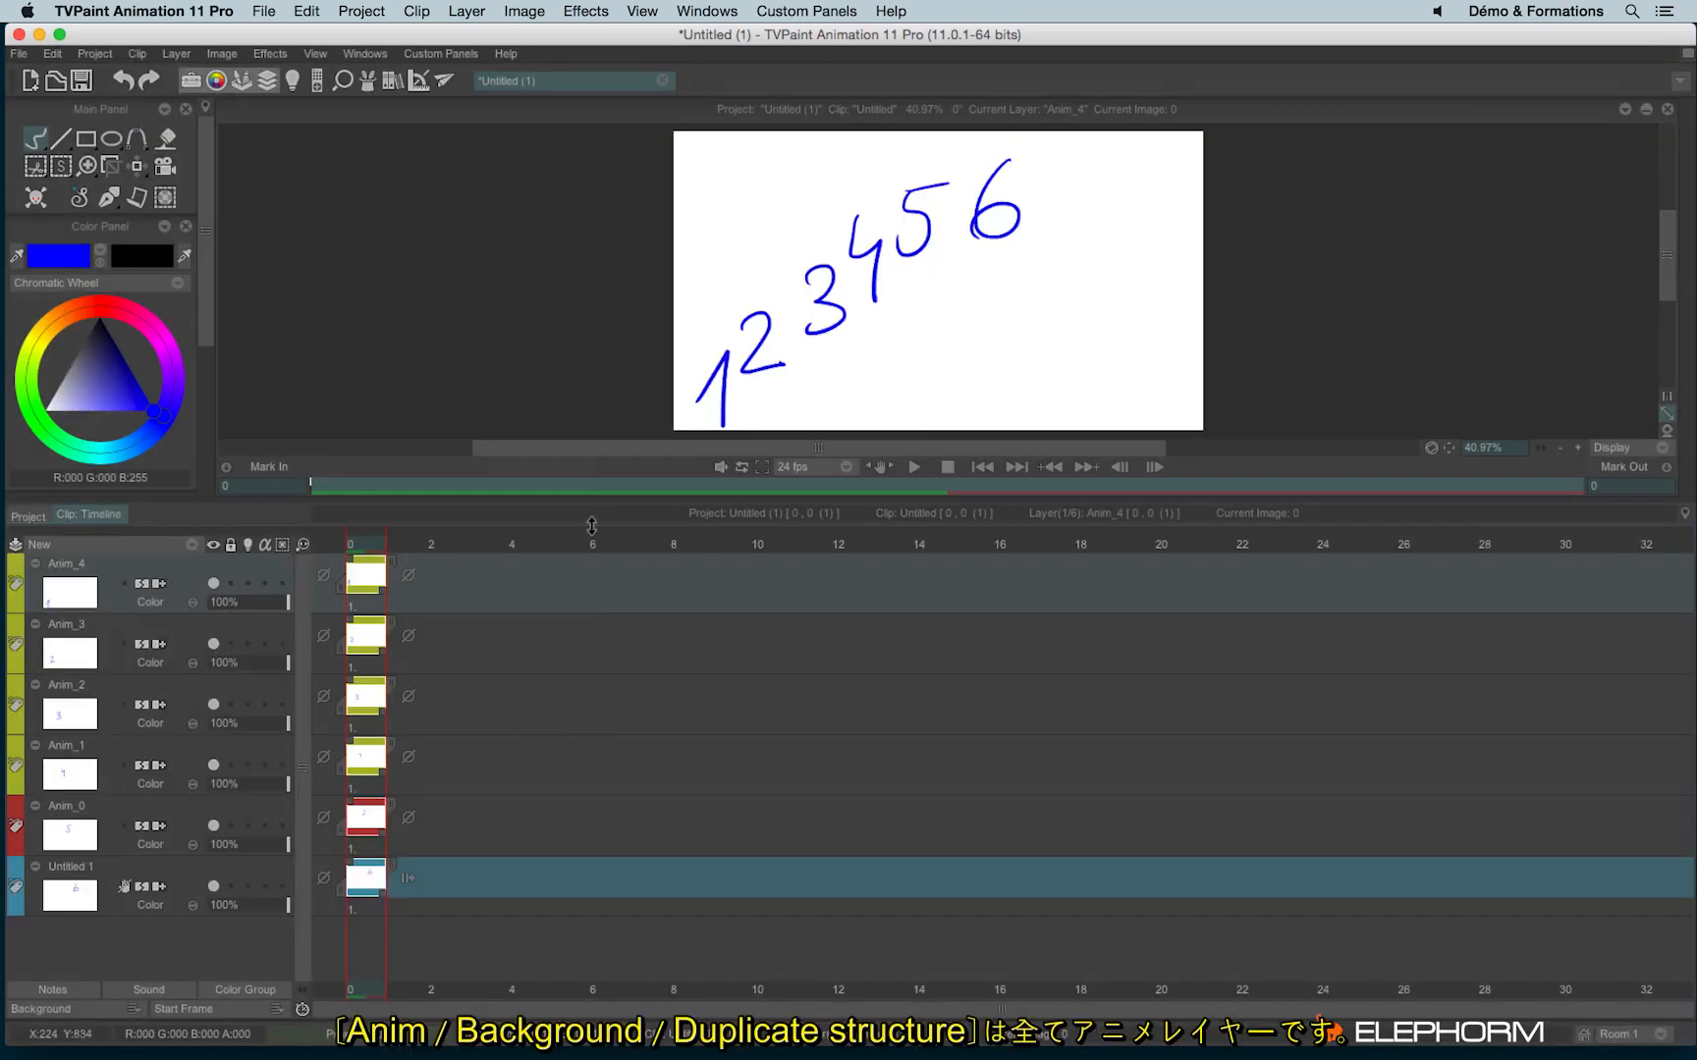
pyautogui.click(121, 546)
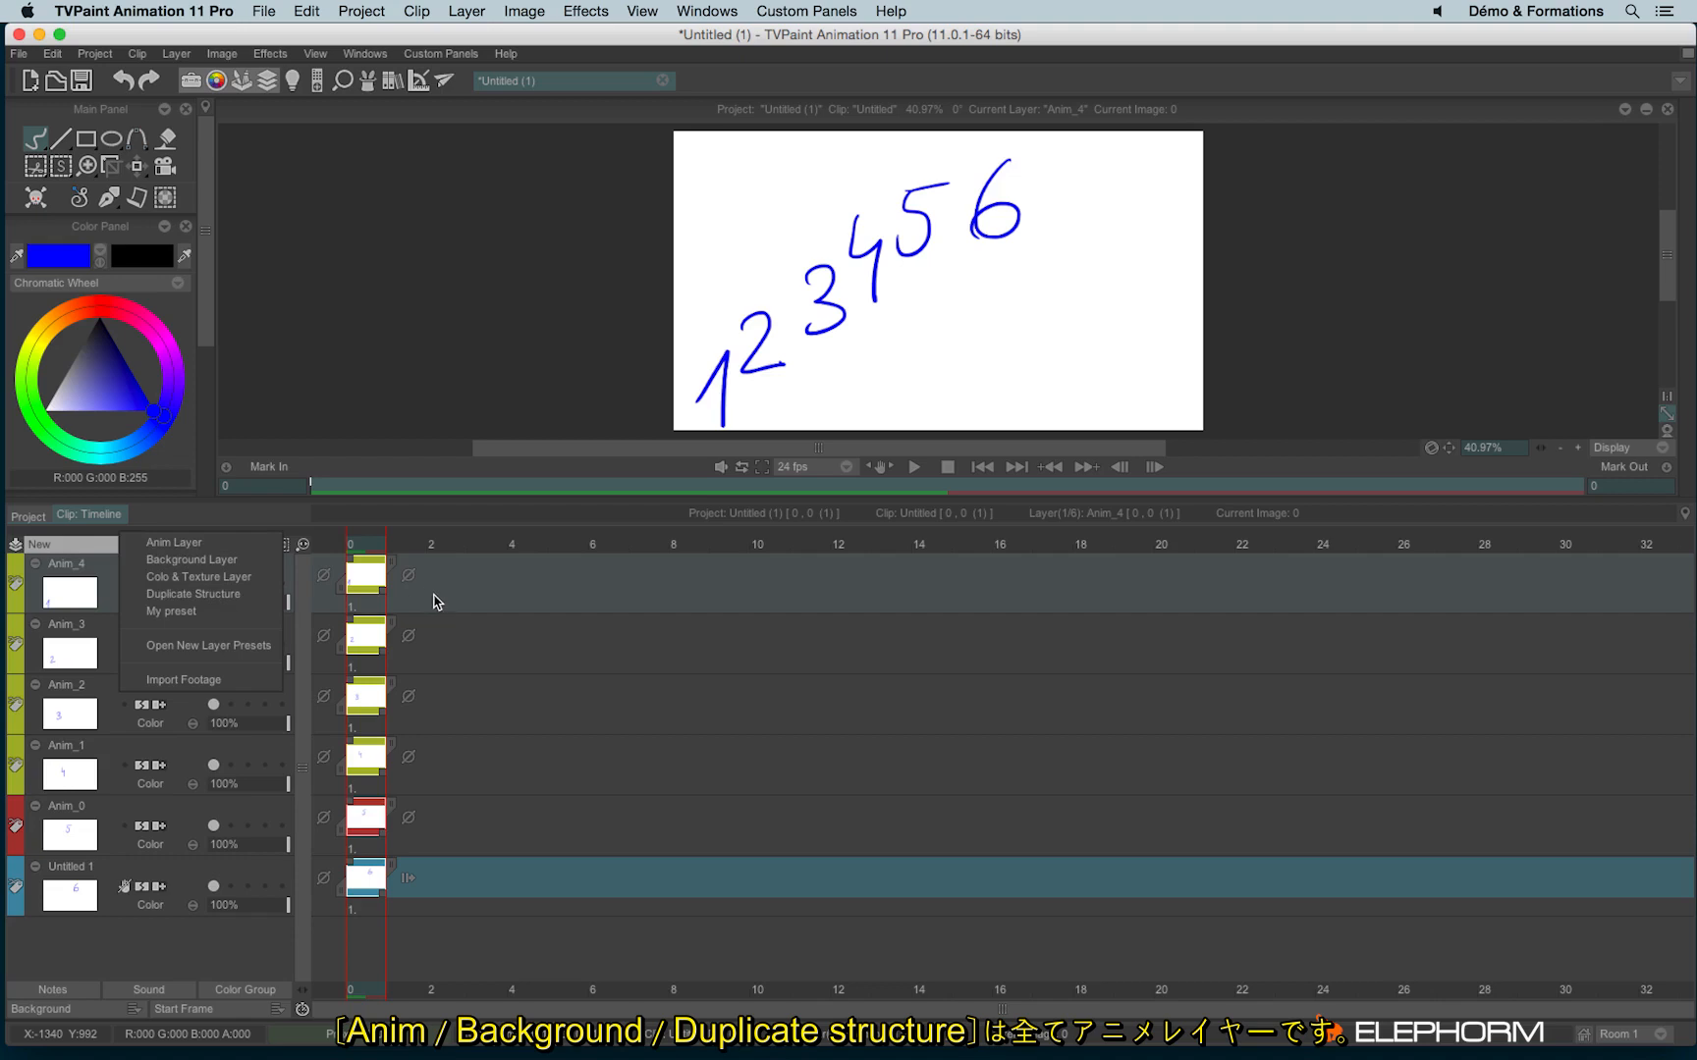
pyautogui.click(320, 458)
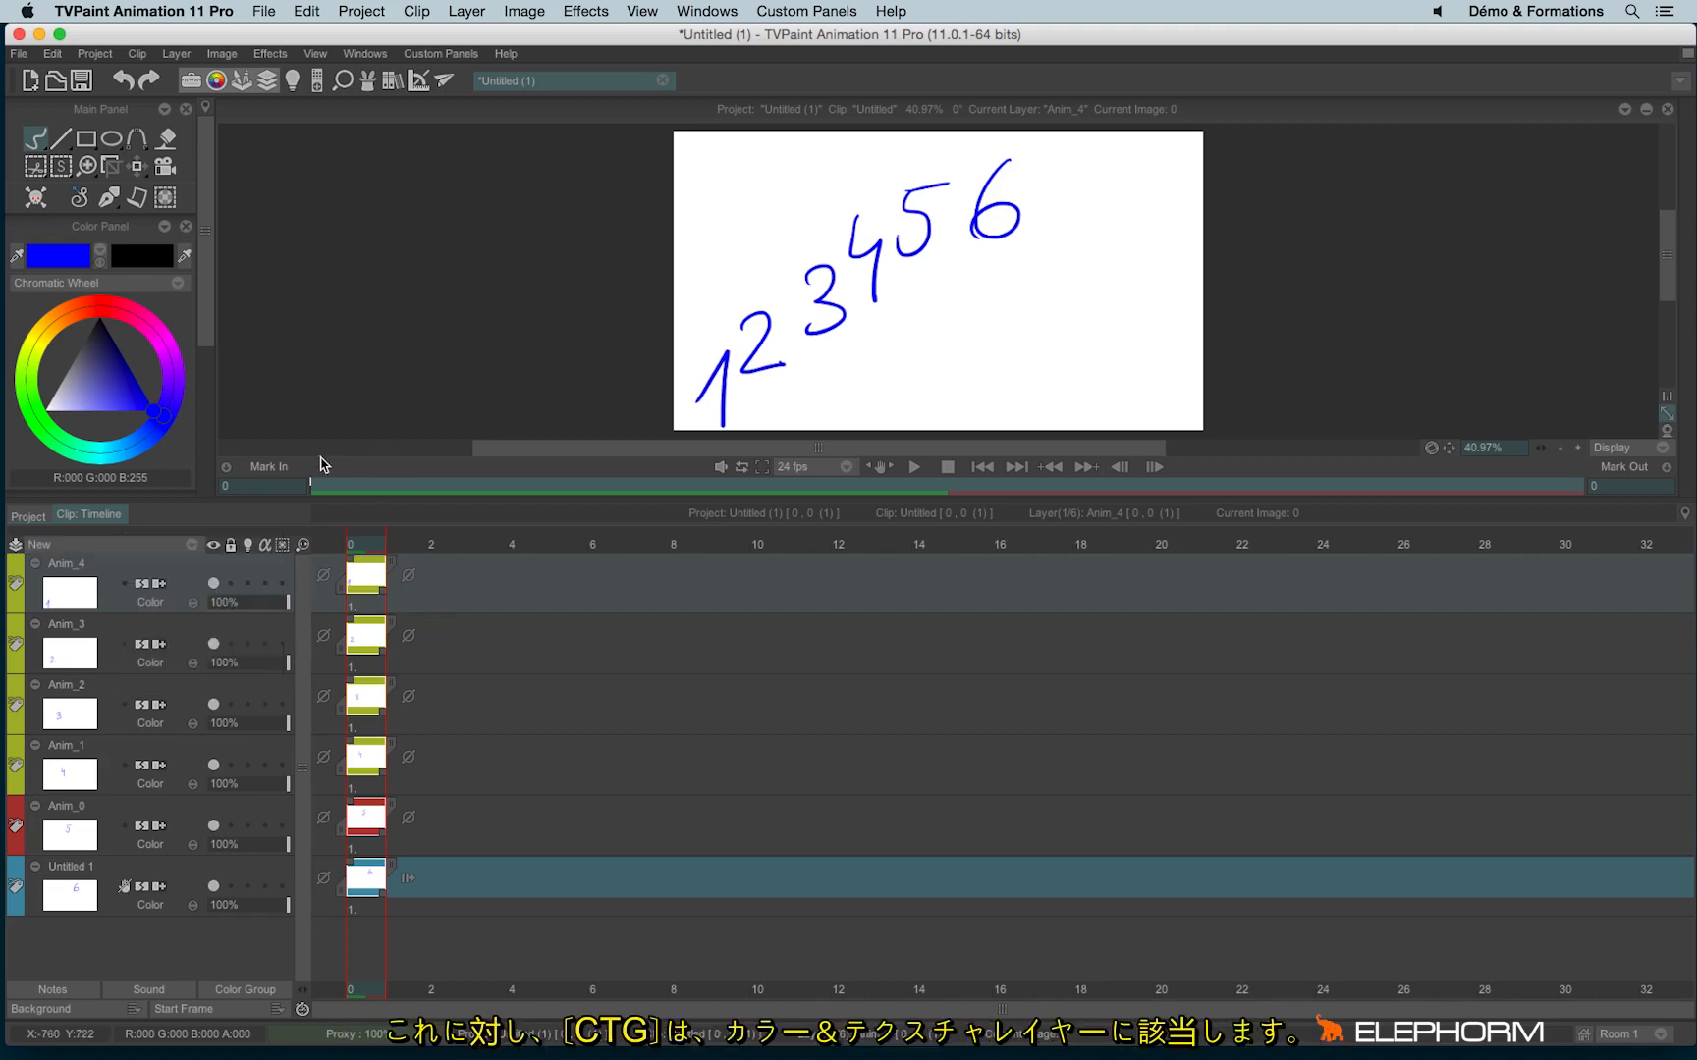
pyautogui.click(167, 546)
pyautogui.click(257, 653)
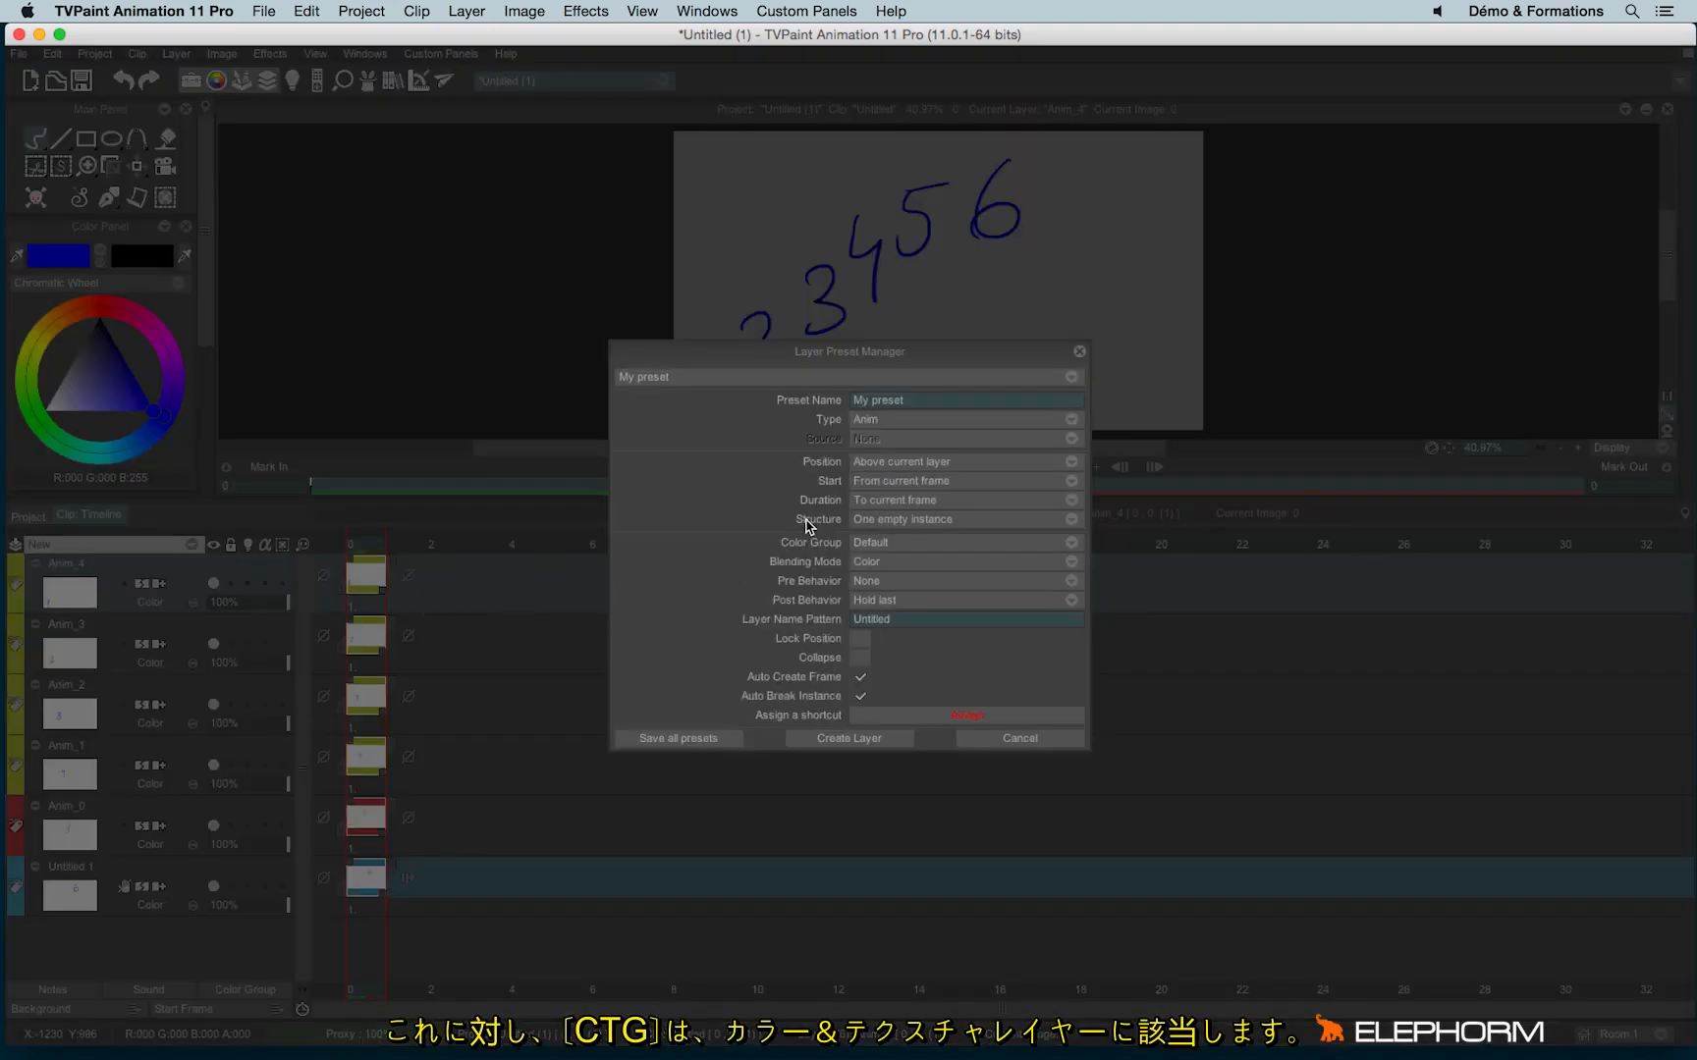
pyautogui.click(873, 422)
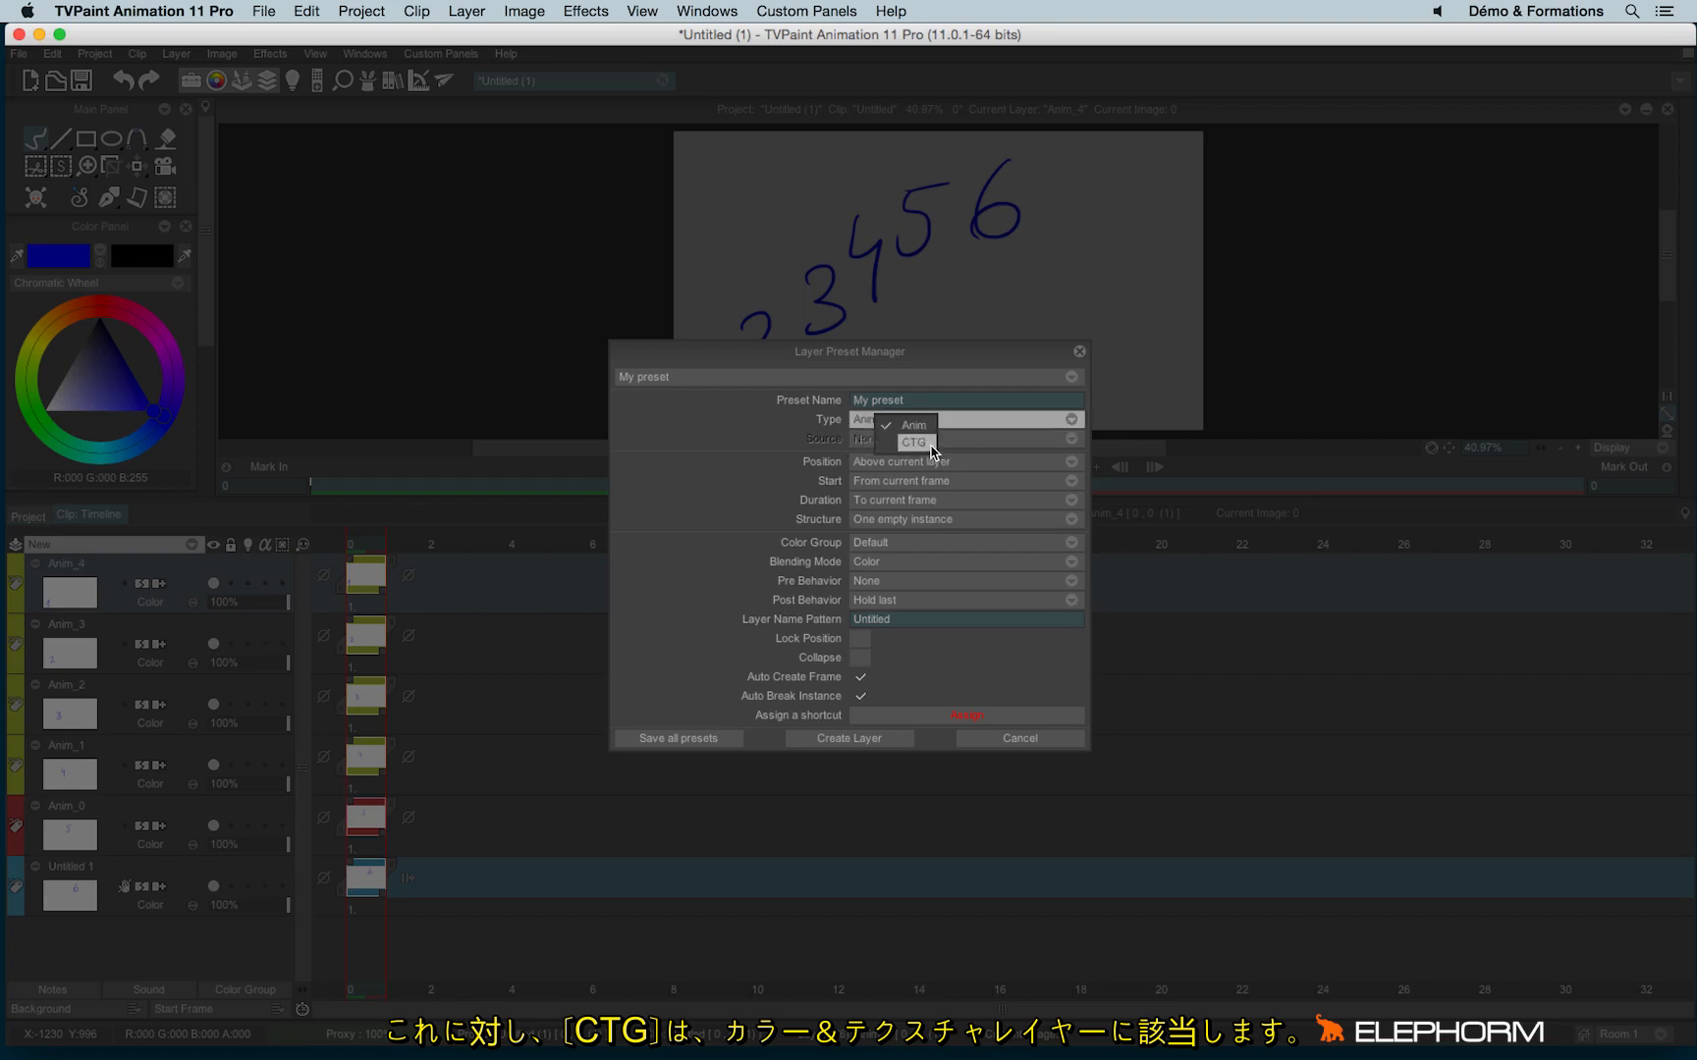
pyautogui.click(714, 417)
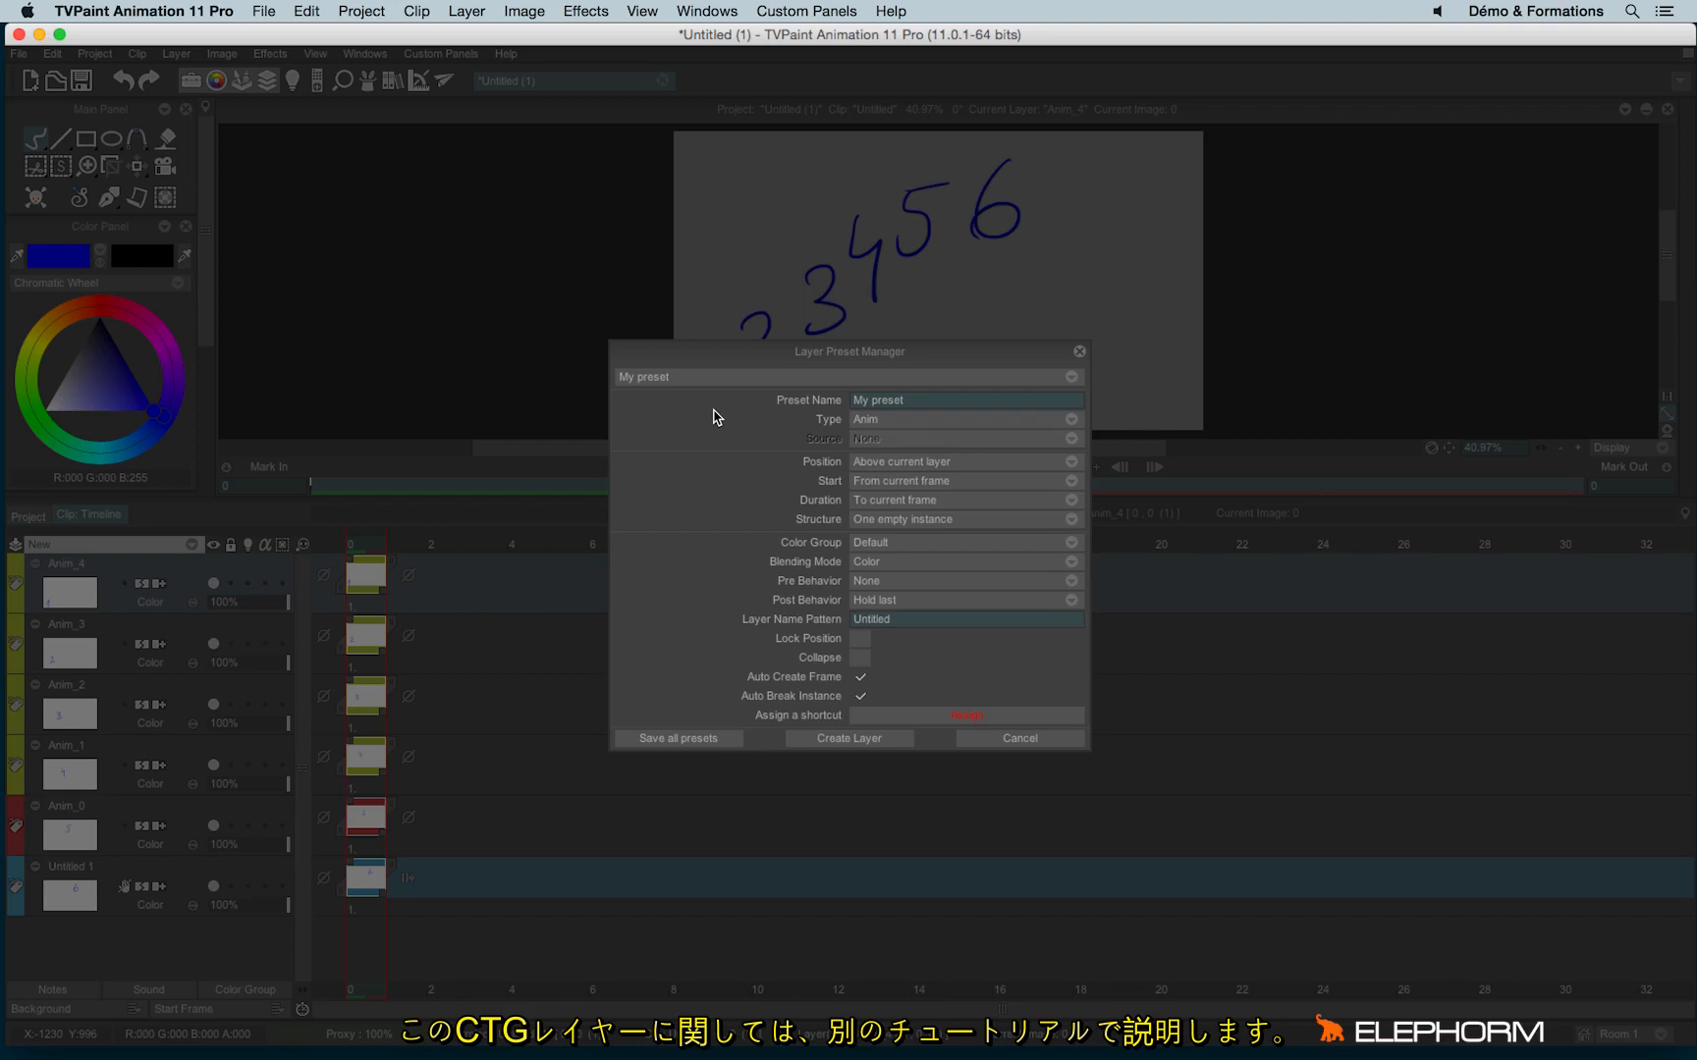
# - Look through the position, start and duration options available for My preset, keeping the current choices
pyautogui.click(864, 464)
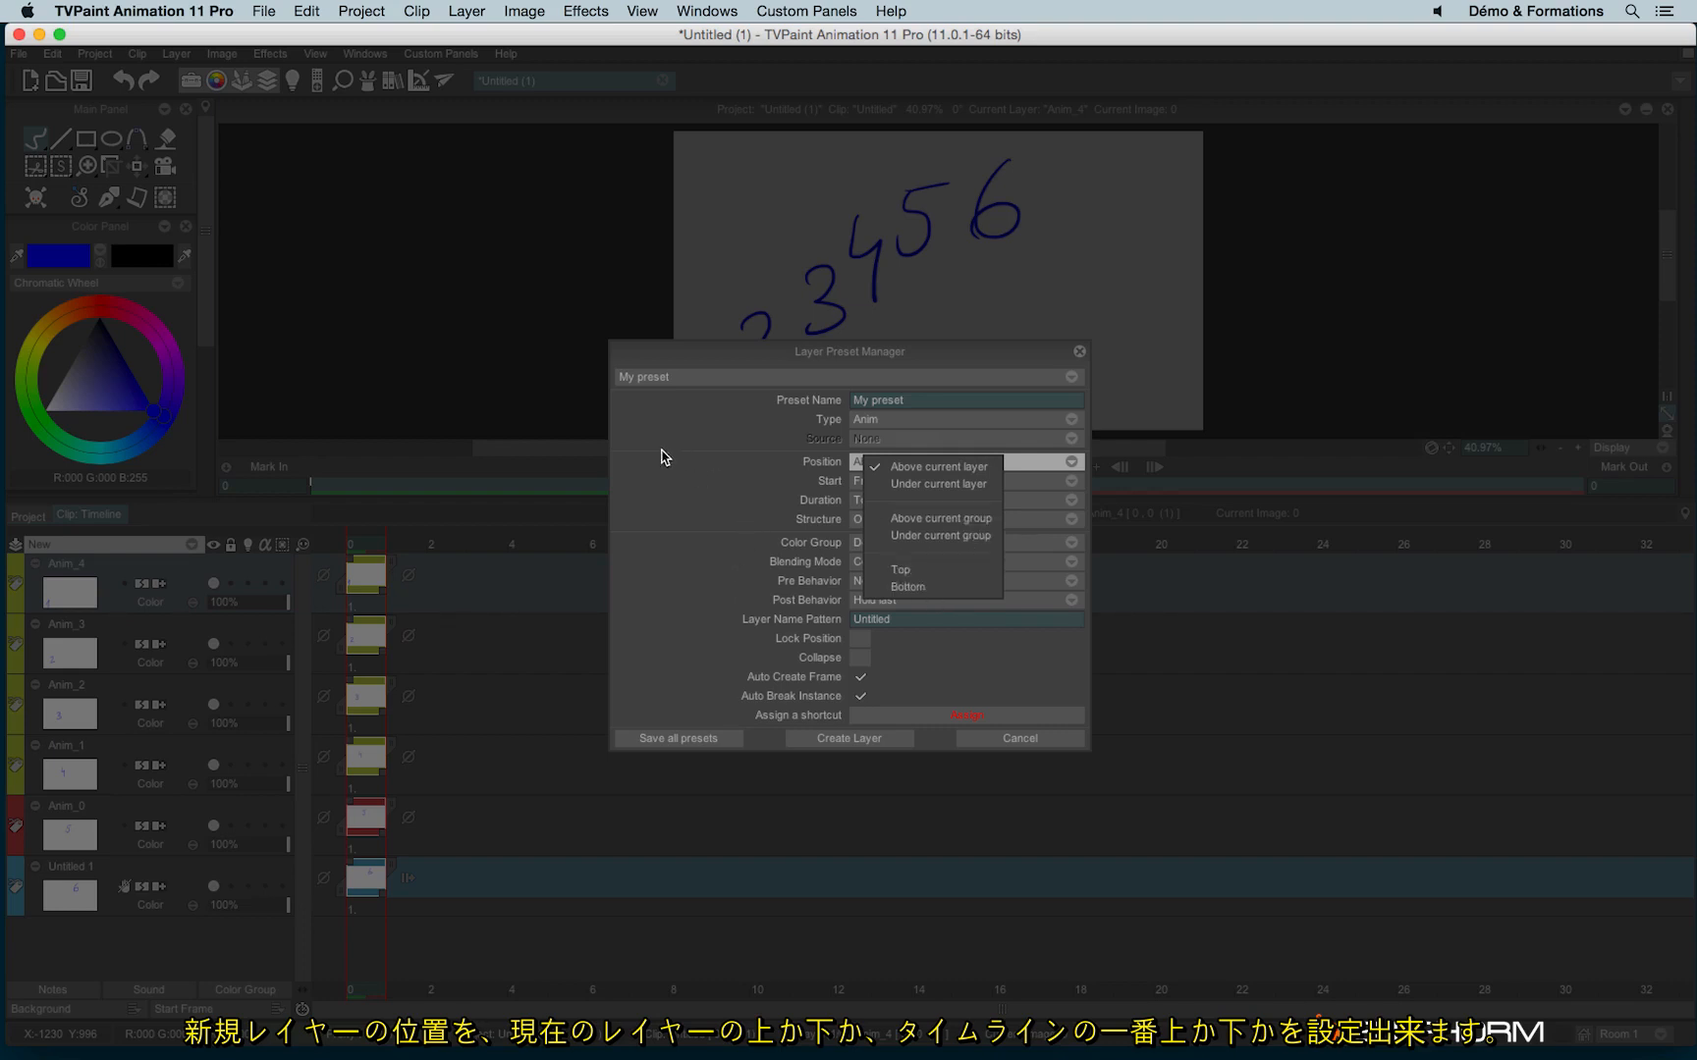
pyautogui.click(664, 454)
pyautogui.click(882, 483)
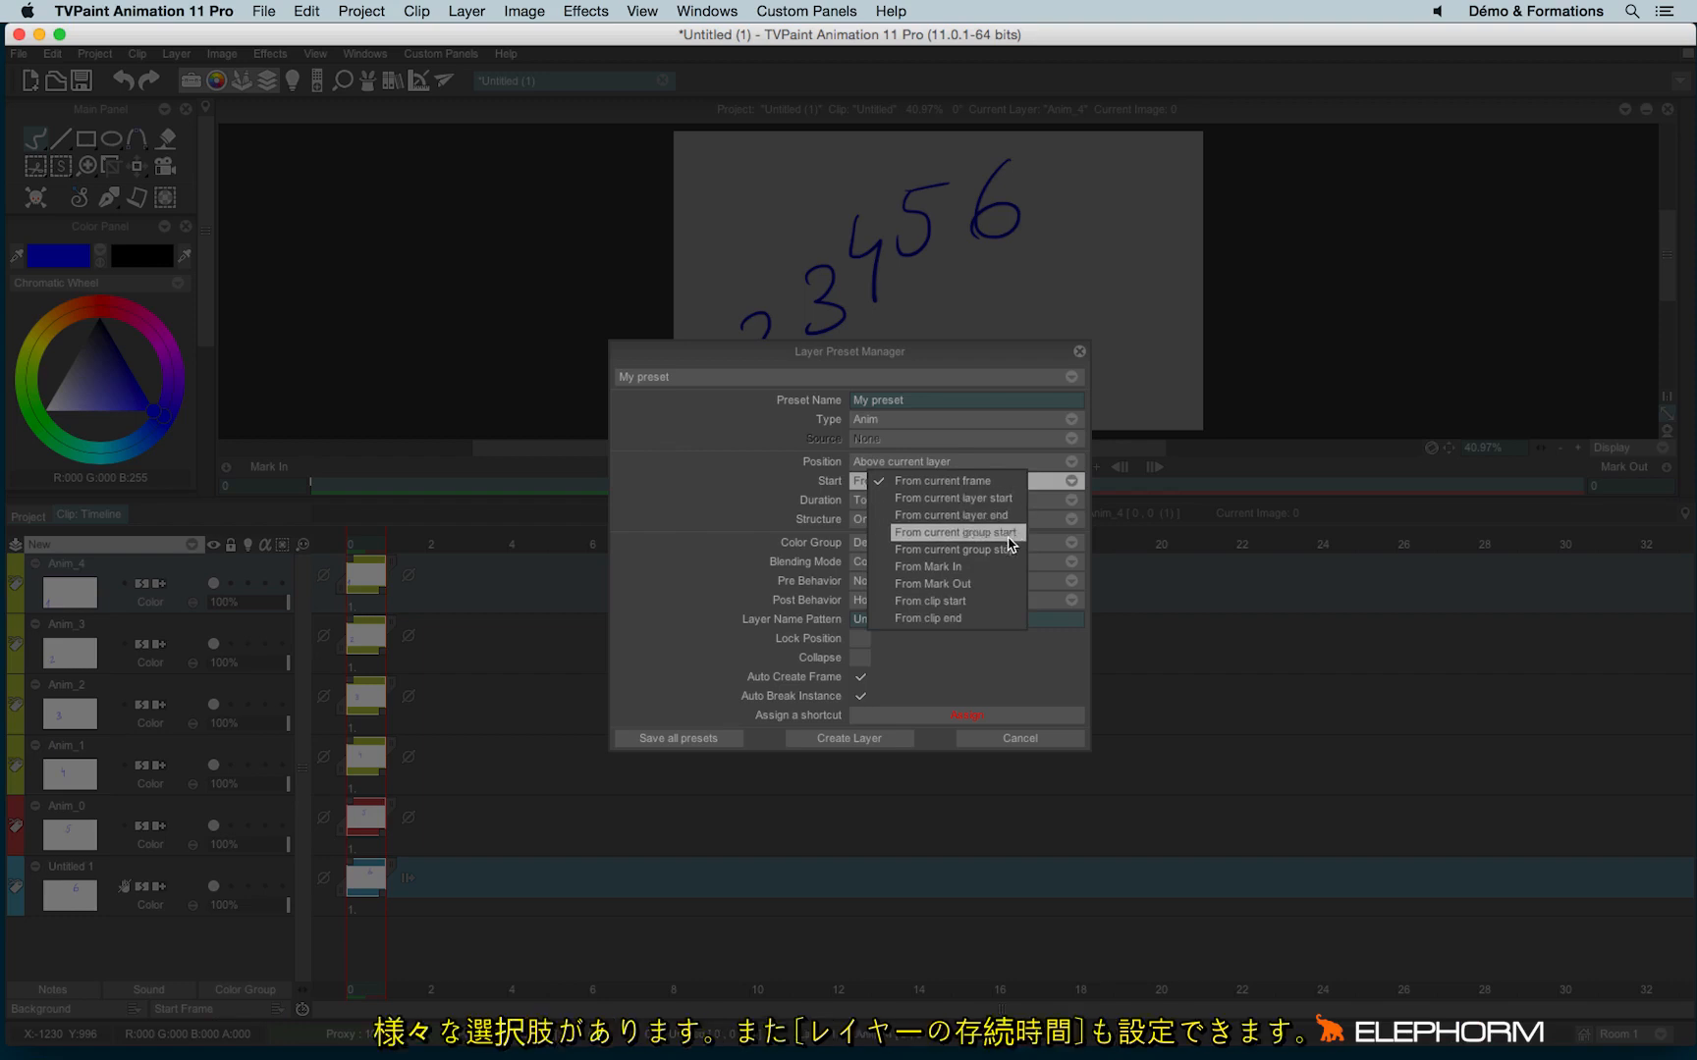
pyautogui.click(815, 485)
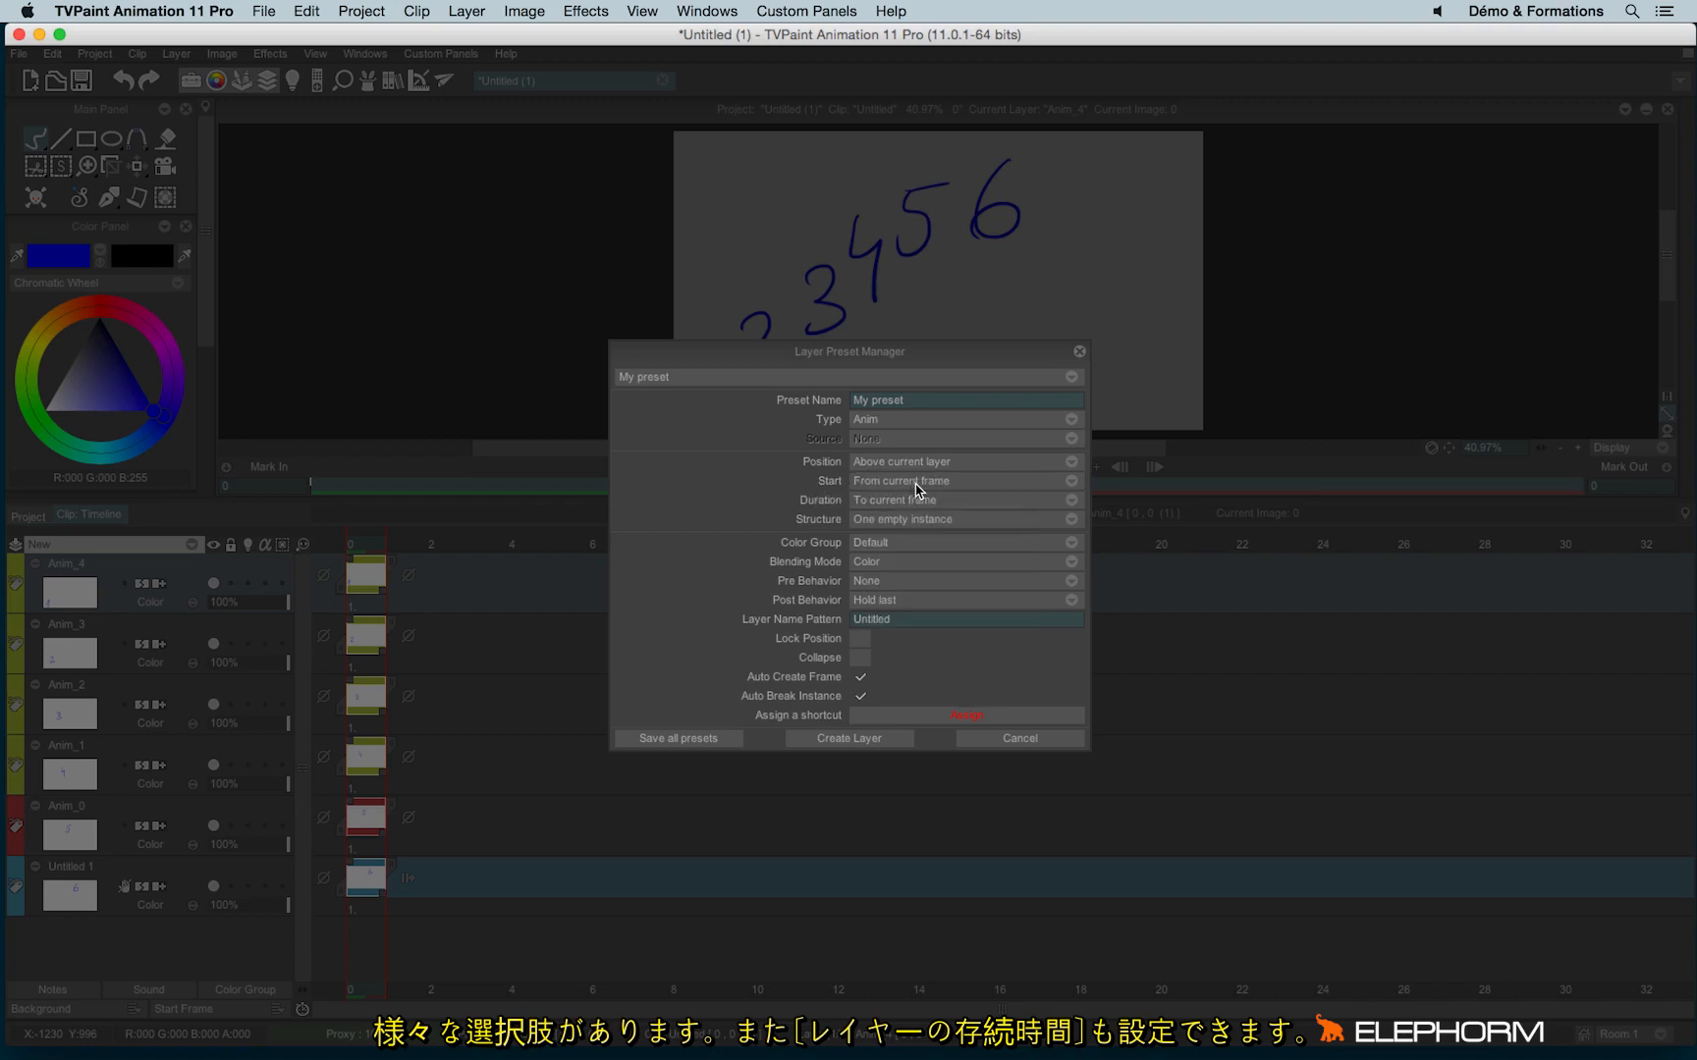
pyautogui.click(876, 501)
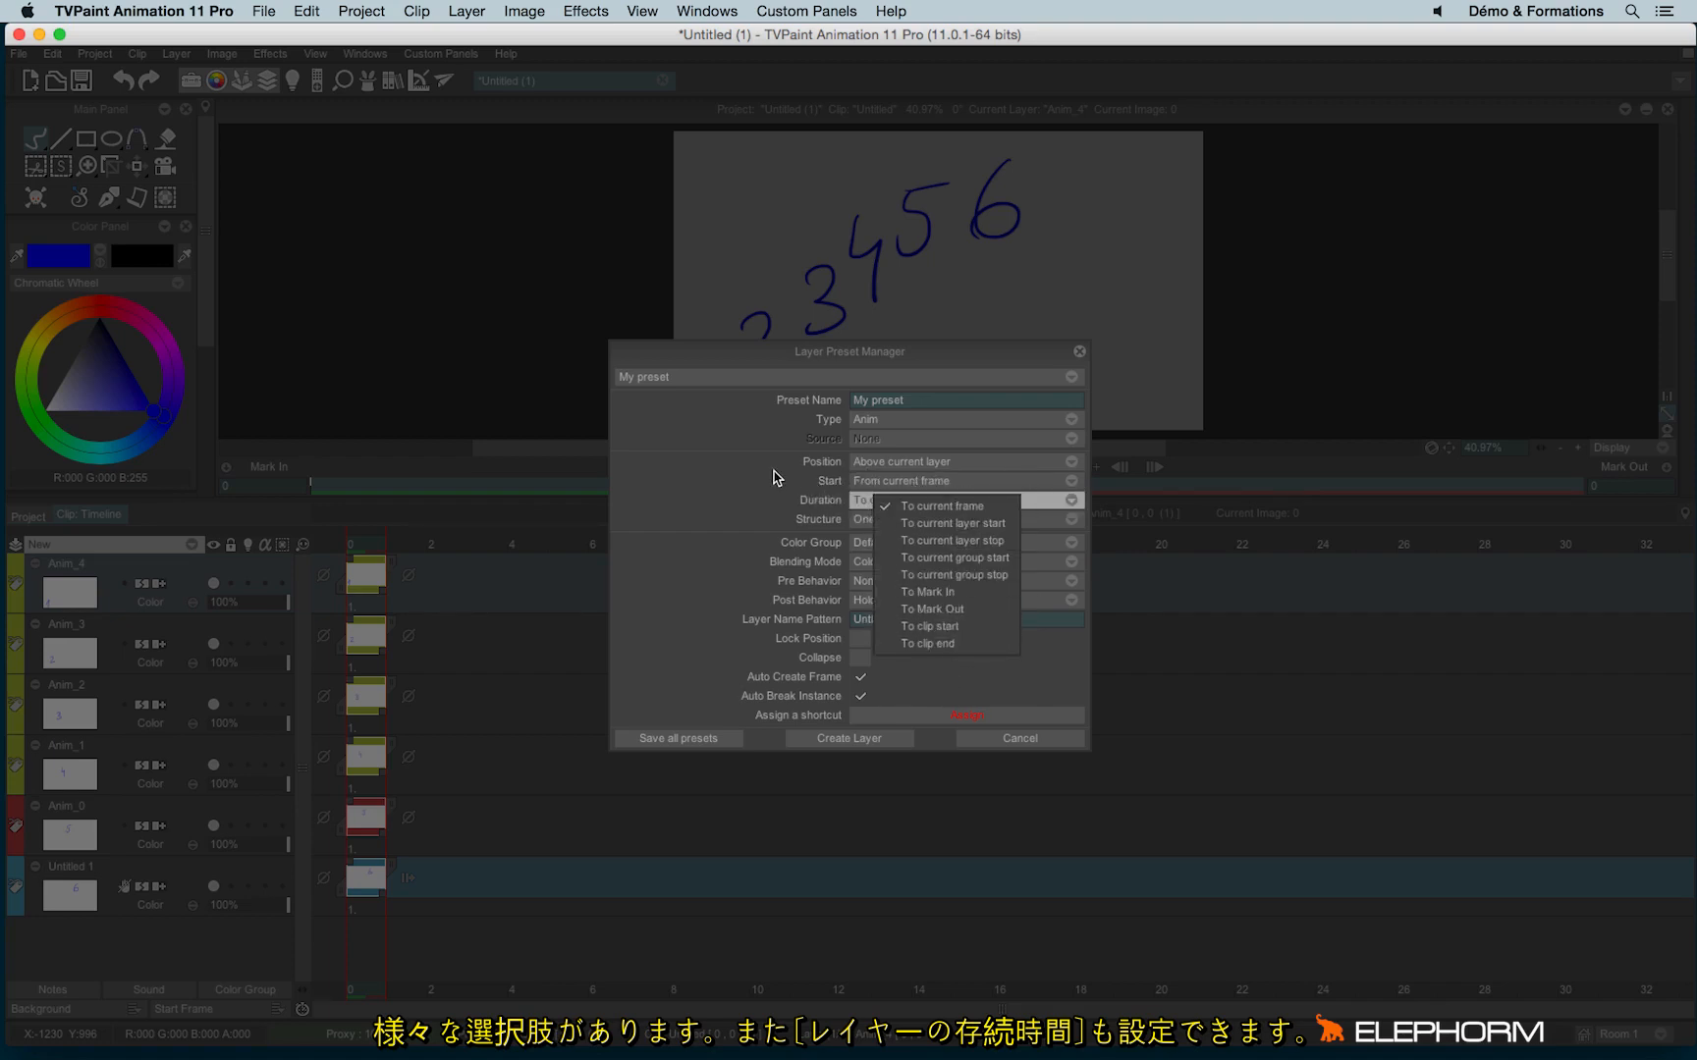
pyautogui.click(986, 508)
pyautogui.click(1079, 352)
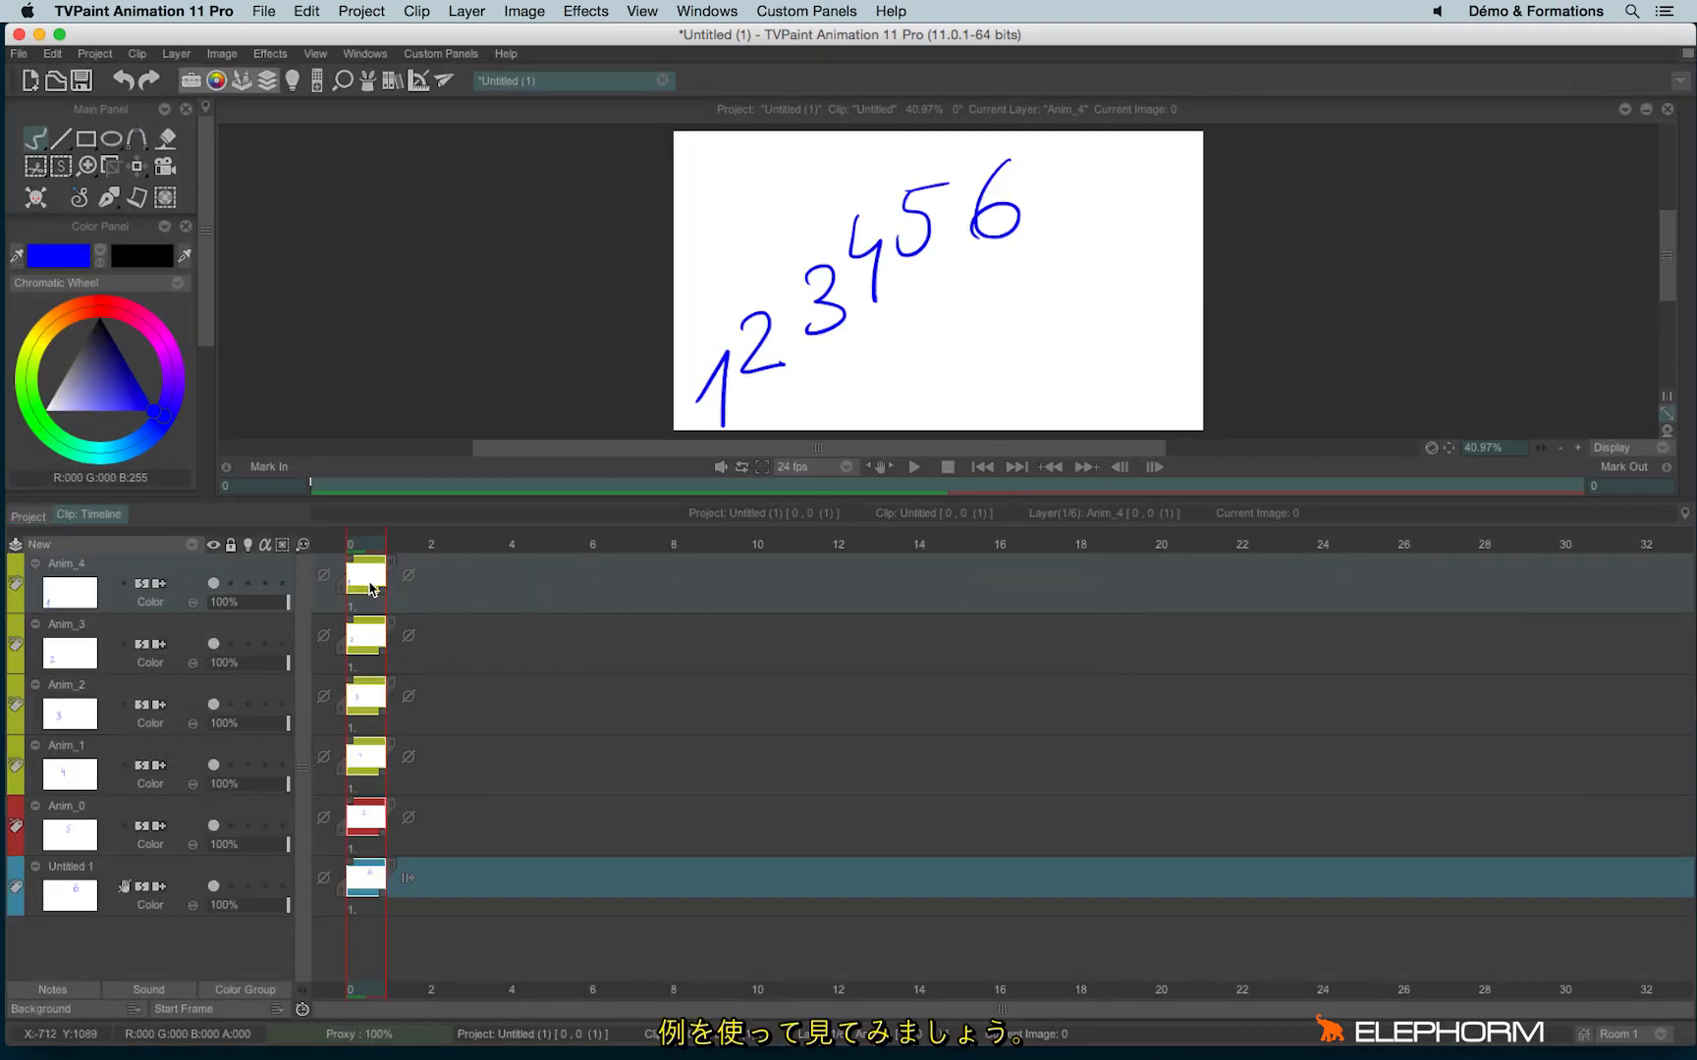
# - Move the Anim_4 layer to start at frame 7 and extend it to frame 20 in the timeline
pyautogui.moveTo(364, 581); pyautogui.dragTo(1179, 624)
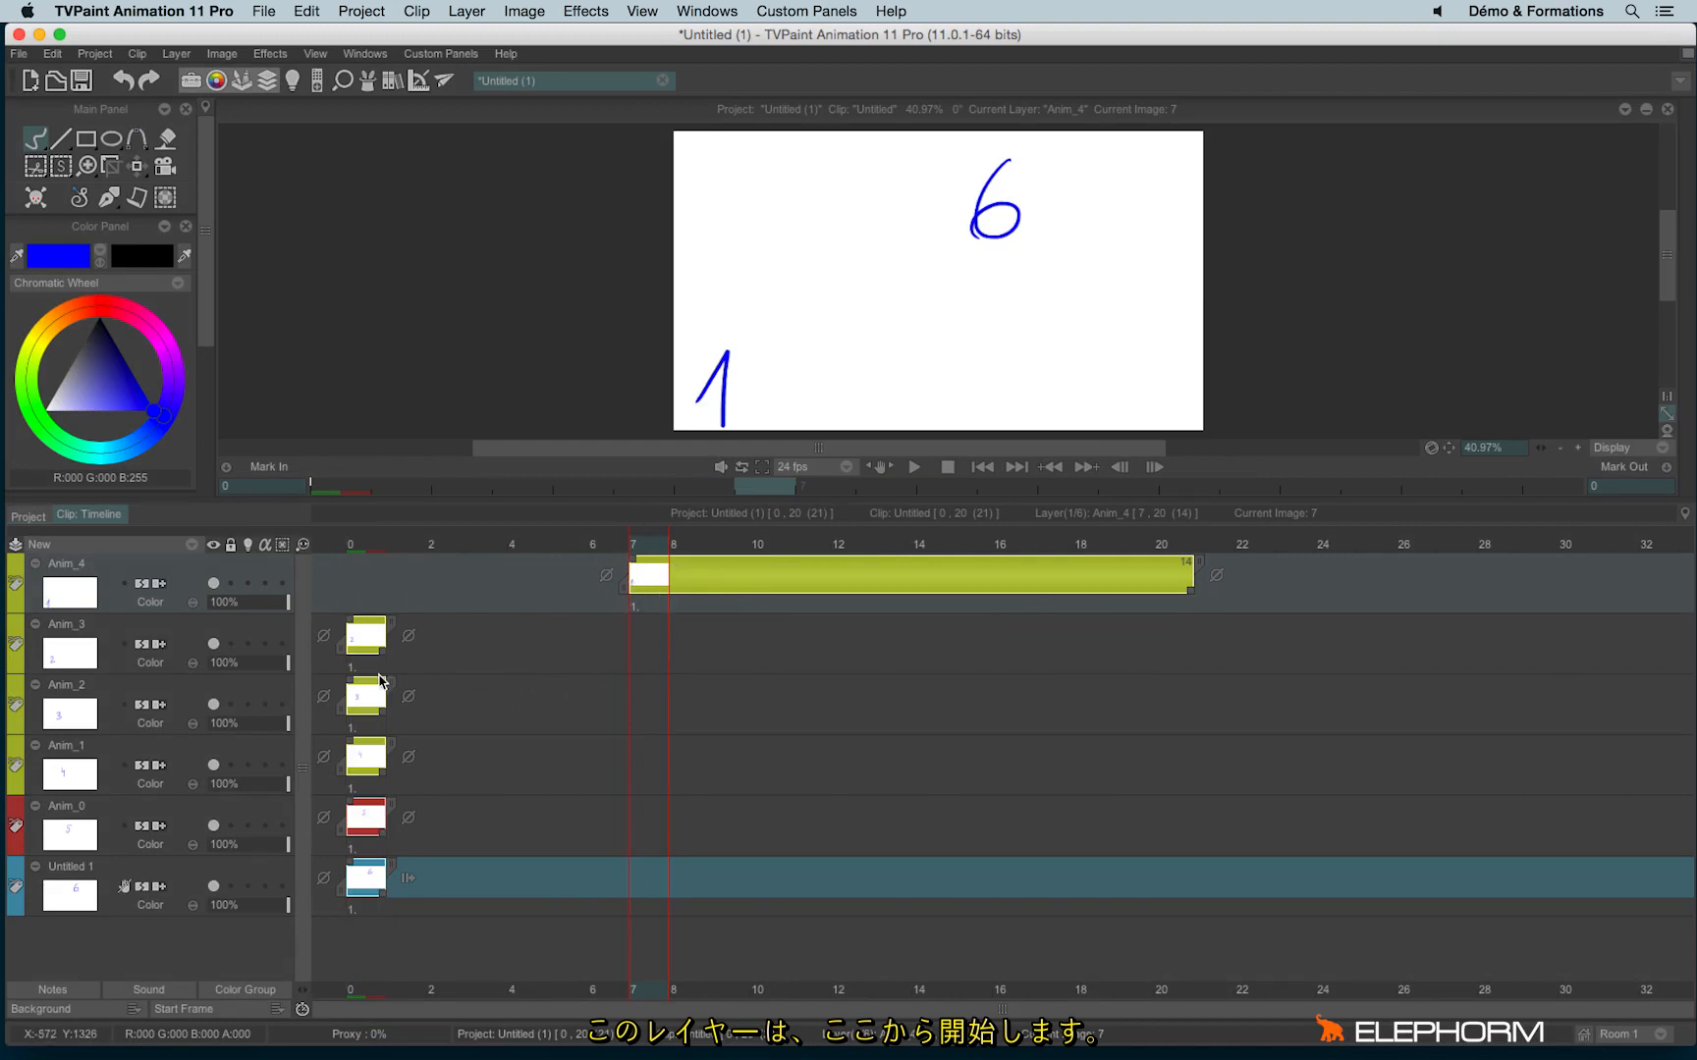
# - Set My preset to start from the current frame and last to the current layer stop
pyautogui.click(173, 546)
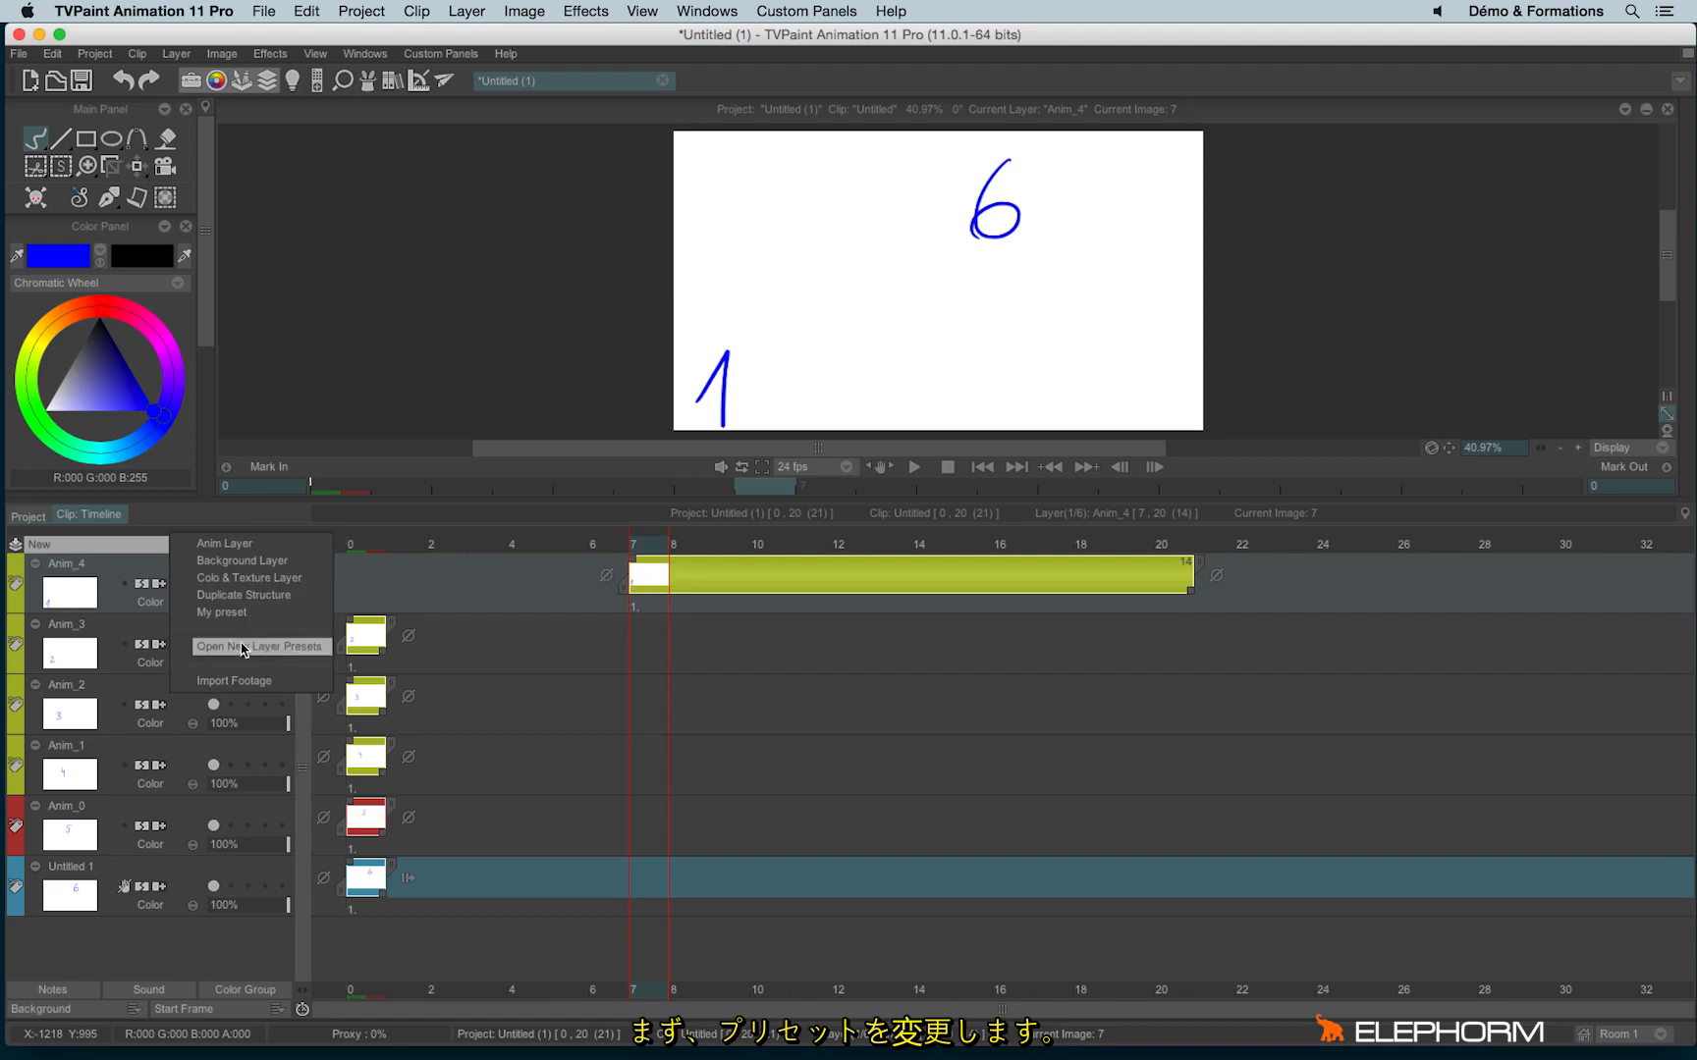
pyautogui.click(265, 648)
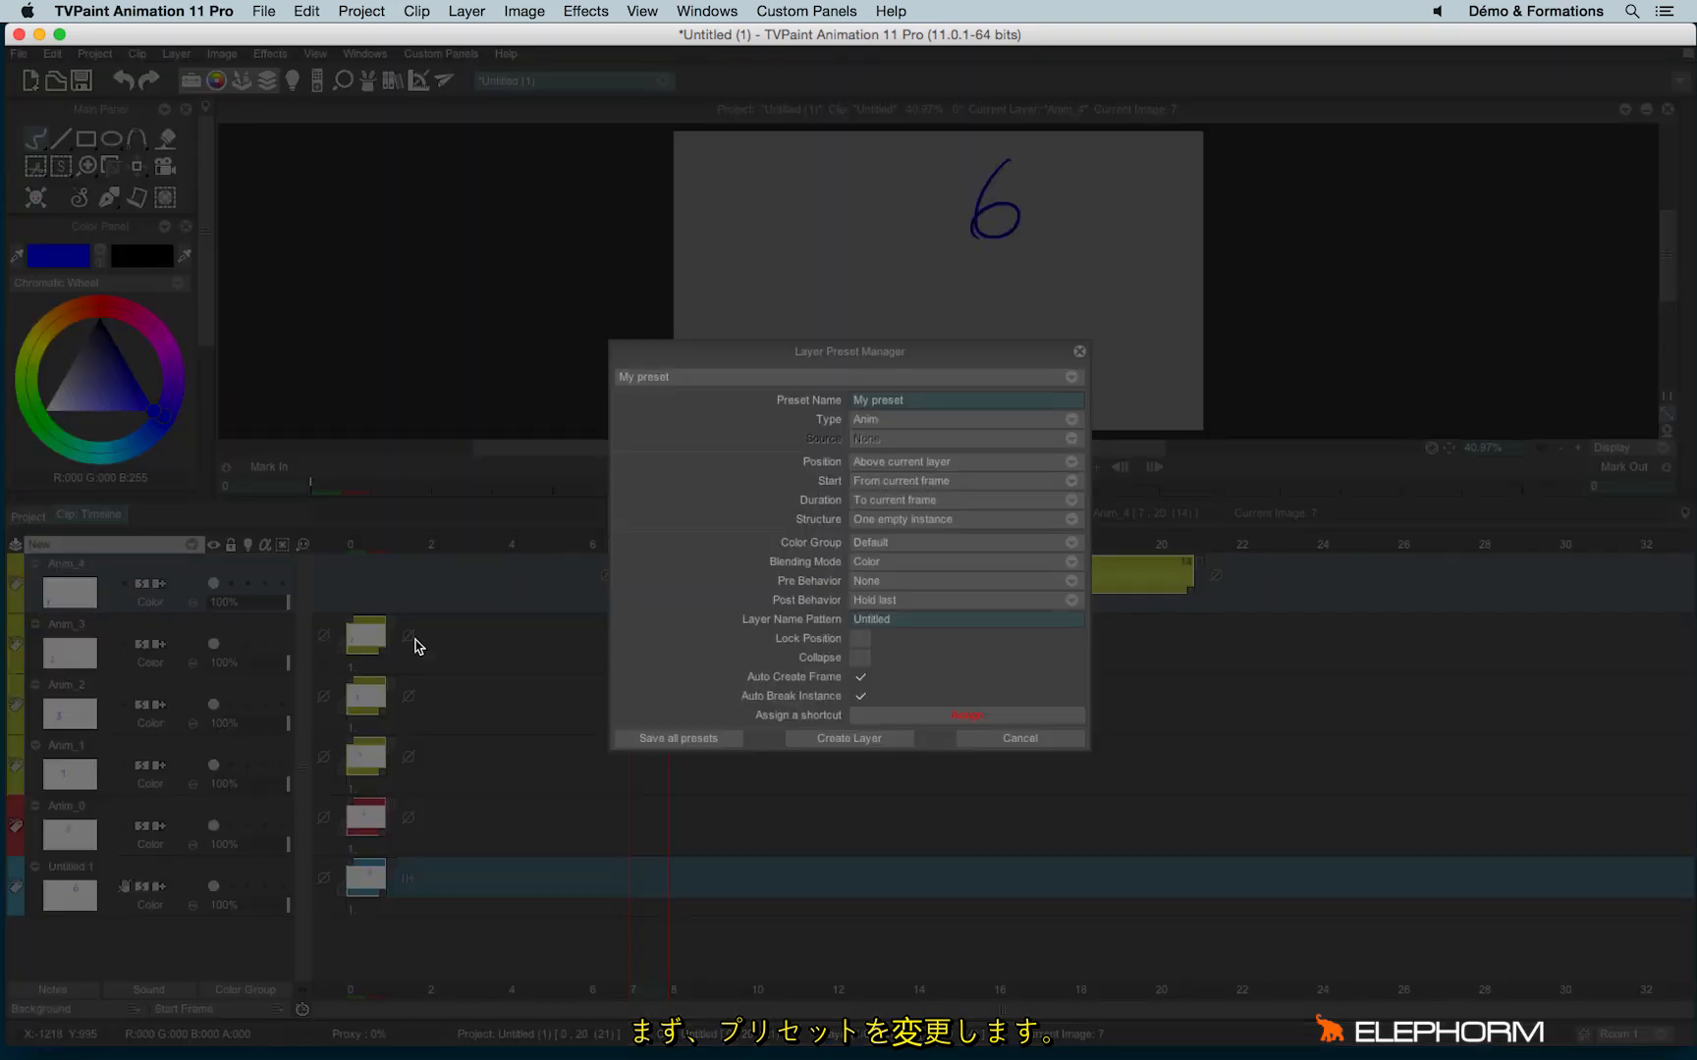
pyautogui.click(874, 482)
pyautogui.click(901, 483)
pyautogui.click(878, 502)
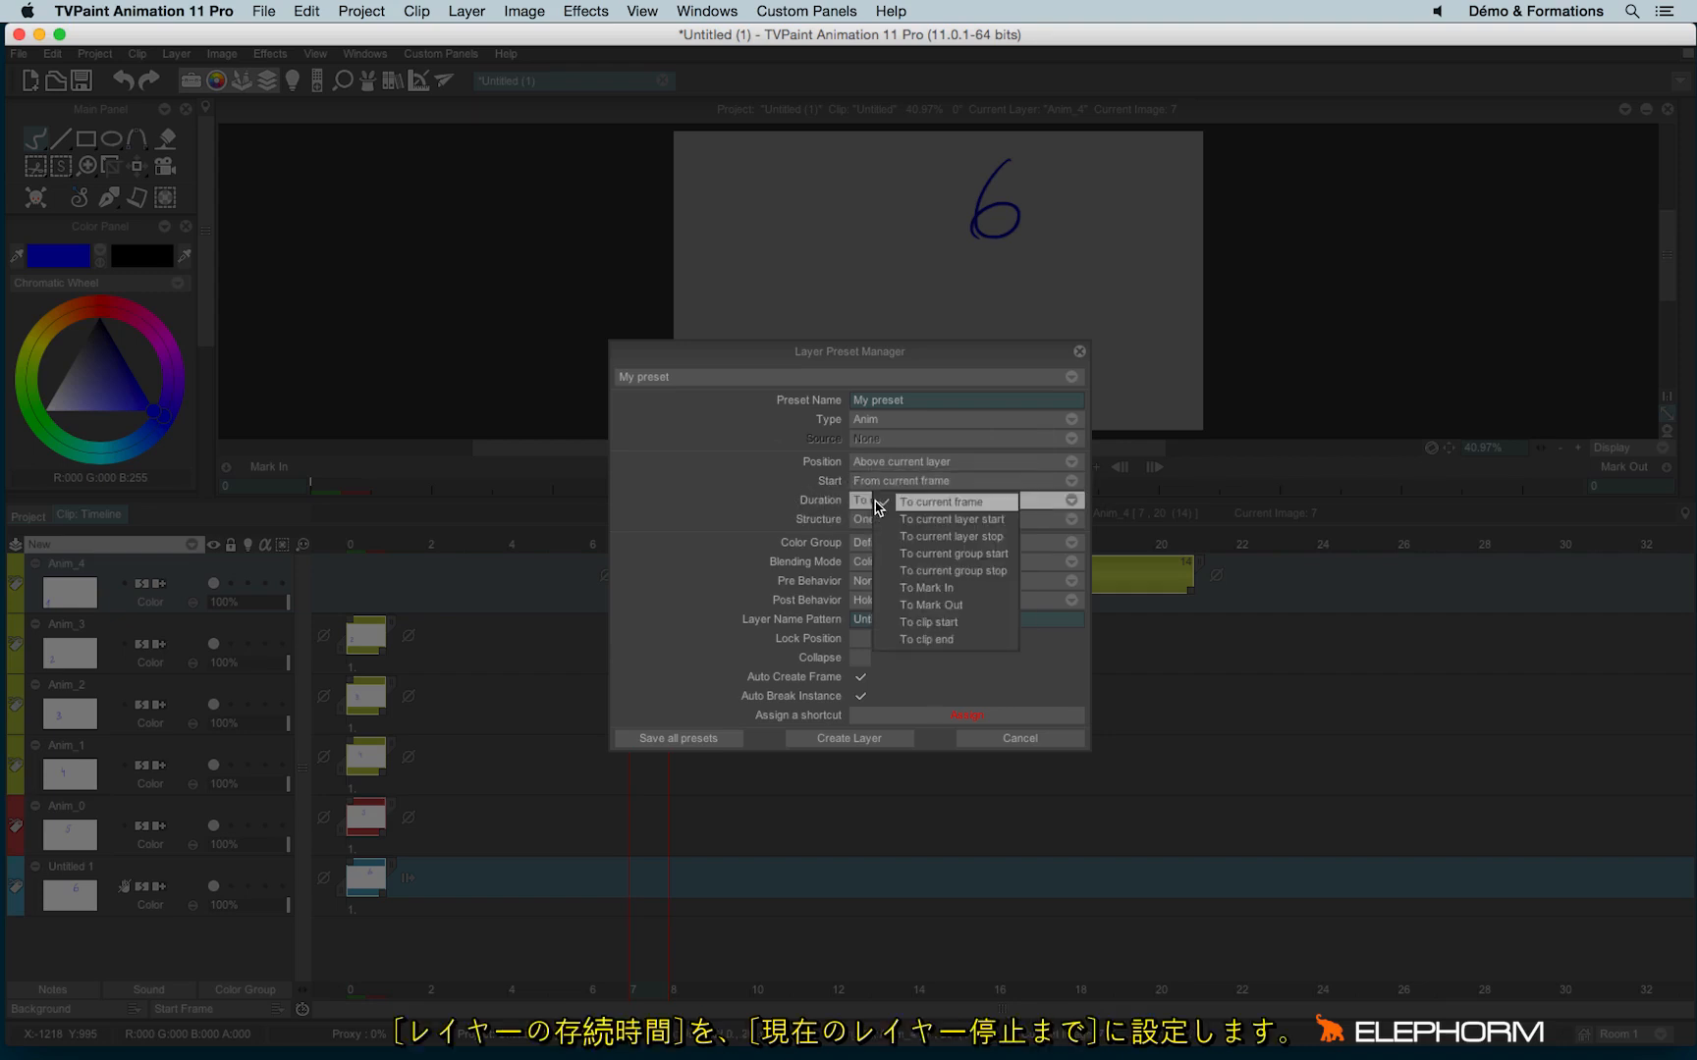
pyautogui.click(1007, 540)
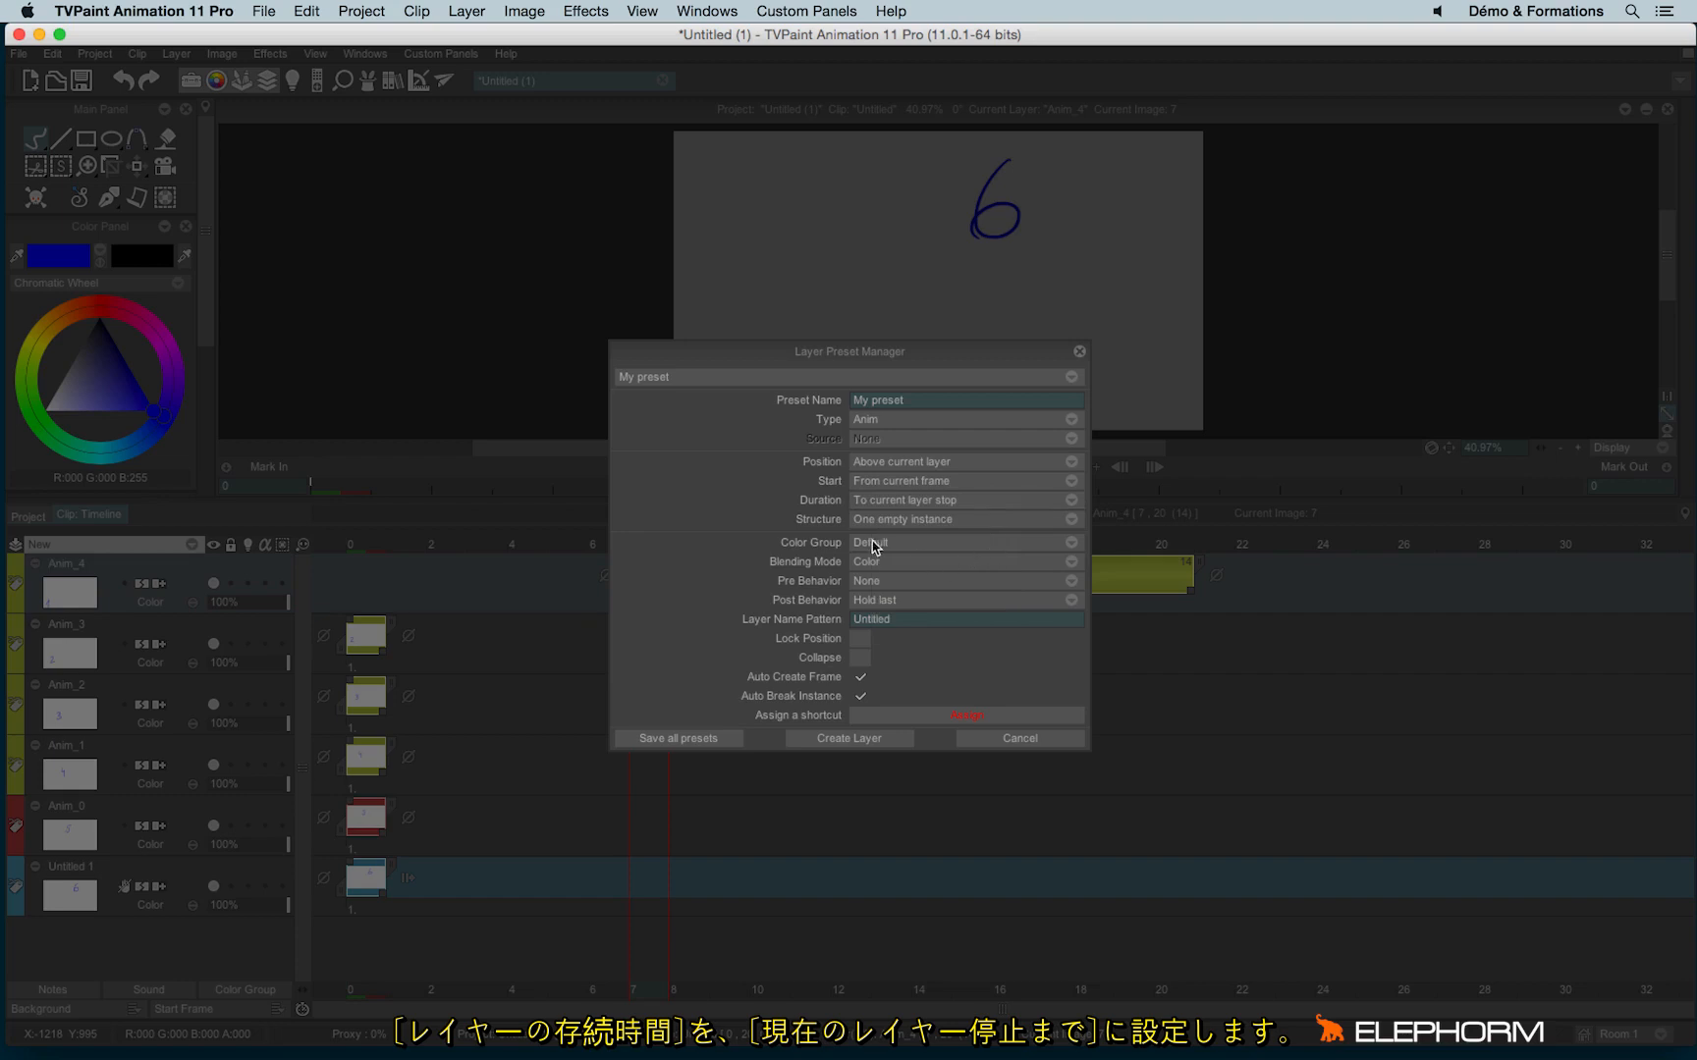
pyautogui.click(1079, 352)
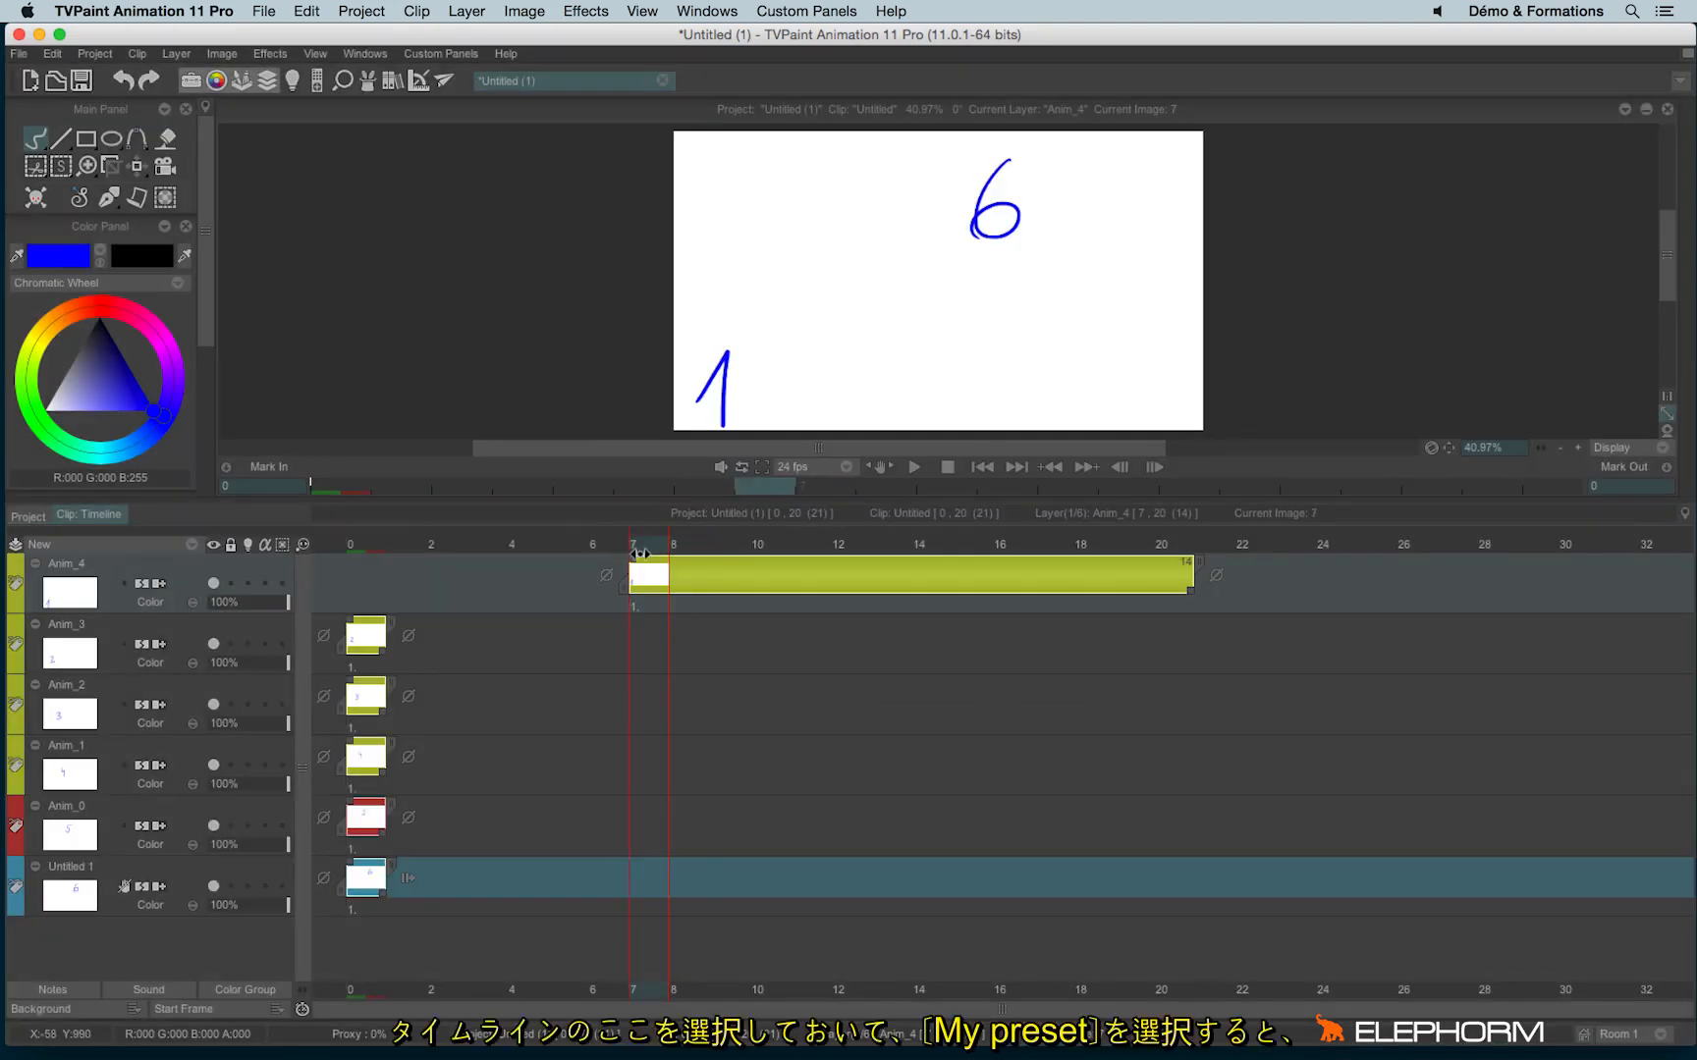
# - Create a new layer from My preset at frame 0 above Anim_4 and check where it ends
pyautogui.moveTo(652, 545); pyautogui.dragTo(363, 551)
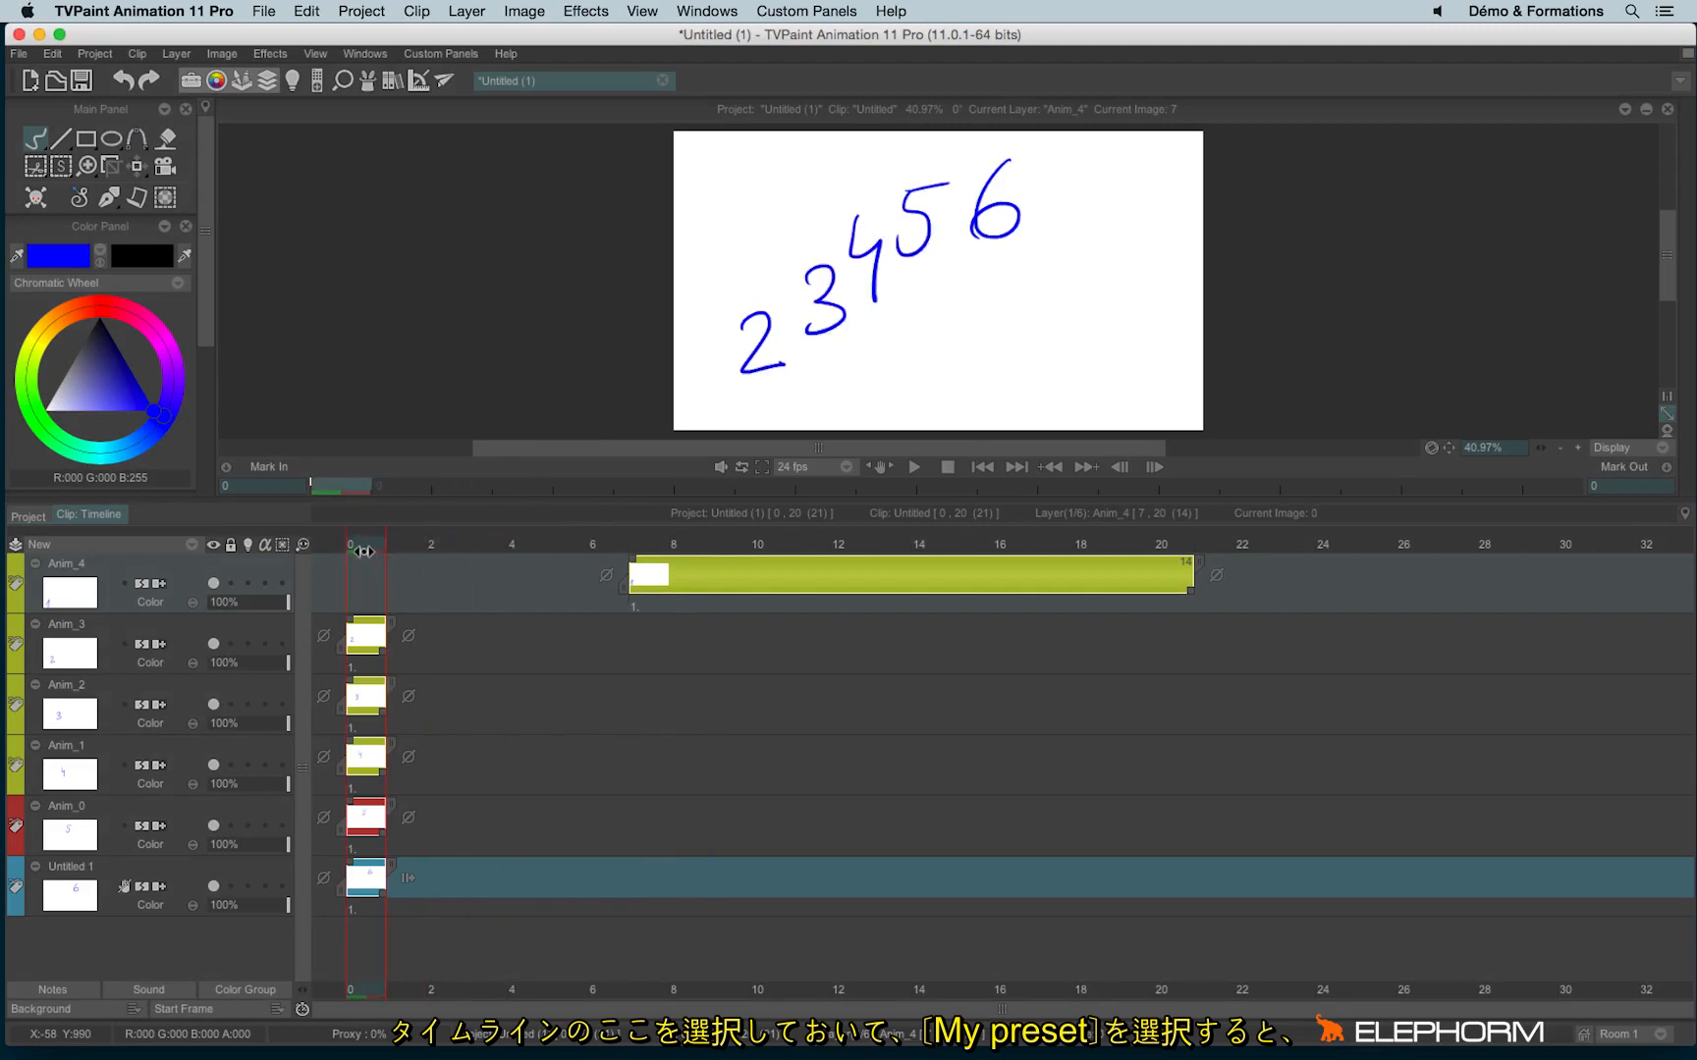
pyautogui.click(180, 545)
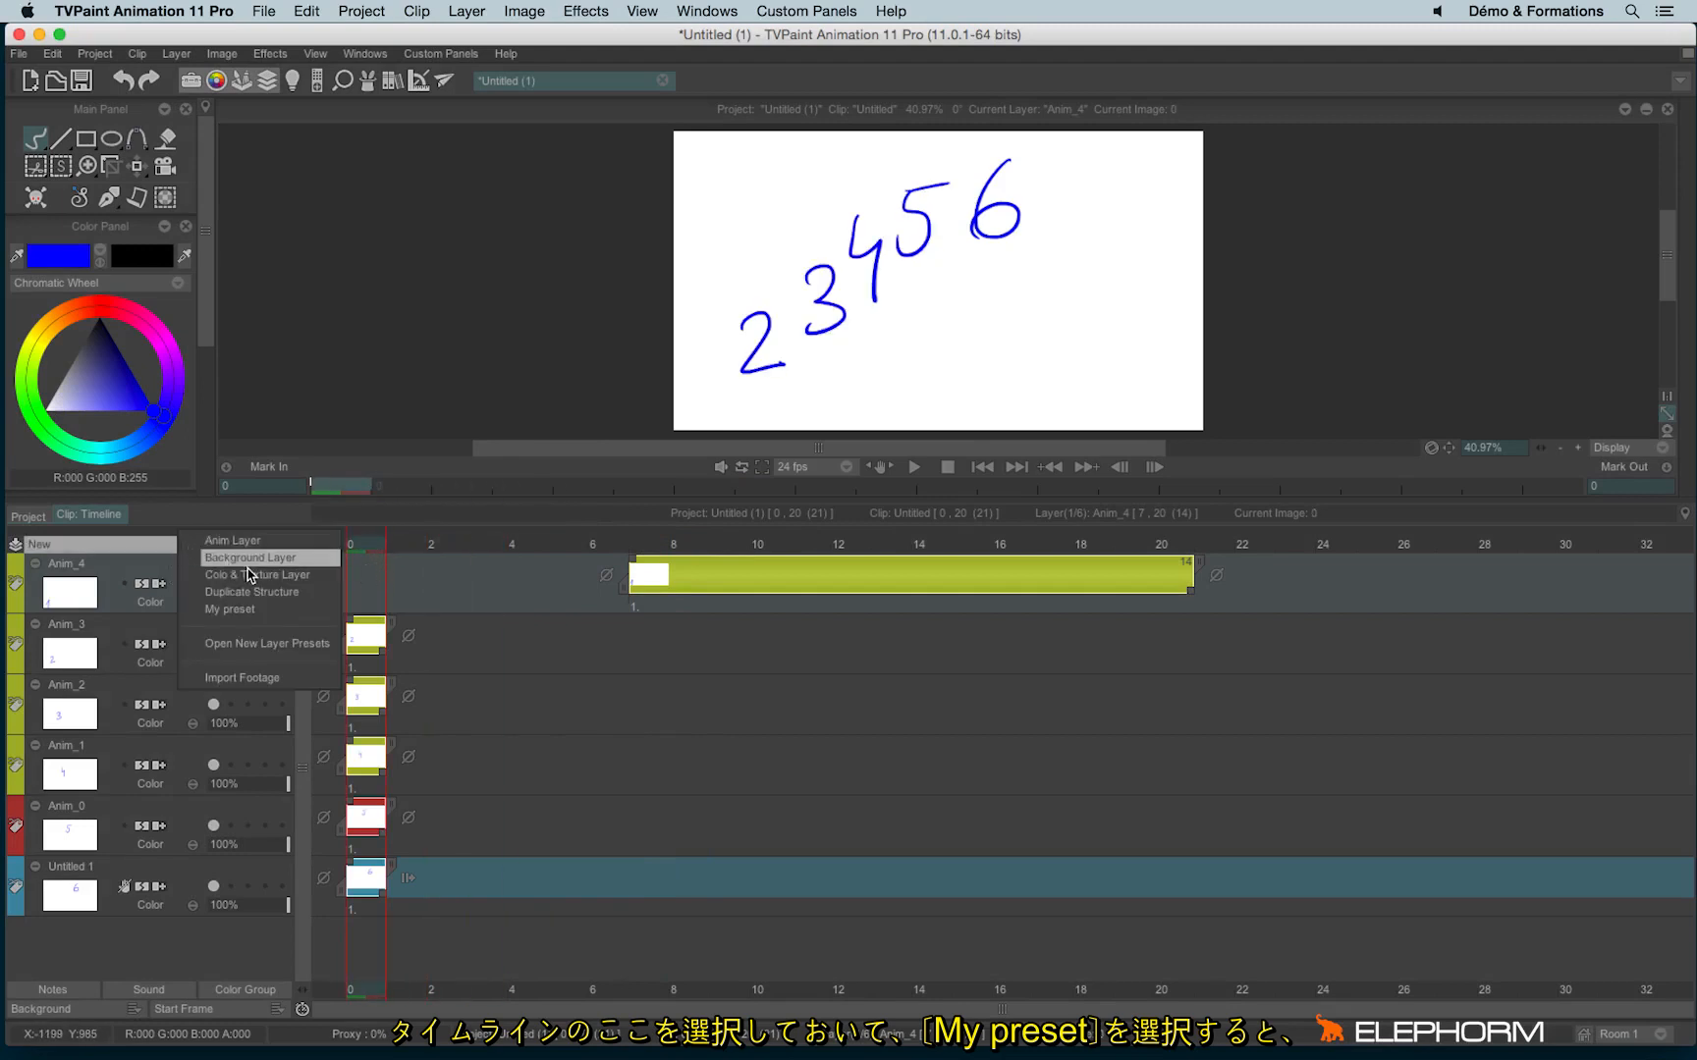
pyautogui.click(324, 601)
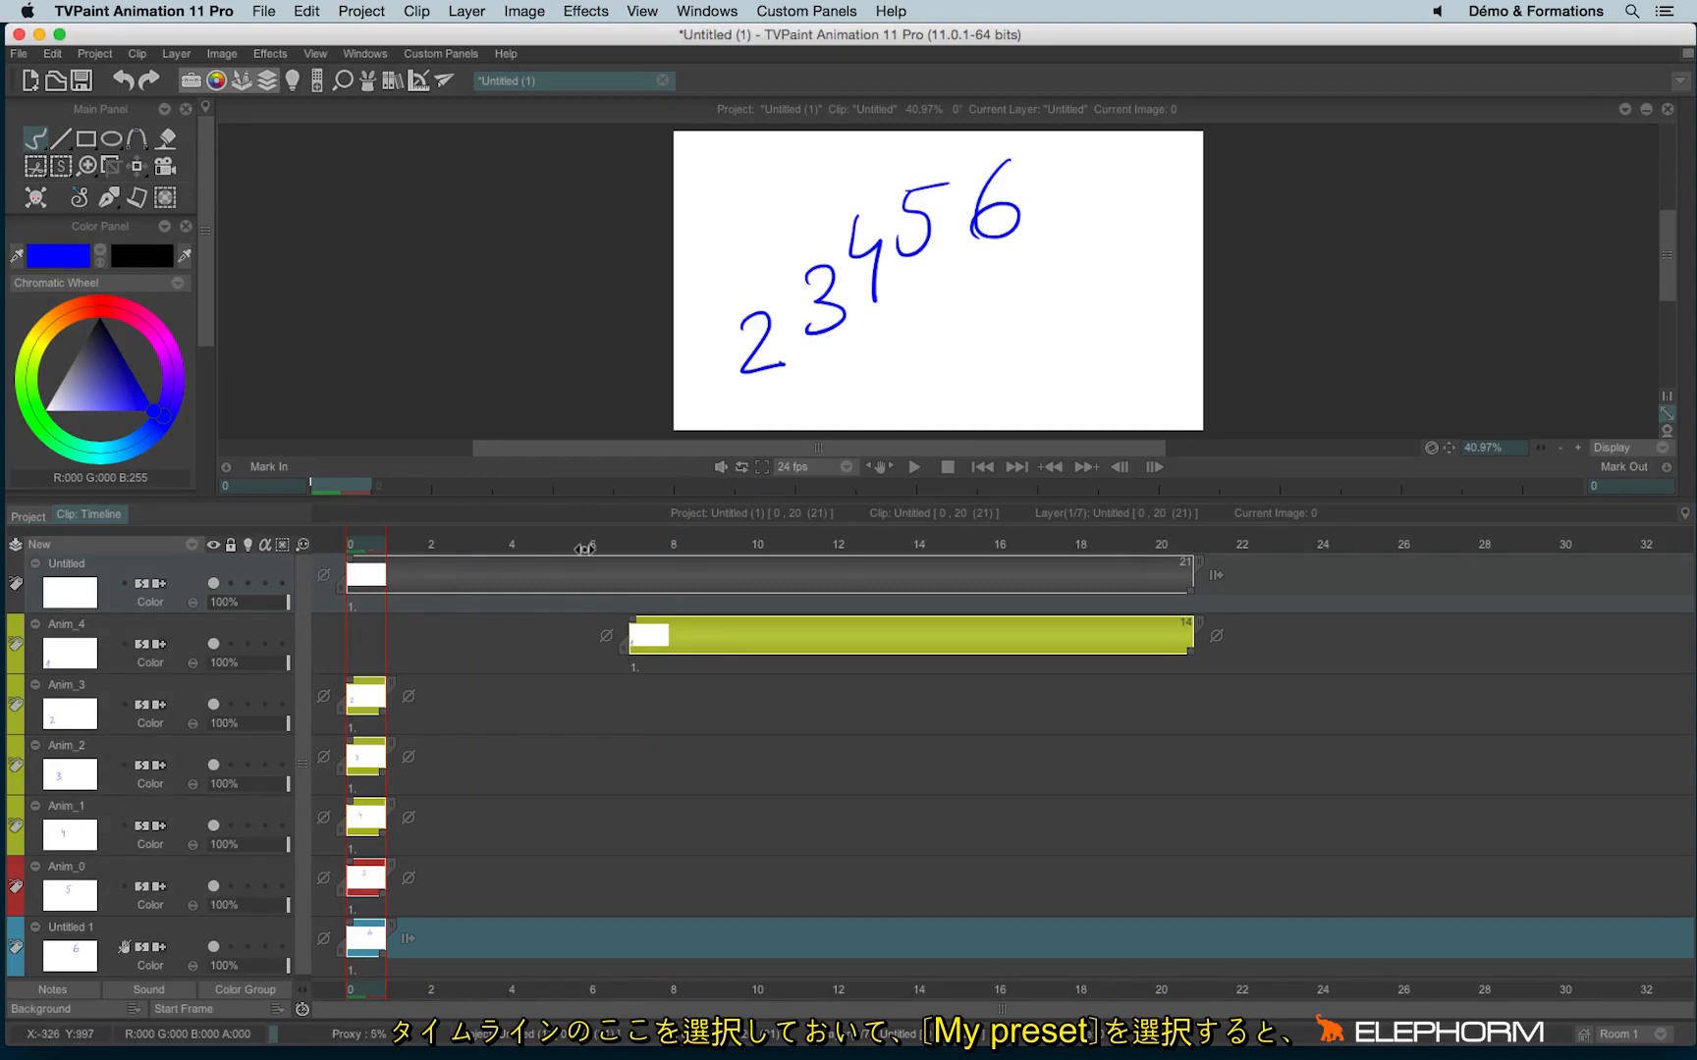
pyautogui.click(1179, 545)
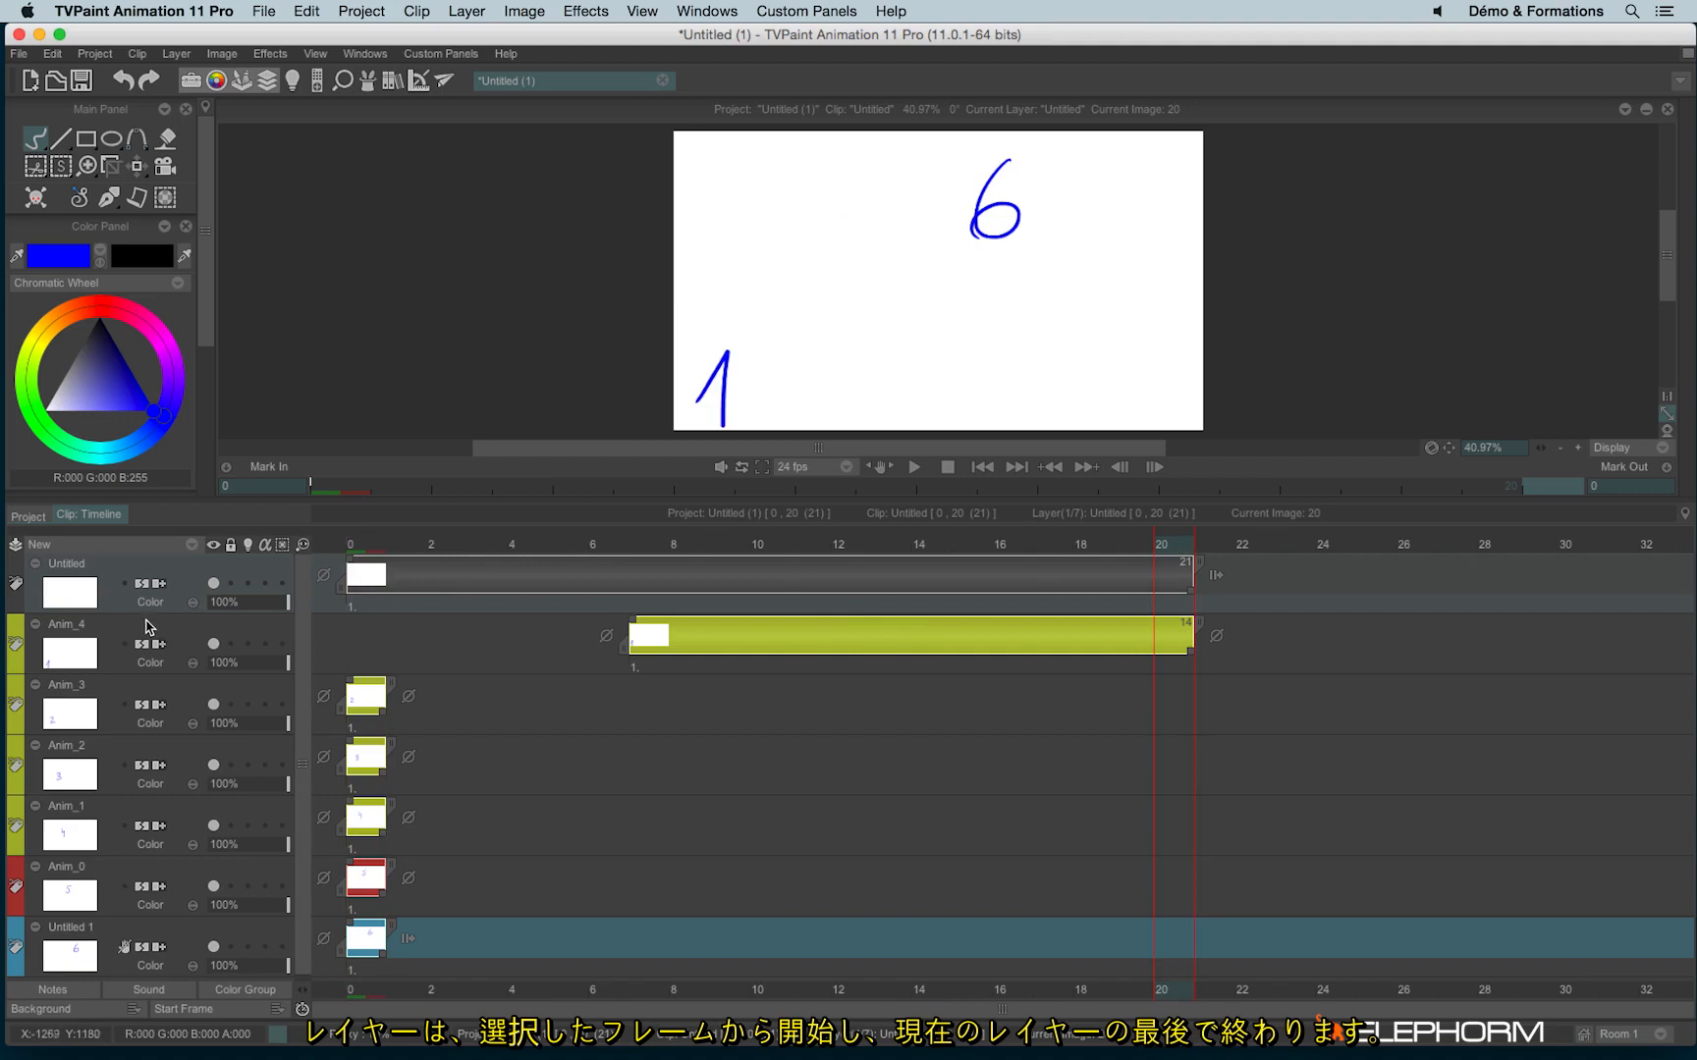
pyautogui.click(148, 628)
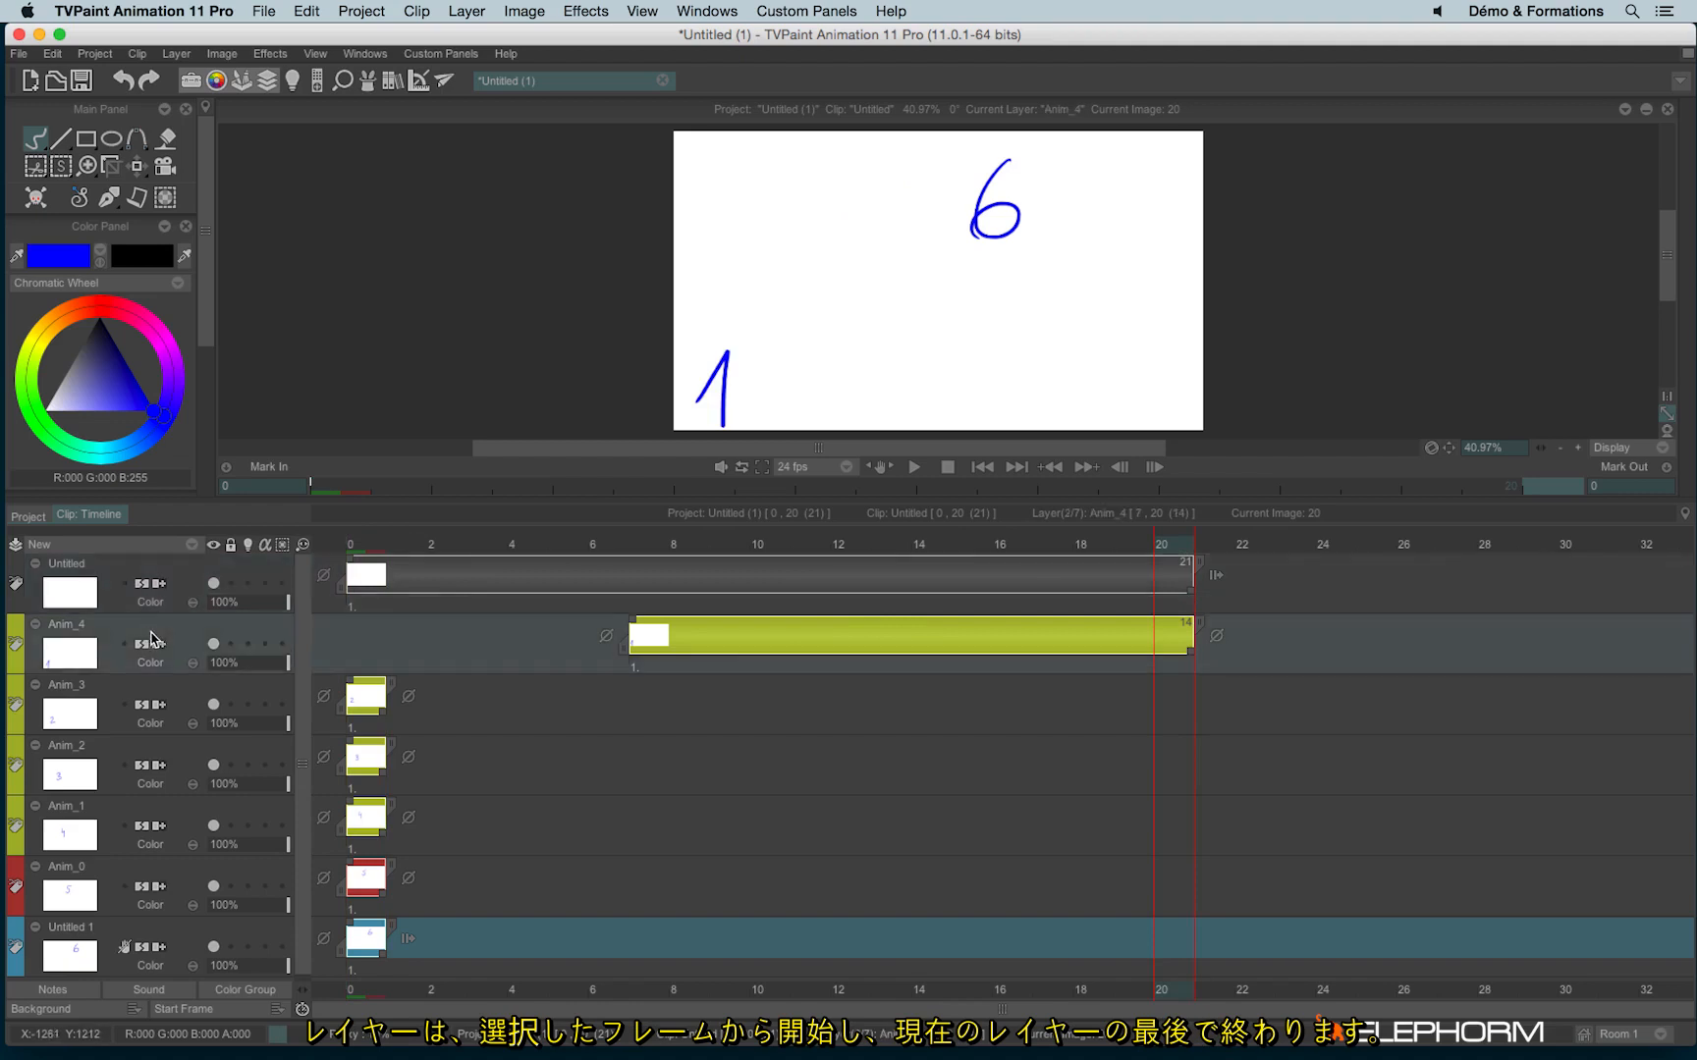
pyautogui.click(177, 559)
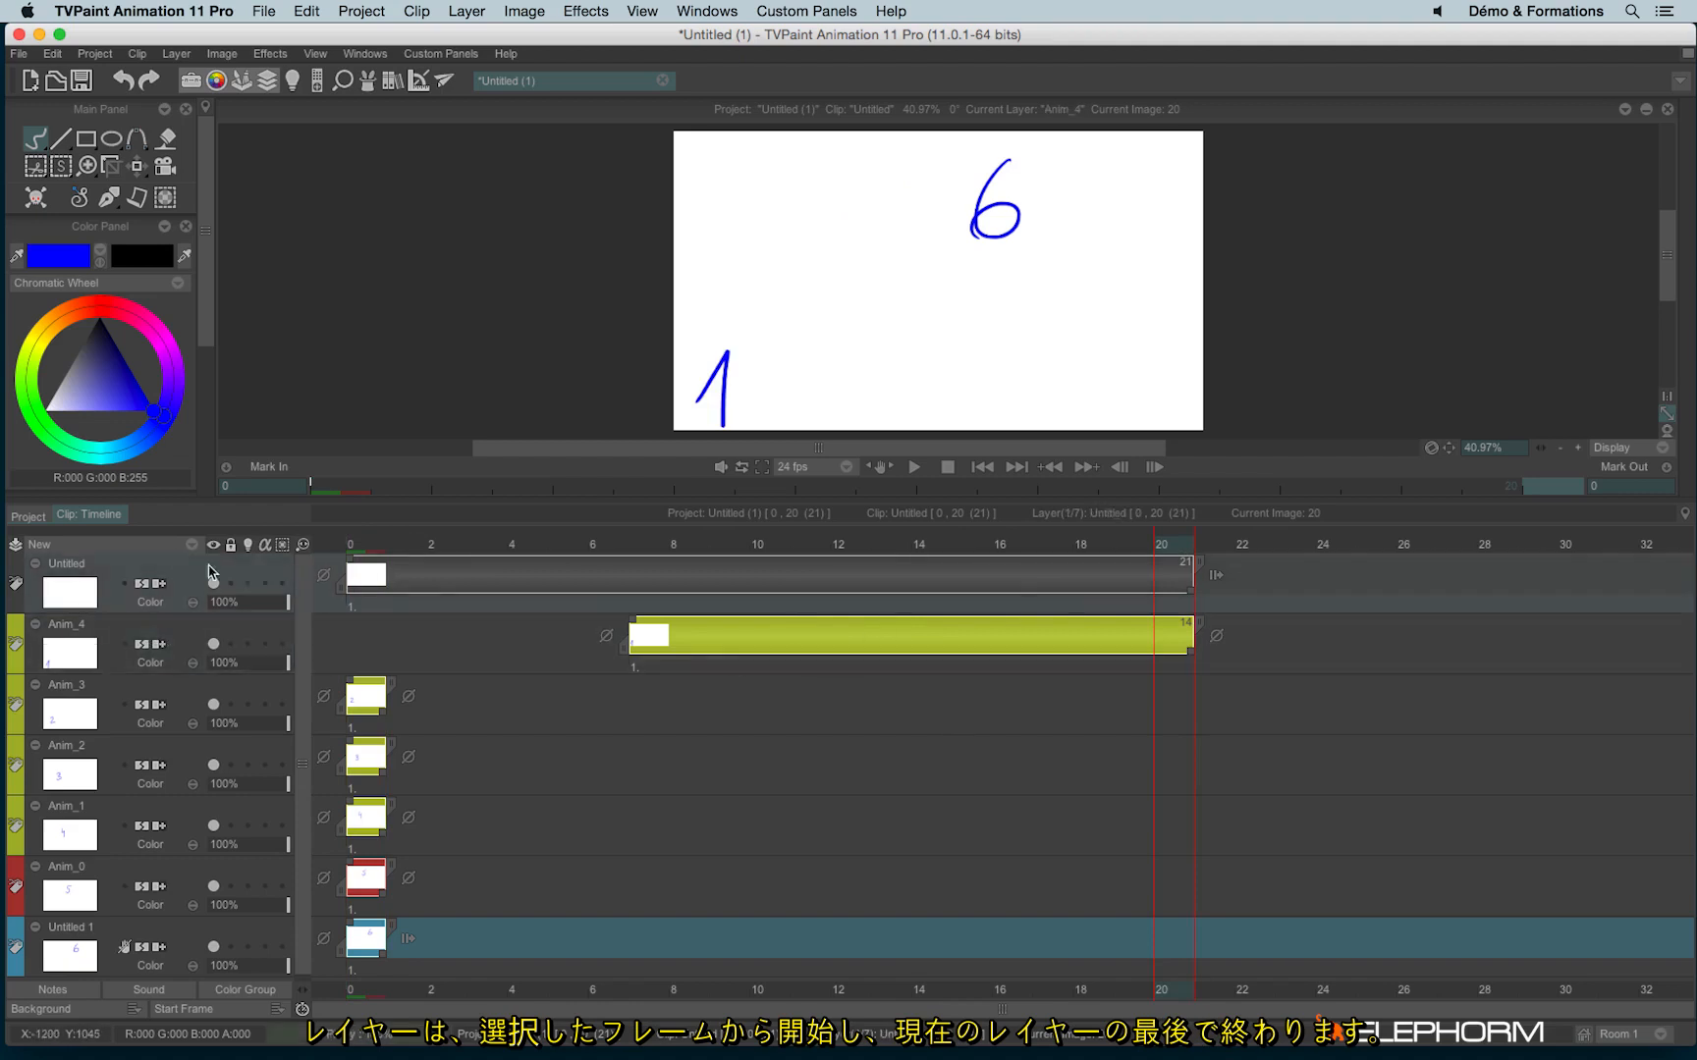
# - Set the structure of My preset to Several empty instances
pyautogui.click(145, 546)
pyautogui.click(215, 652)
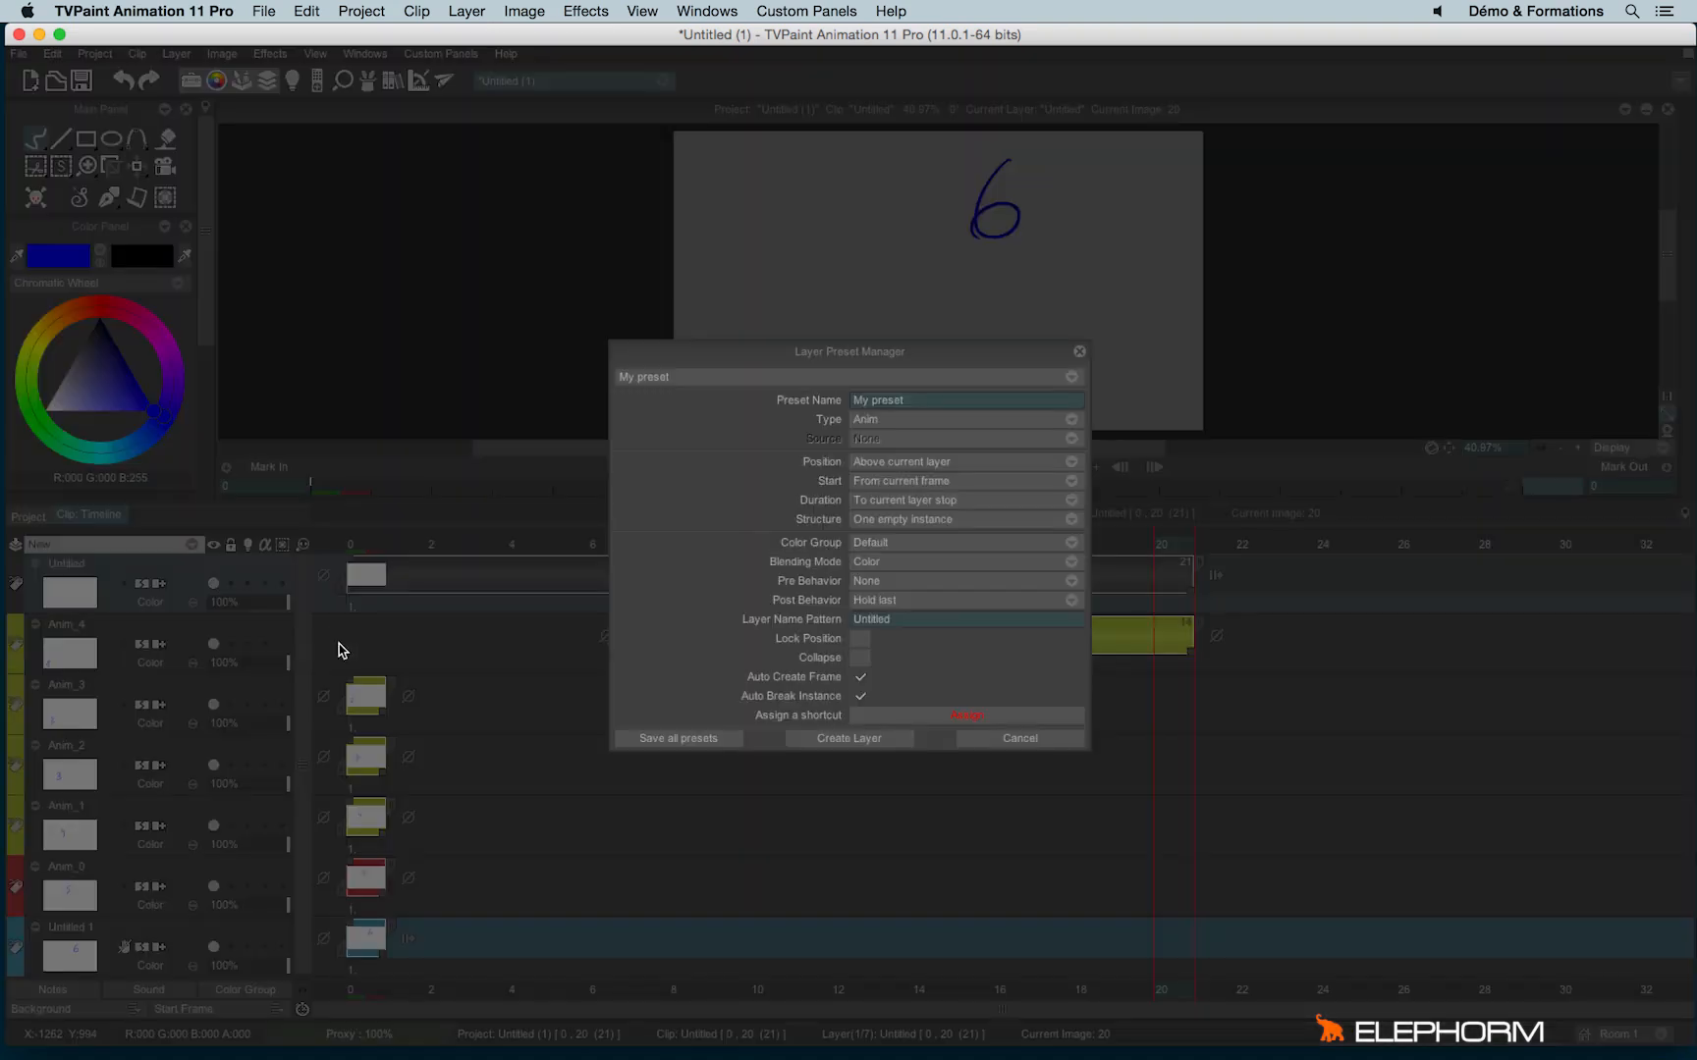
pyautogui.click(863, 521)
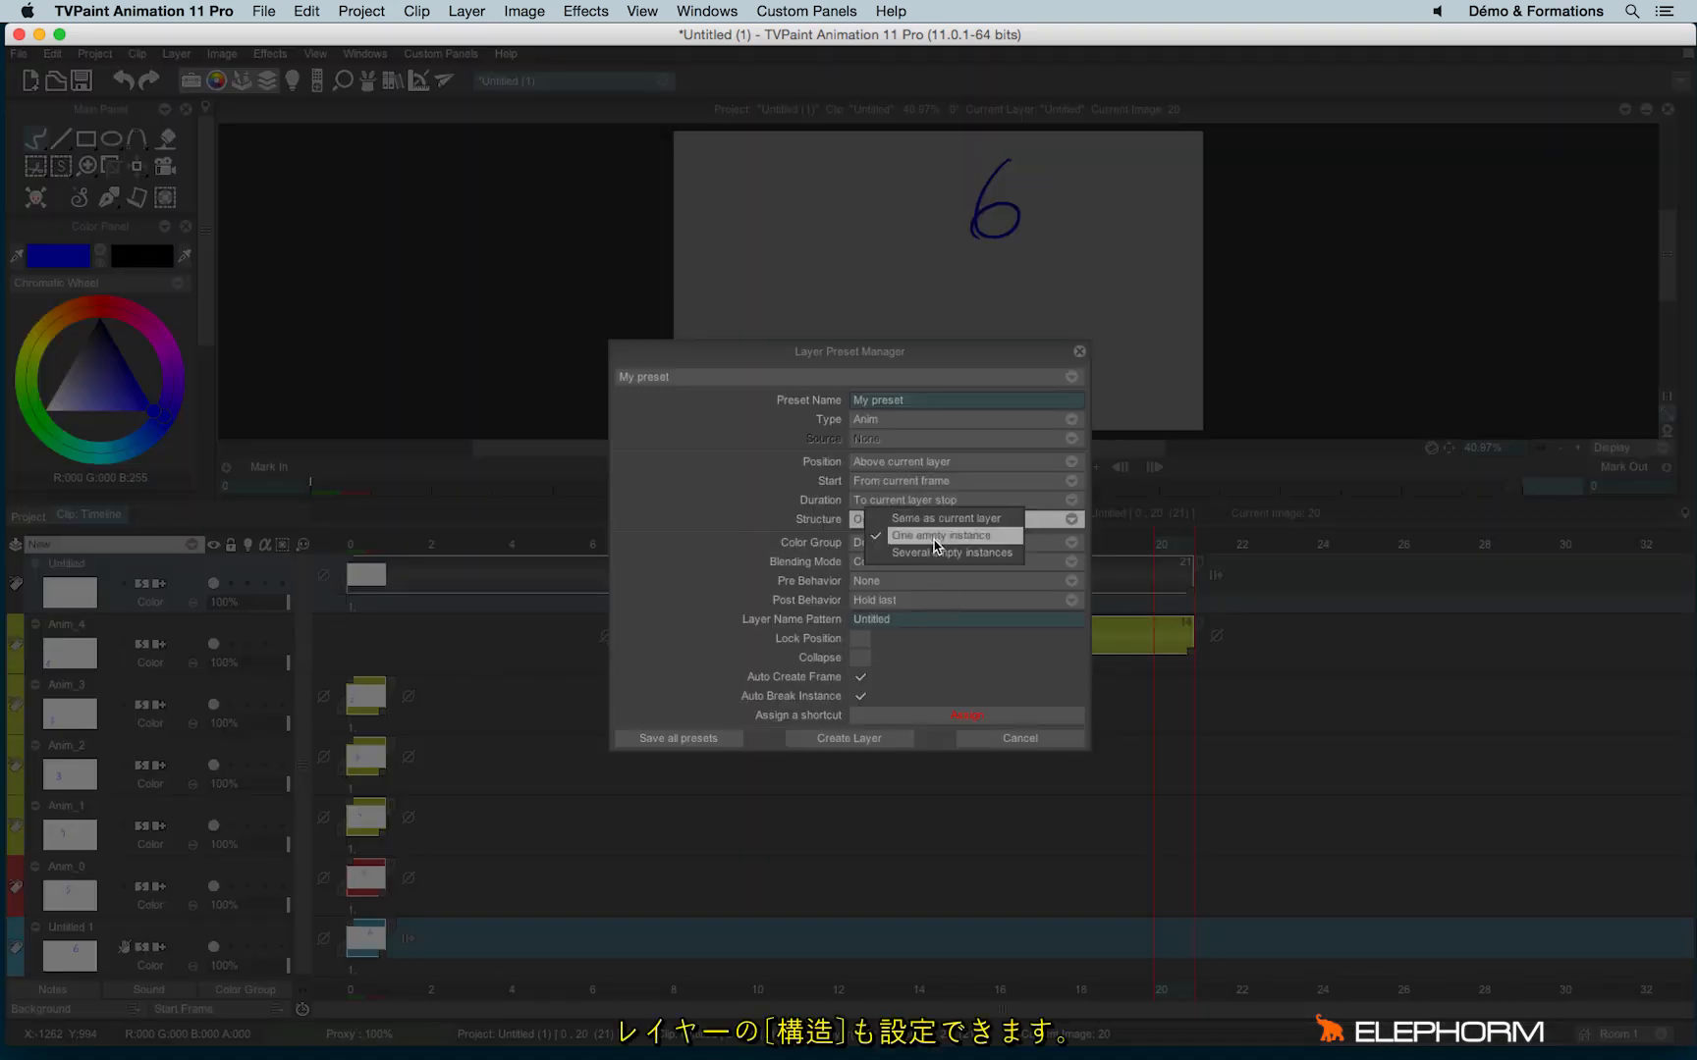
pyautogui.click(1010, 554)
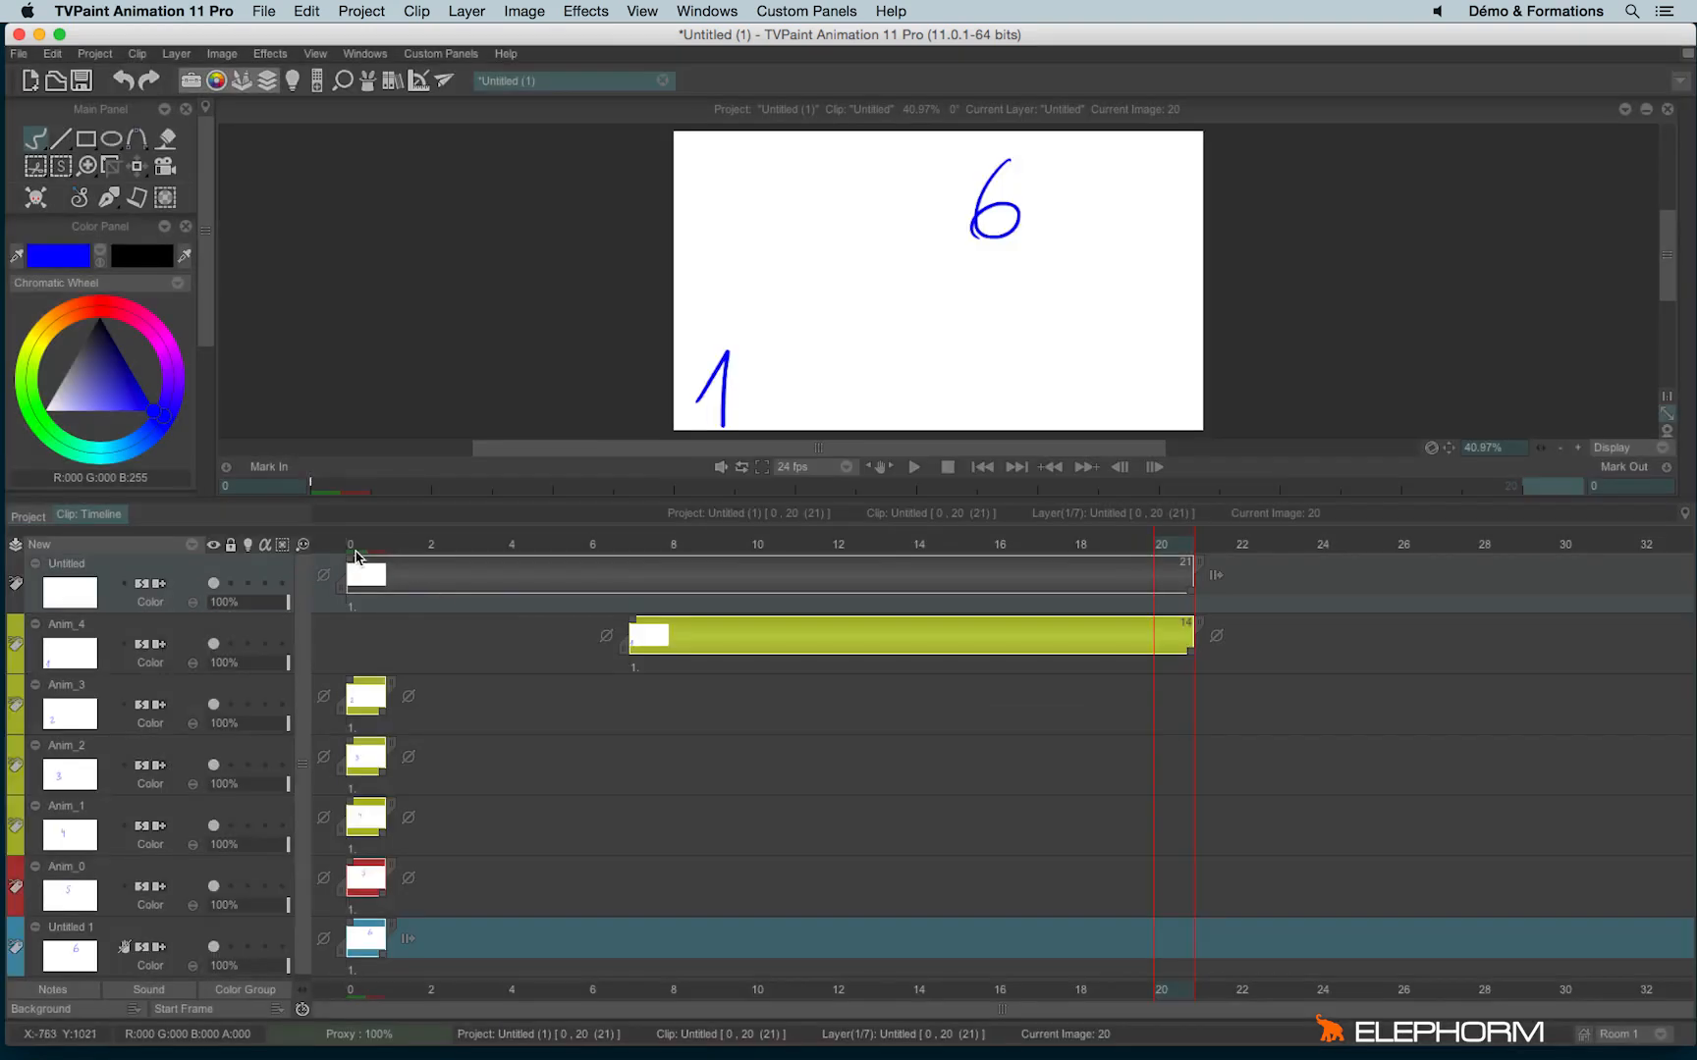
# - Create another layer from My preset starting at frame 0, above the first Untitled layer
pyautogui.click(356, 552)
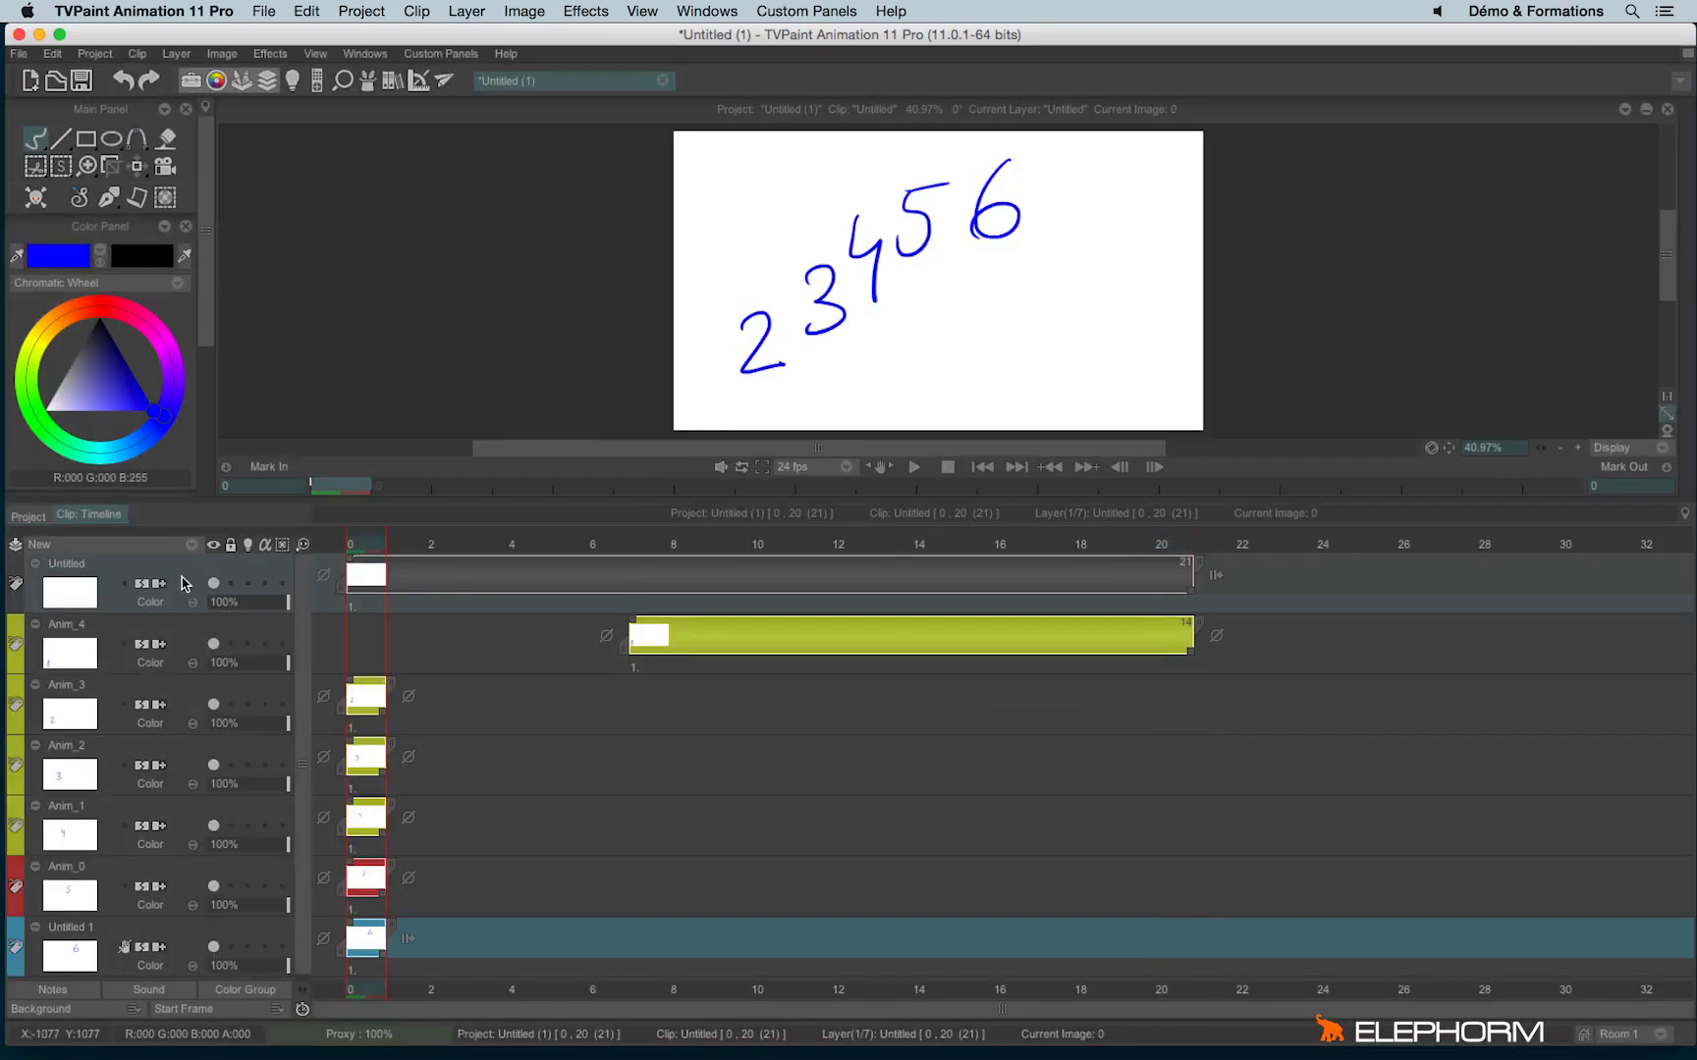
pyautogui.click(128, 552)
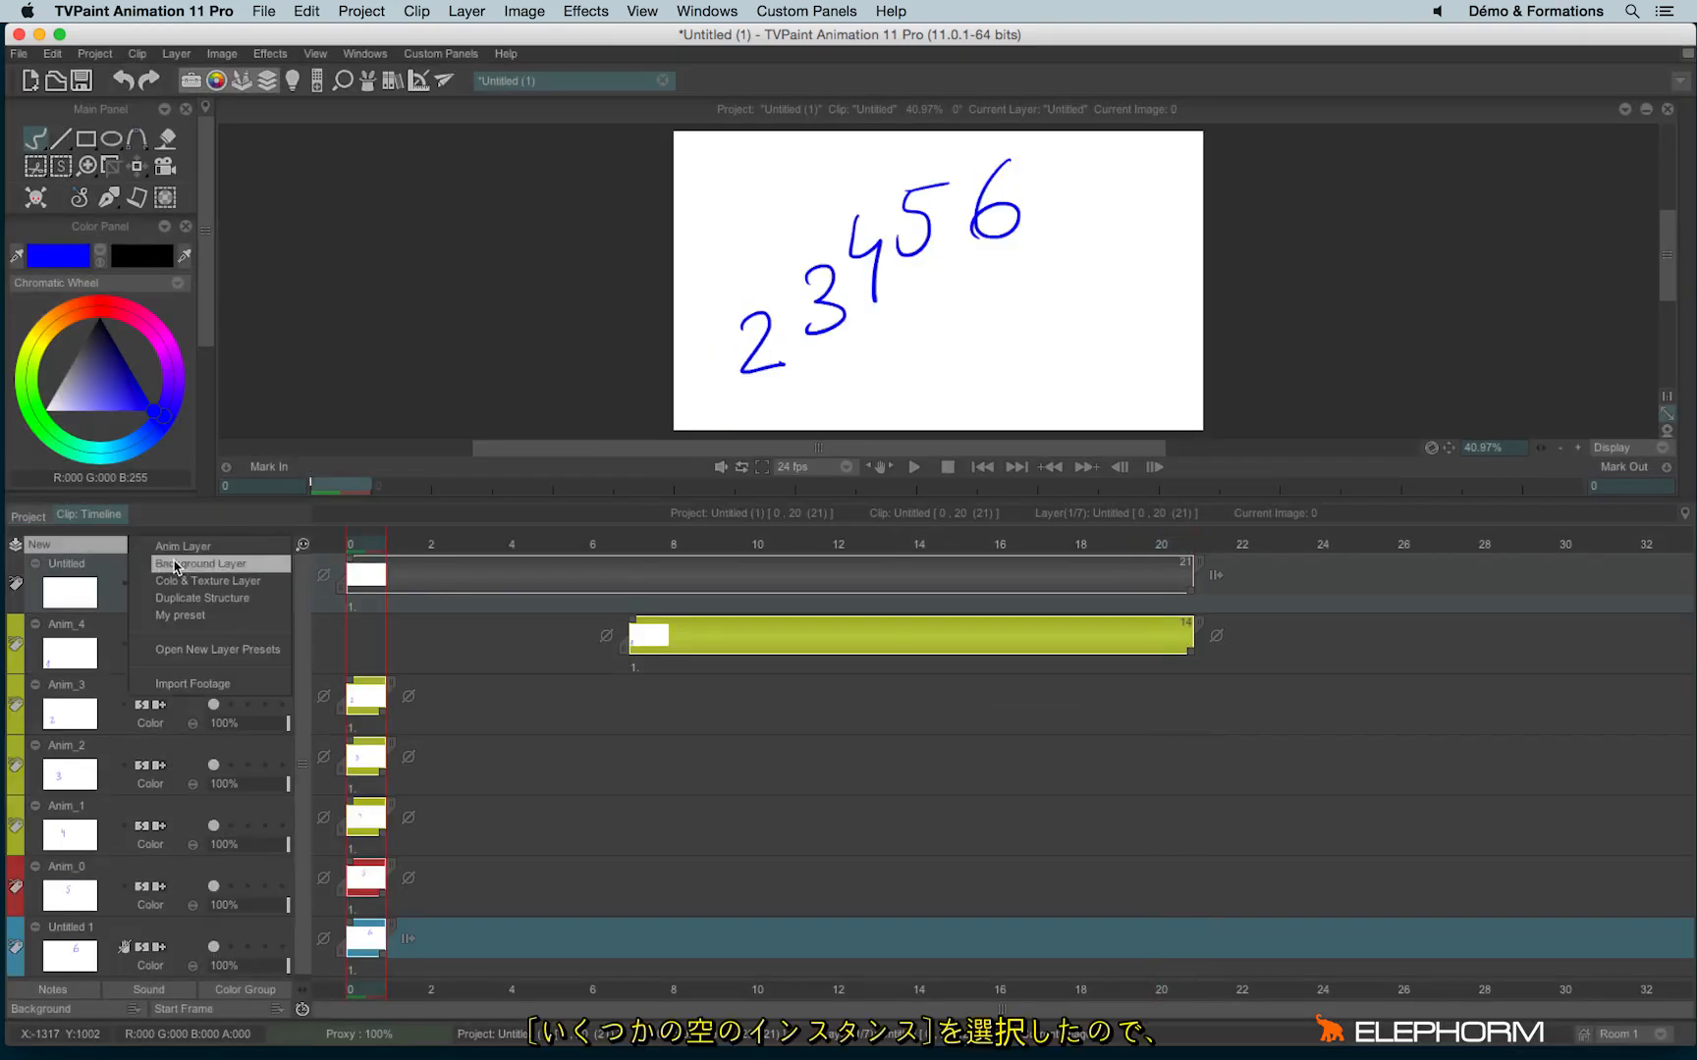
pyautogui.click(224, 617)
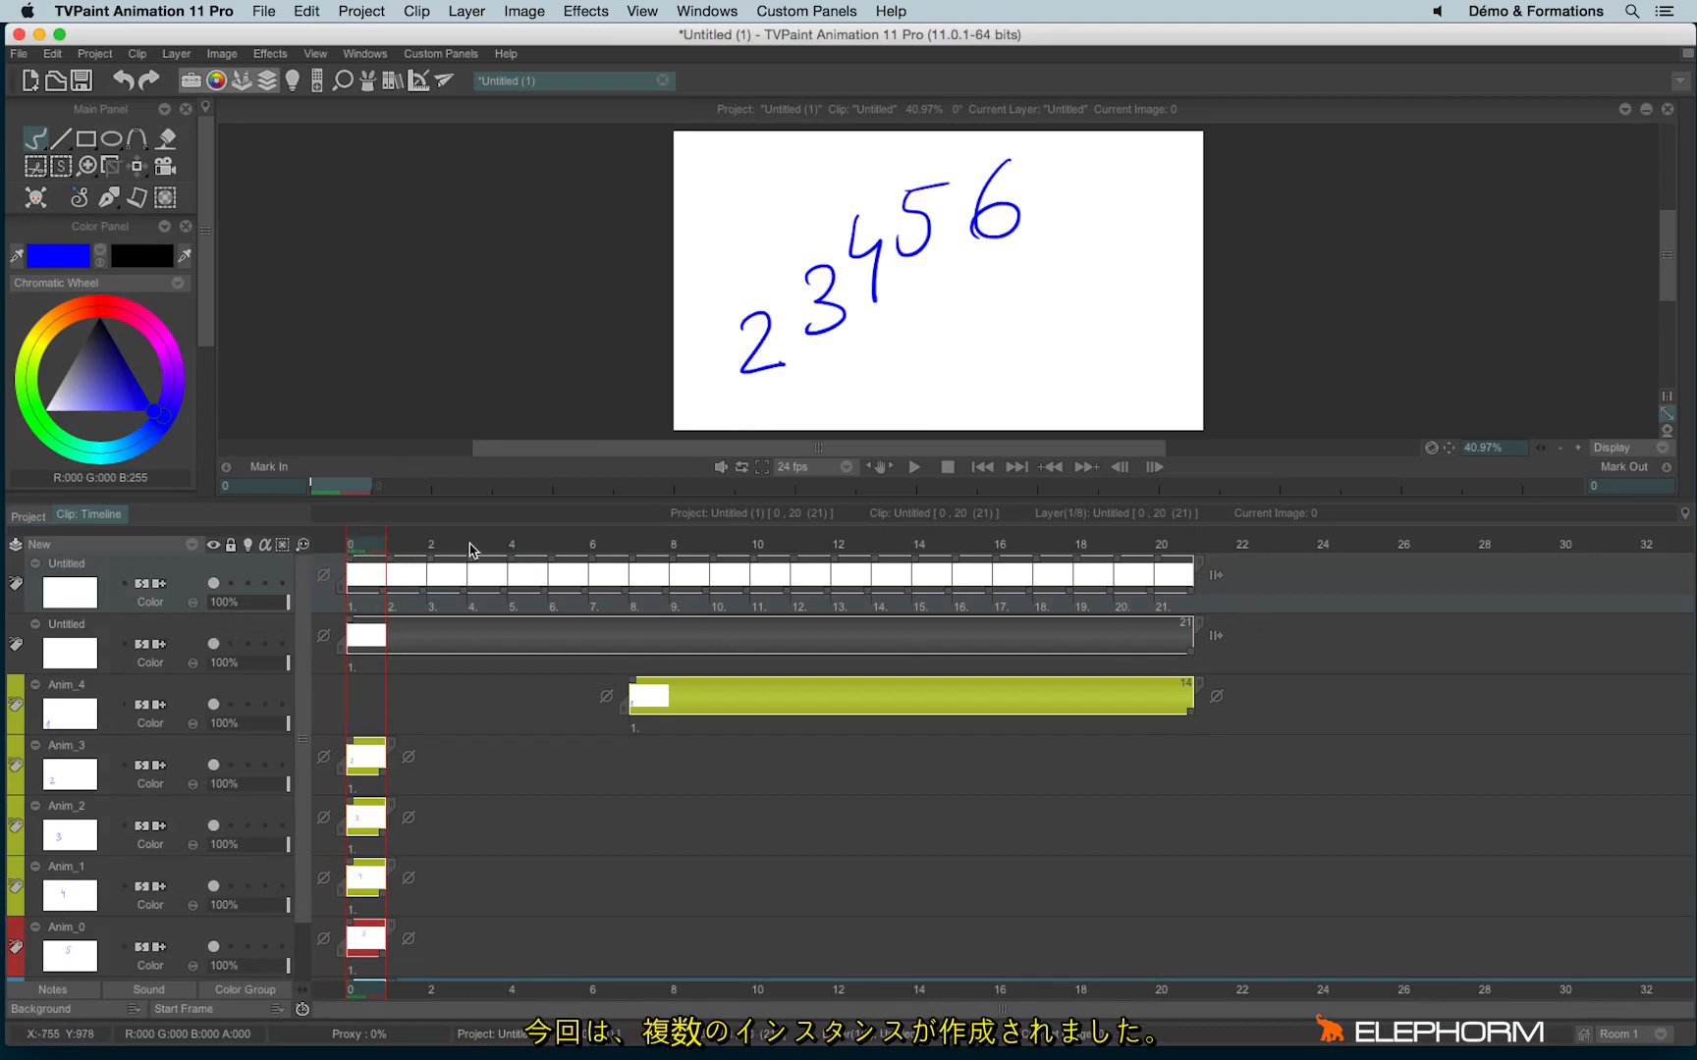
# - Try creating a layer from My preset starting at frame 2 and undo it
pyautogui.moveTo(402, 549)
pyautogui.mouseDown()
pyautogui.moveTo(727, 535)
pyautogui.moveTo(429, 546)
pyautogui.mouseUp()
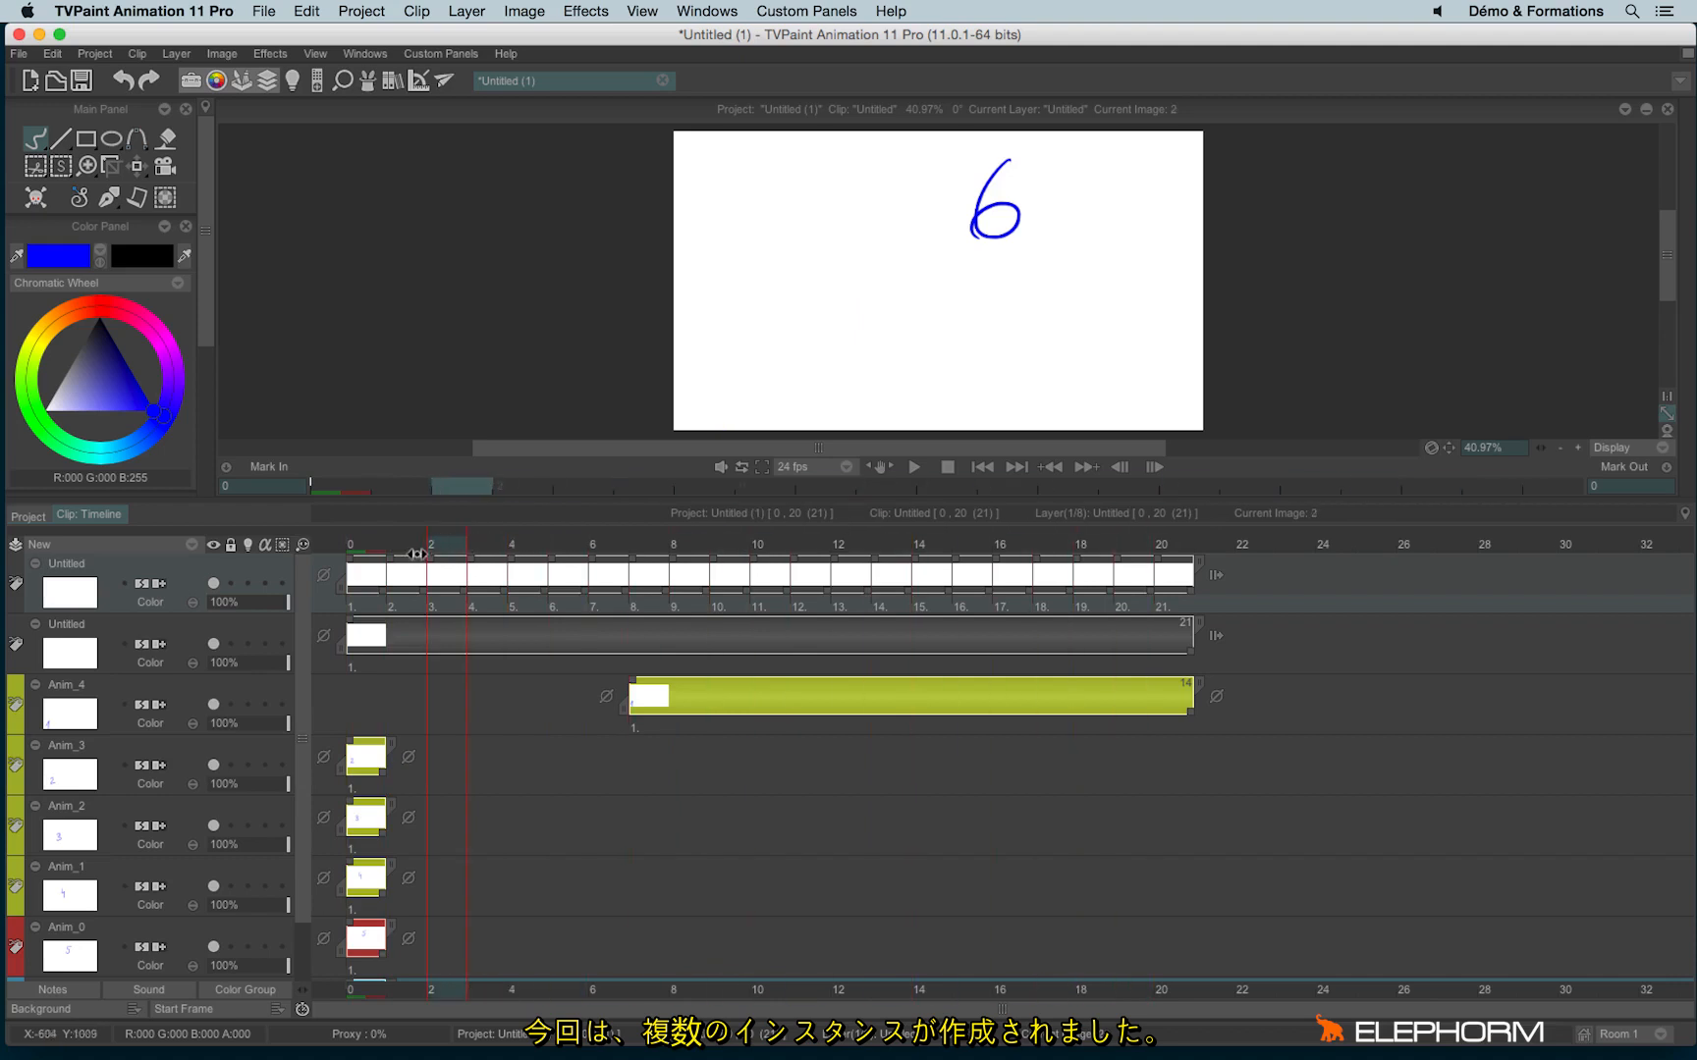
pyautogui.click(158, 547)
pyautogui.click(263, 620)
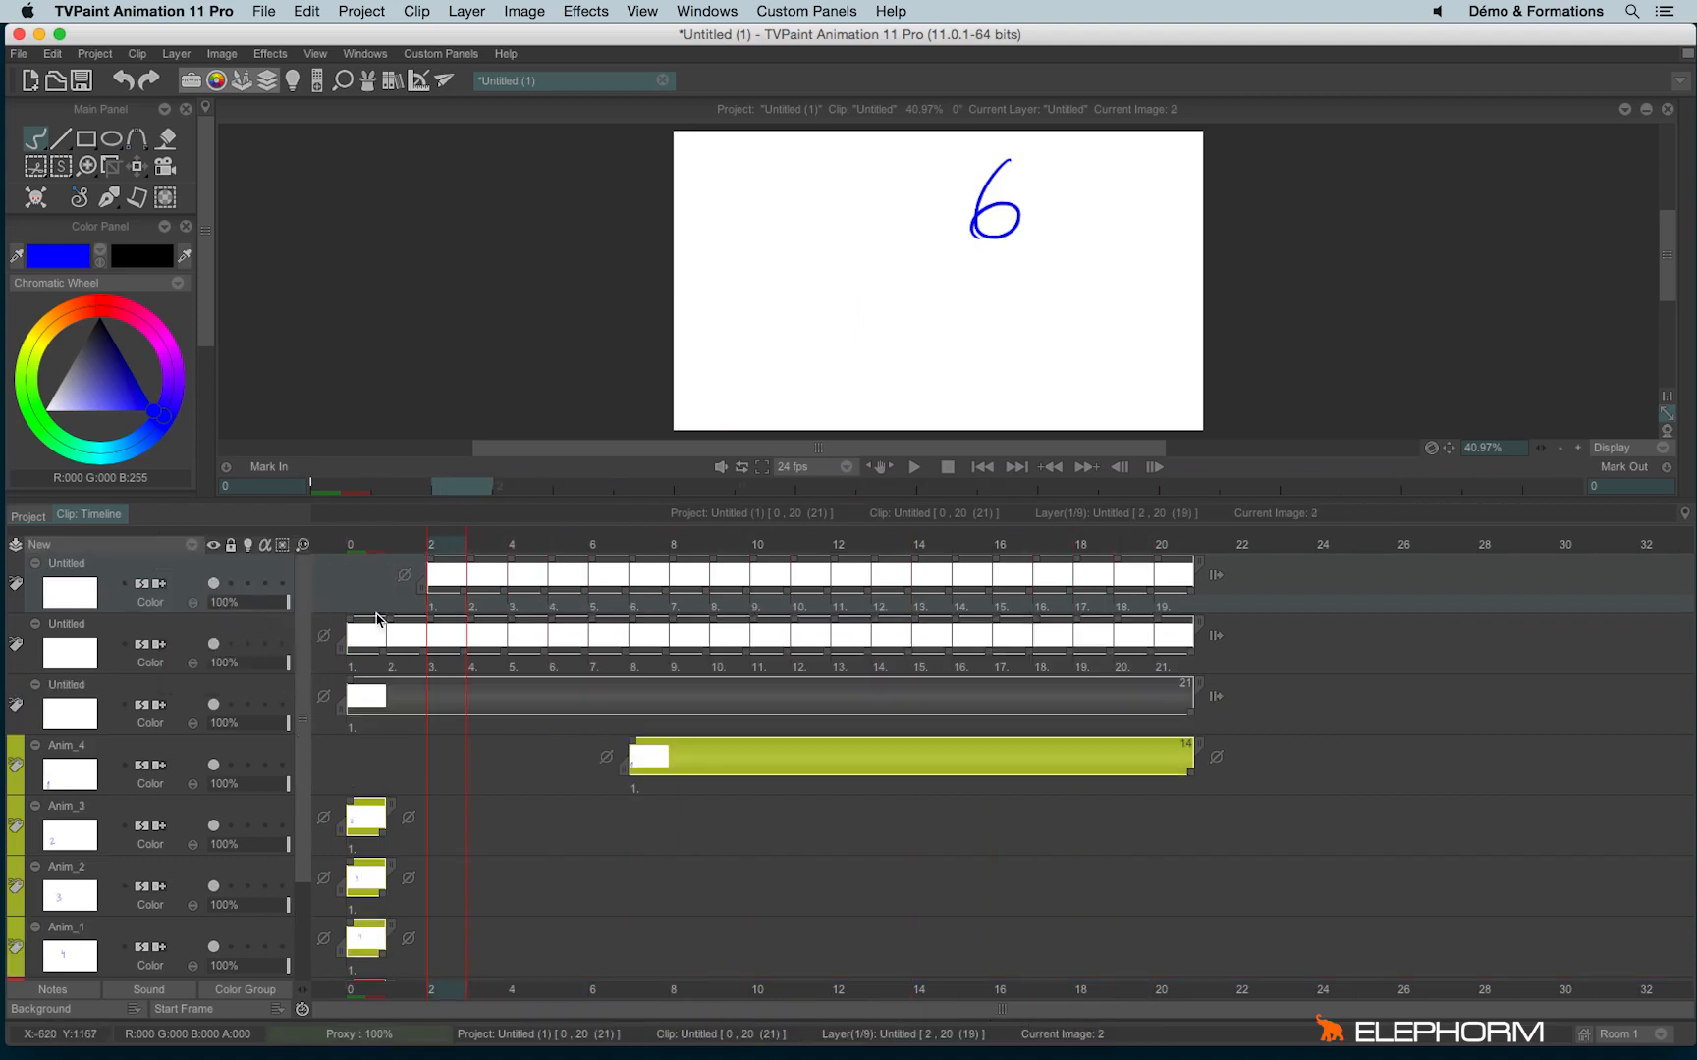
pyautogui.hotkey('ctrl', 'z')
# - Examine the color group, blending mode, pre behavior, post behavior and layer name pattern options of My preset
pyautogui.click(158, 546)
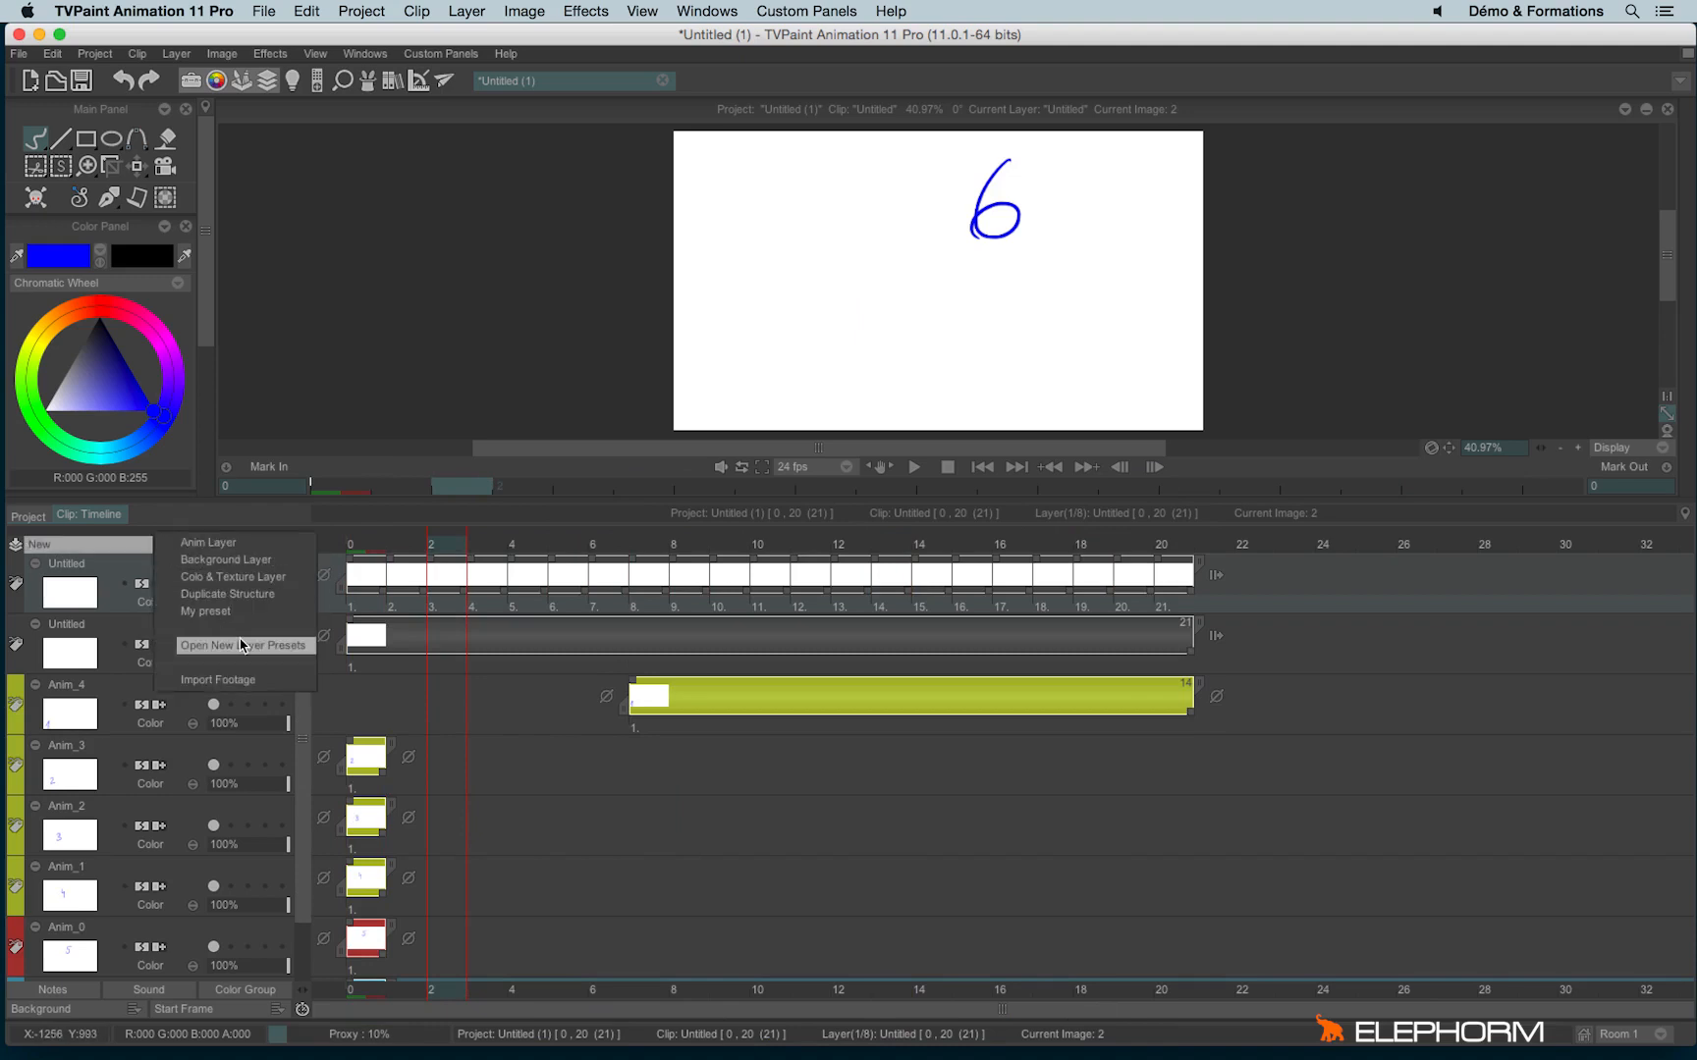
pyautogui.click(244, 646)
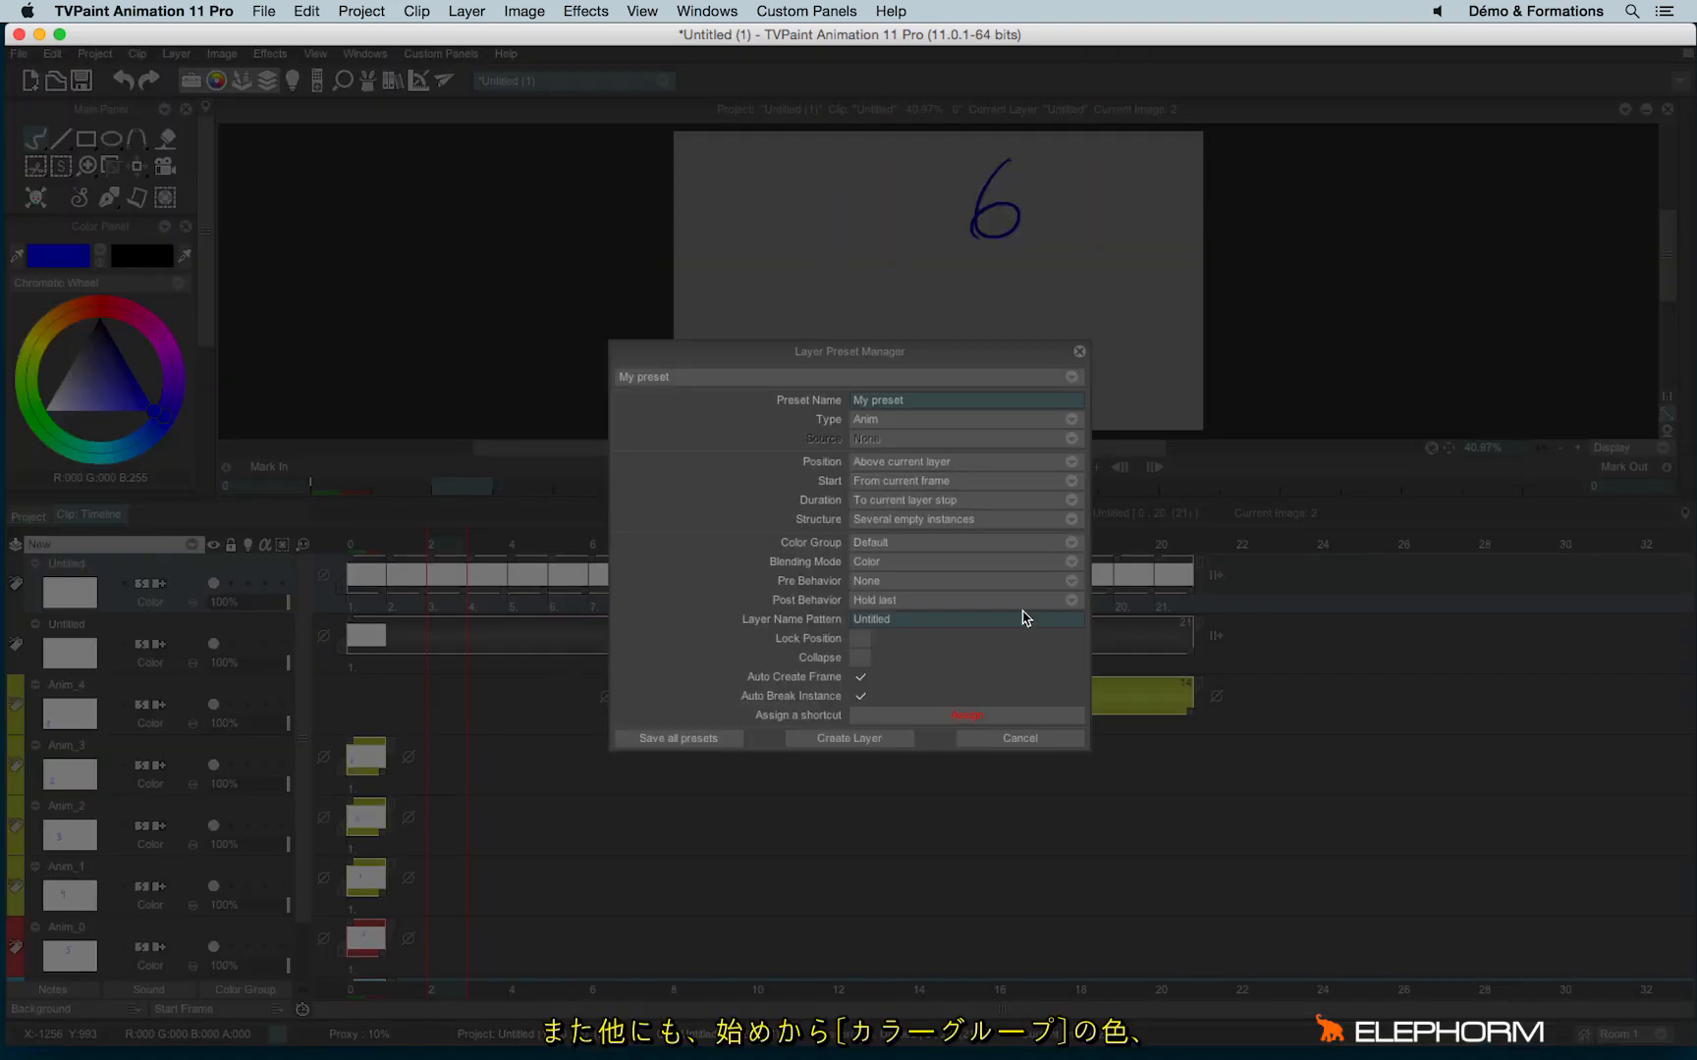
pyautogui.click(869, 551)
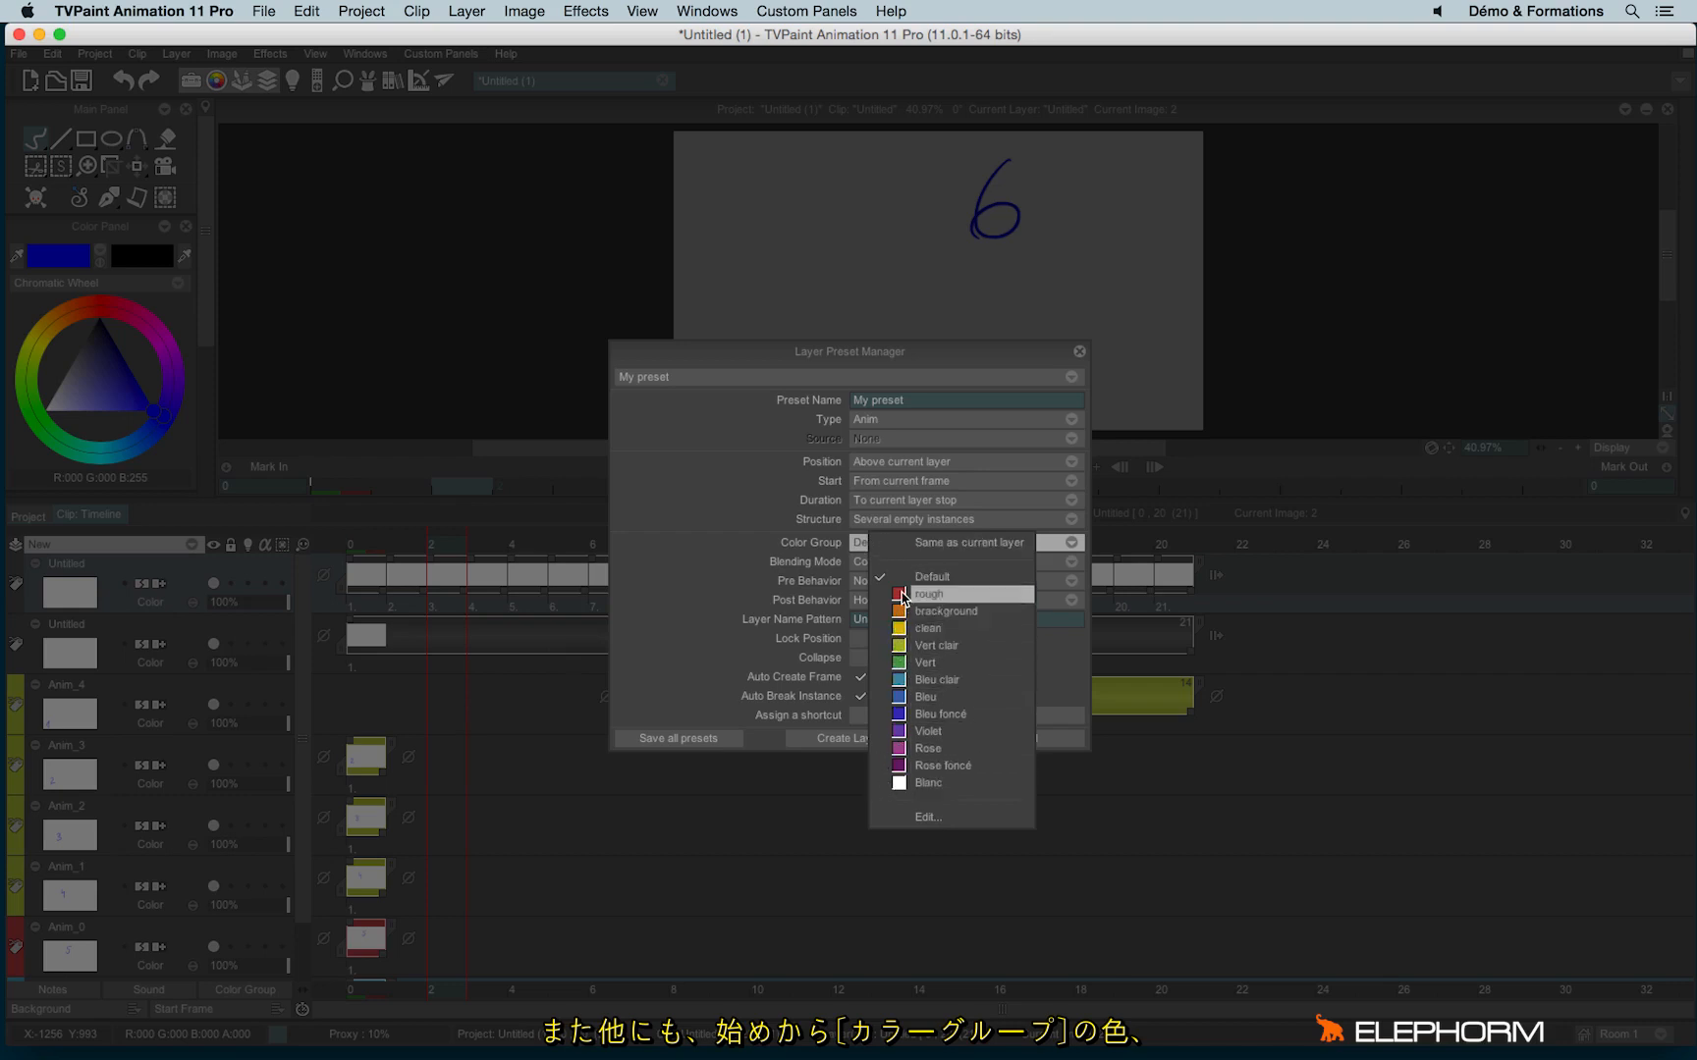
pyautogui.click(775, 572)
pyautogui.click(868, 563)
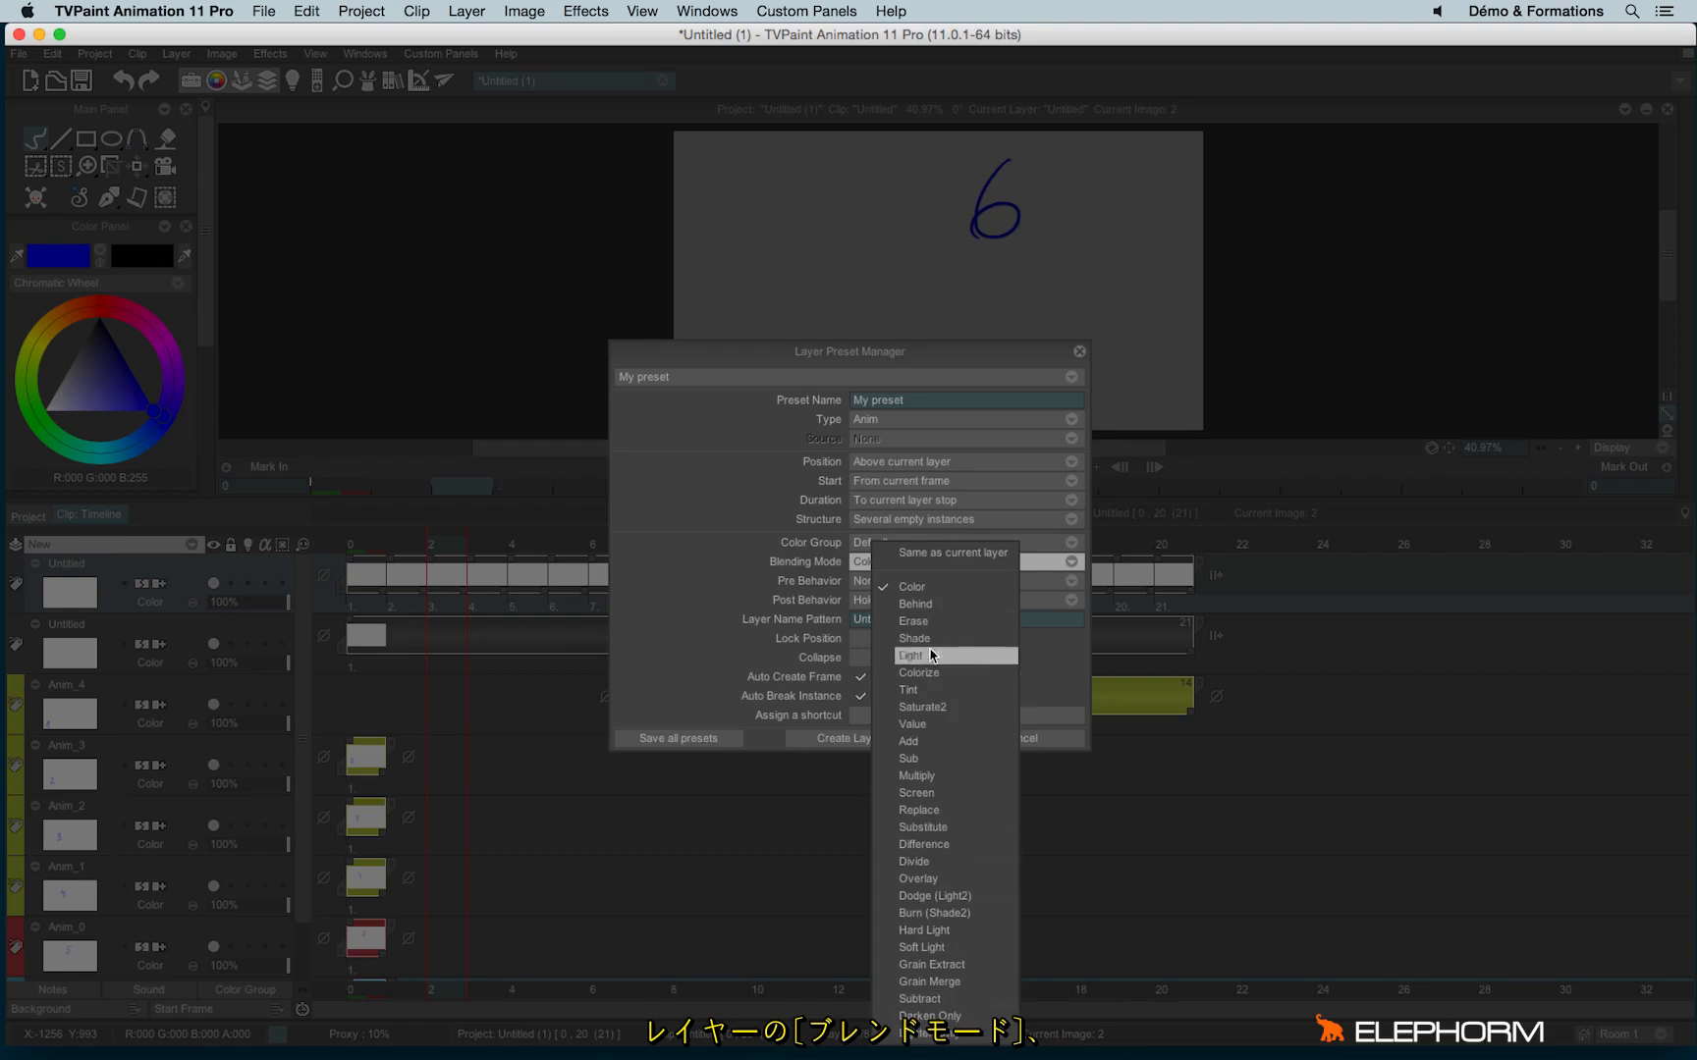
pyautogui.click(923, 587)
pyautogui.click(864, 600)
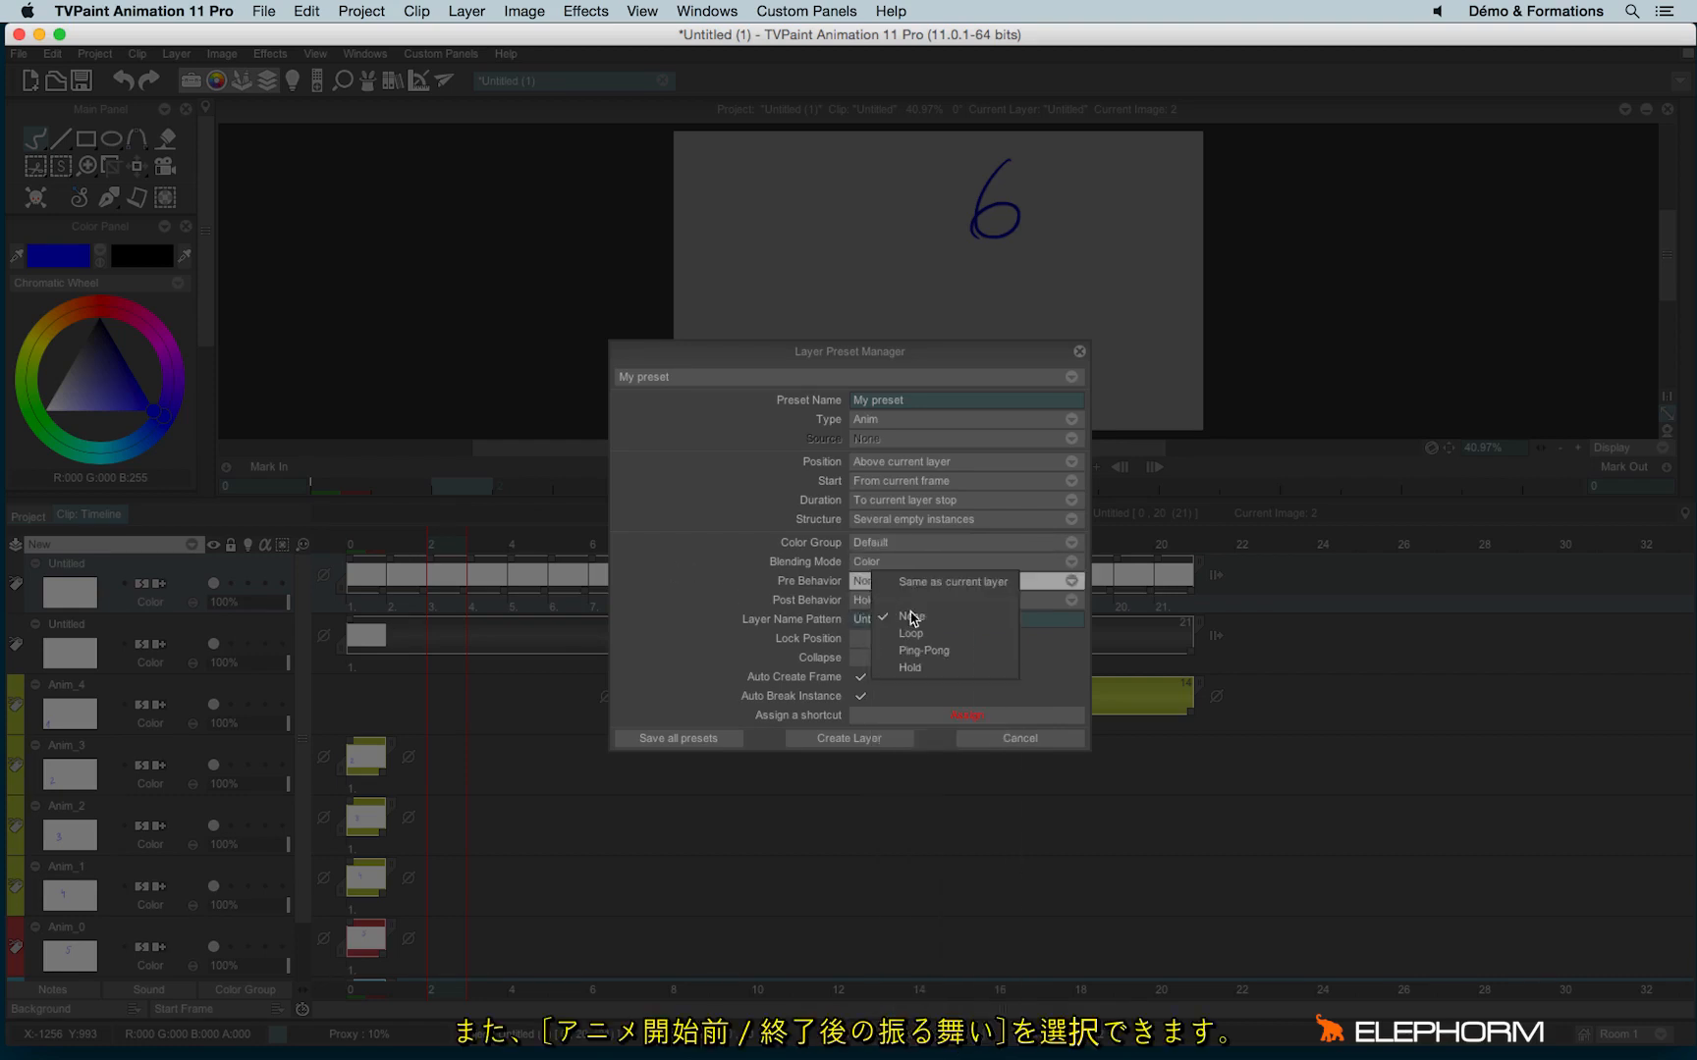
pyautogui.click(865, 620)
pyautogui.click(872, 601)
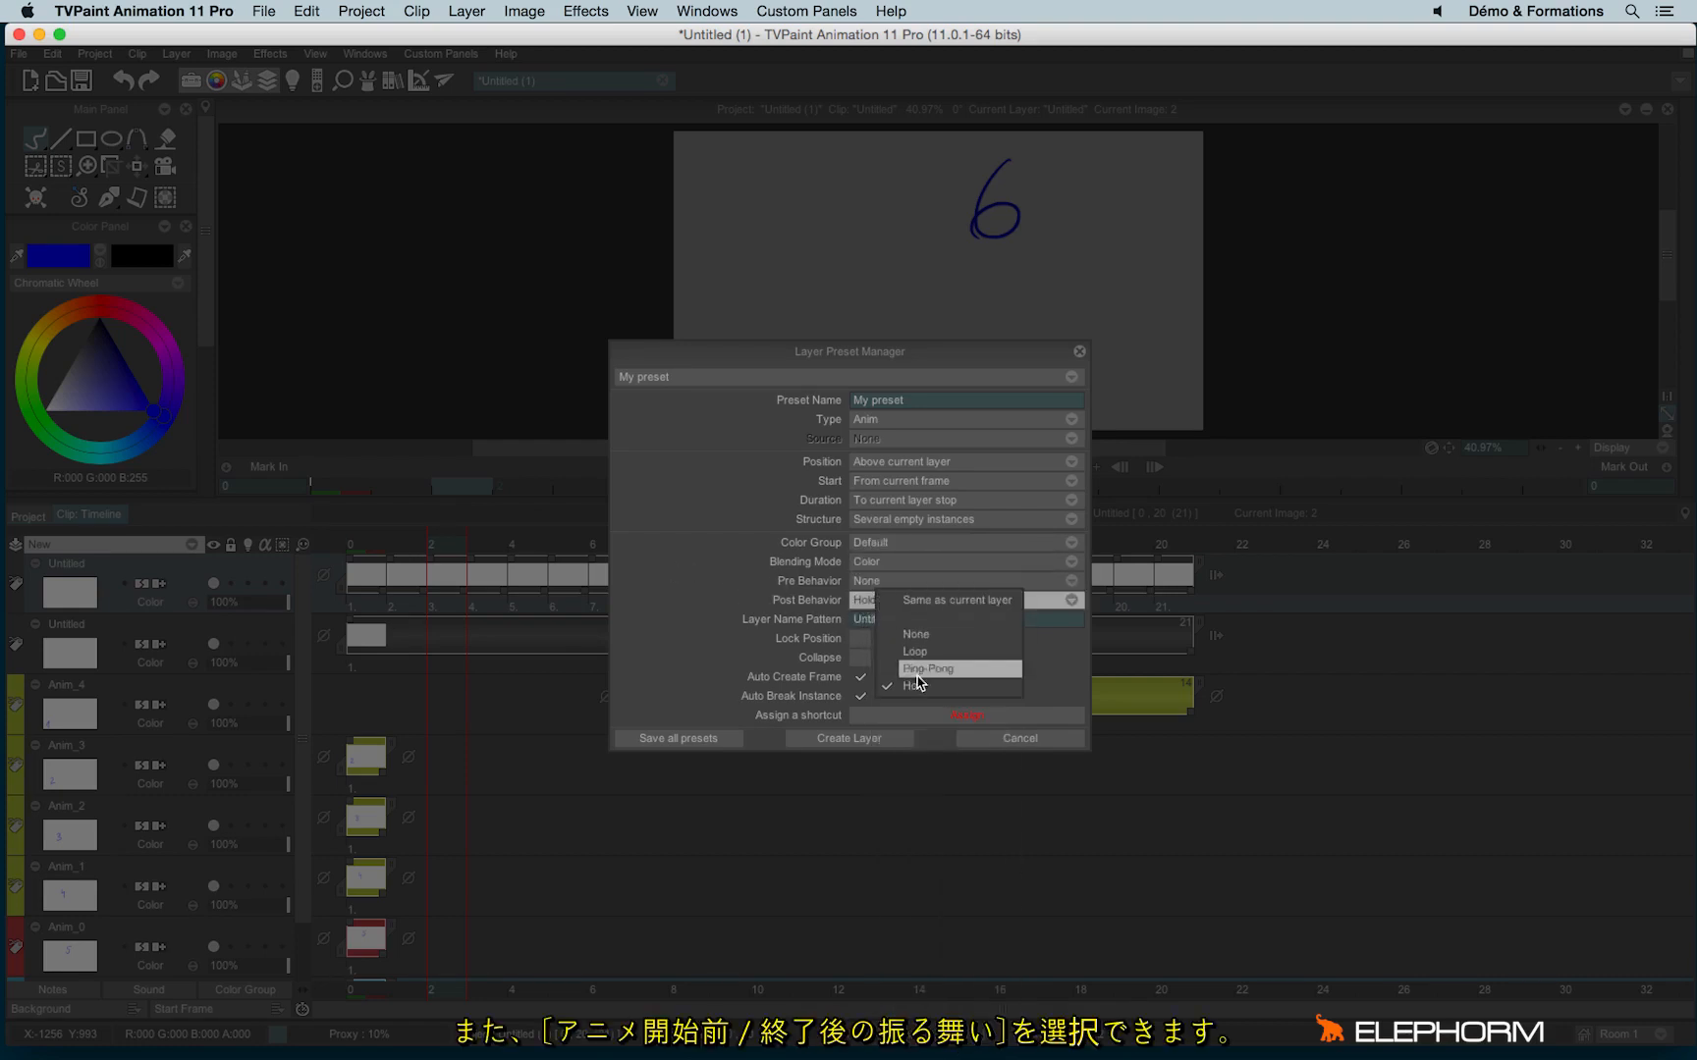
pyautogui.click(767, 564)
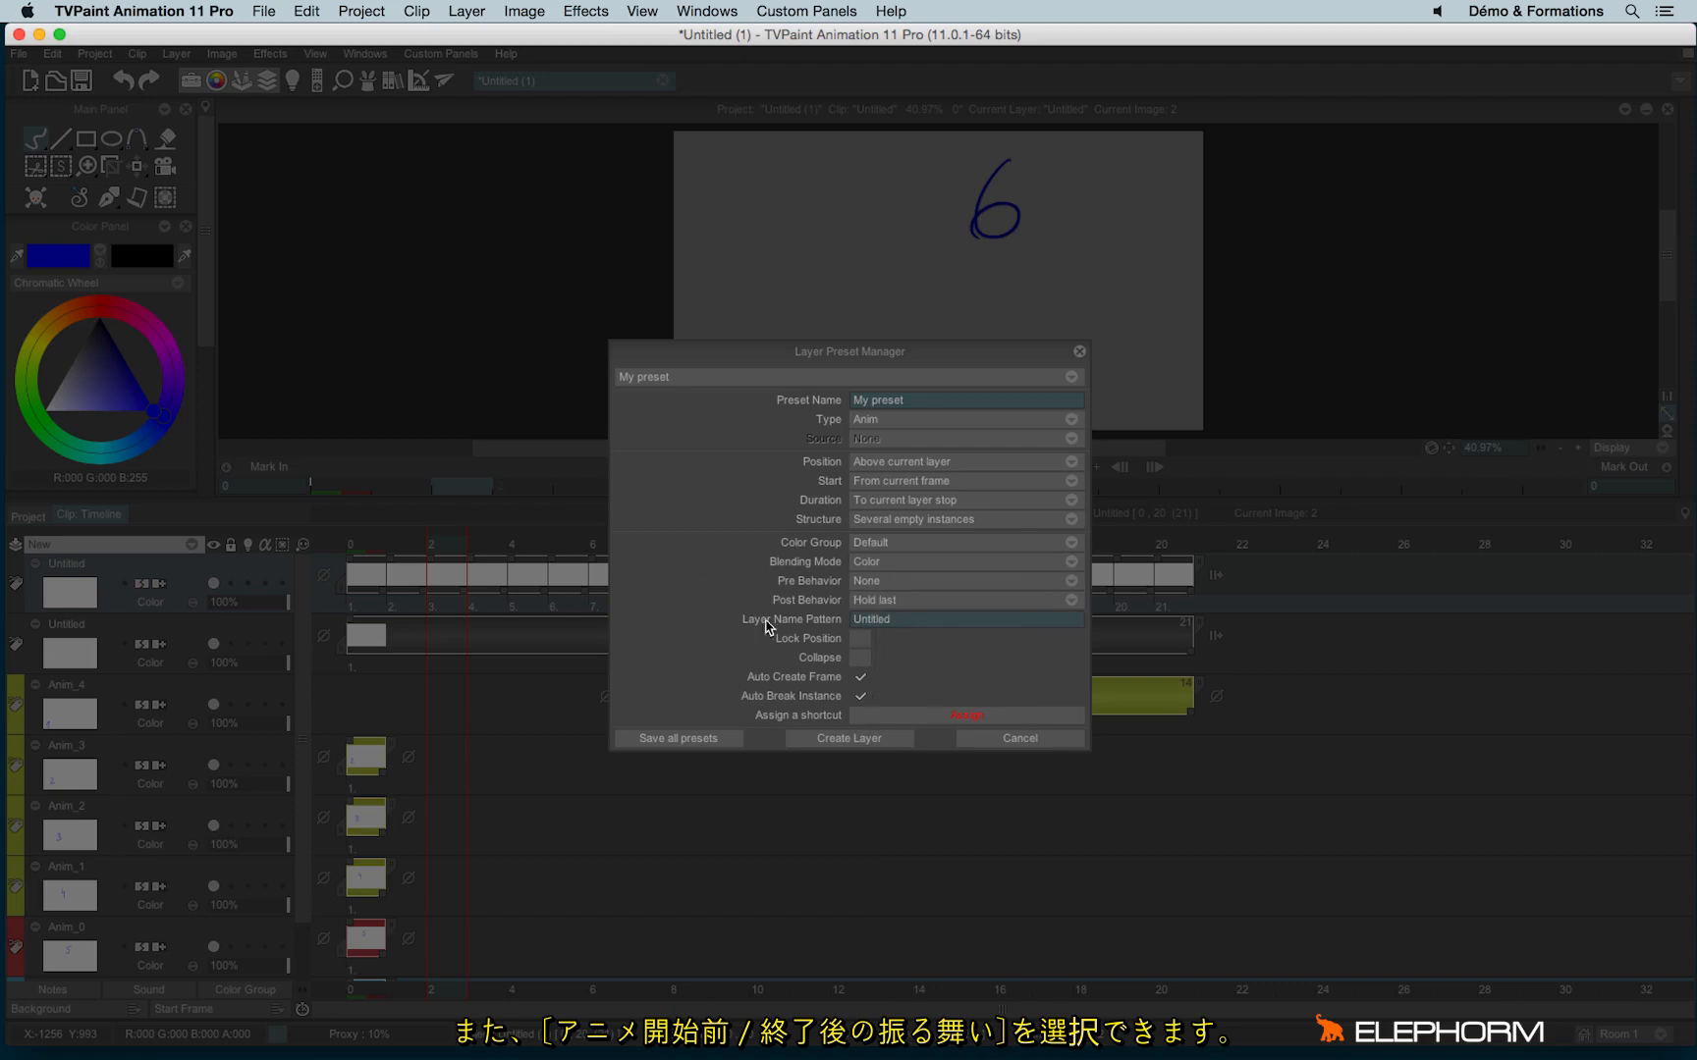
pyautogui.click(879, 621)
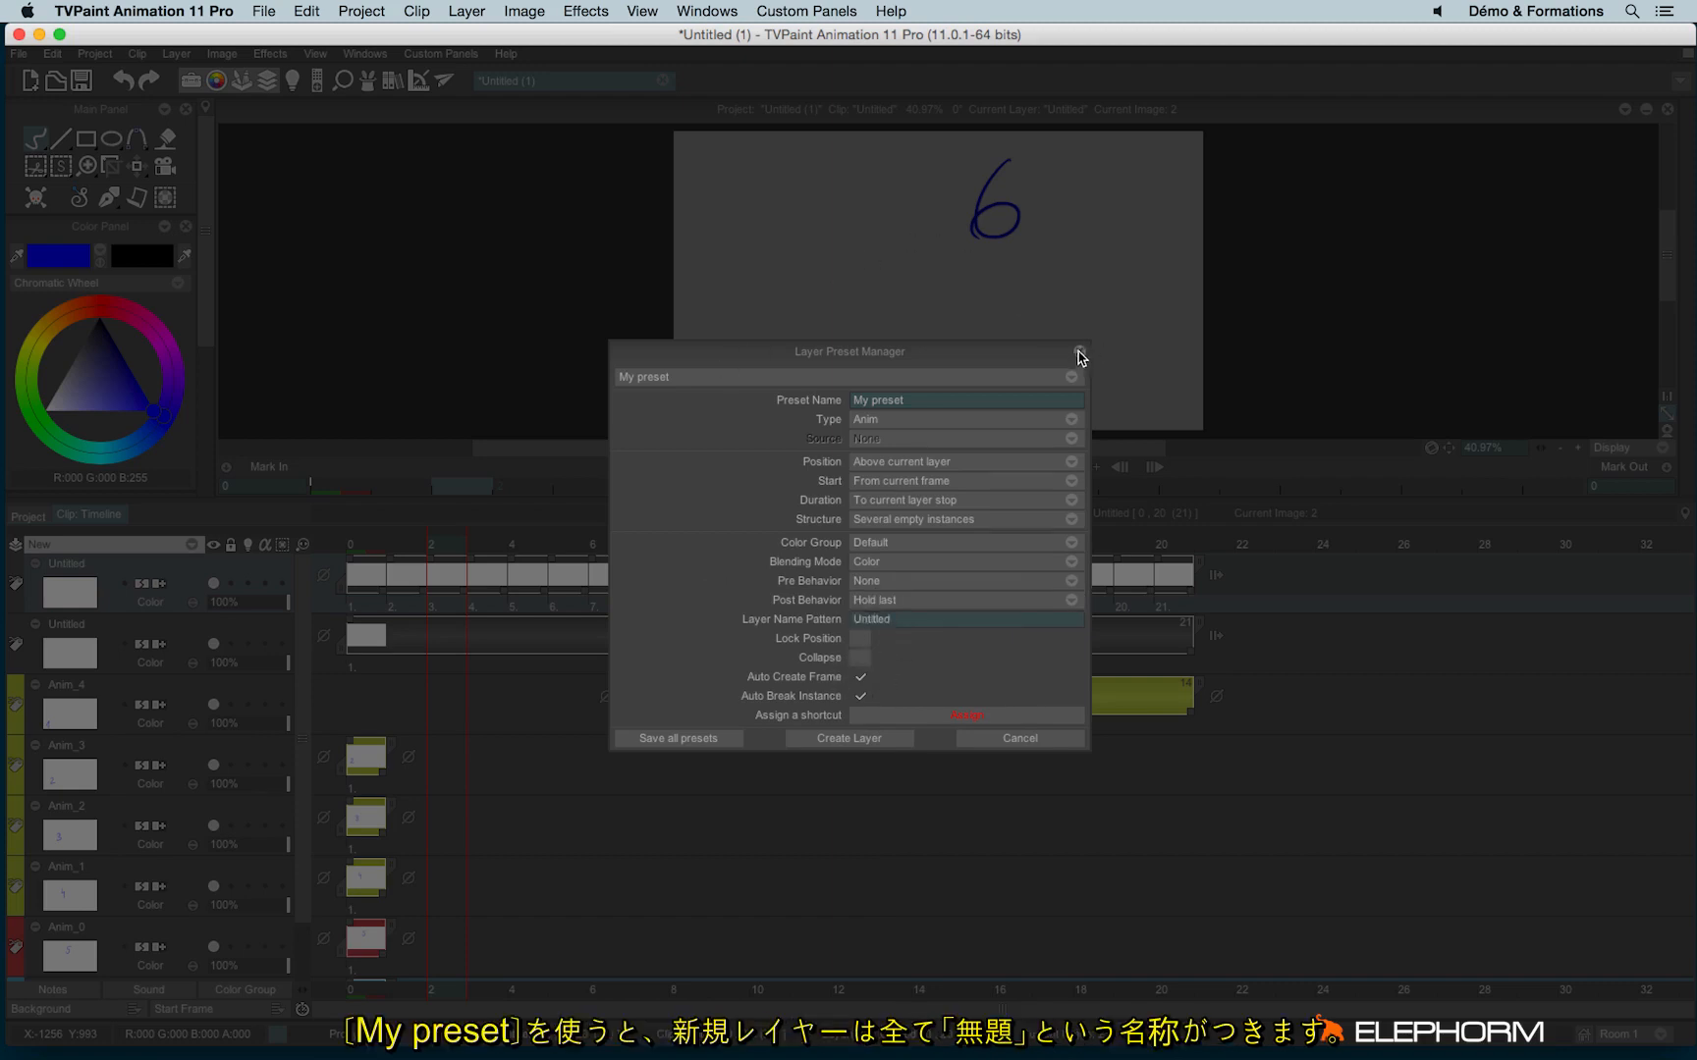
pyautogui.click(1079, 352)
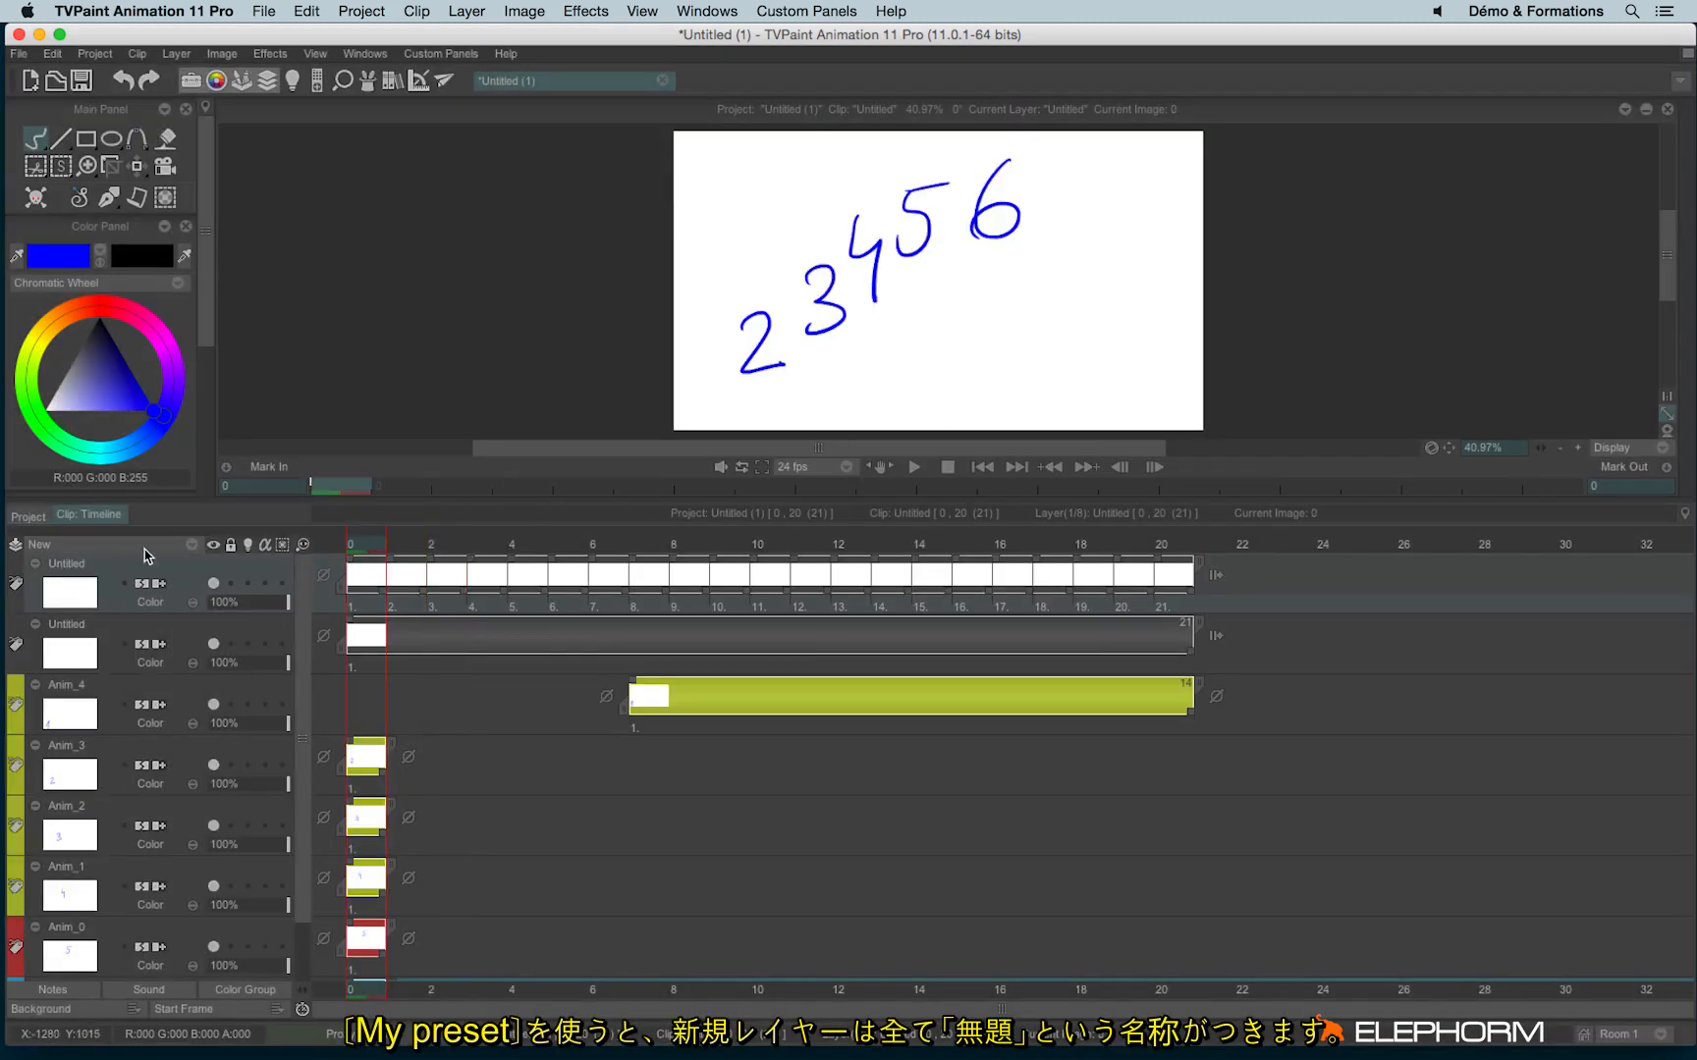
# - Create two more layers from My preset at frame 0, above the current Untitled layer
pyautogui.click(189, 544)
pyautogui.click(192, 616)
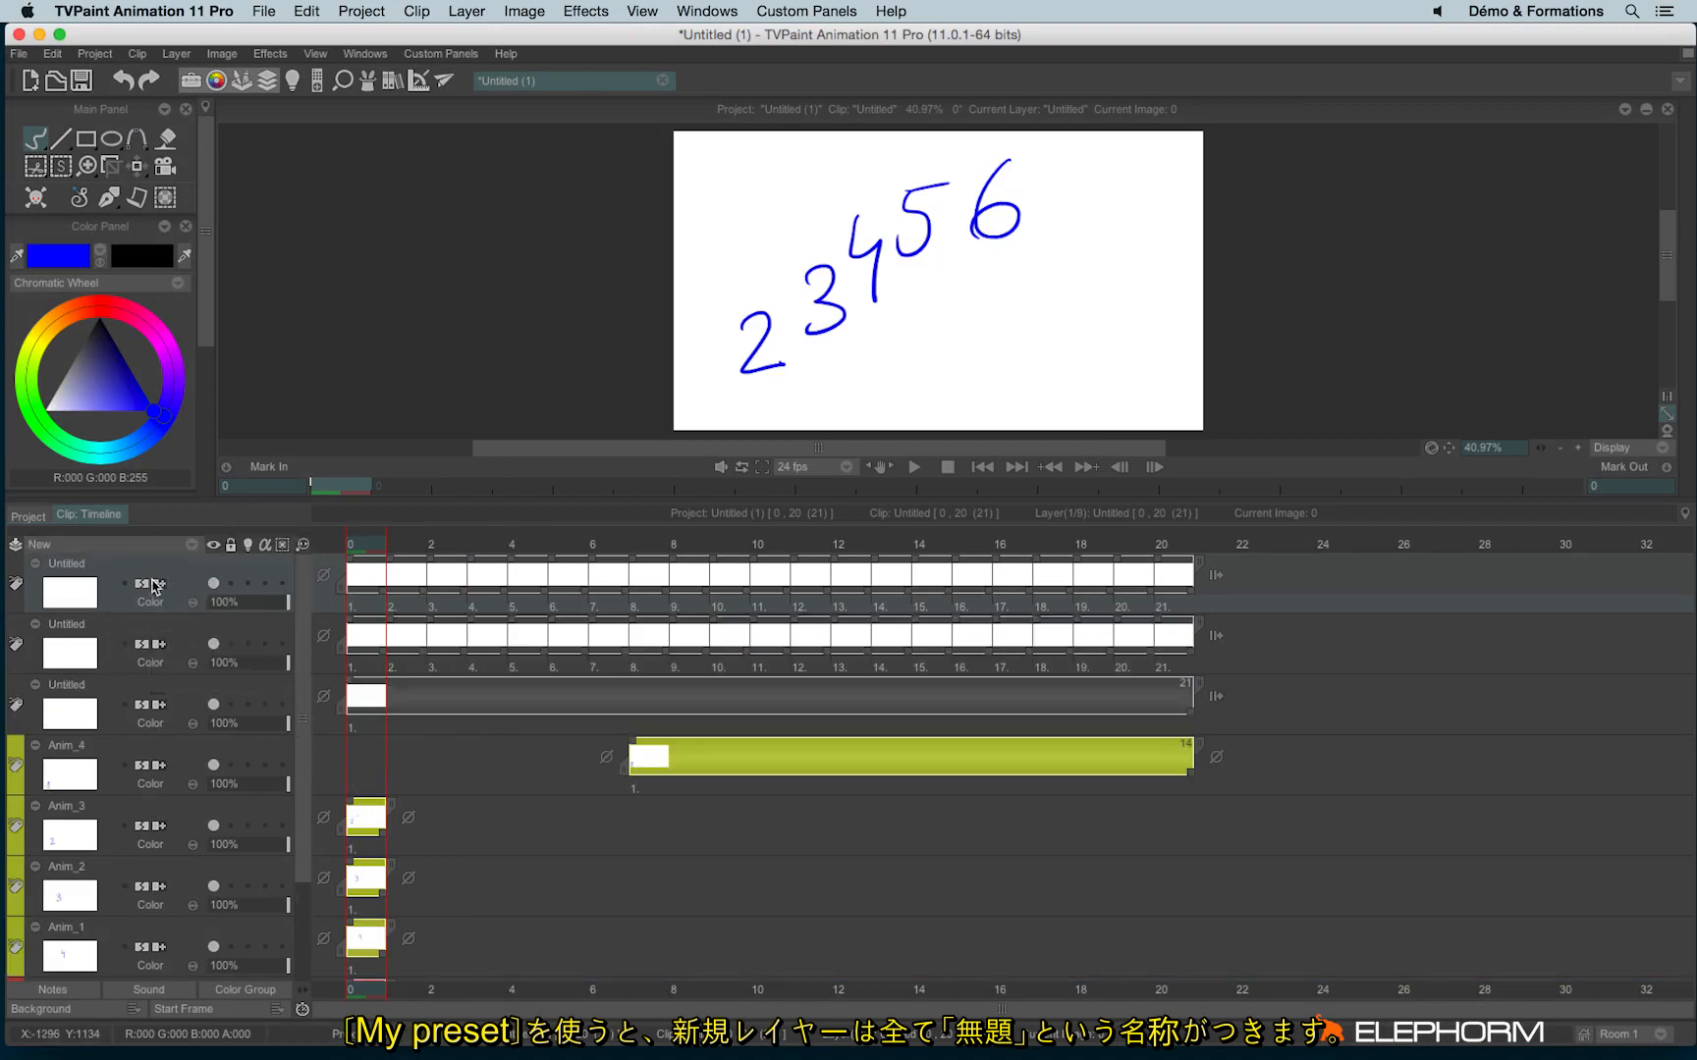
pyautogui.click(98, 544)
pyautogui.click(190, 612)
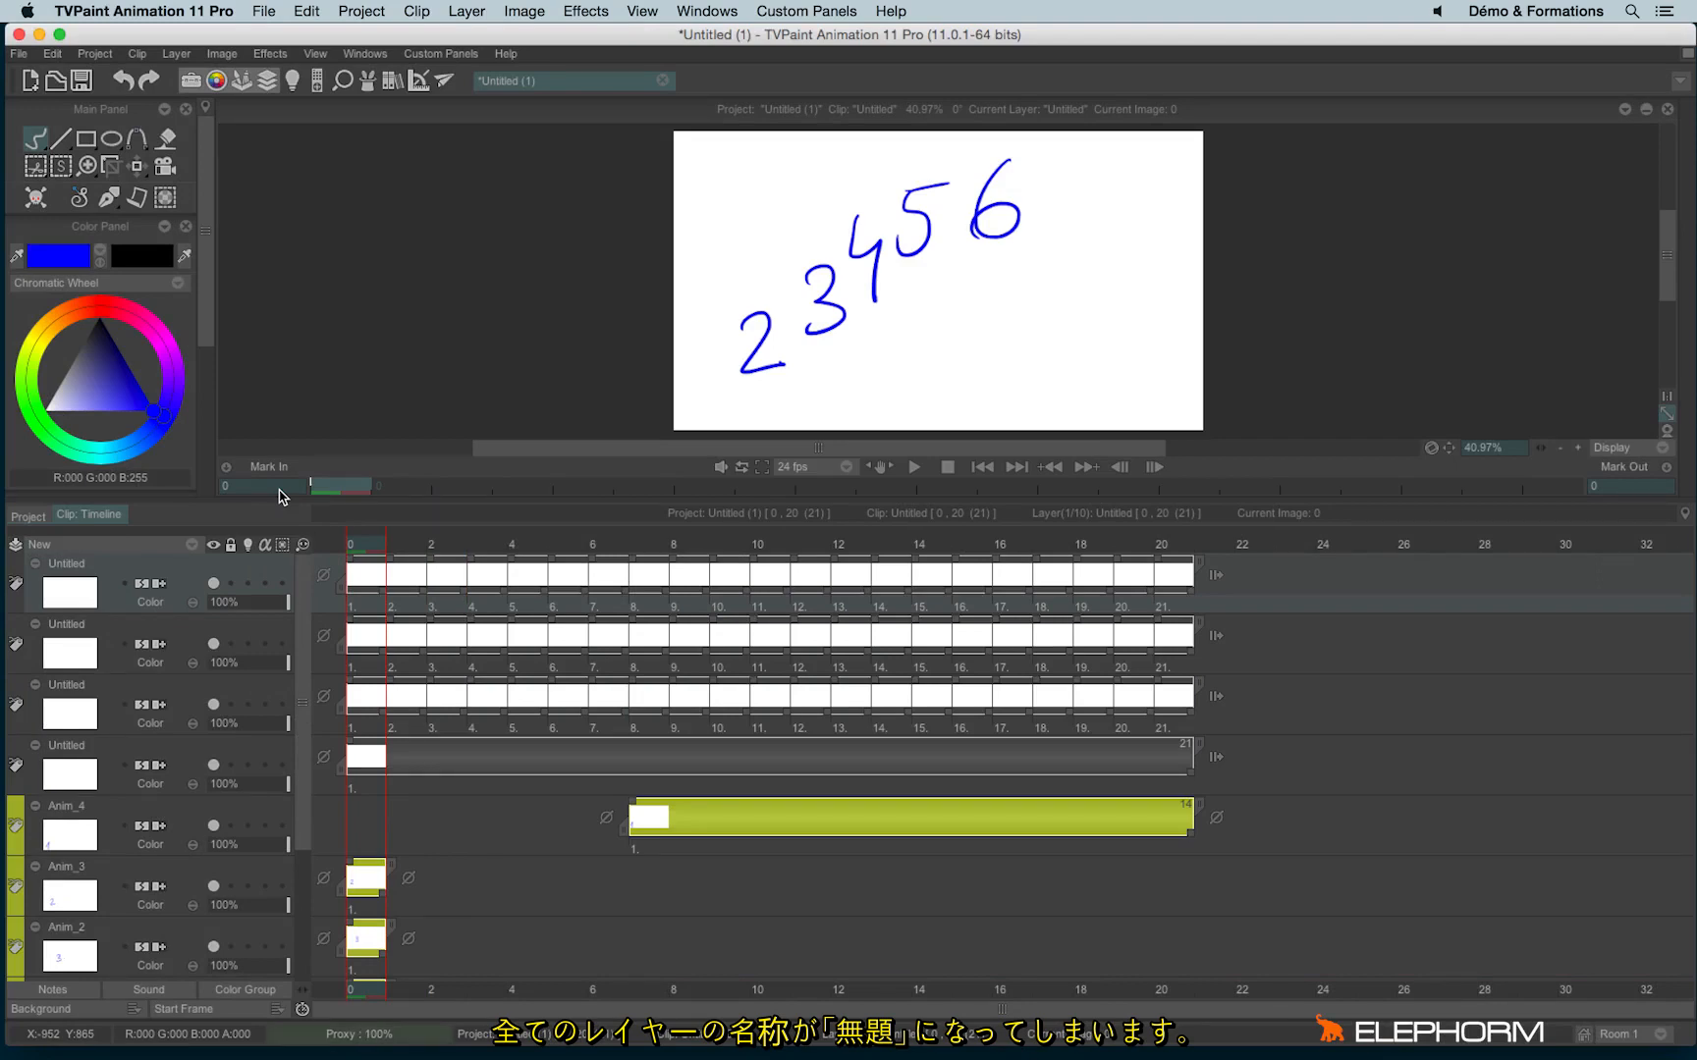
# - Set the layer name pattern of My preset to Untitled%i so new layers are numbered
pyautogui.click(183, 547)
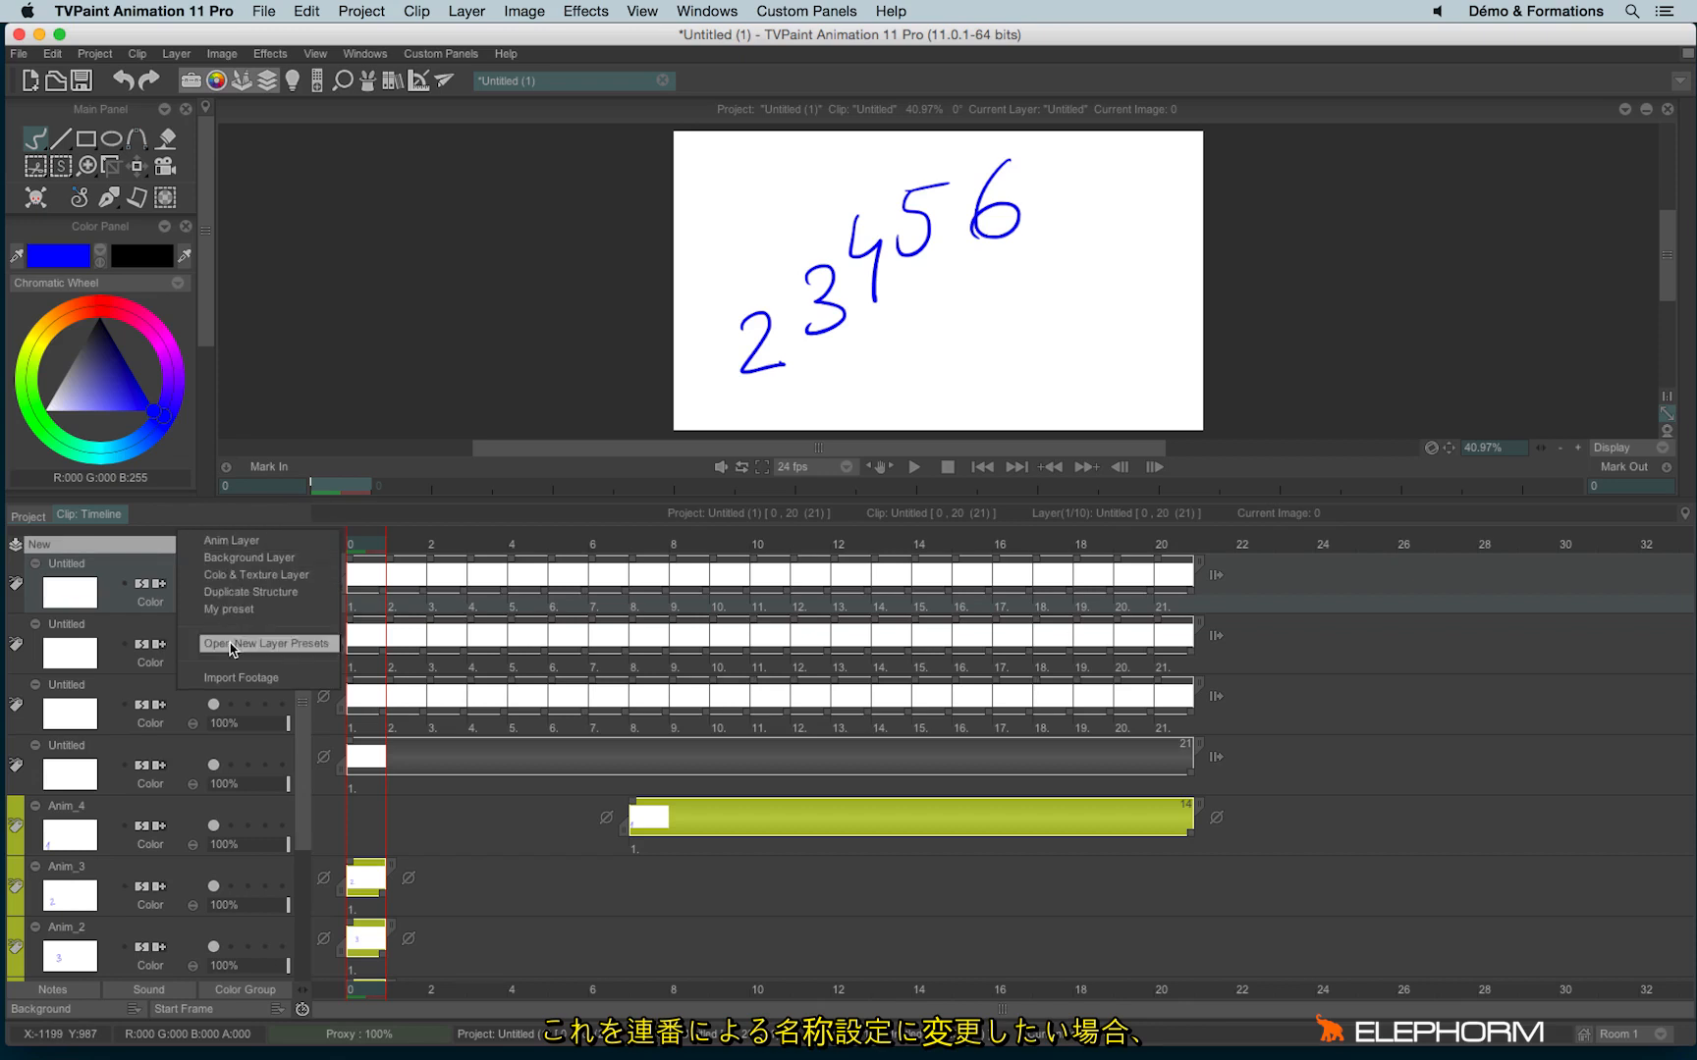
pyautogui.click(236, 650)
pyautogui.click(908, 620)
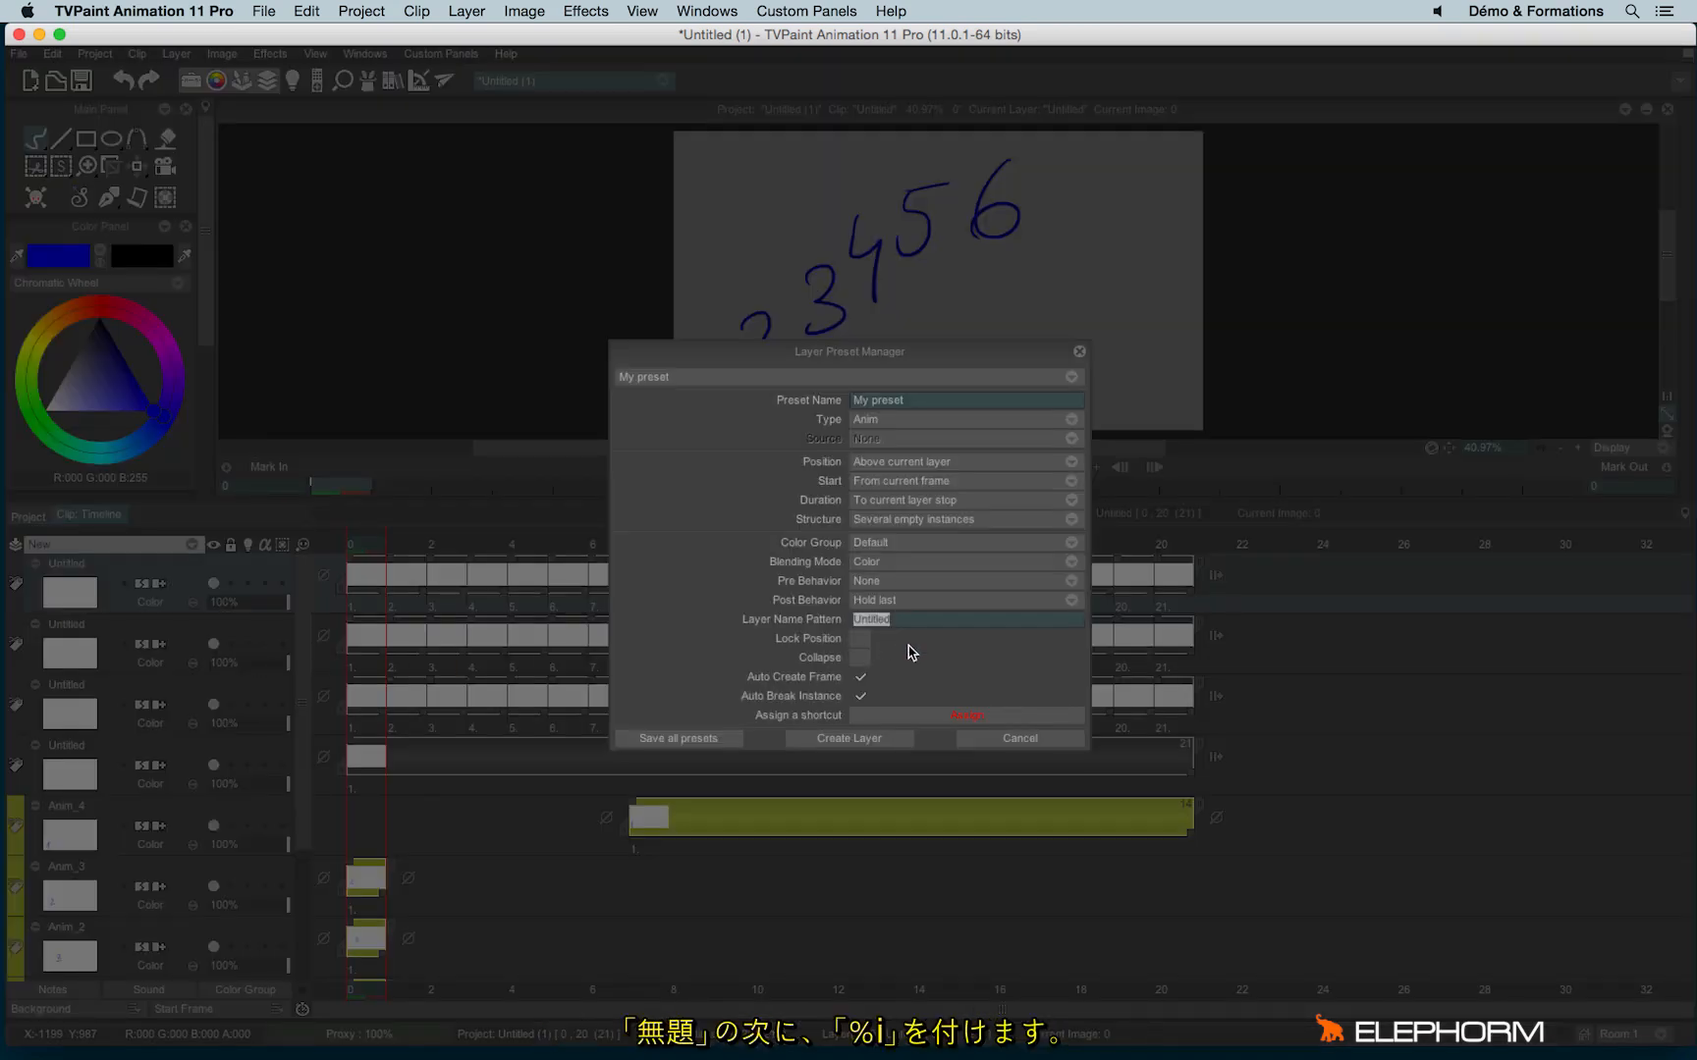
pyautogui.press('Right')
pyautogui.click(1079, 353)
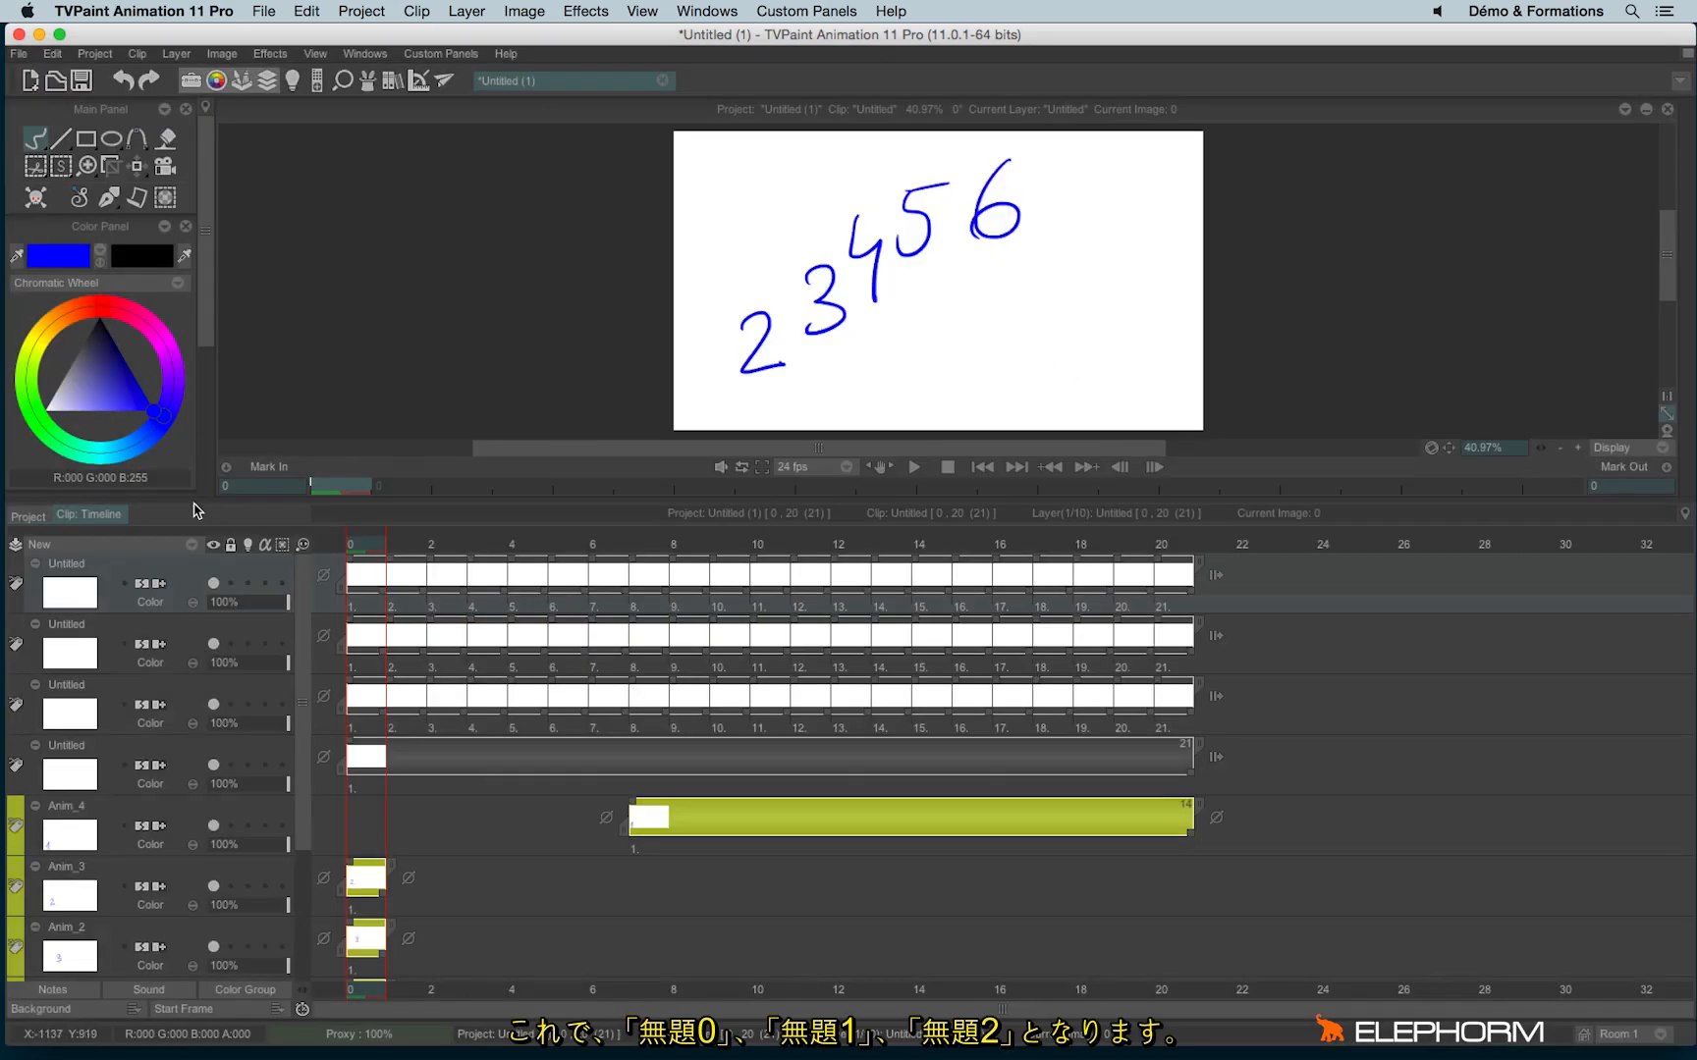
# - Create three layers in a row from My preset at frame 0 using the numbered name pattern
pyautogui.click(177, 548)
pyautogui.click(235, 615)
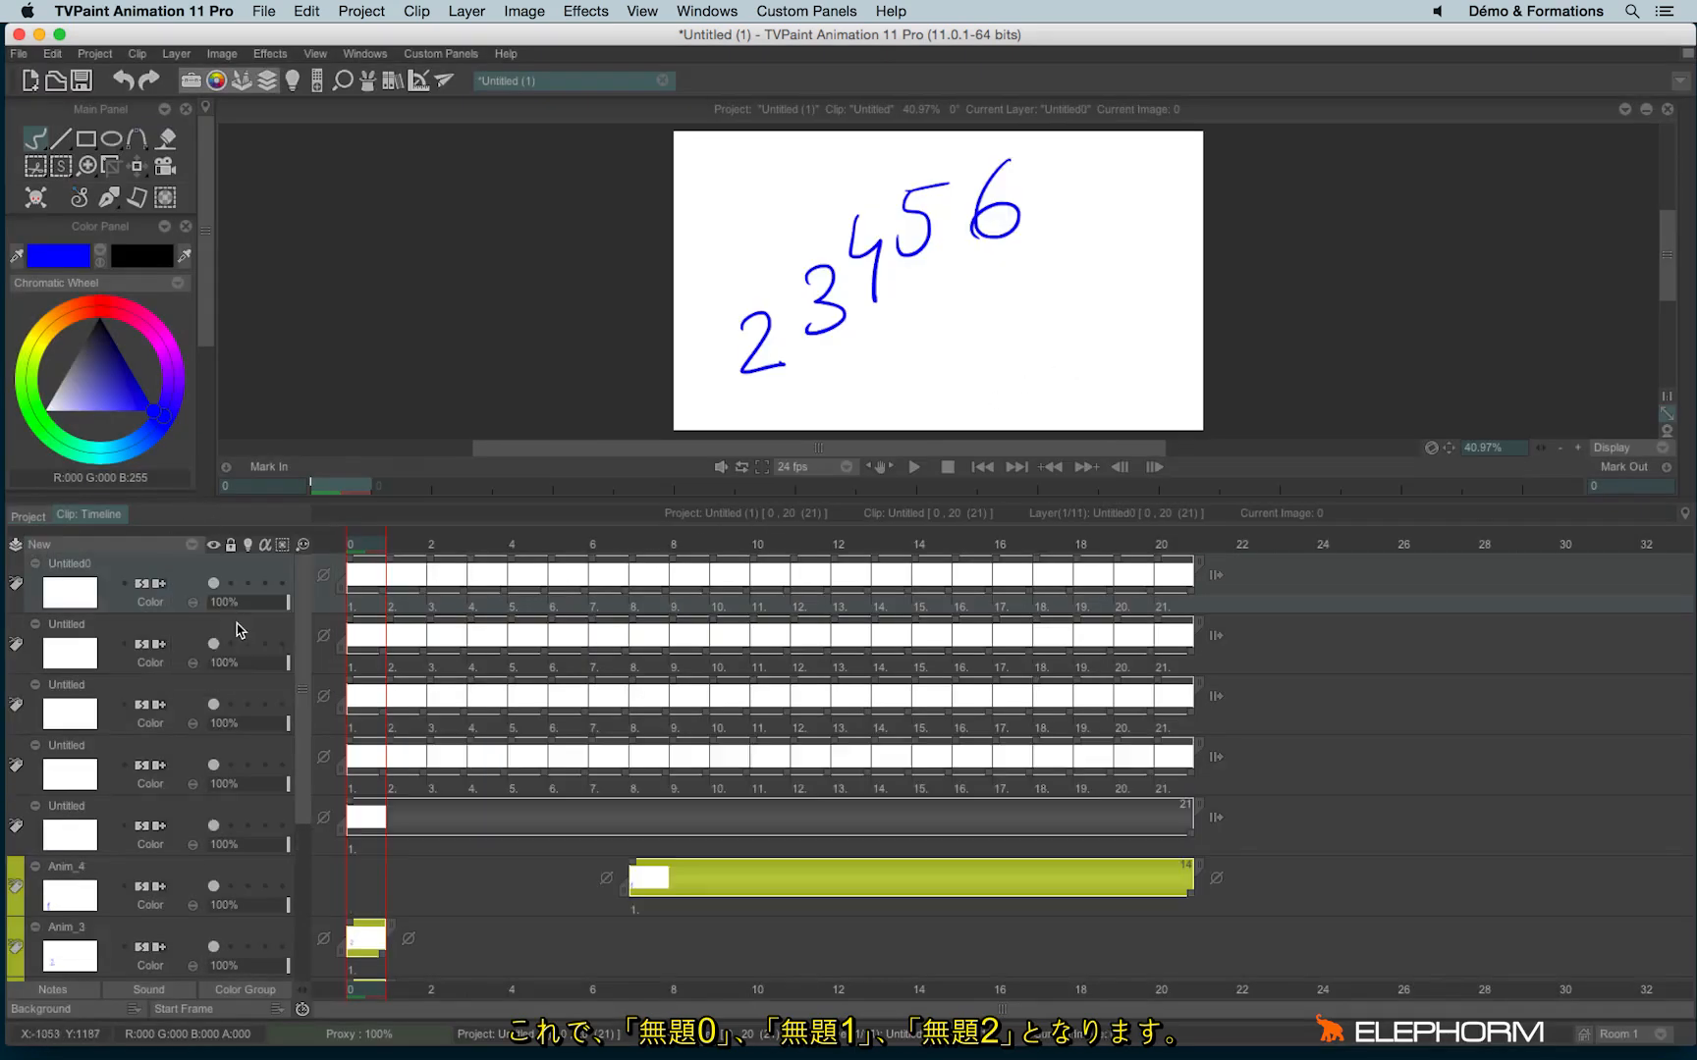
pyautogui.click(133, 547)
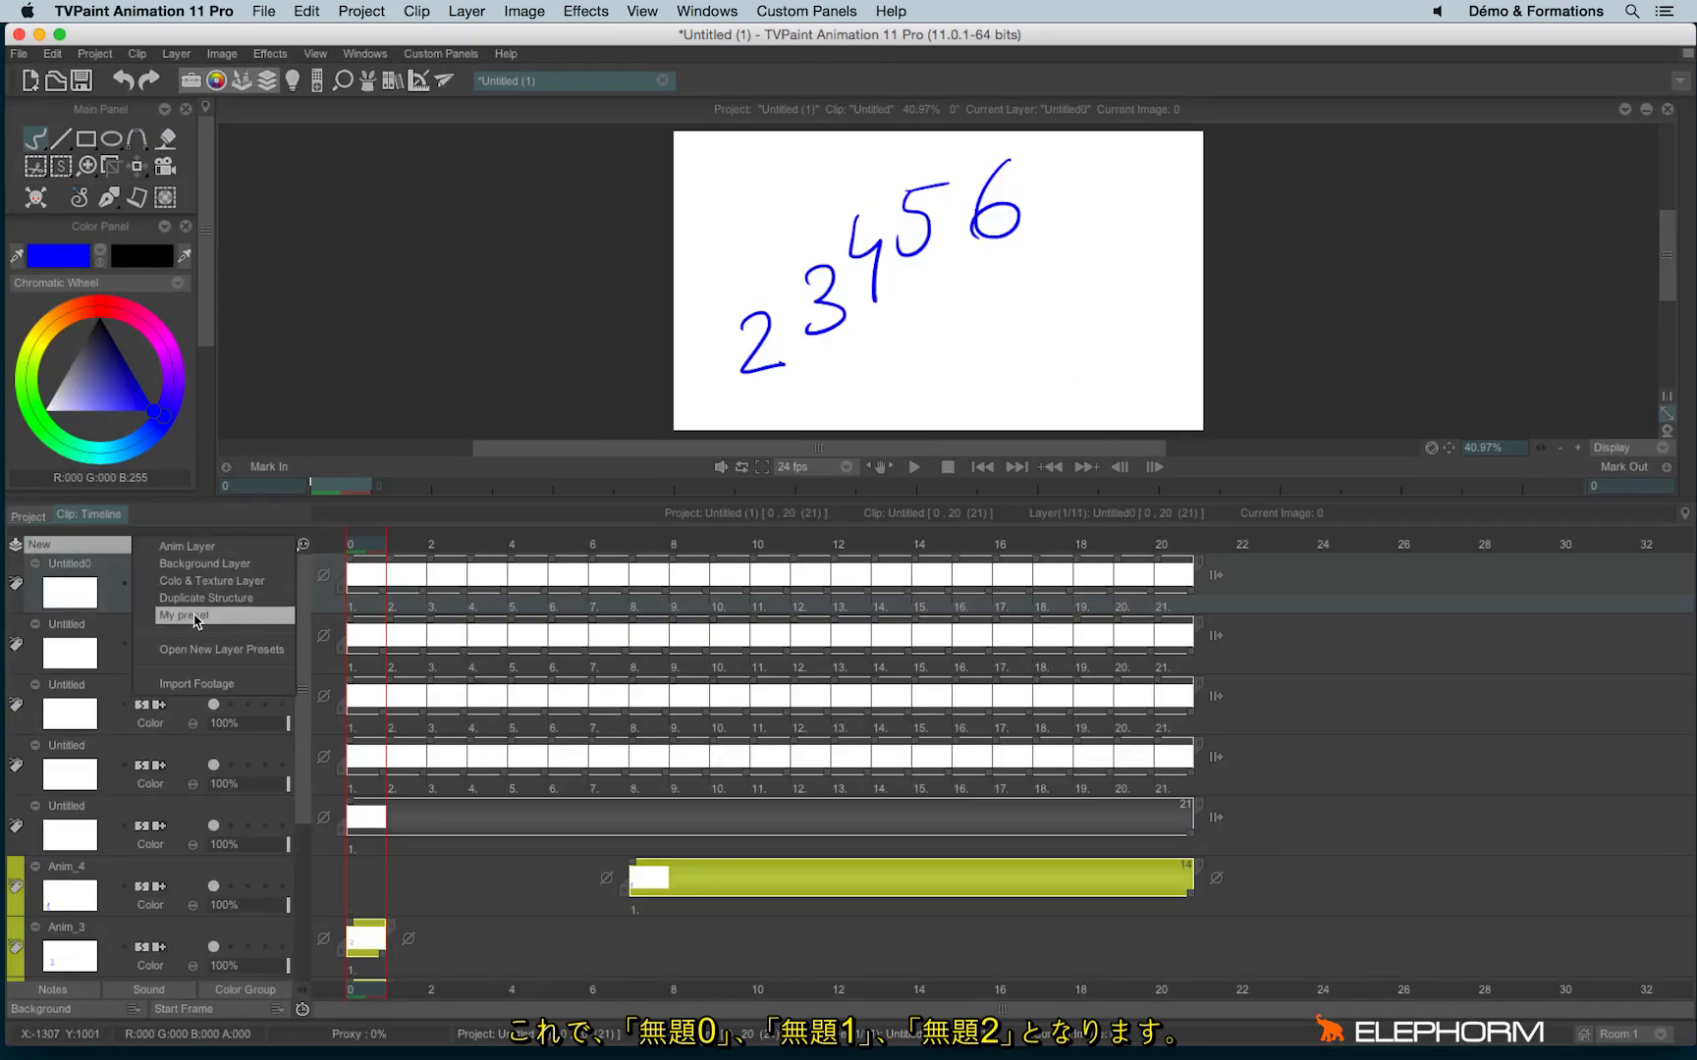
pyautogui.click(193, 619)
pyautogui.click(152, 547)
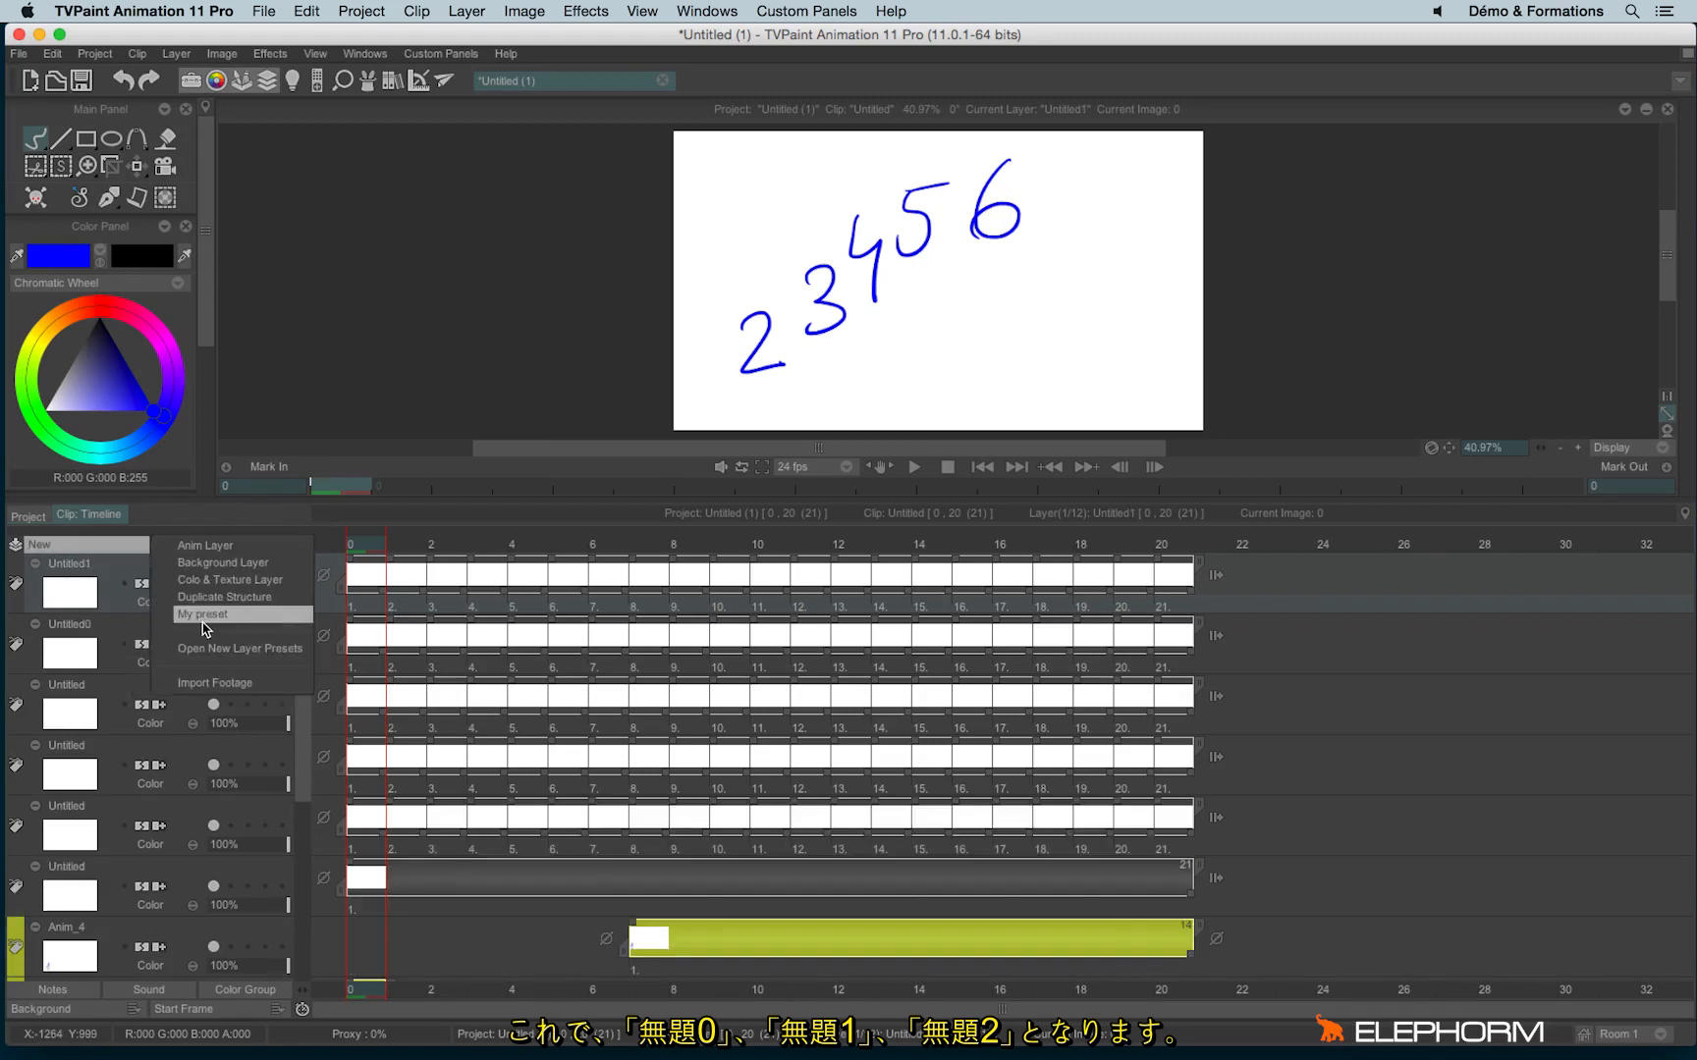
pyautogui.click(201, 618)
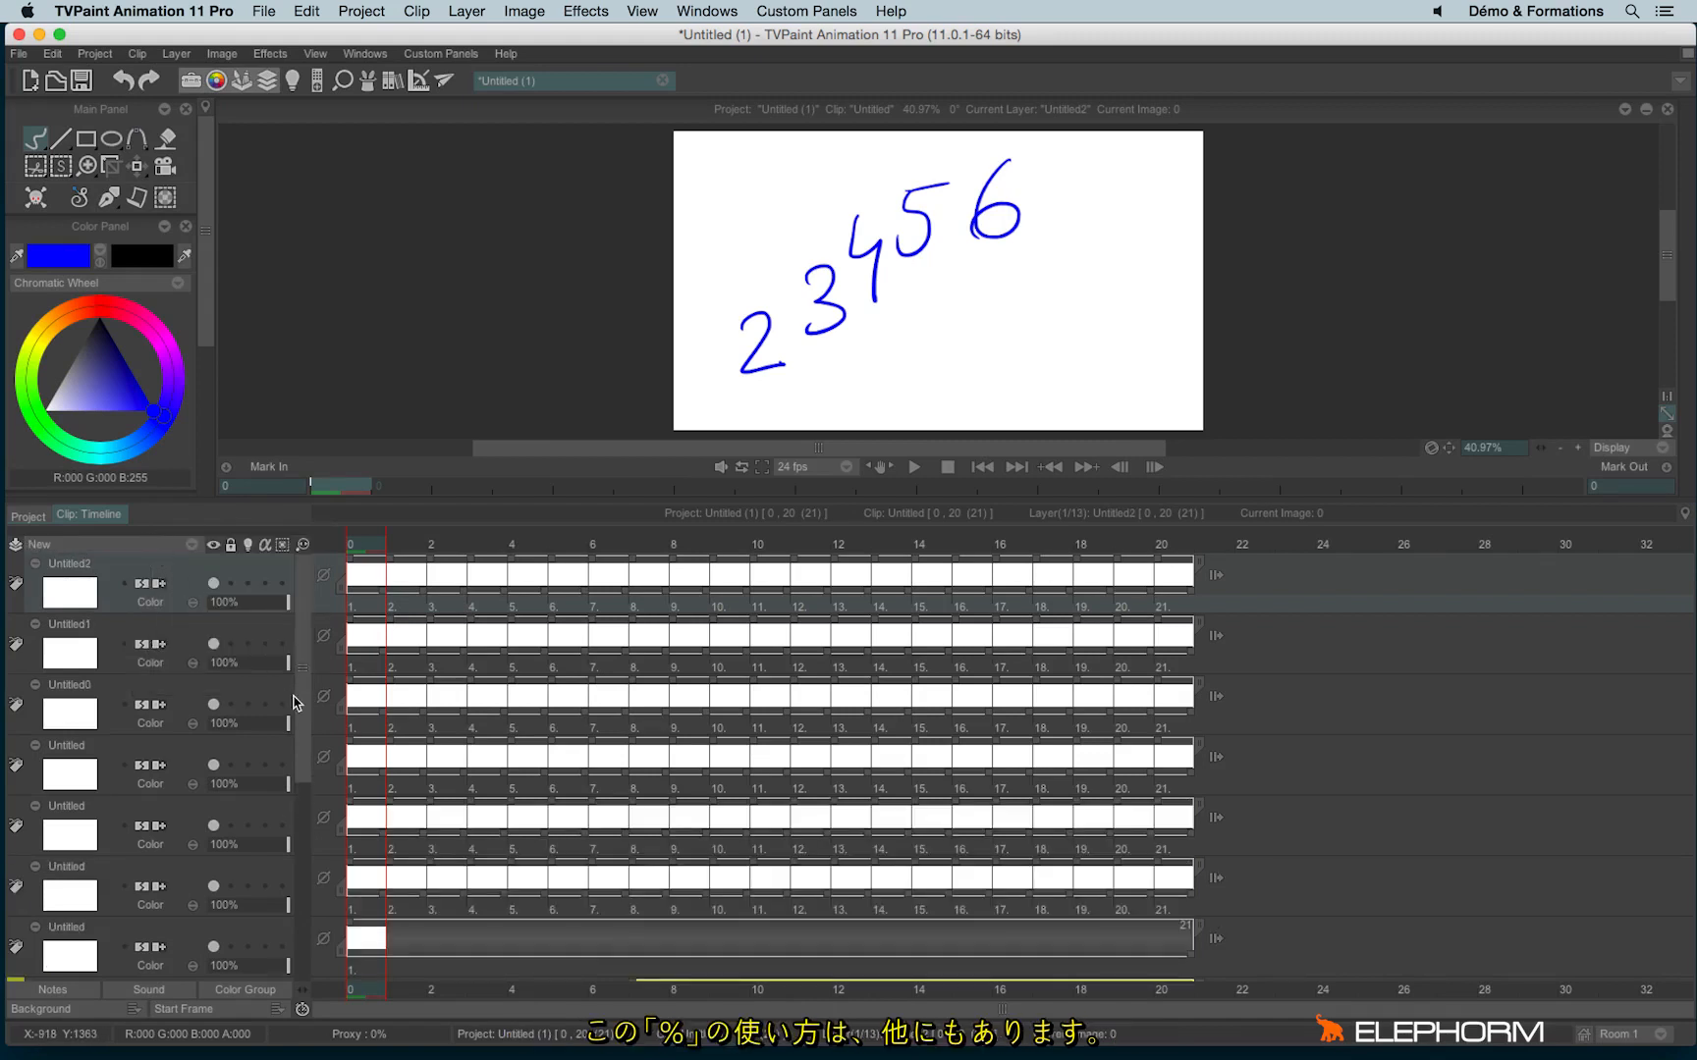
# - Set the layer name pattern of My preset to Anim_%Y%m%d and create a layer from the preset manager
pyautogui.click(184, 545)
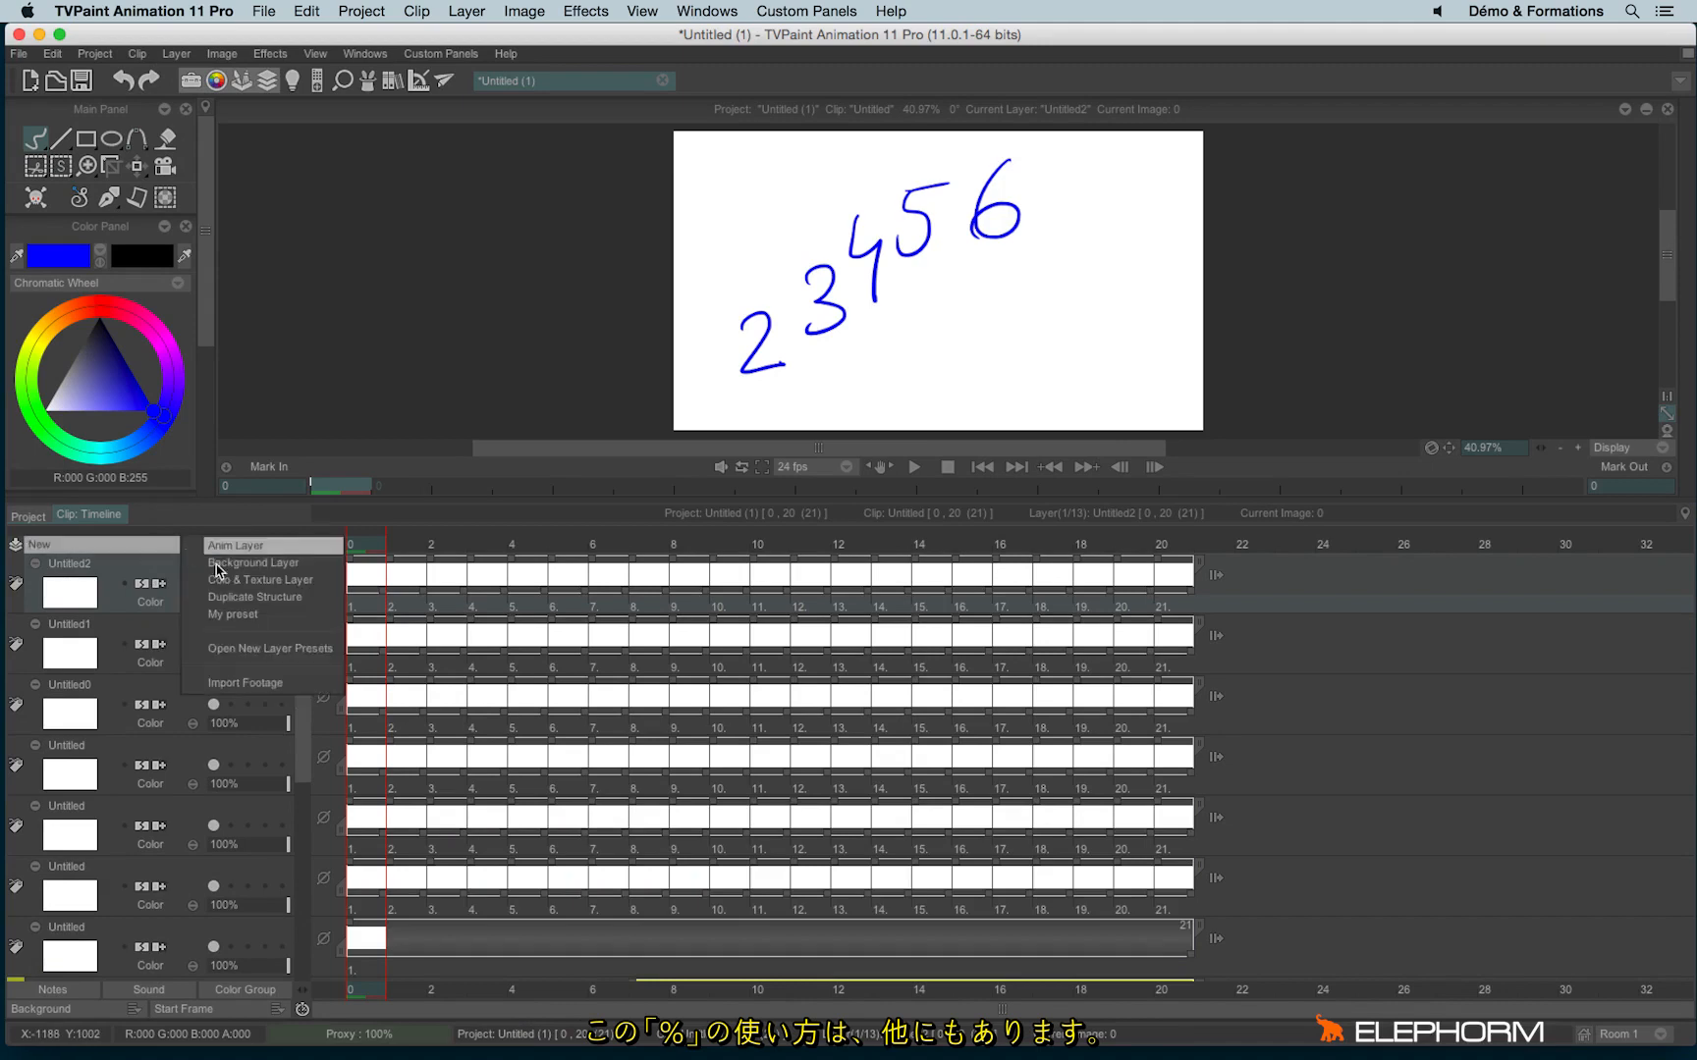
pyautogui.click(270, 649)
pyautogui.click(899, 628)
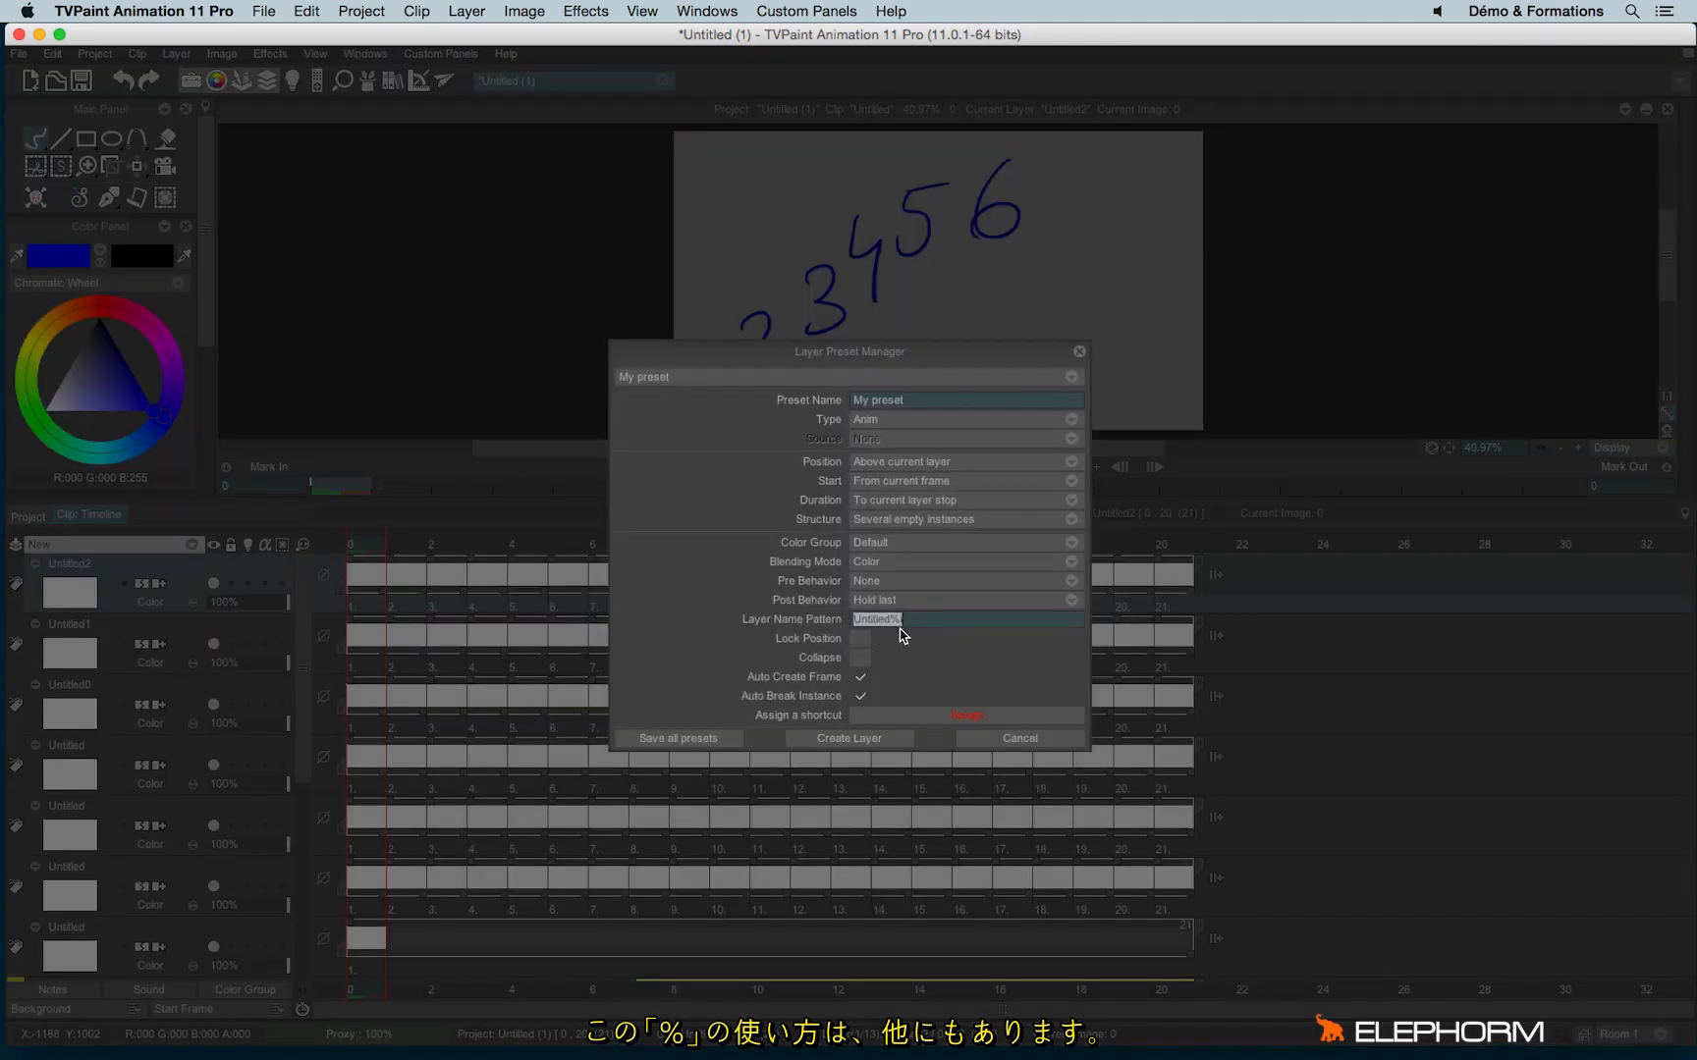
pyautogui.click(898, 630)
pyautogui.press('BackSpace')
pyautogui.press('BackSpace')
pyautogui.press('BackSpace')
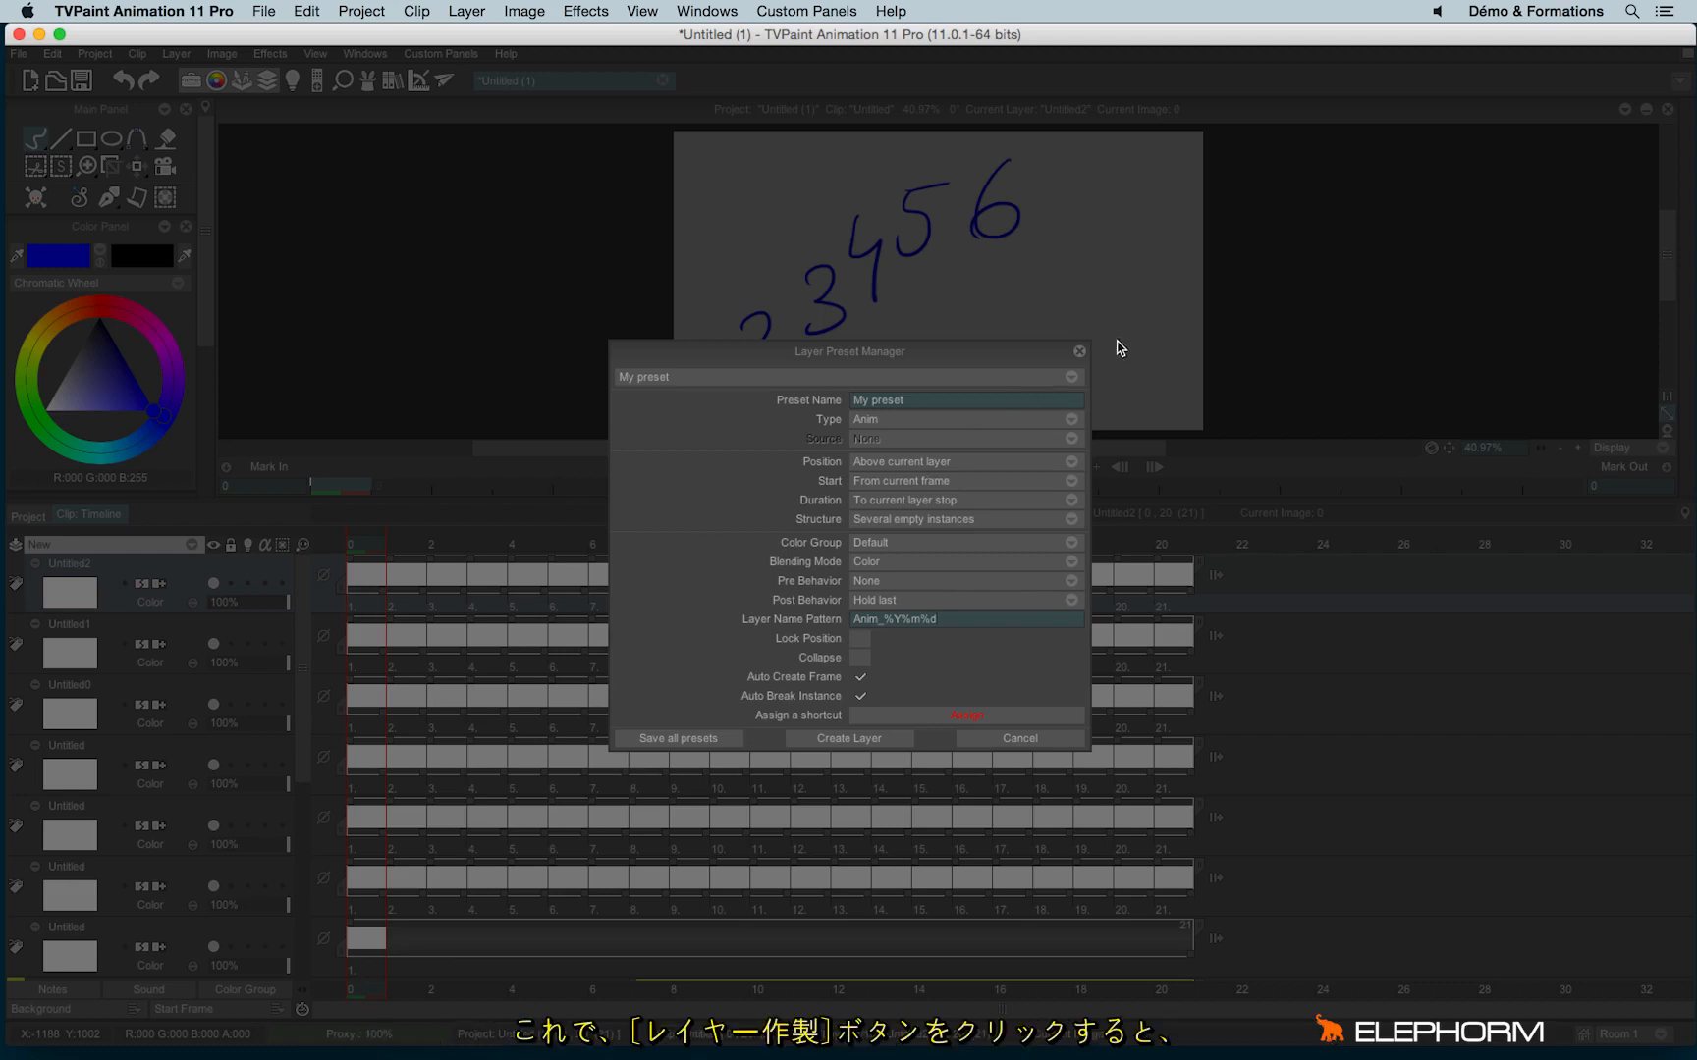
pyautogui.click(831, 743)
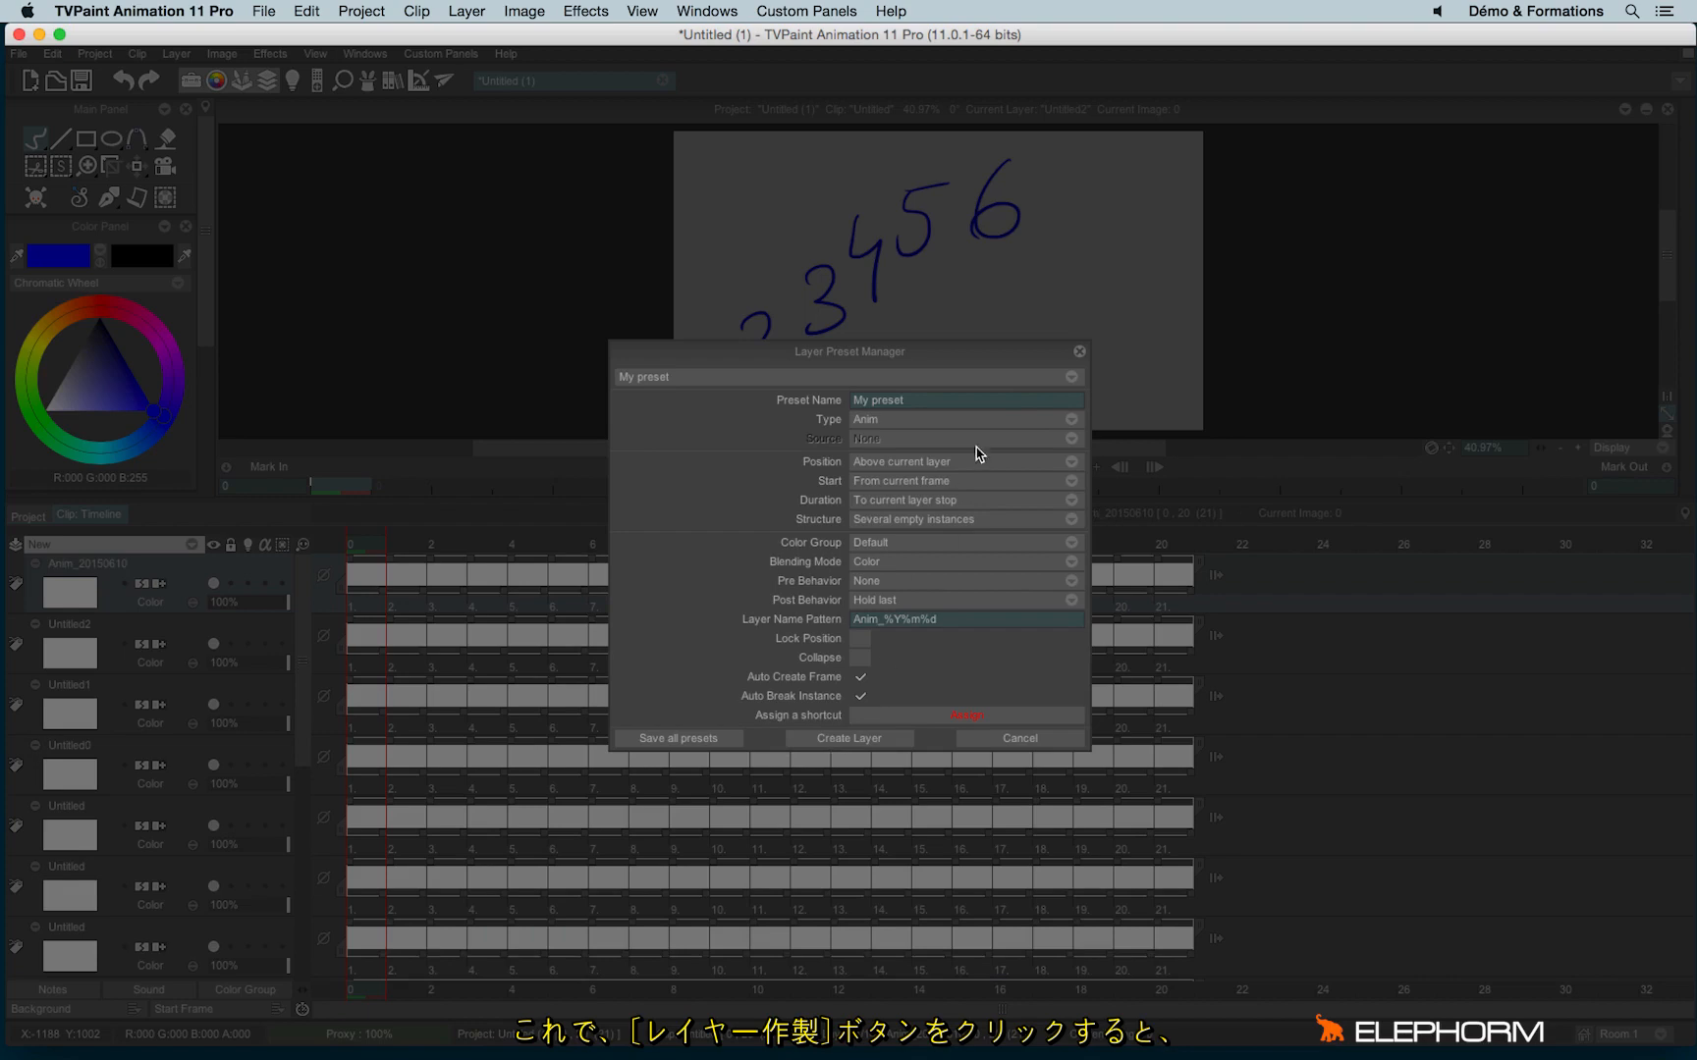
pyautogui.click(1079, 351)
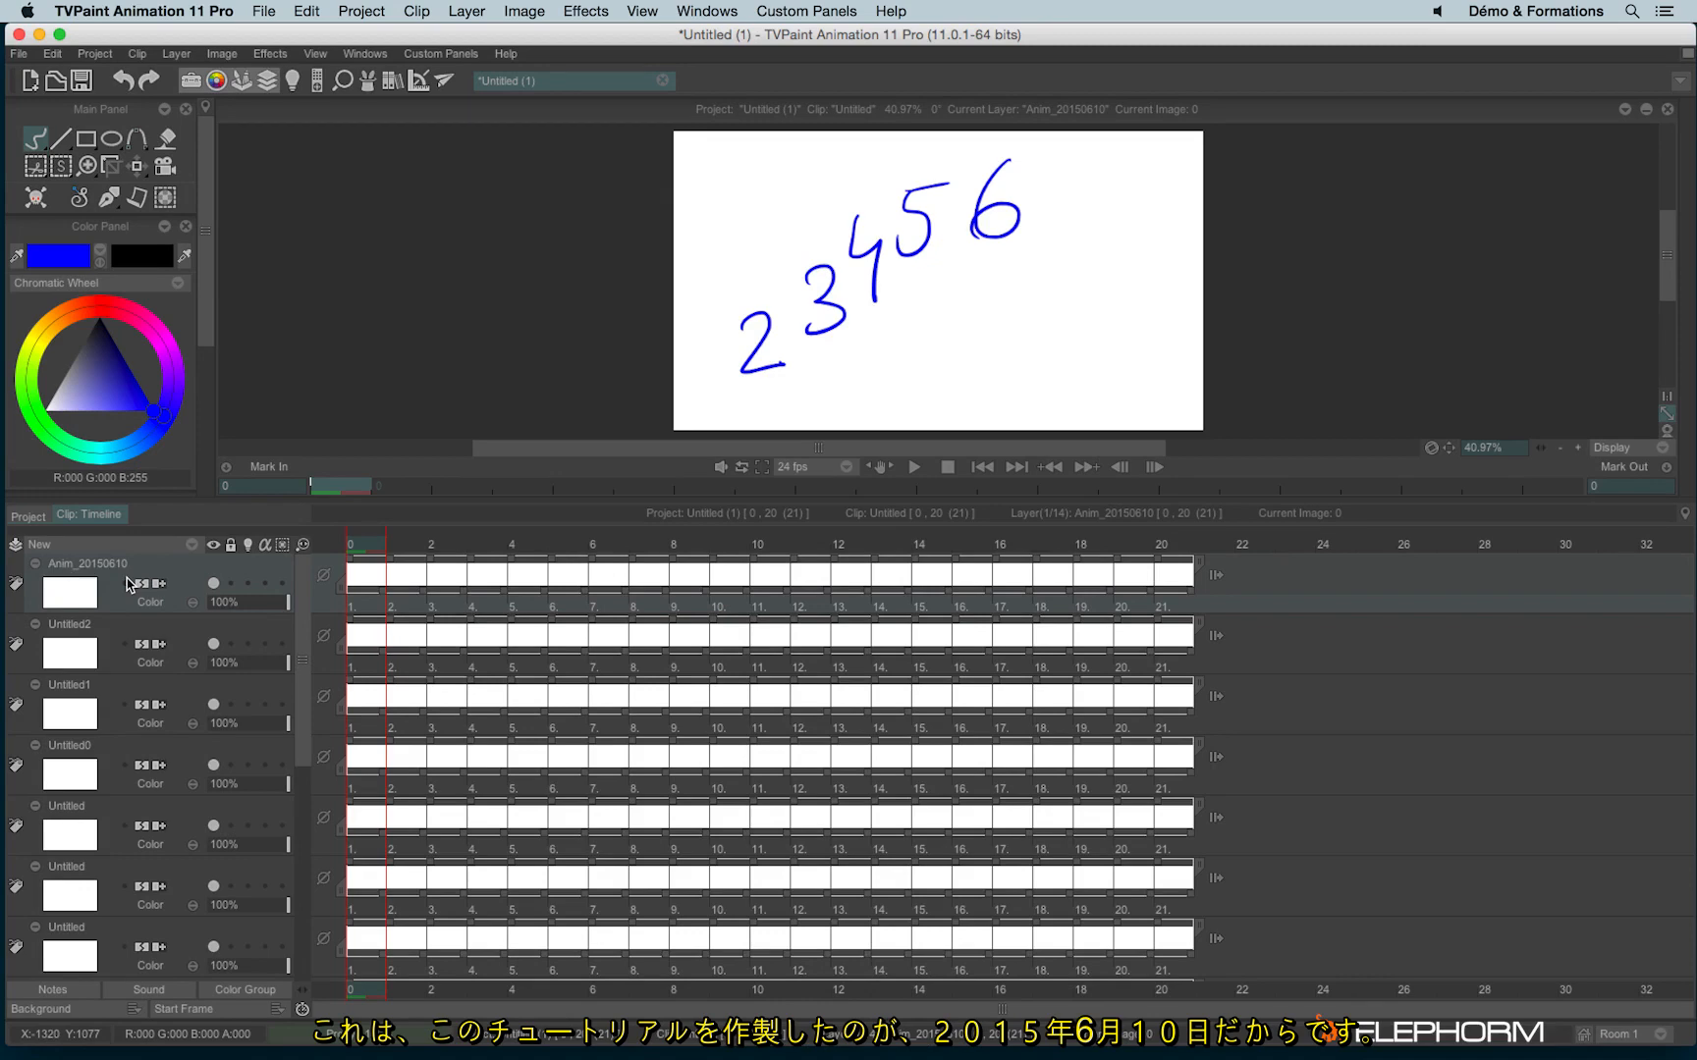
# - Replace the date codes in My preset's layer name pattern with time codes, as Anim_%H%M%S
pyautogui.click(191, 543)
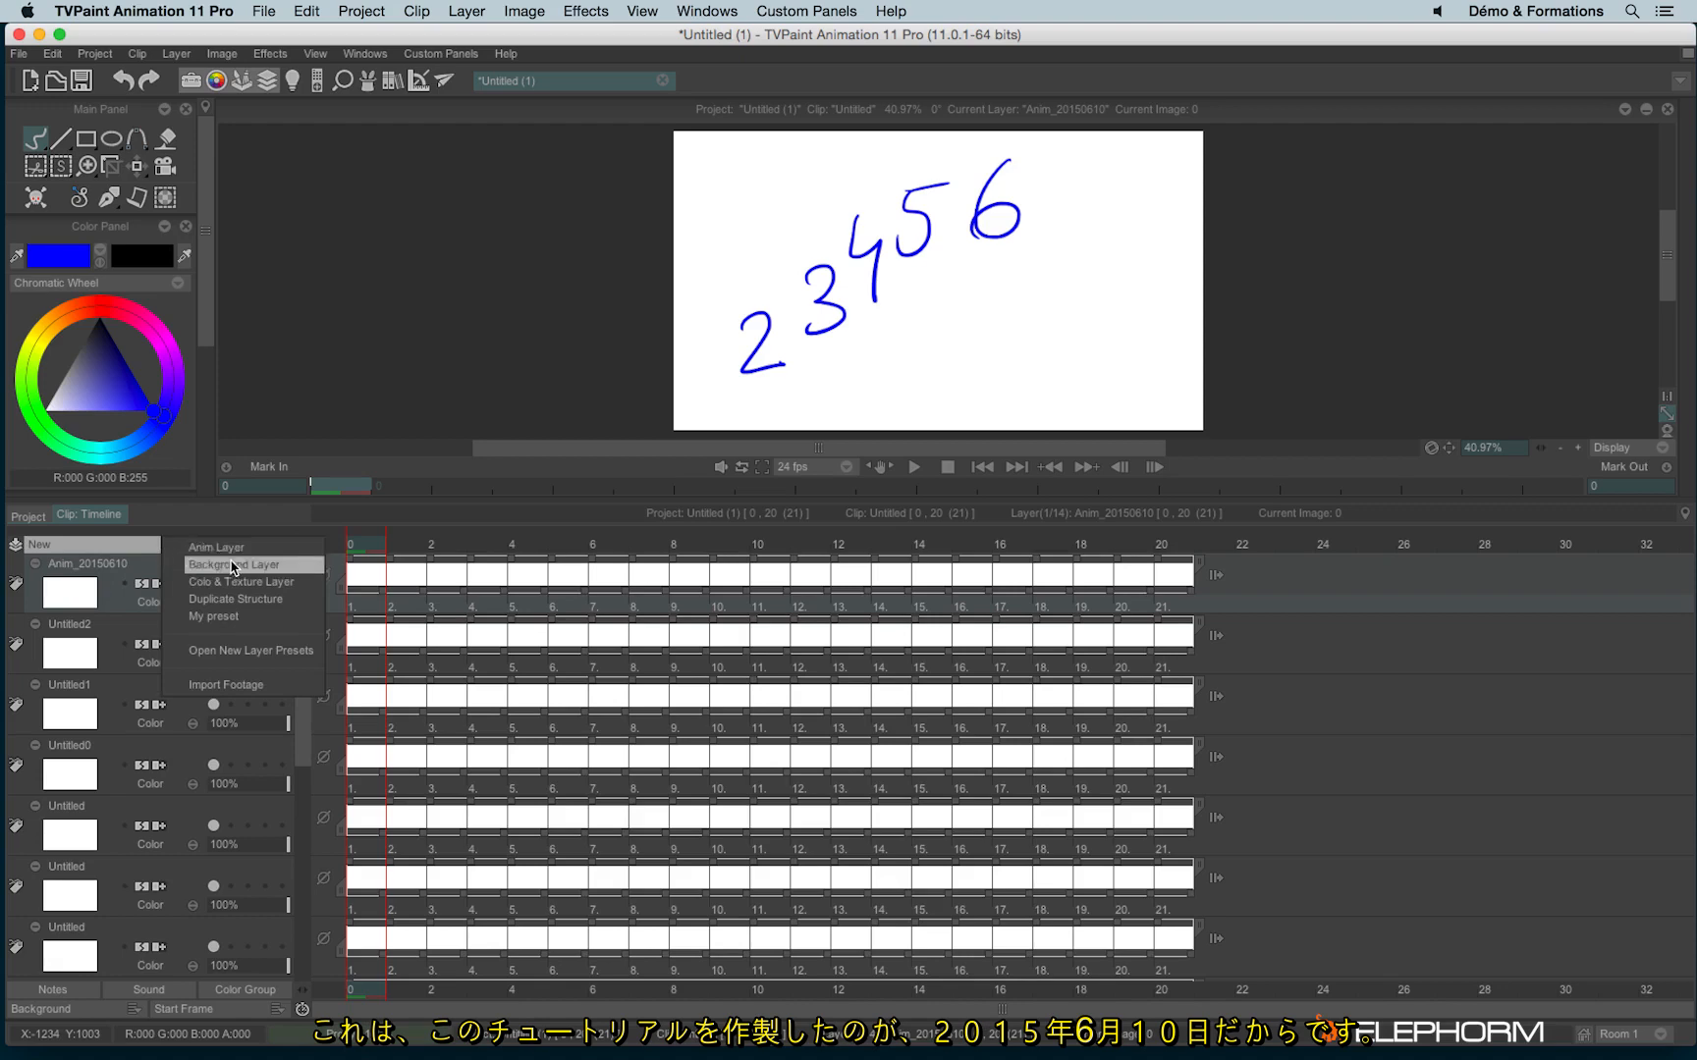
pyautogui.click(260, 661)
pyautogui.doubleClick(892, 628)
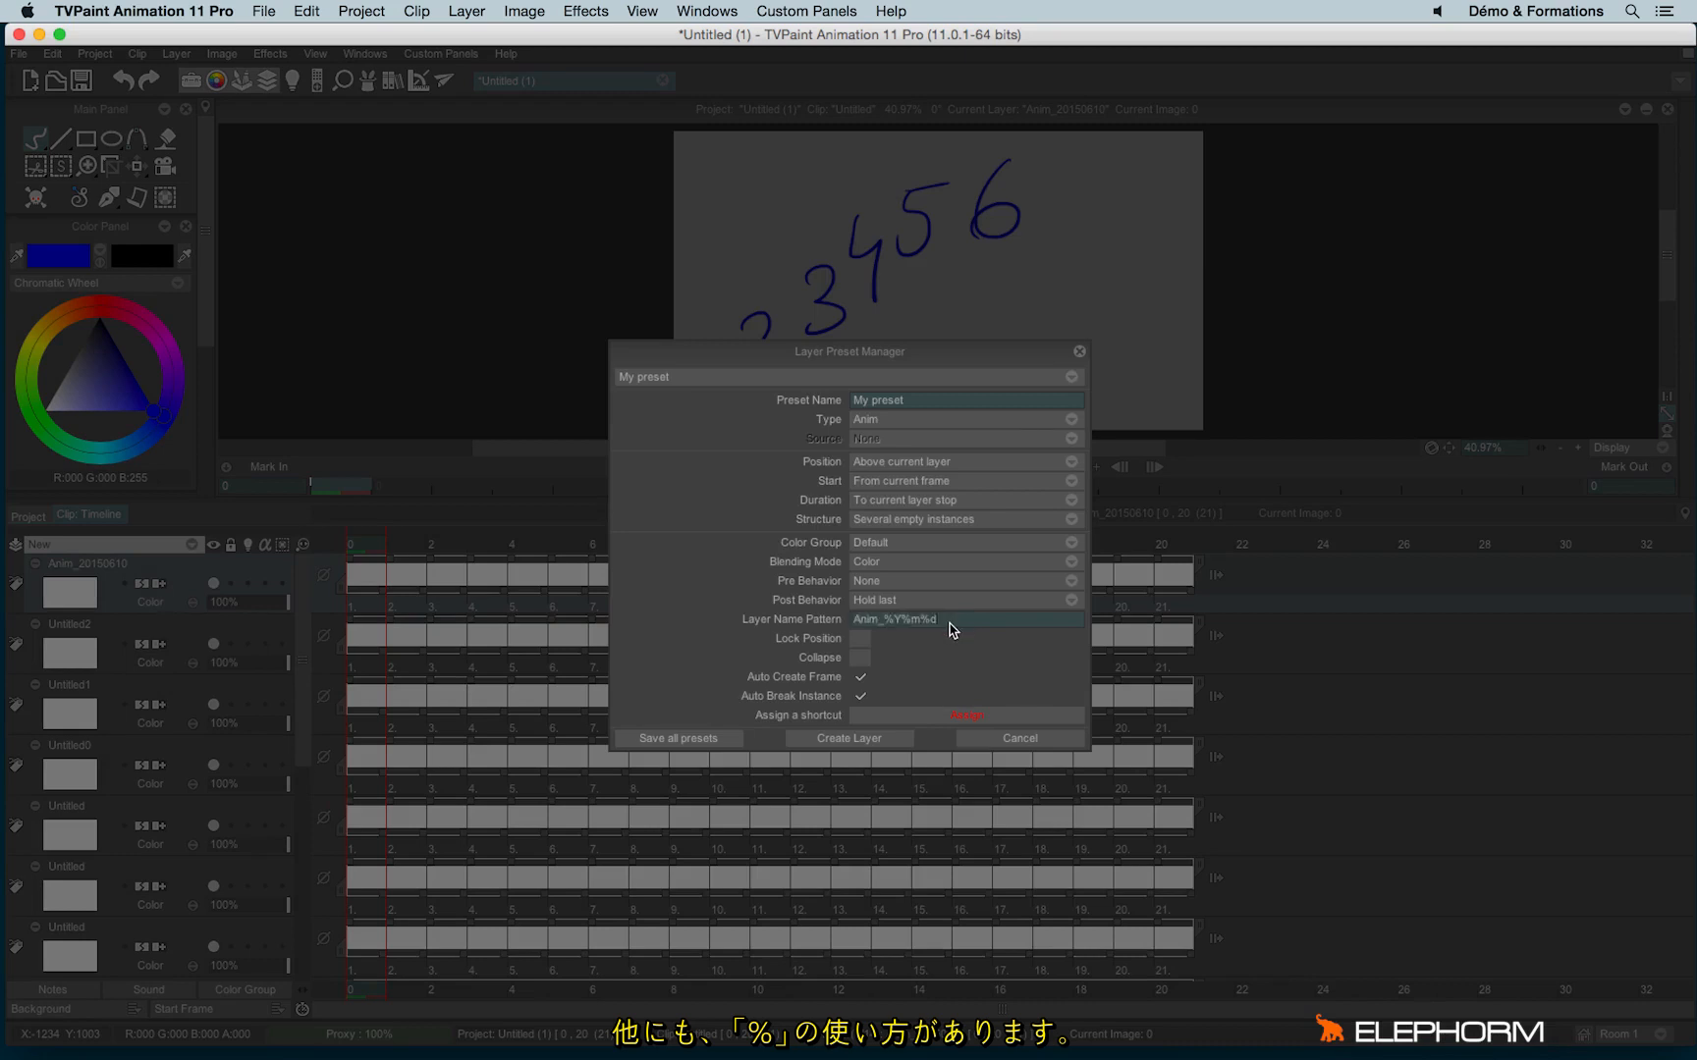
pyautogui.moveTo(950, 633); pyautogui.dragTo(903, 629)
pyautogui.press('BackSpace')
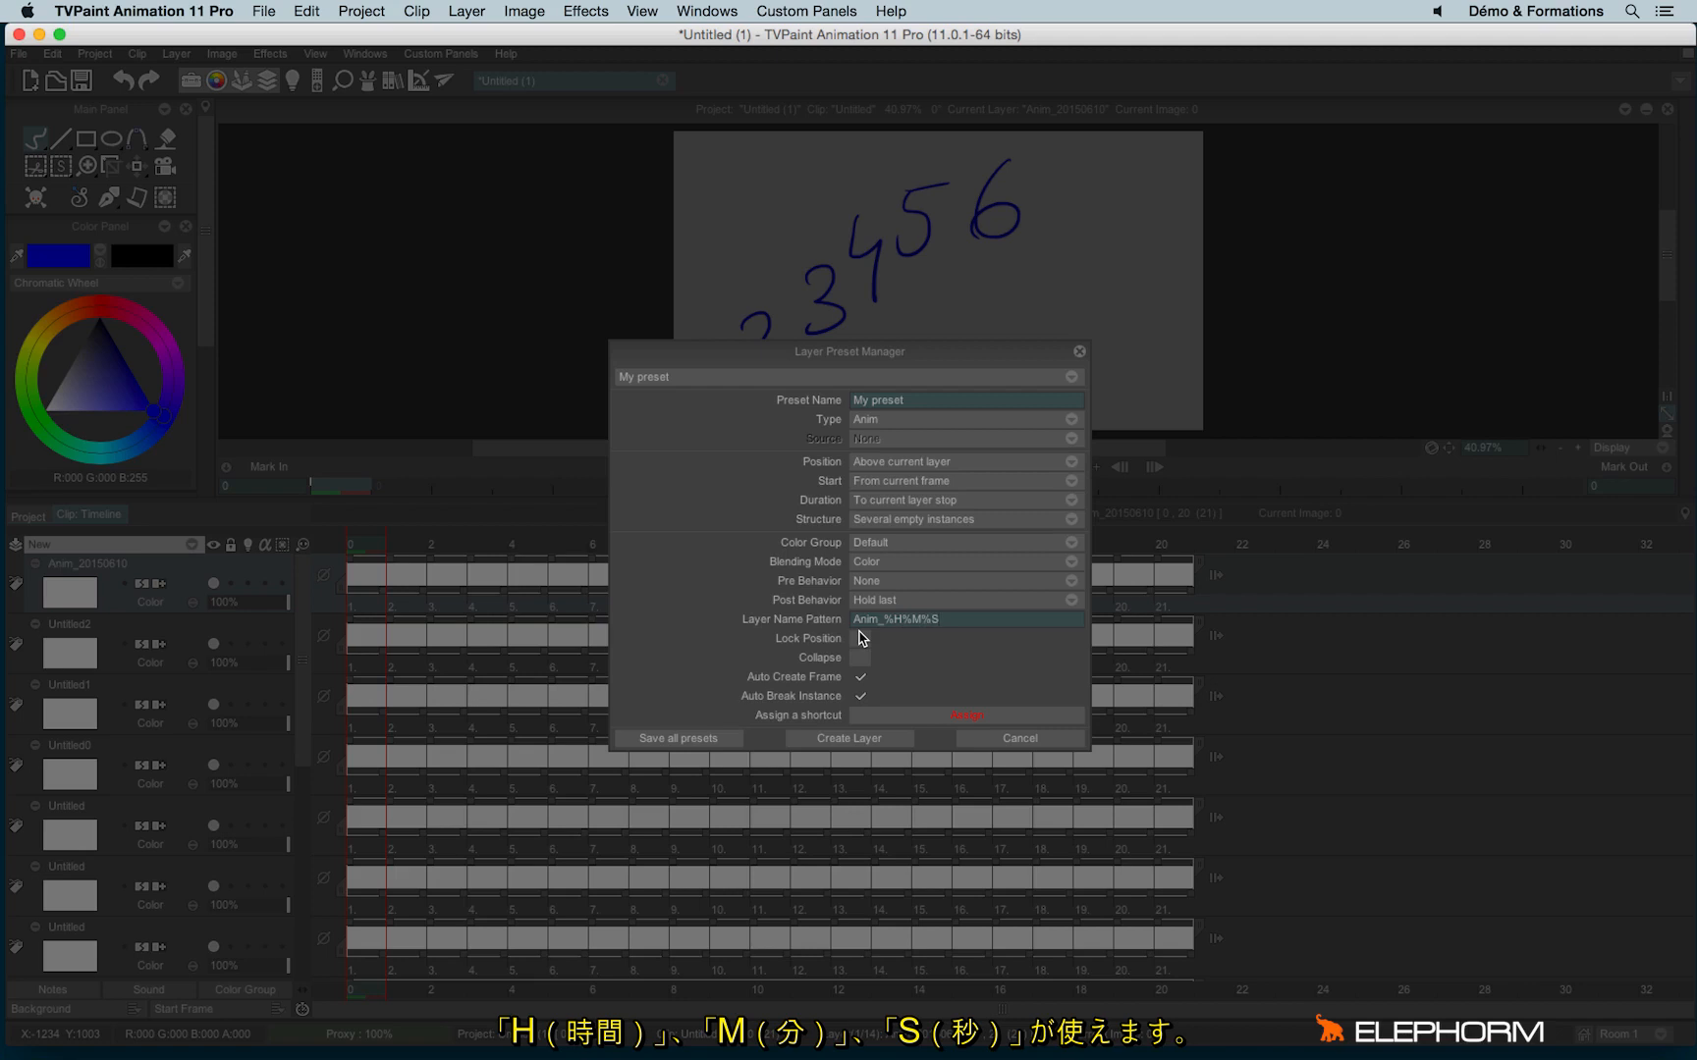
# - Set the layer name pattern of My preset to Anim_cln and create a layer from the preset
pyautogui.press('BackSpace')
pyautogui.press('BackSpace')
pyautogui.press('BackSpace')
pyautogui.press('BackSpace')
pyautogui.press('BackSpace')
pyautogui.press('BackSpace')
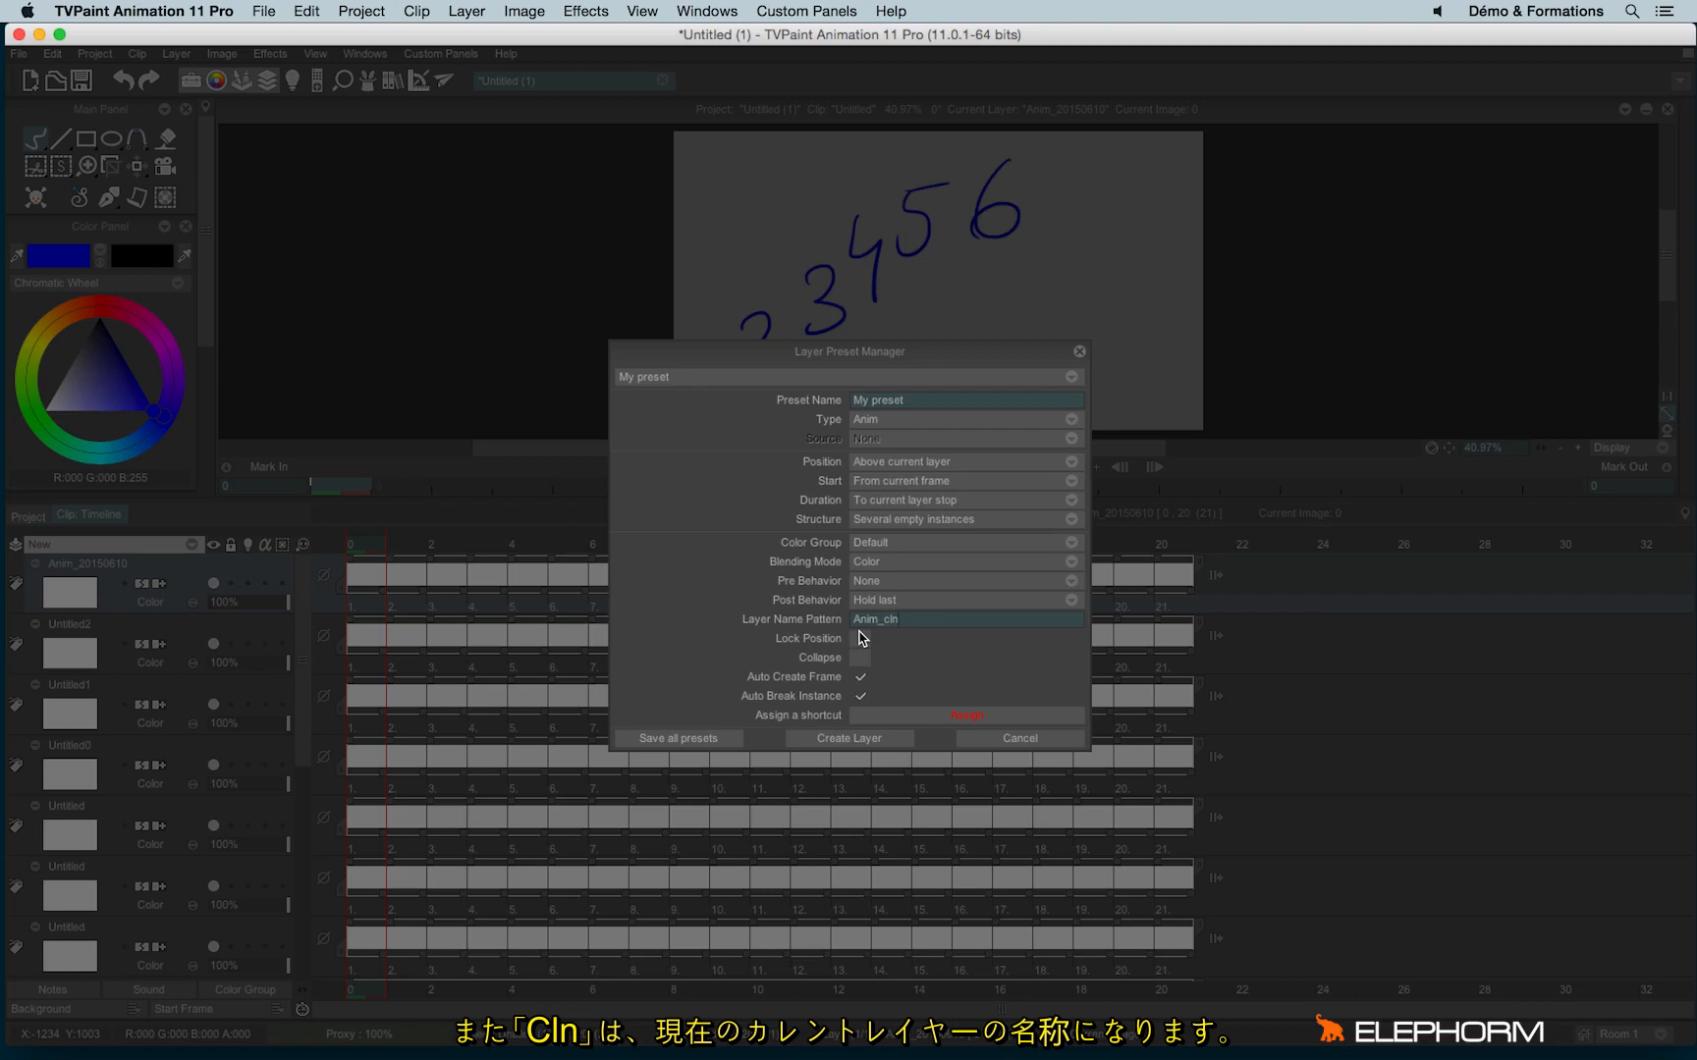
pyautogui.click(1079, 350)
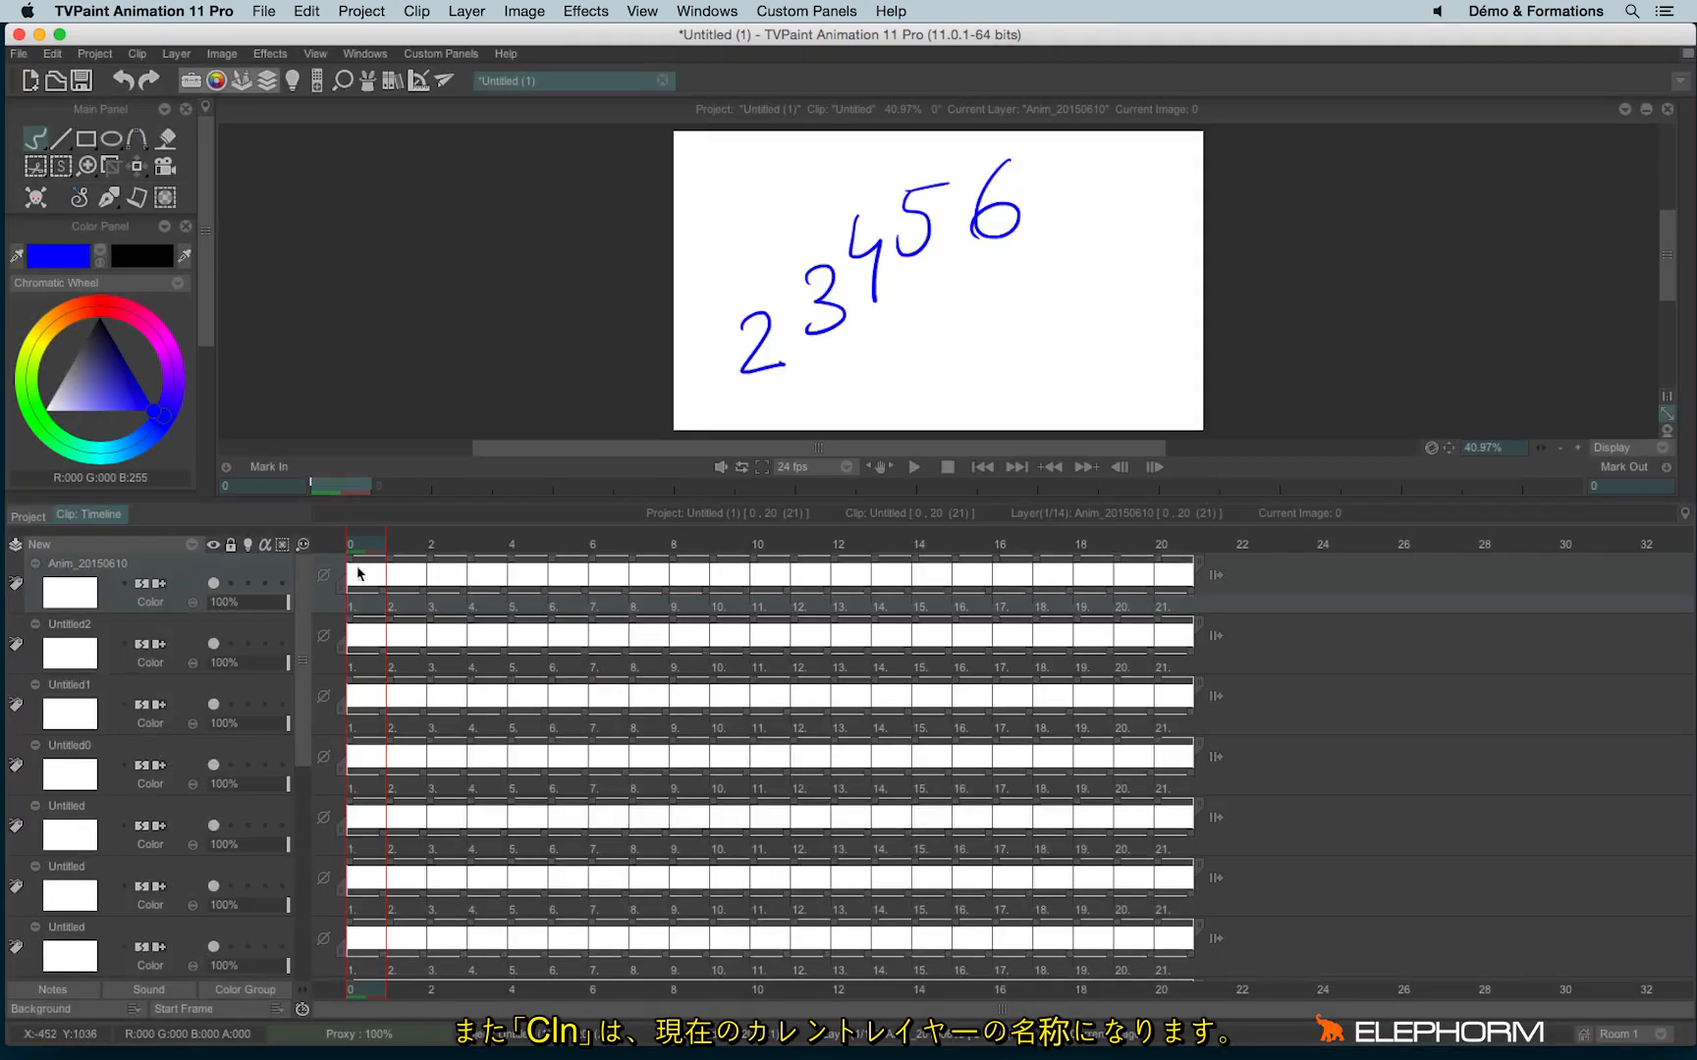
pyautogui.click(87, 545)
pyautogui.click(182, 619)
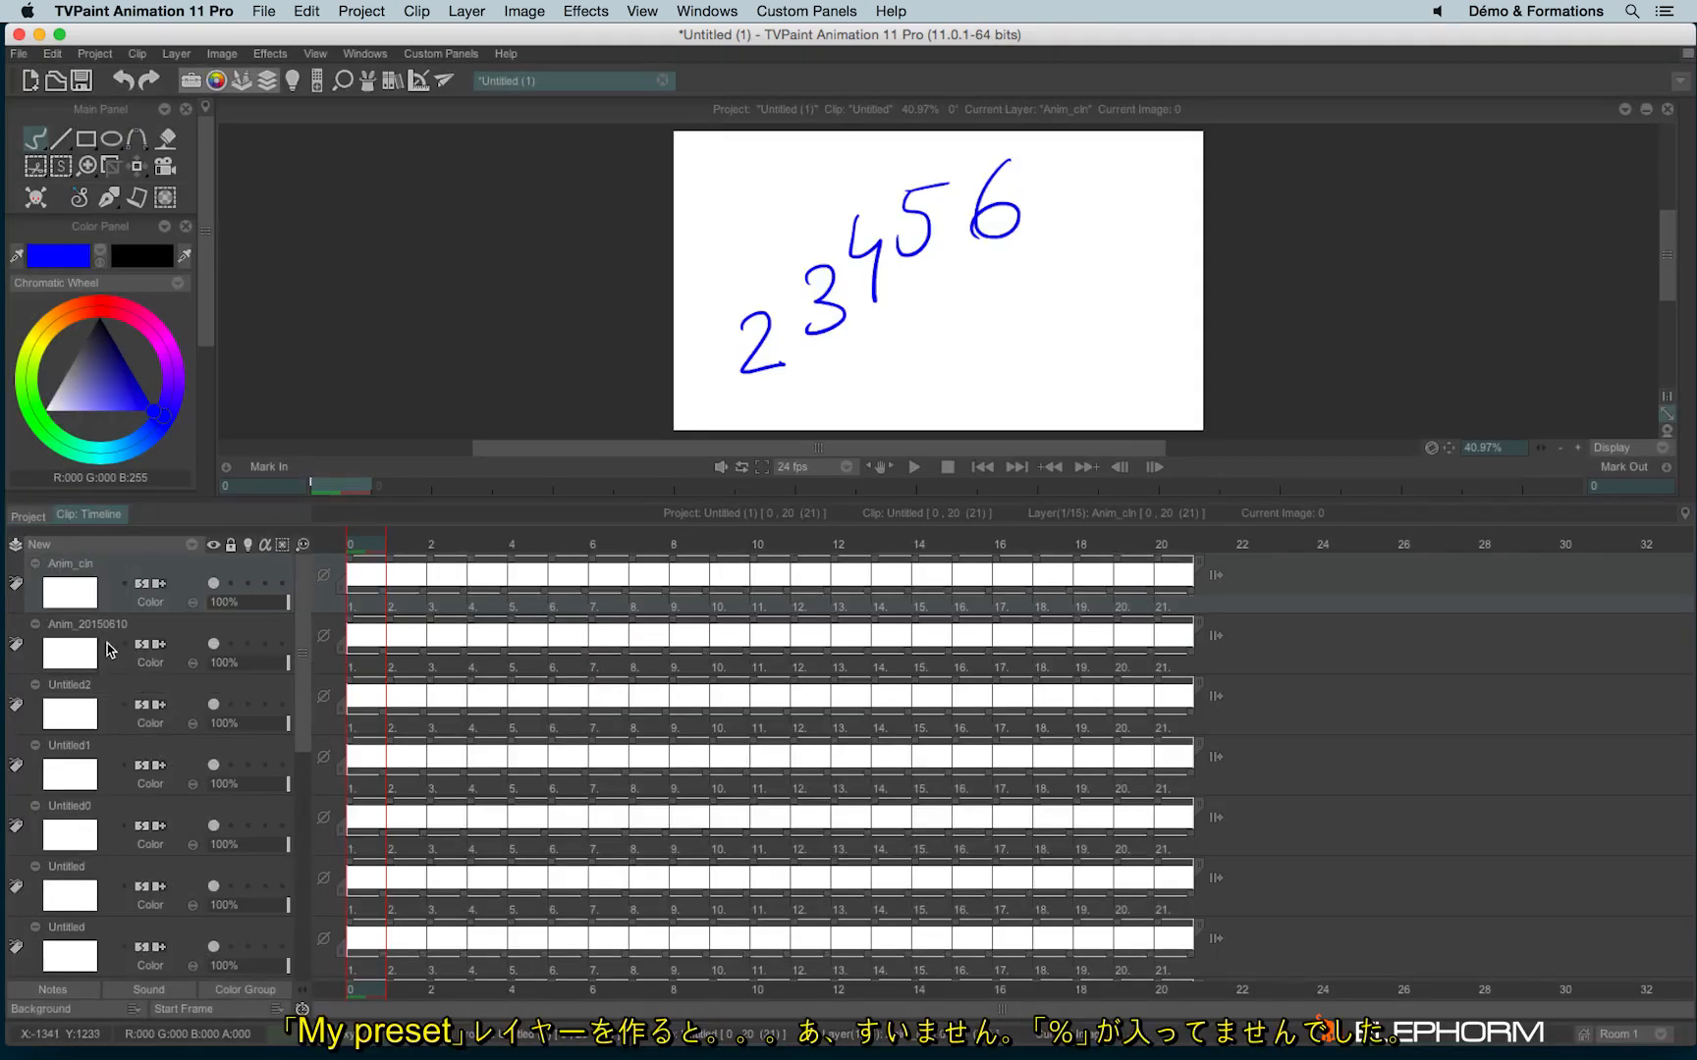
# - Add the missing % before cln in the layer name pattern of My preset
pyautogui.click(99, 543)
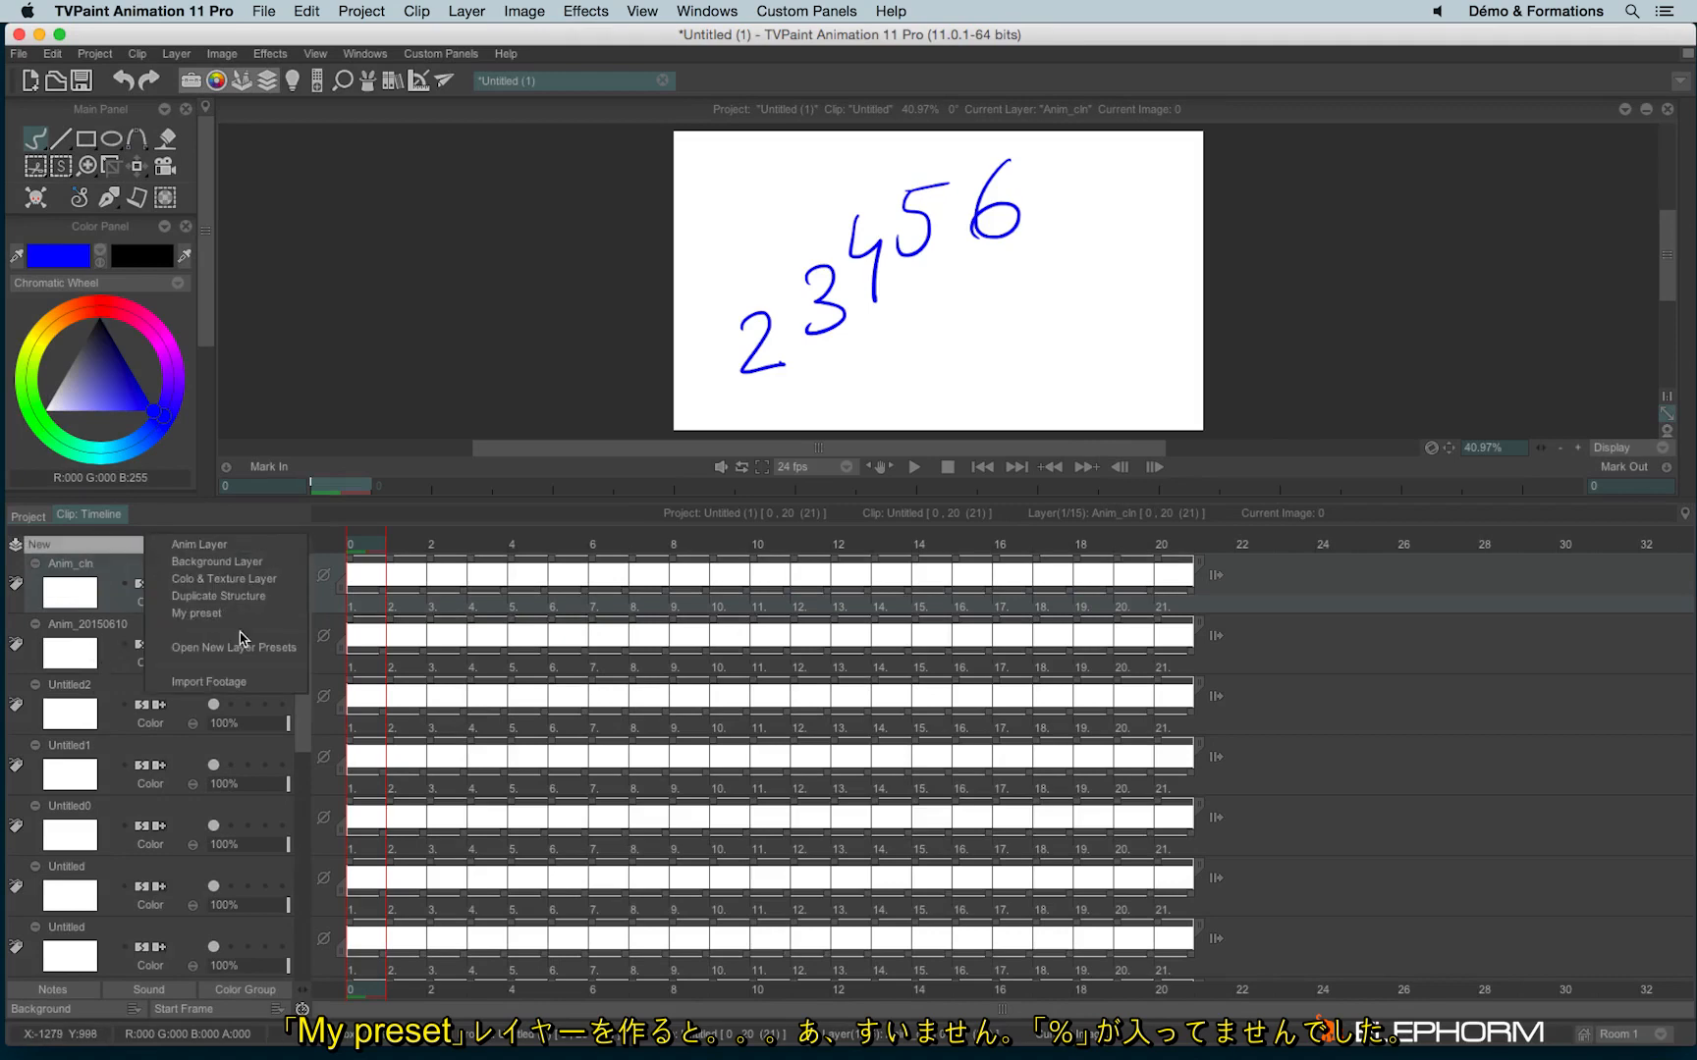
pyautogui.click(241, 647)
pyautogui.click(885, 627)
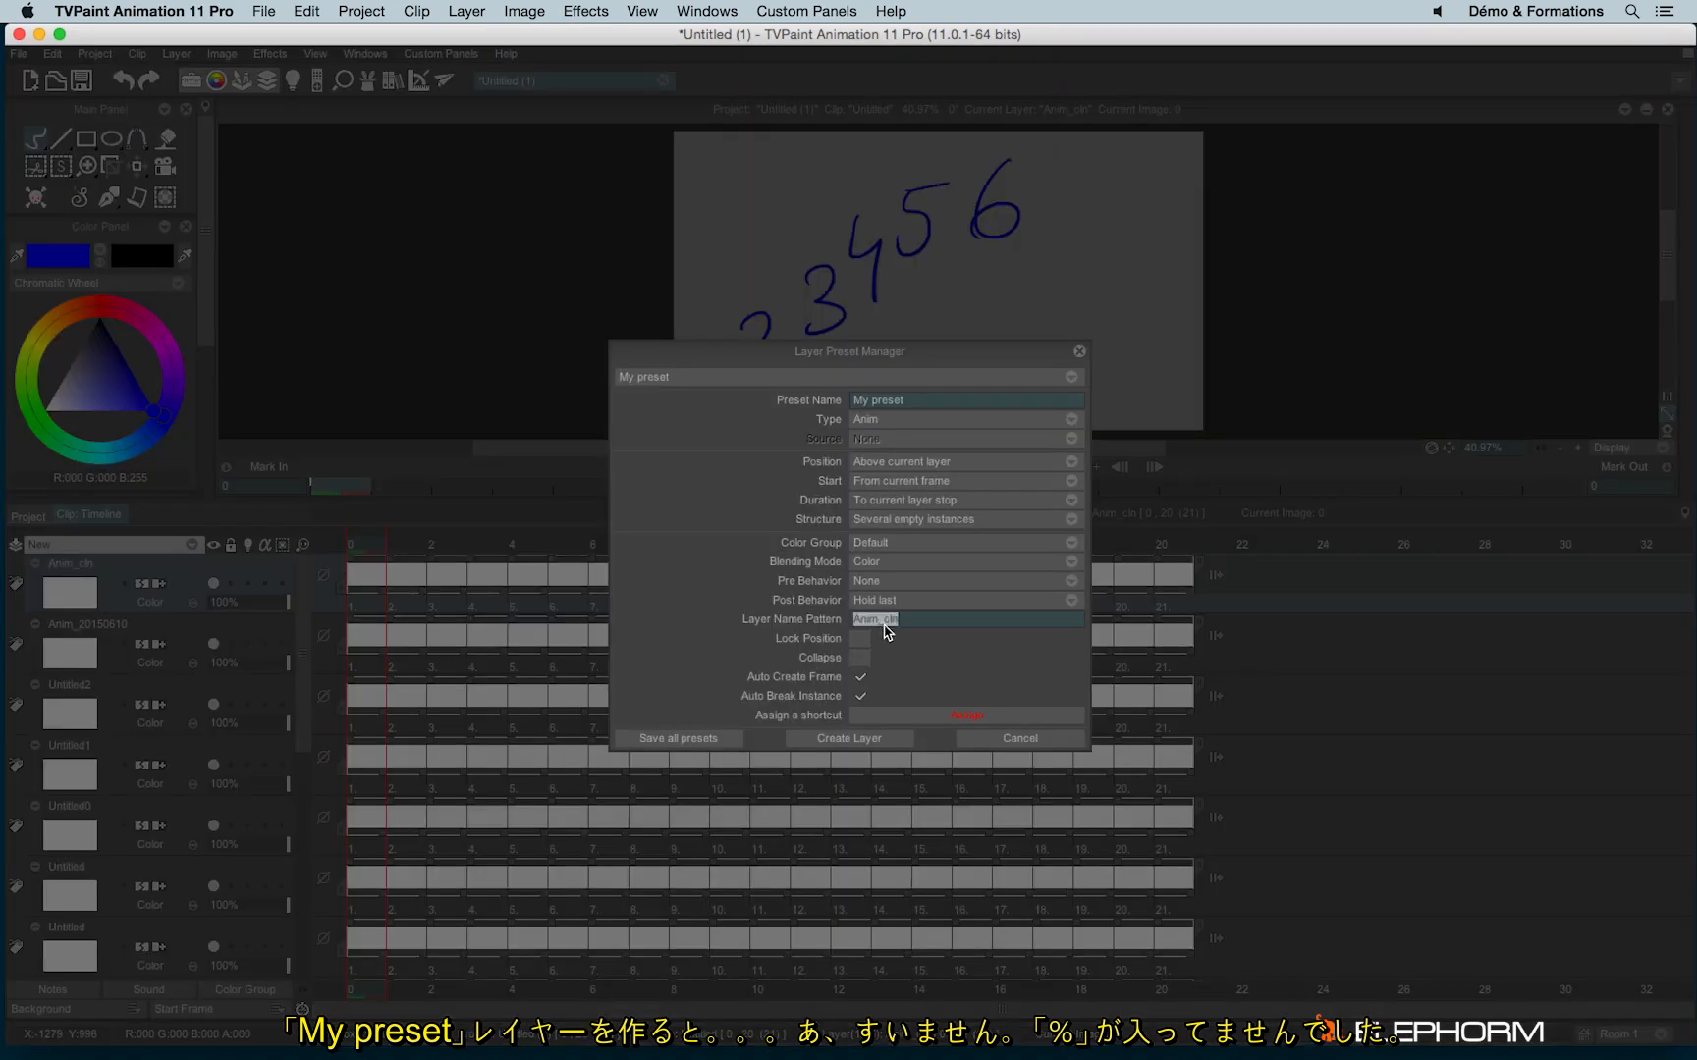
pyautogui.click(884, 625)
pyautogui.click(1079, 350)
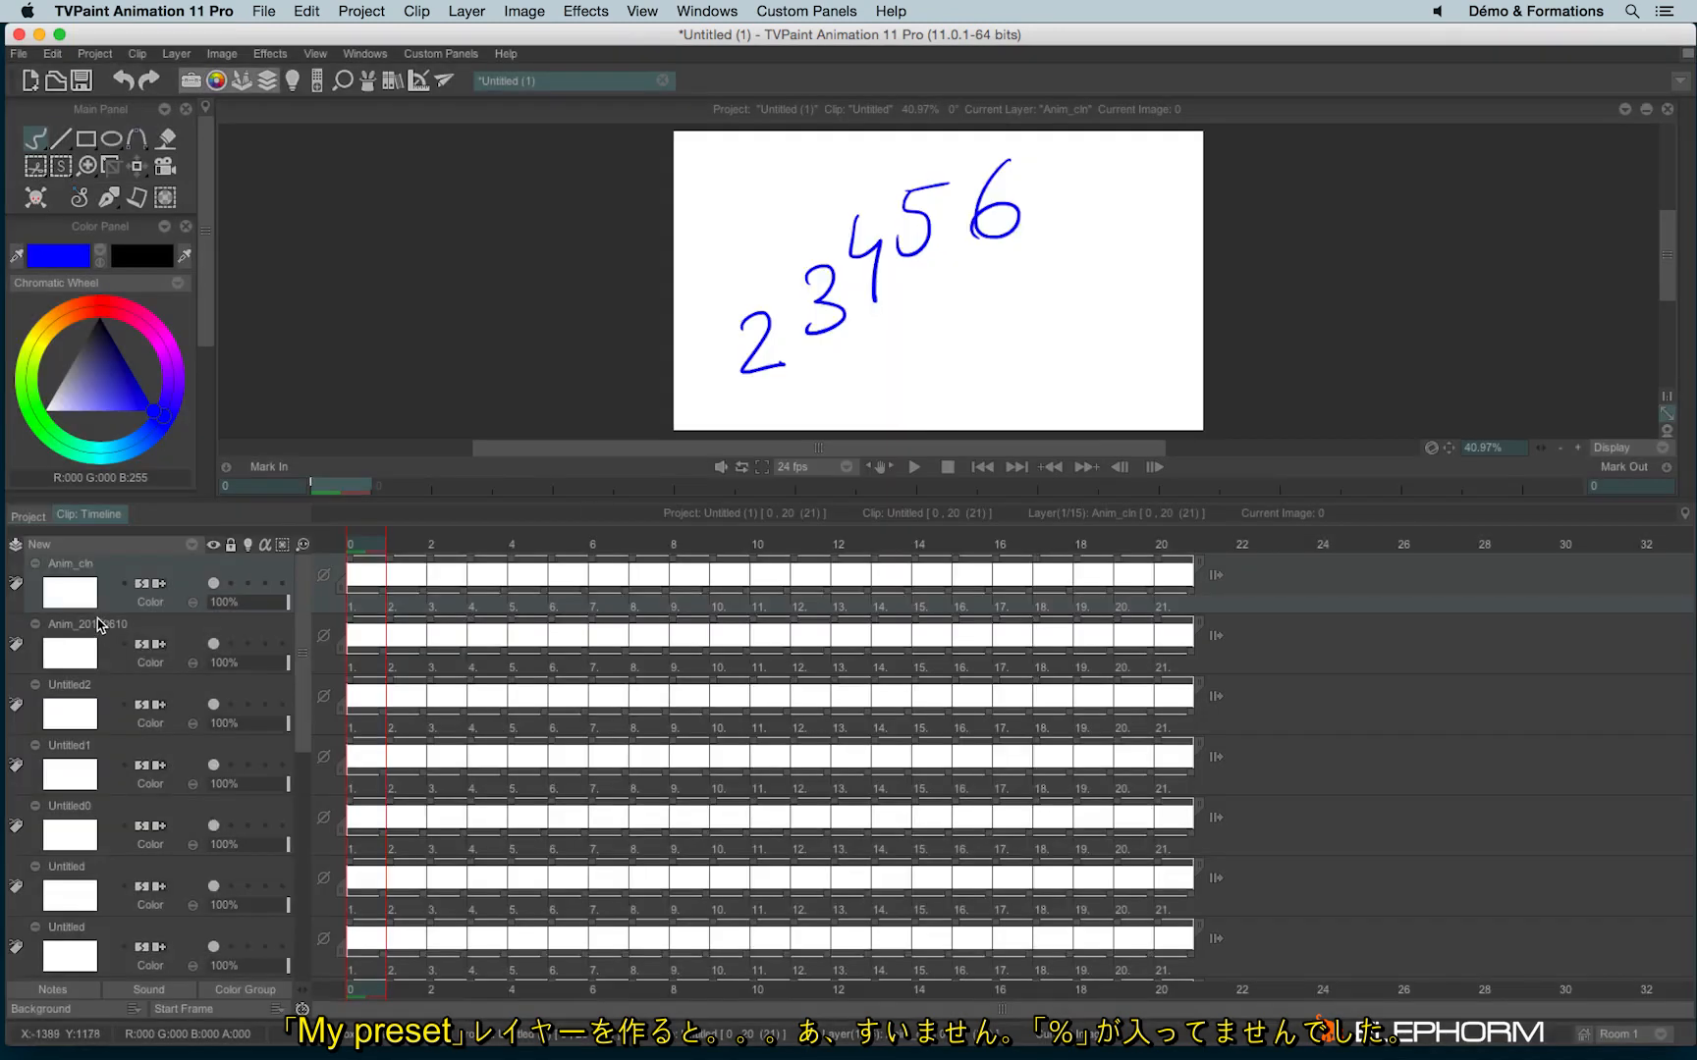
# - Delete the Anim_cln layer and create a new layer from My preset above Anim_20150610
pyautogui.click(98, 625)
pyautogui.click(126, 567)
pyautogui.rightClick(126, 562)
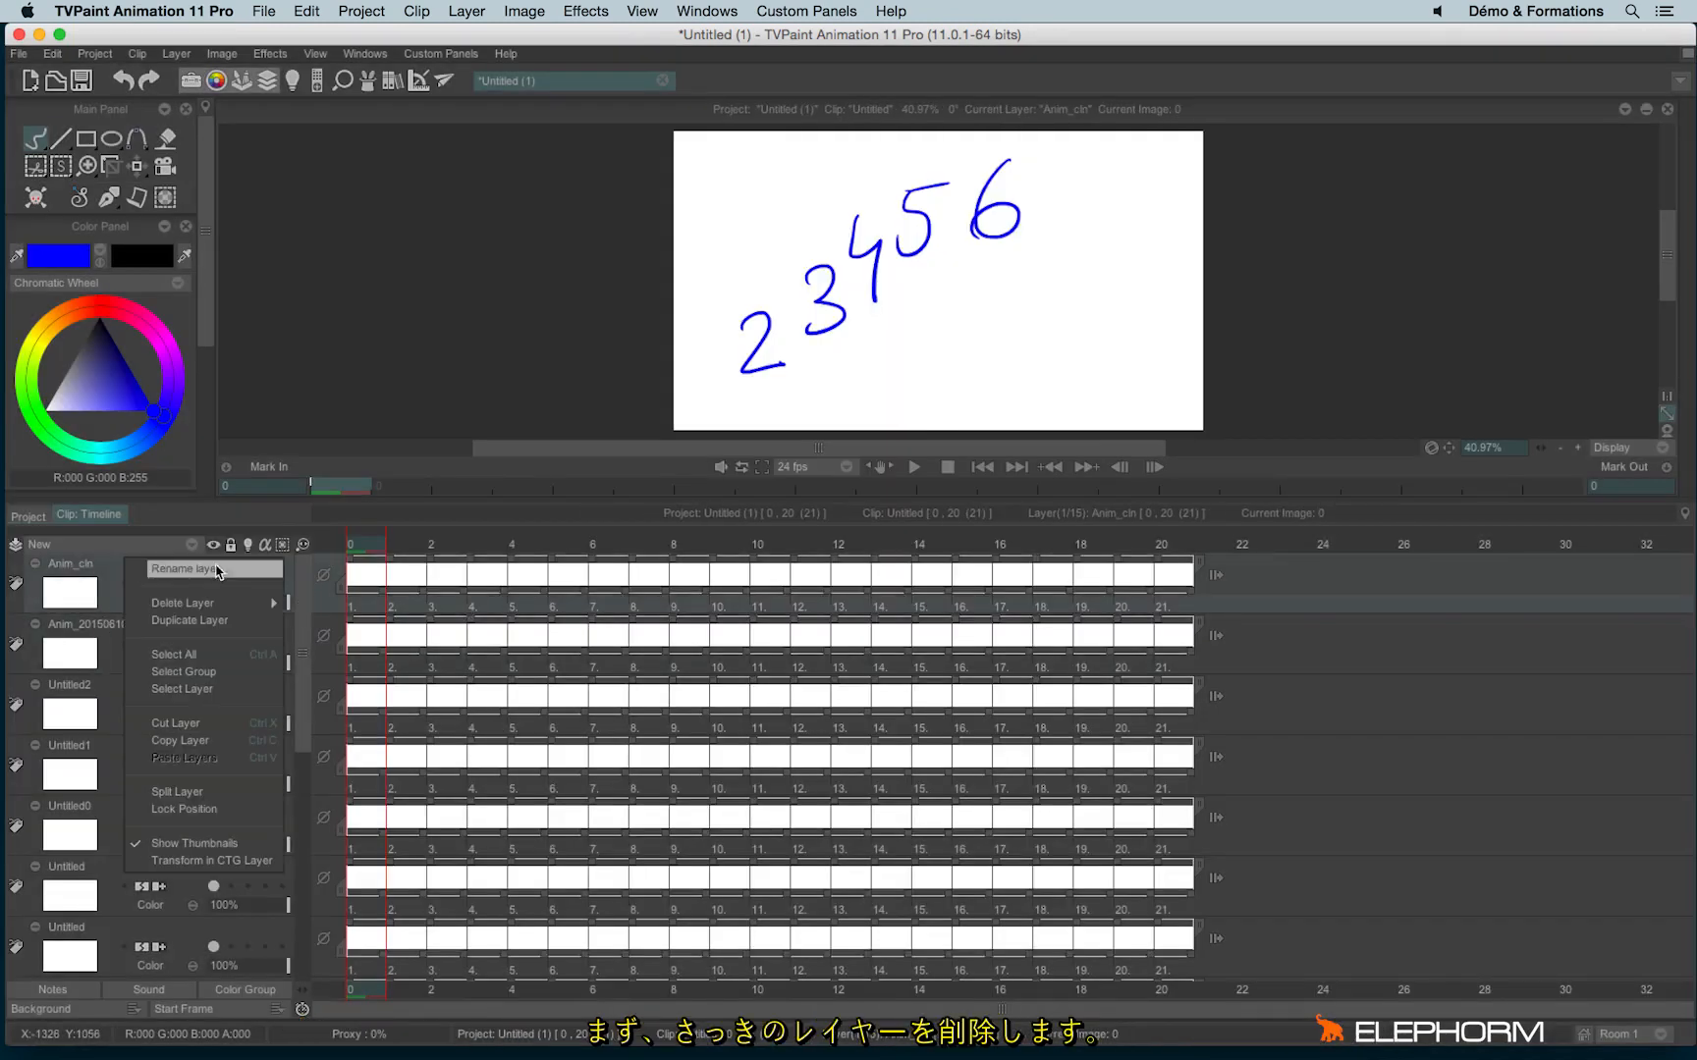
pyautogui.click(319, 603)
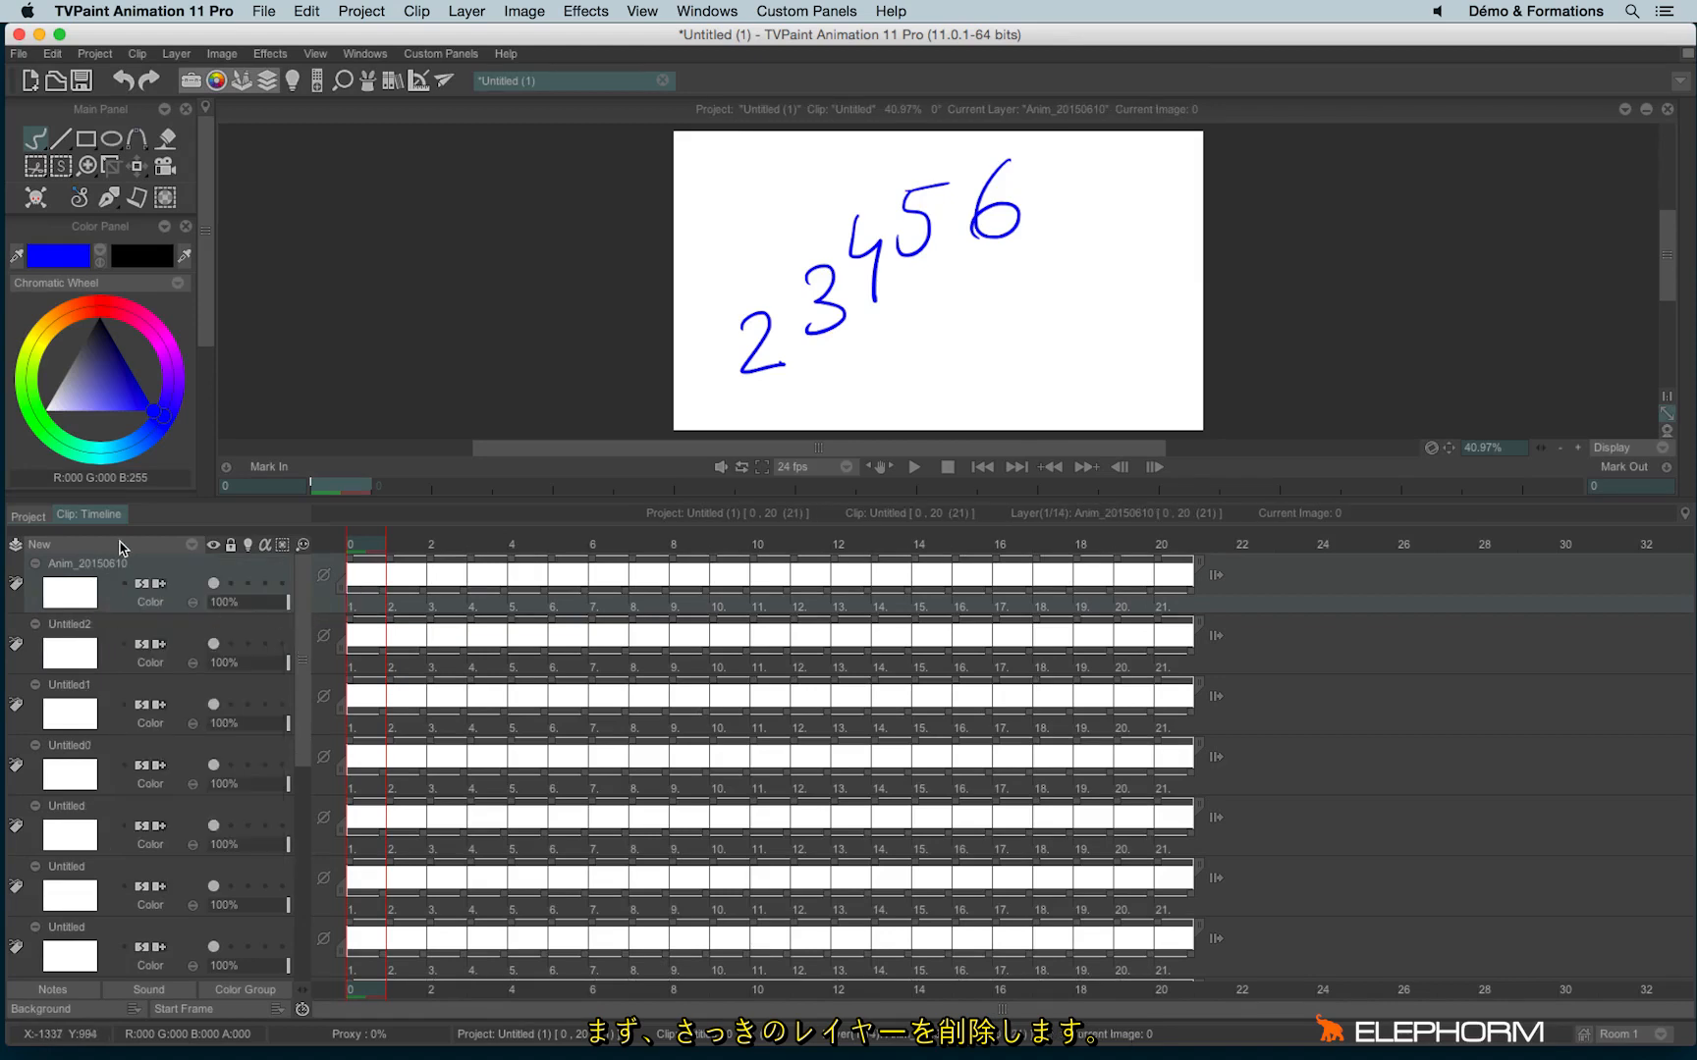
pyautogui.click(120, 547)
pyautogui.click(196, 617)
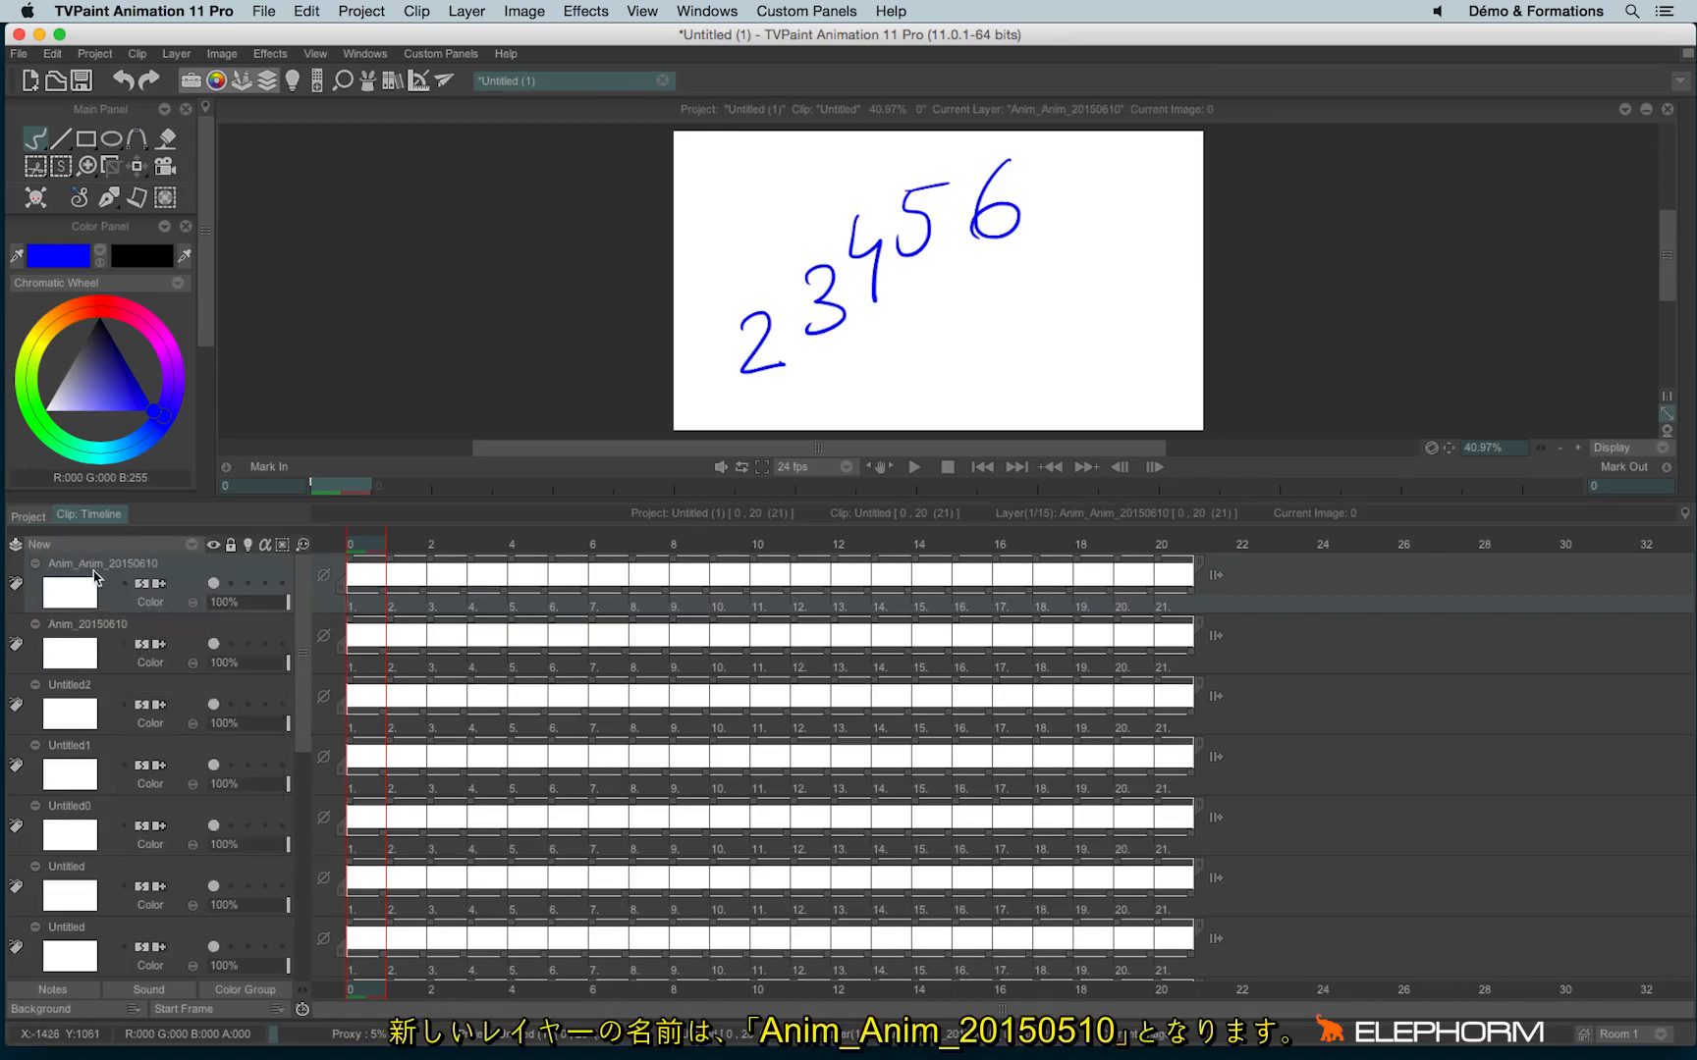
# - With the Anim_20150610 layer selected, set the layer name pattern of My preset to Copy_%cln
pyautogui.click(102, 638)
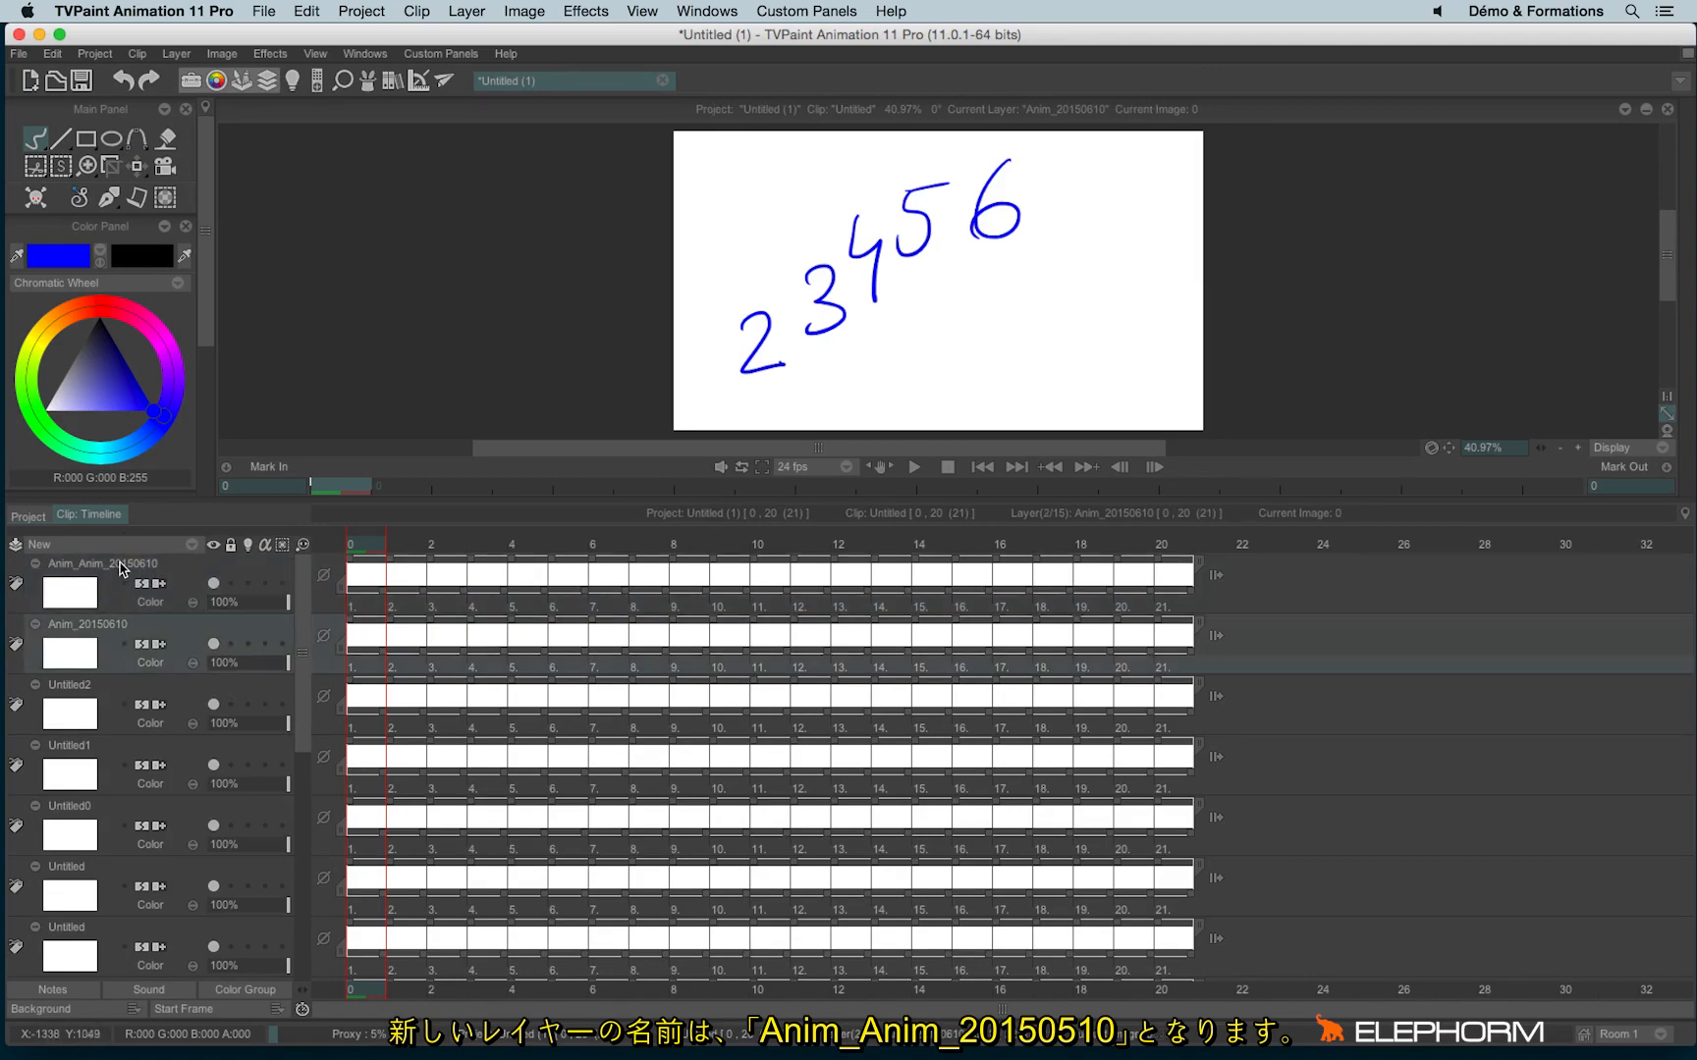
pyautogui.click(123, 565)
pyautogui.click(114, 643)
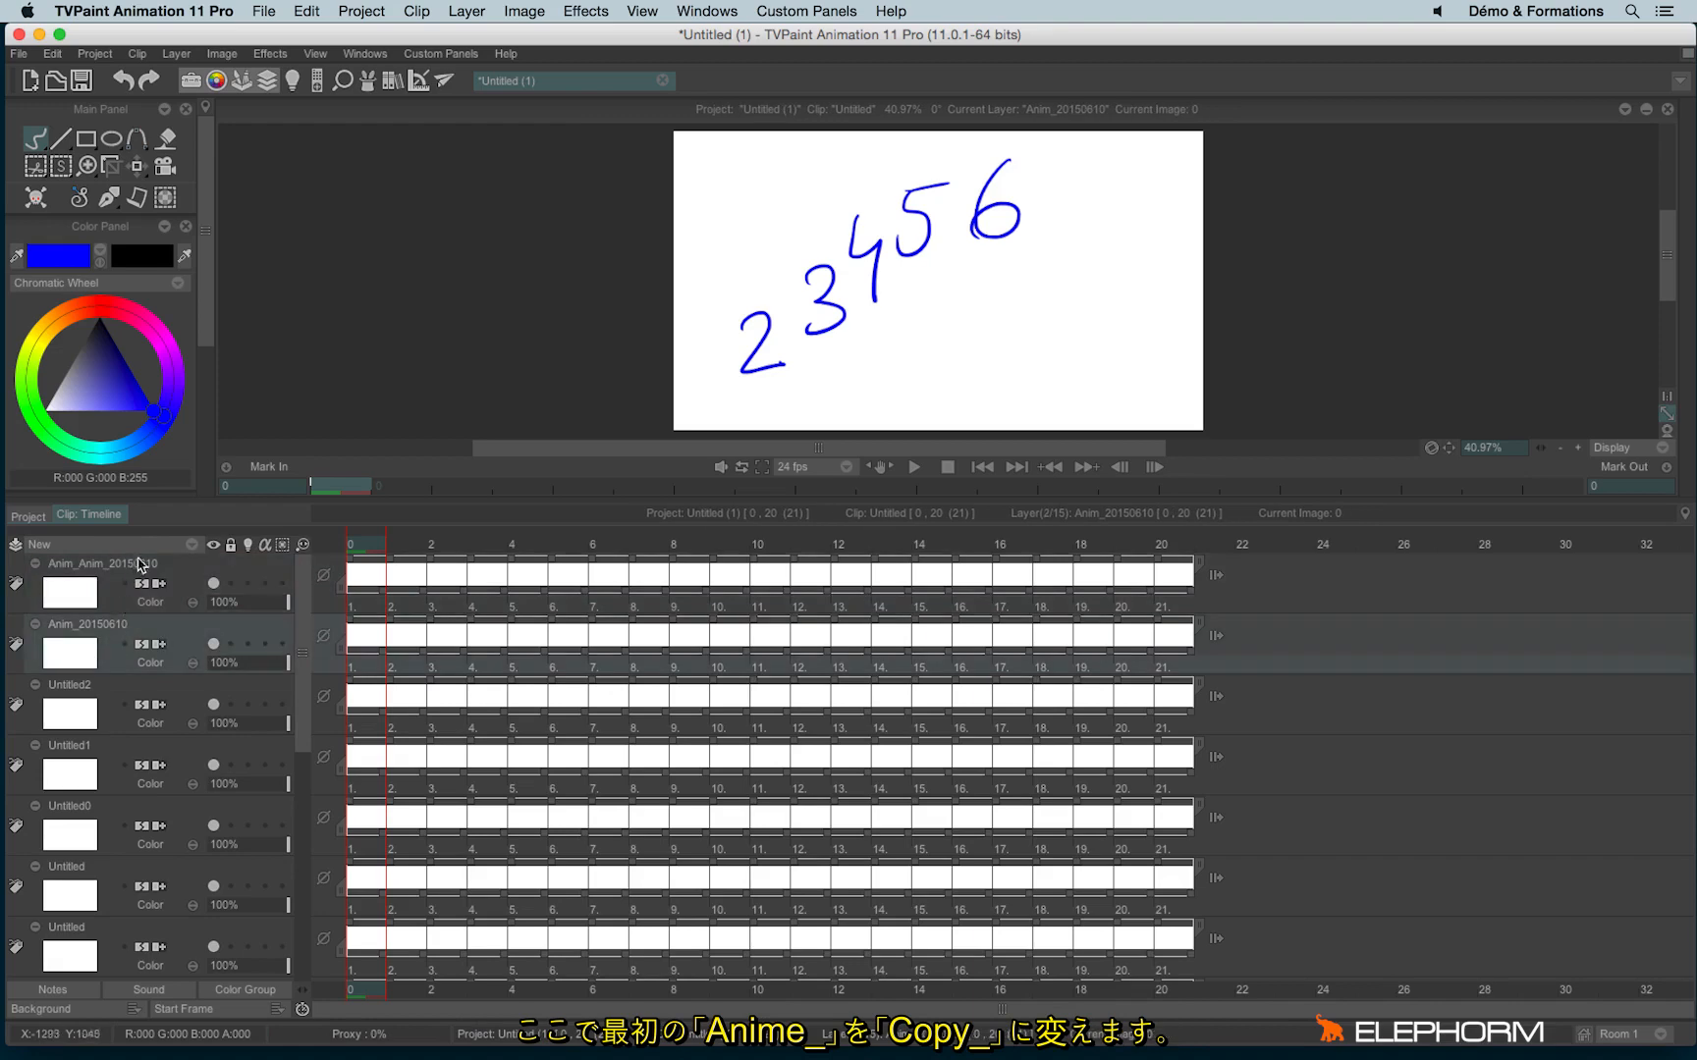
pyautogui.click(138, 545)
pyautogui.click(224, 650)
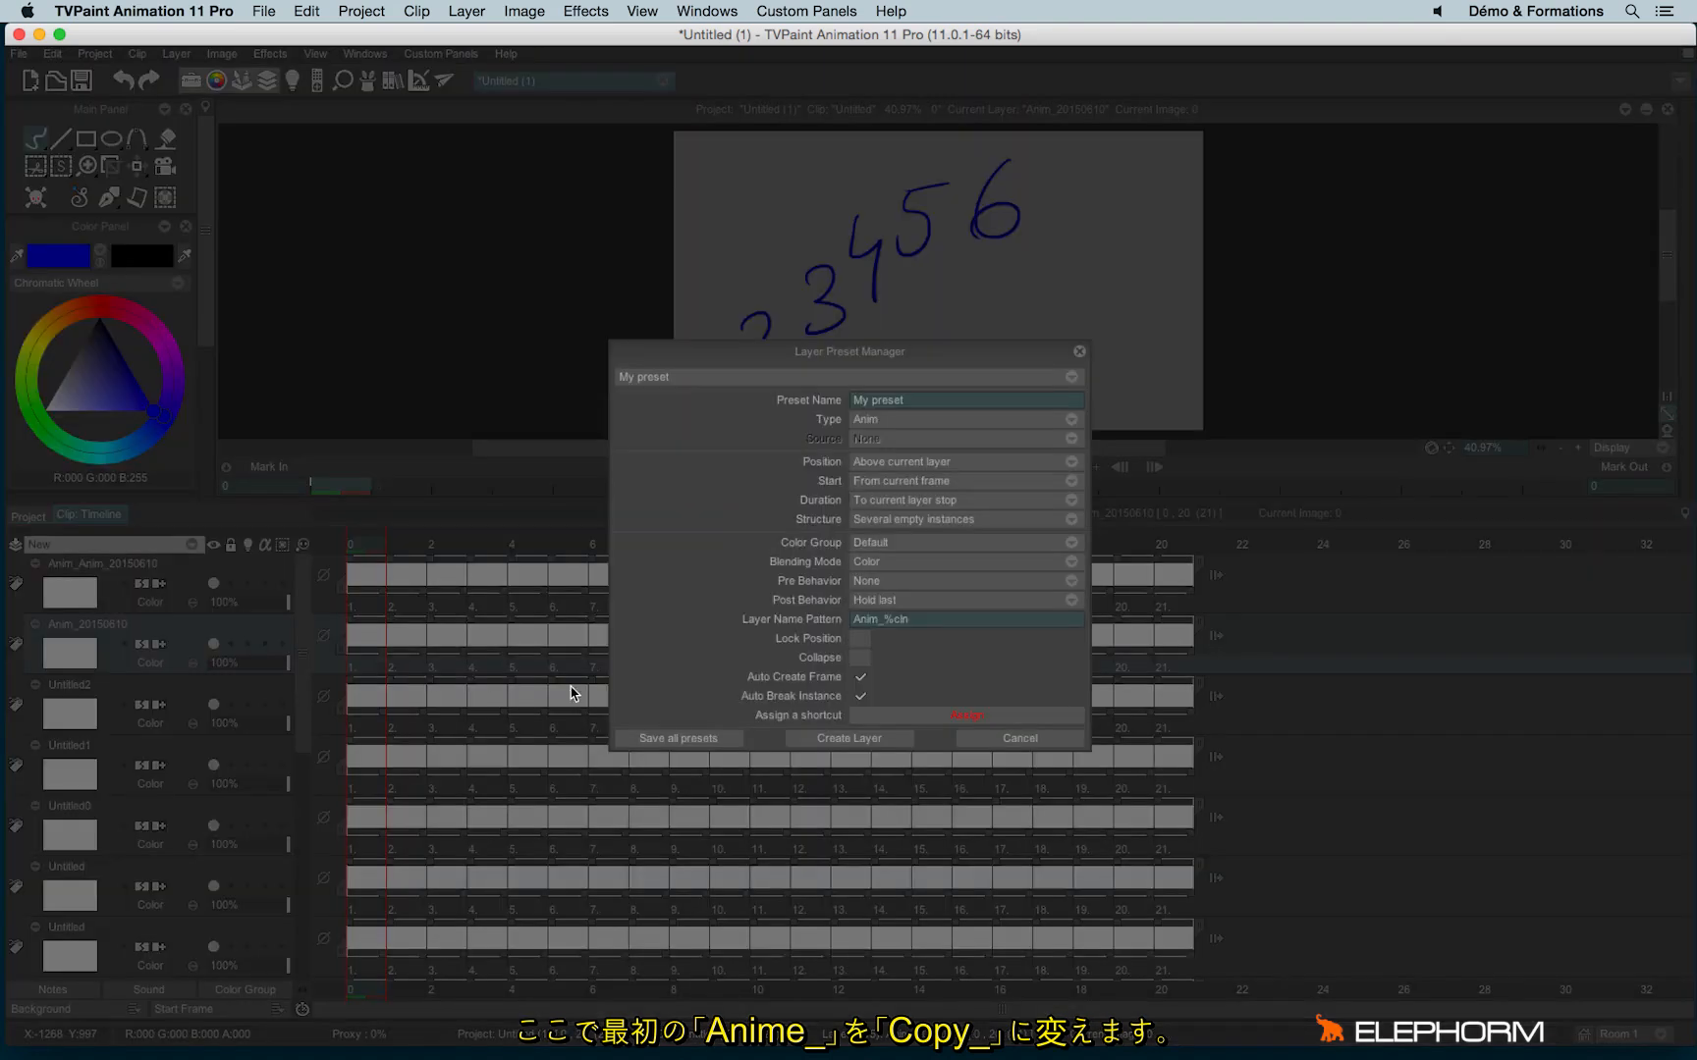
pyautogui.click(872, 622)
pyautogui.click(882, 623)
pyautogui.press('BackSpace')
pyautogui.press('BackSpace')
pyautogui.press('BackSpace')
pyautogui.press('BackSpace')
pyautogui.click(1080, 353)
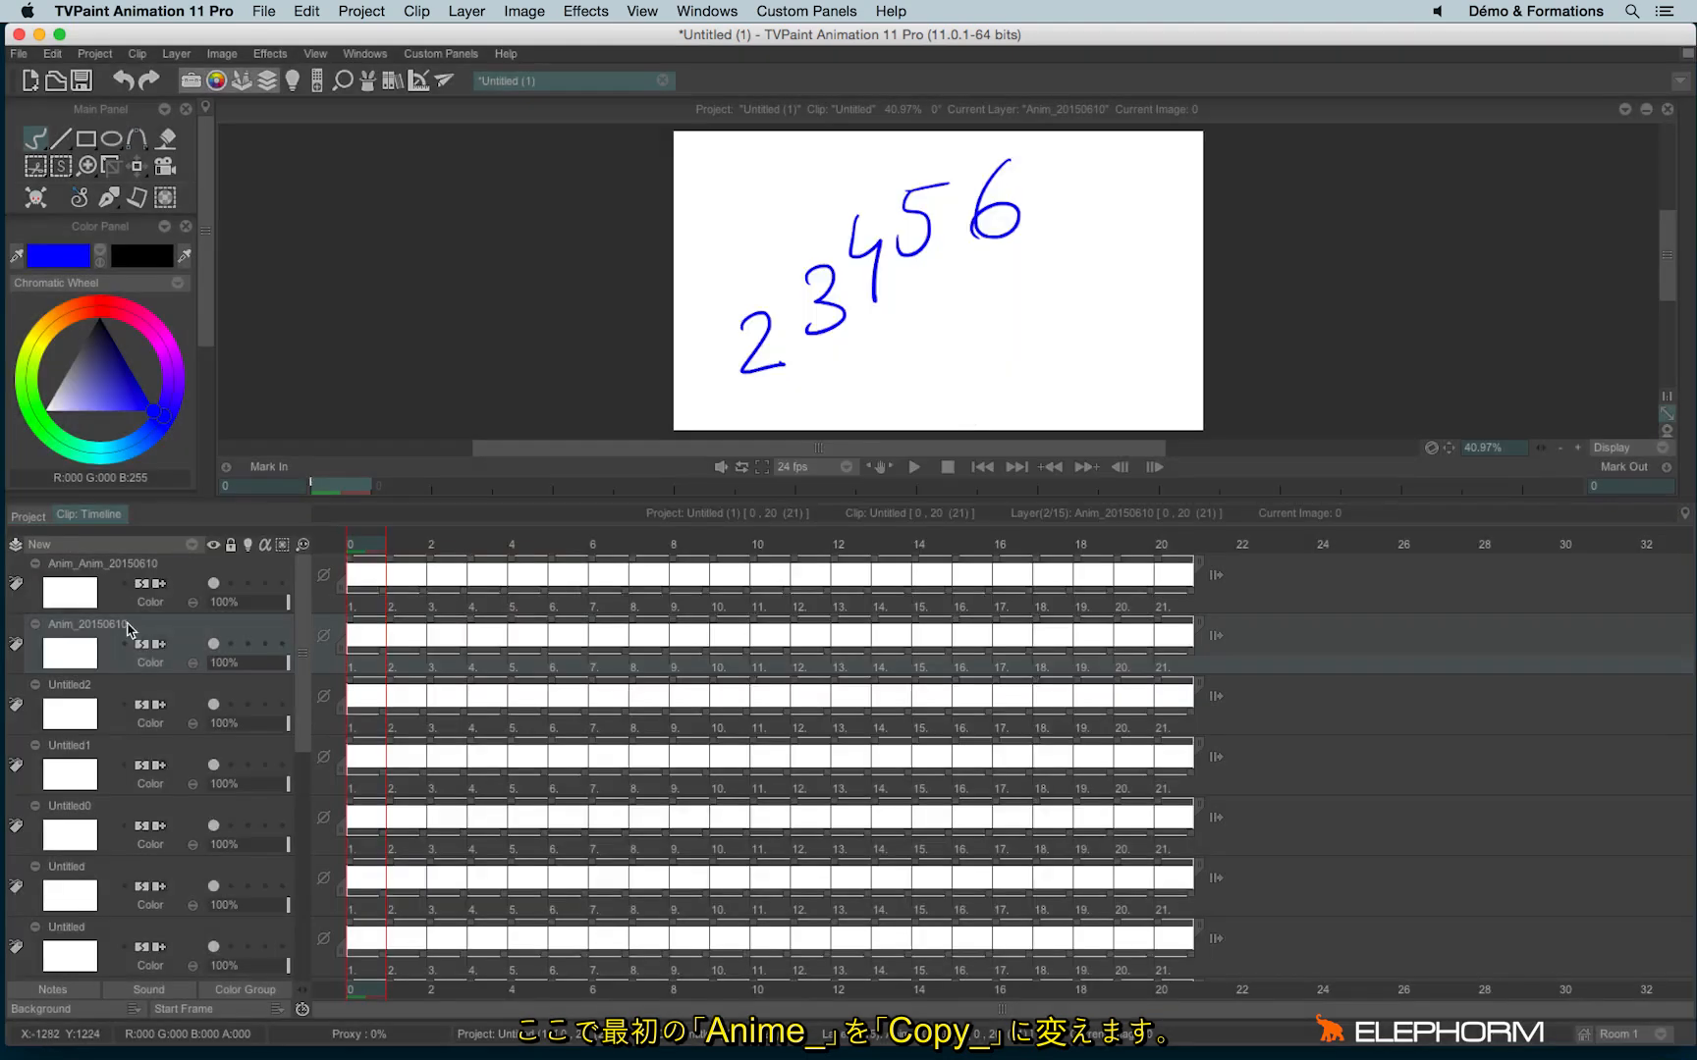
# - Create a new layer from My preset above Anim_20150610, then reselect the Anim_20150610 layer
pyautogui.click(133, 546)
pyautogui.click(236, 618)
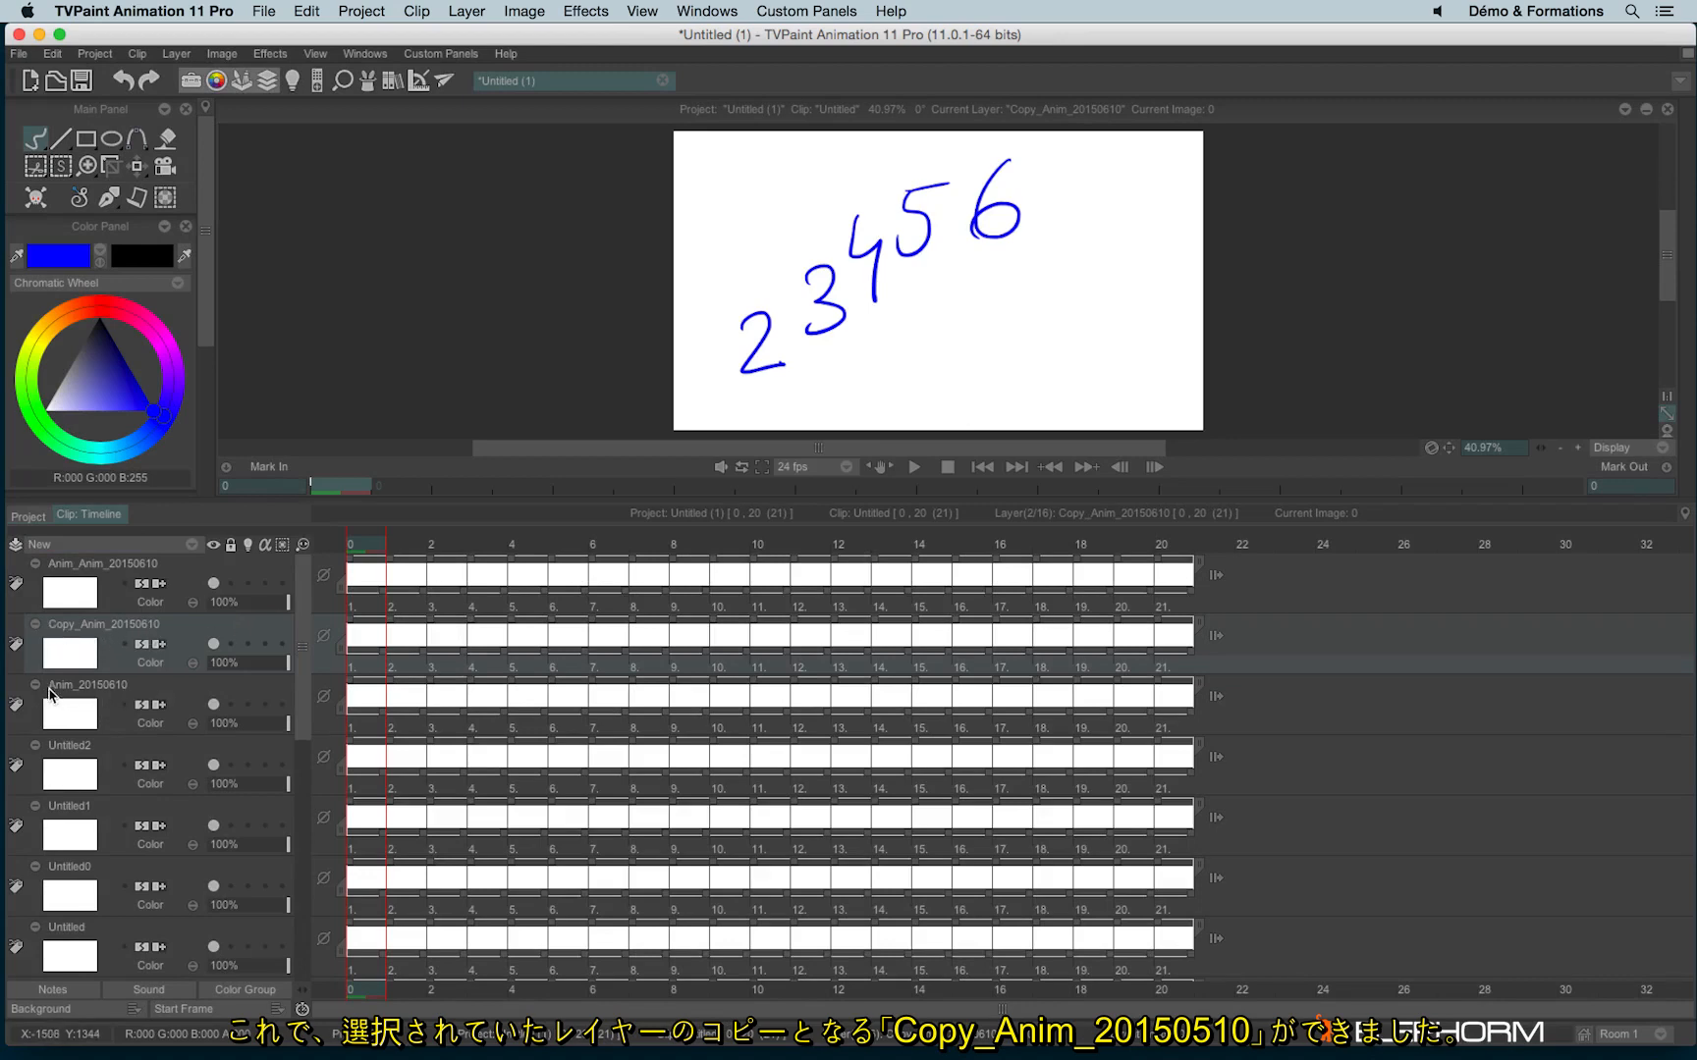
pyautogui.click(128, 700)
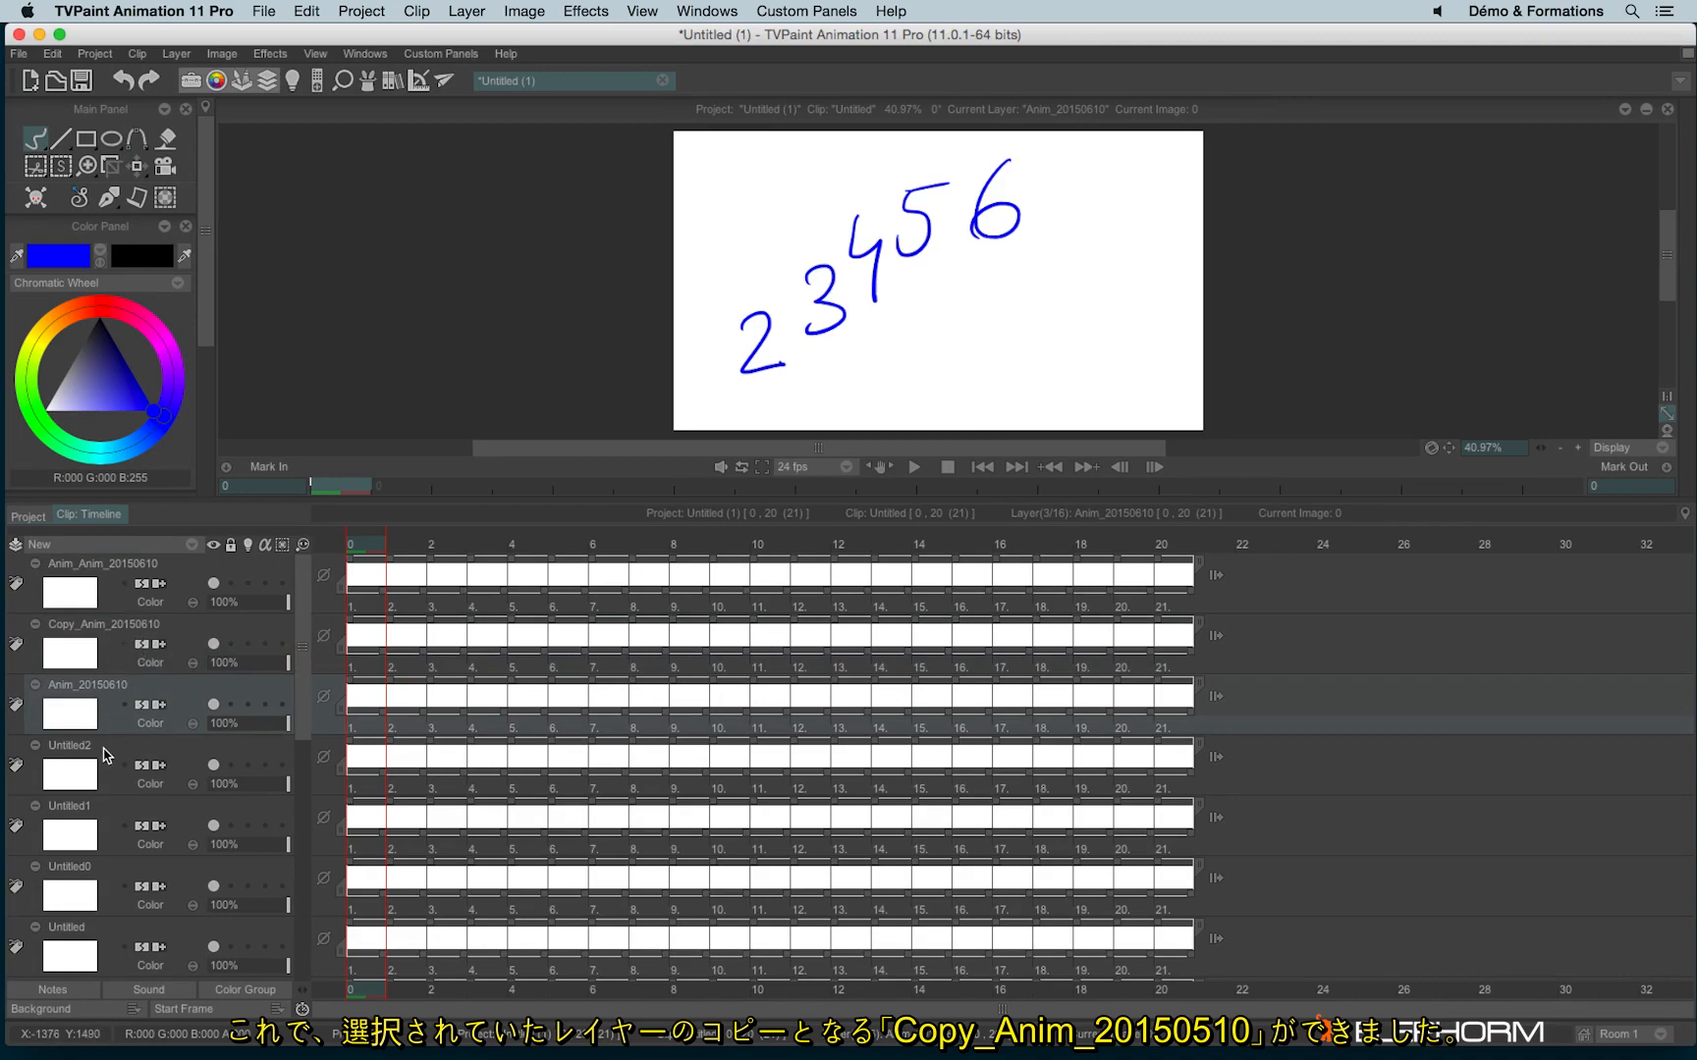
# - Select the Copy_Anim_20150610 layer and enable the Collapse option in My preset, leaving Lock Position off
pyautogui.click(153, 545)
pyautogui.click(115, 599)
pyautogui.click(98, 633)
pyautogui.click(153, 545)
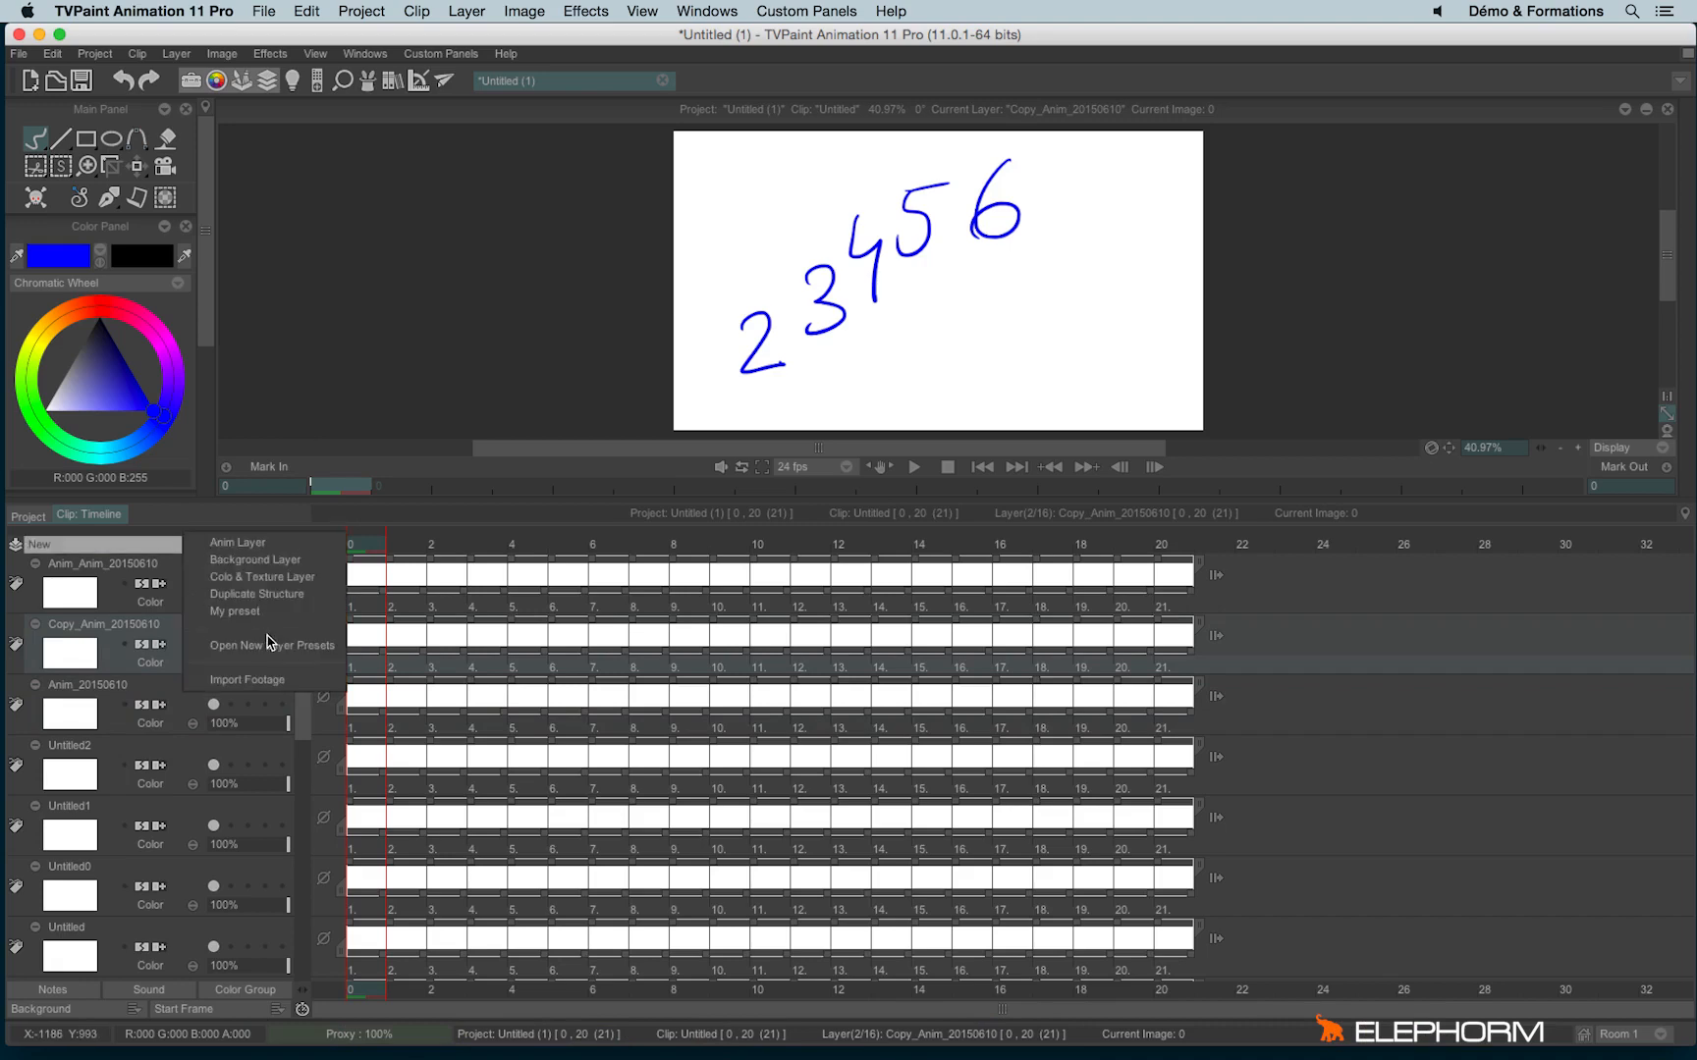
pyautogui.click(270, 643)
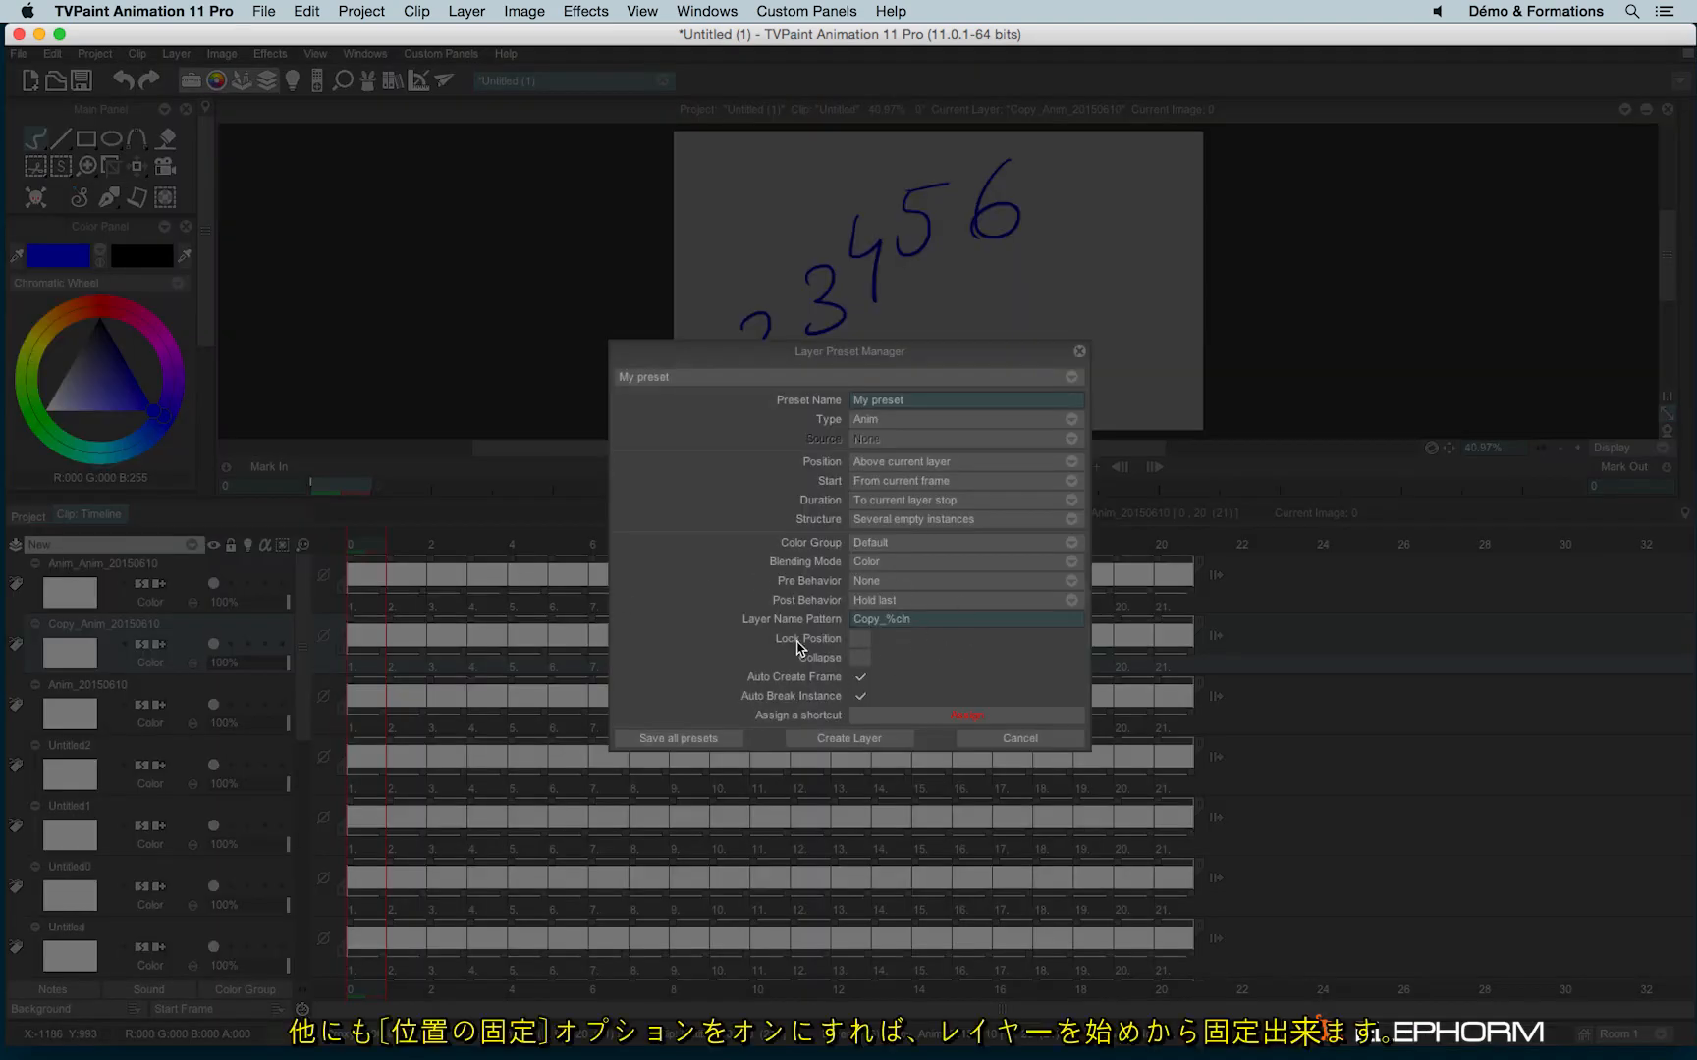
pyautogui.click(861, 639)
pyautogui.click(860, 640)
pyautogui.click(861, 658)
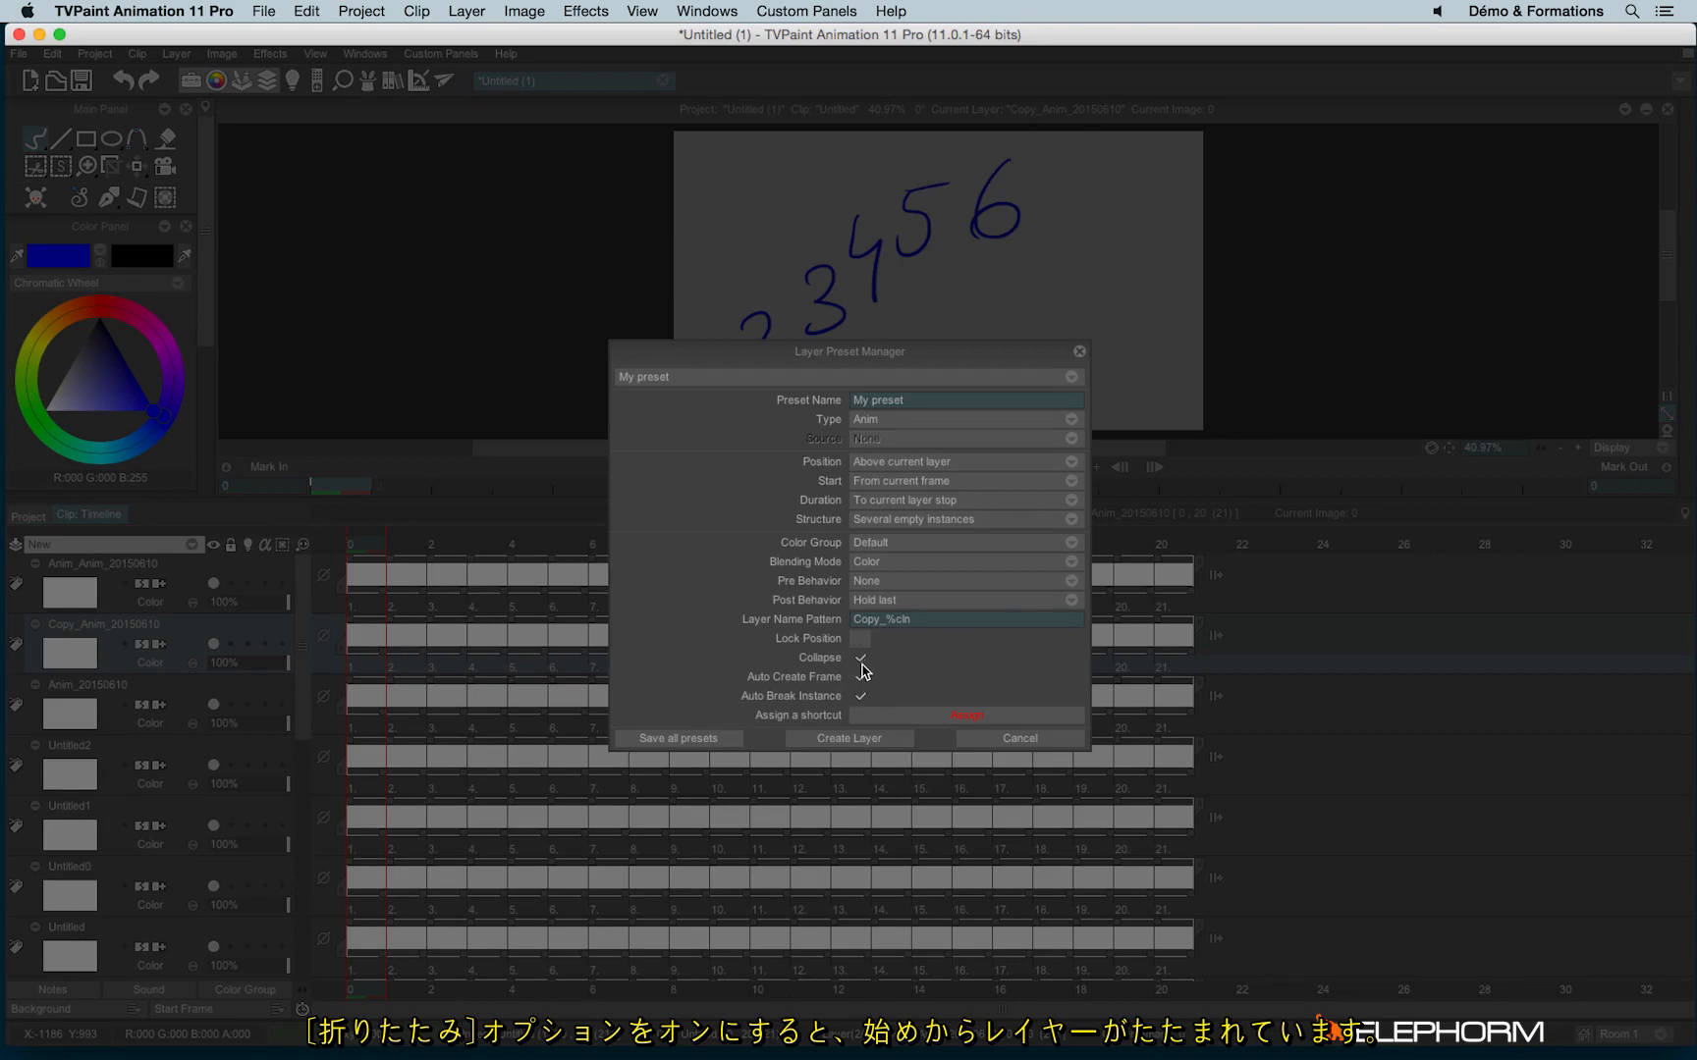
pyautogui.click(861, 676)
pyautogui.click(1079, 353)
# - Collapse the Anim_Anim_20150610, Copy_Anim_20150610 and Anim_20150610 layers in the timeline
pyautogui.click(35, 564)
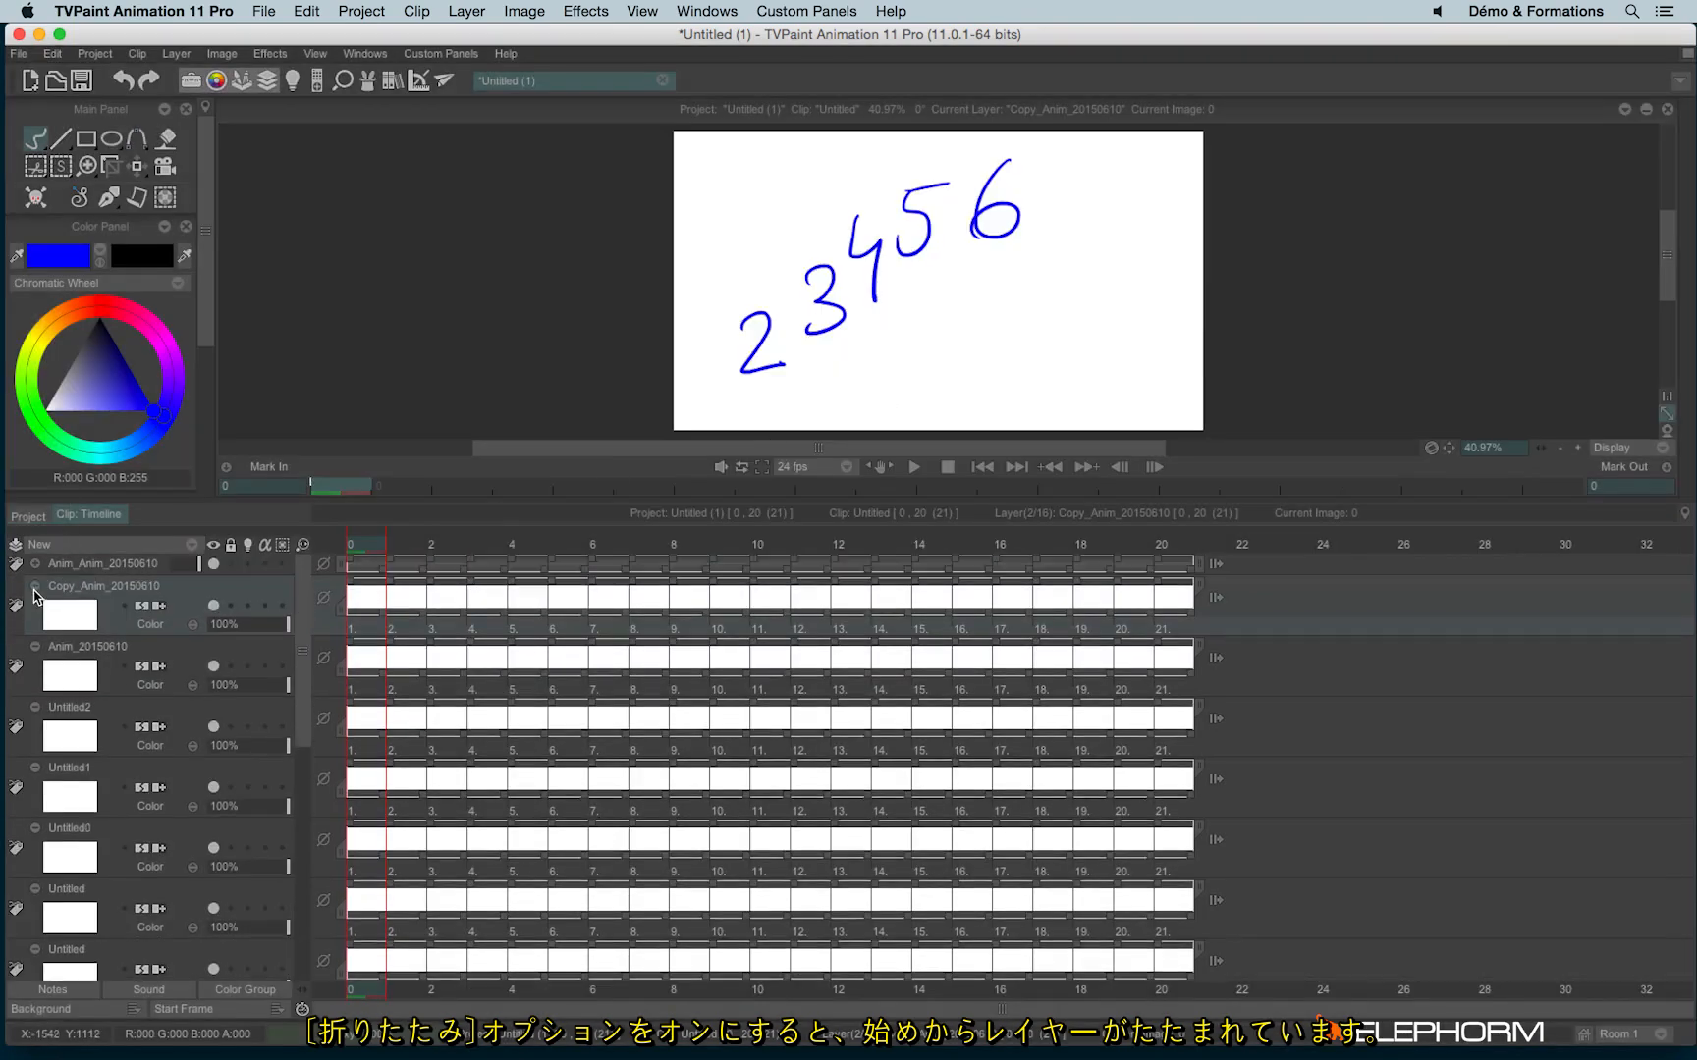
pyautogui.click(35, 587)
pyautogui.click(36, 609)
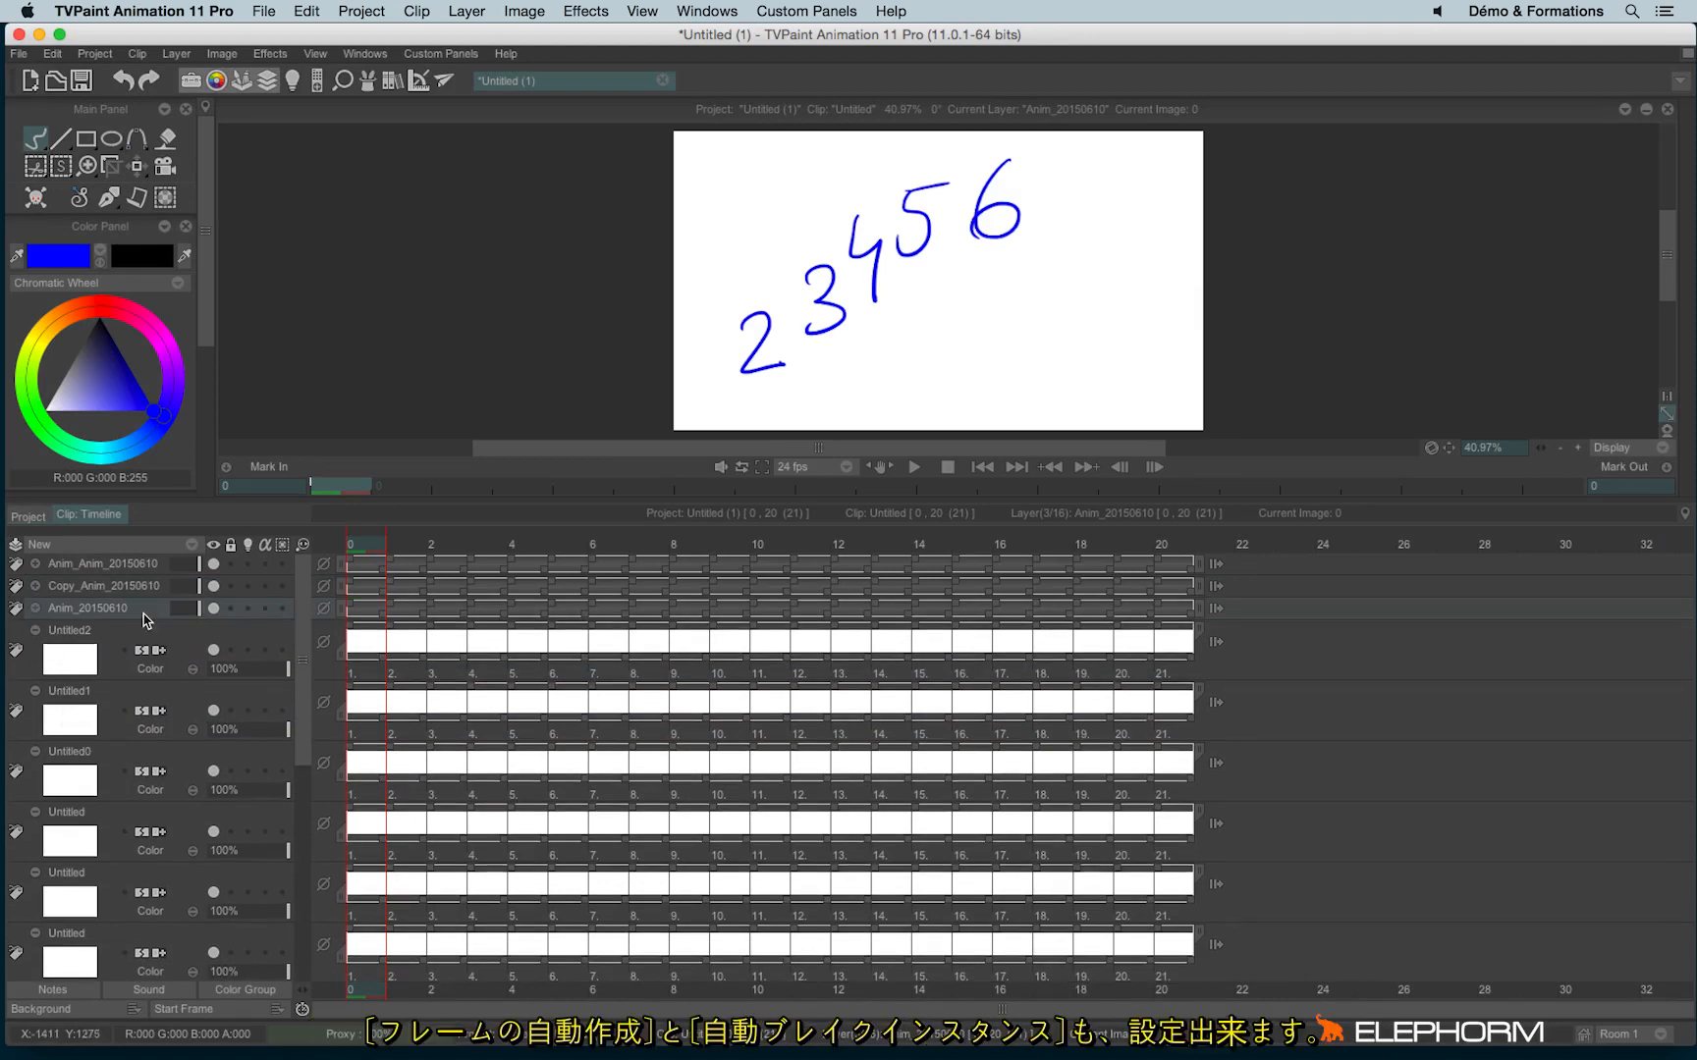
# - Examine the list of saved layer presets and its remove, reset, import and export options in the Layer Preset Manager
pyautogui.click(162, 546)
pyautogui.click(242, 658)
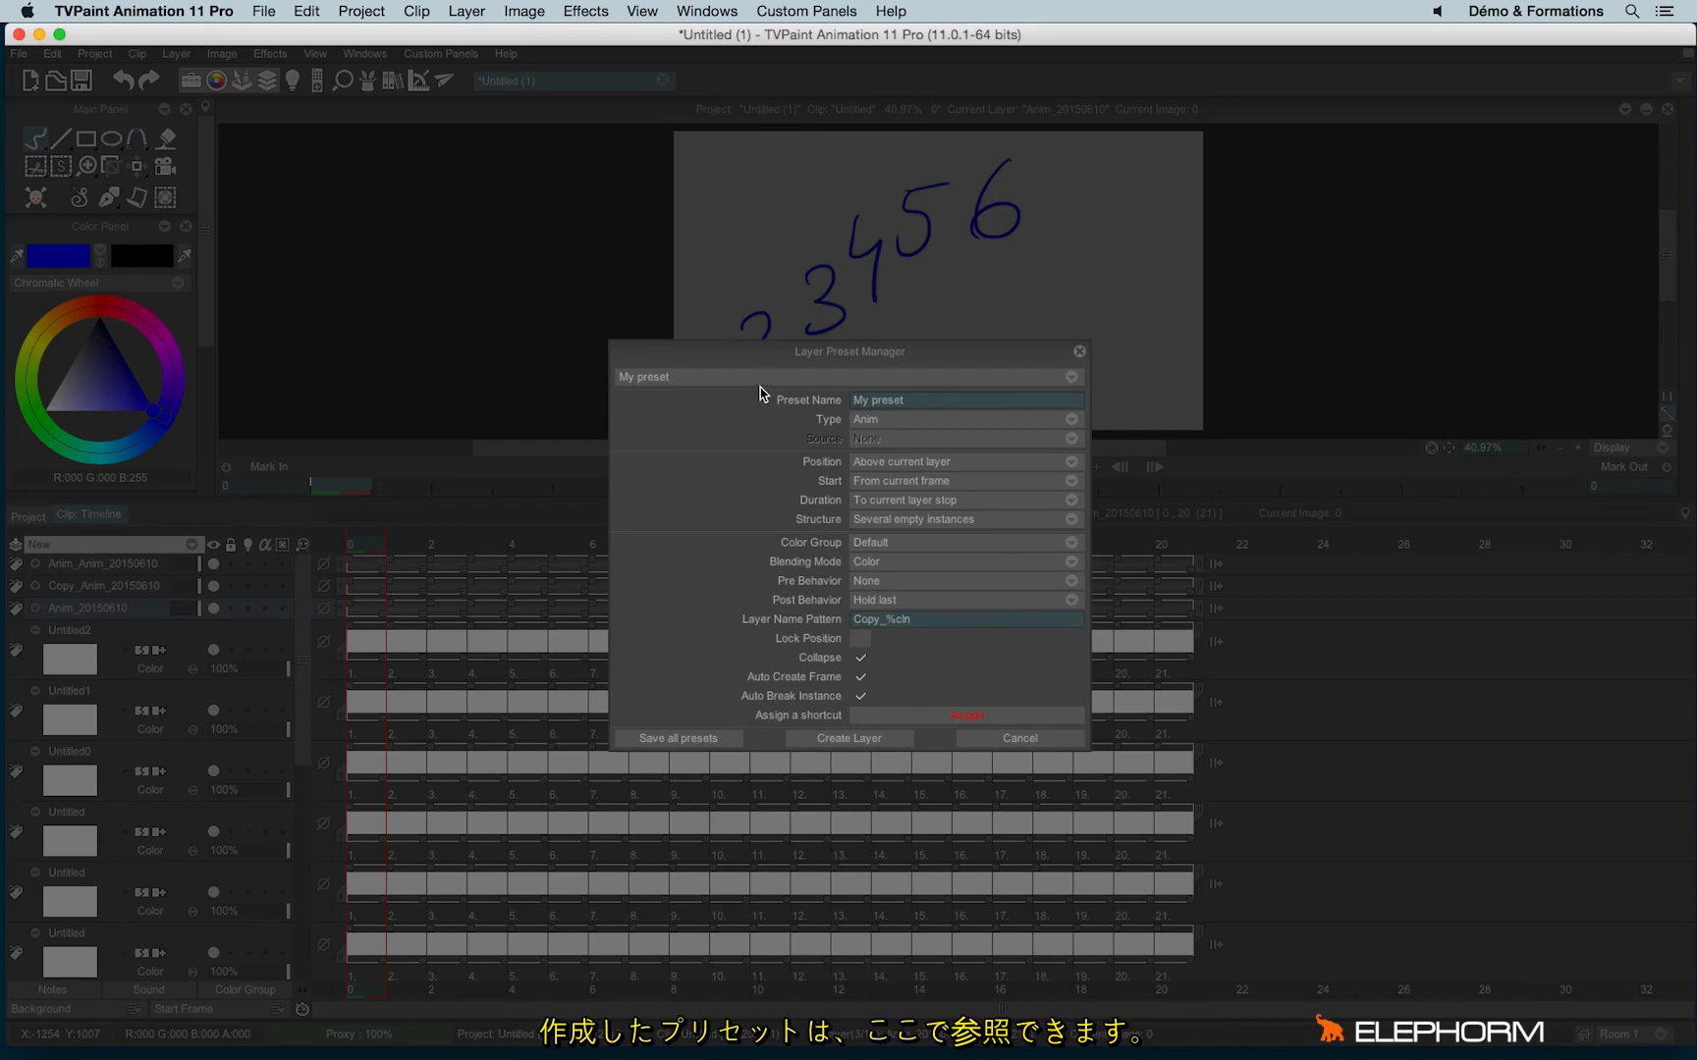
pyautogui.click(692, 379)
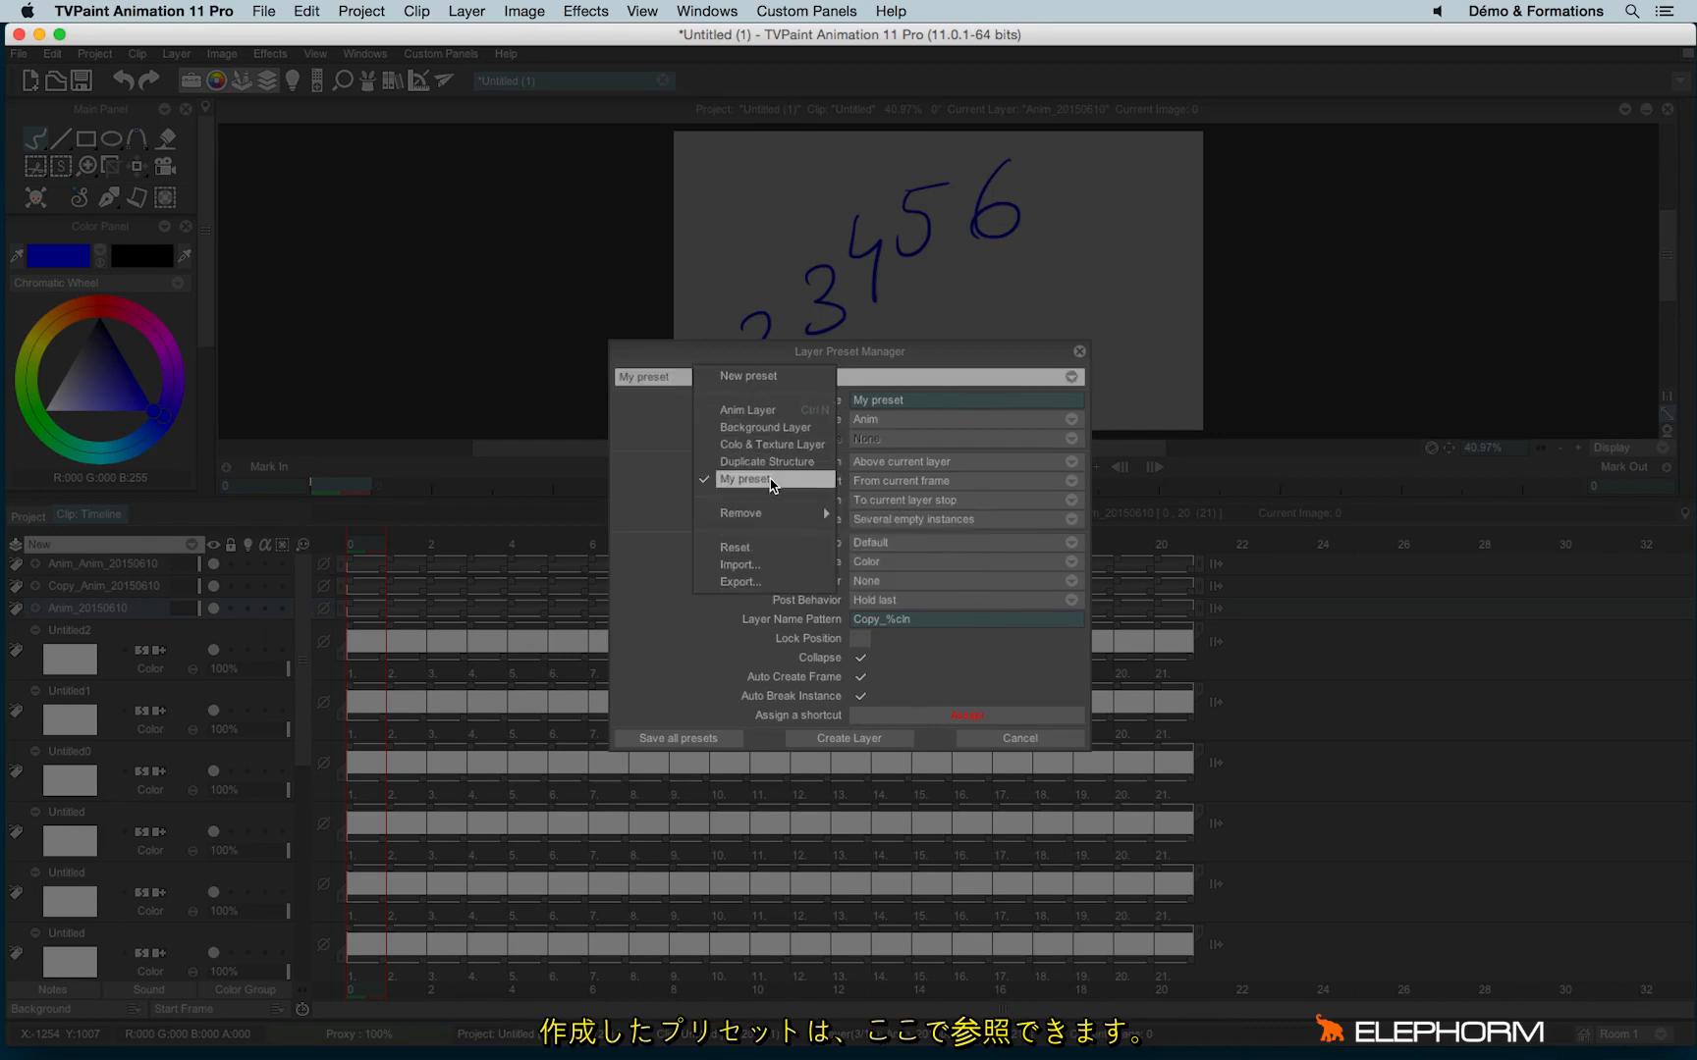
pyautogui.moveTo(776, 512)
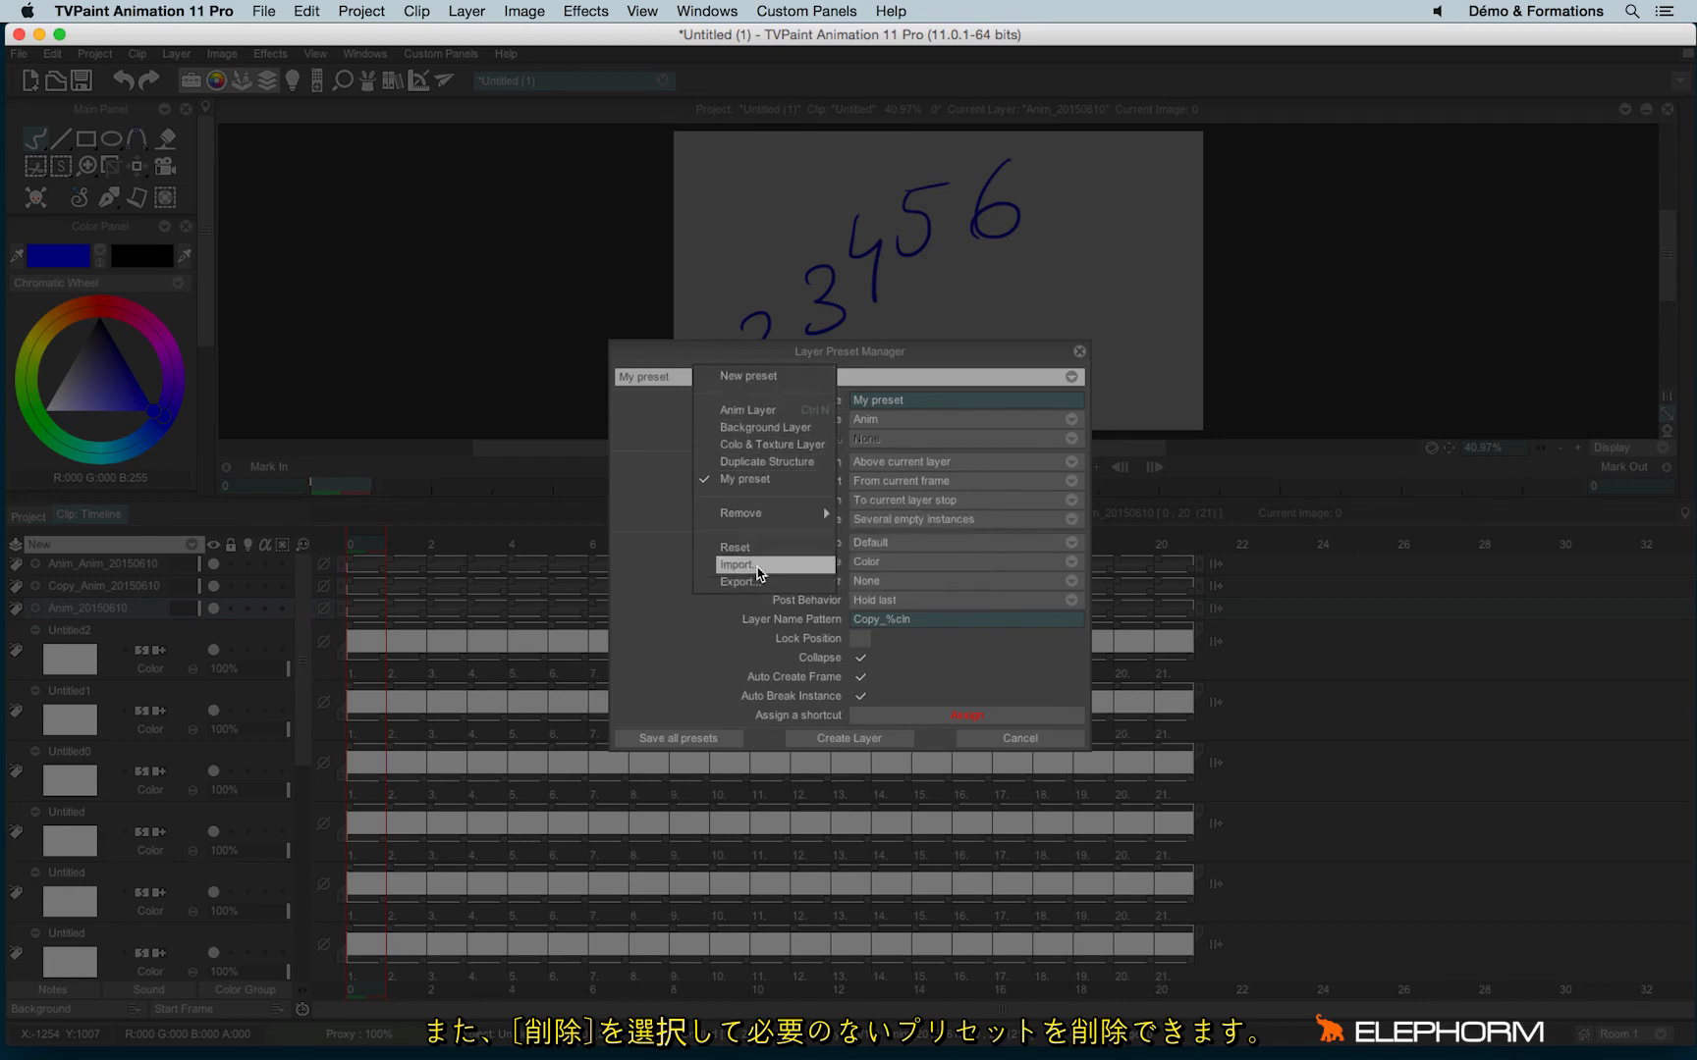
pyautogui.click(645, 582)
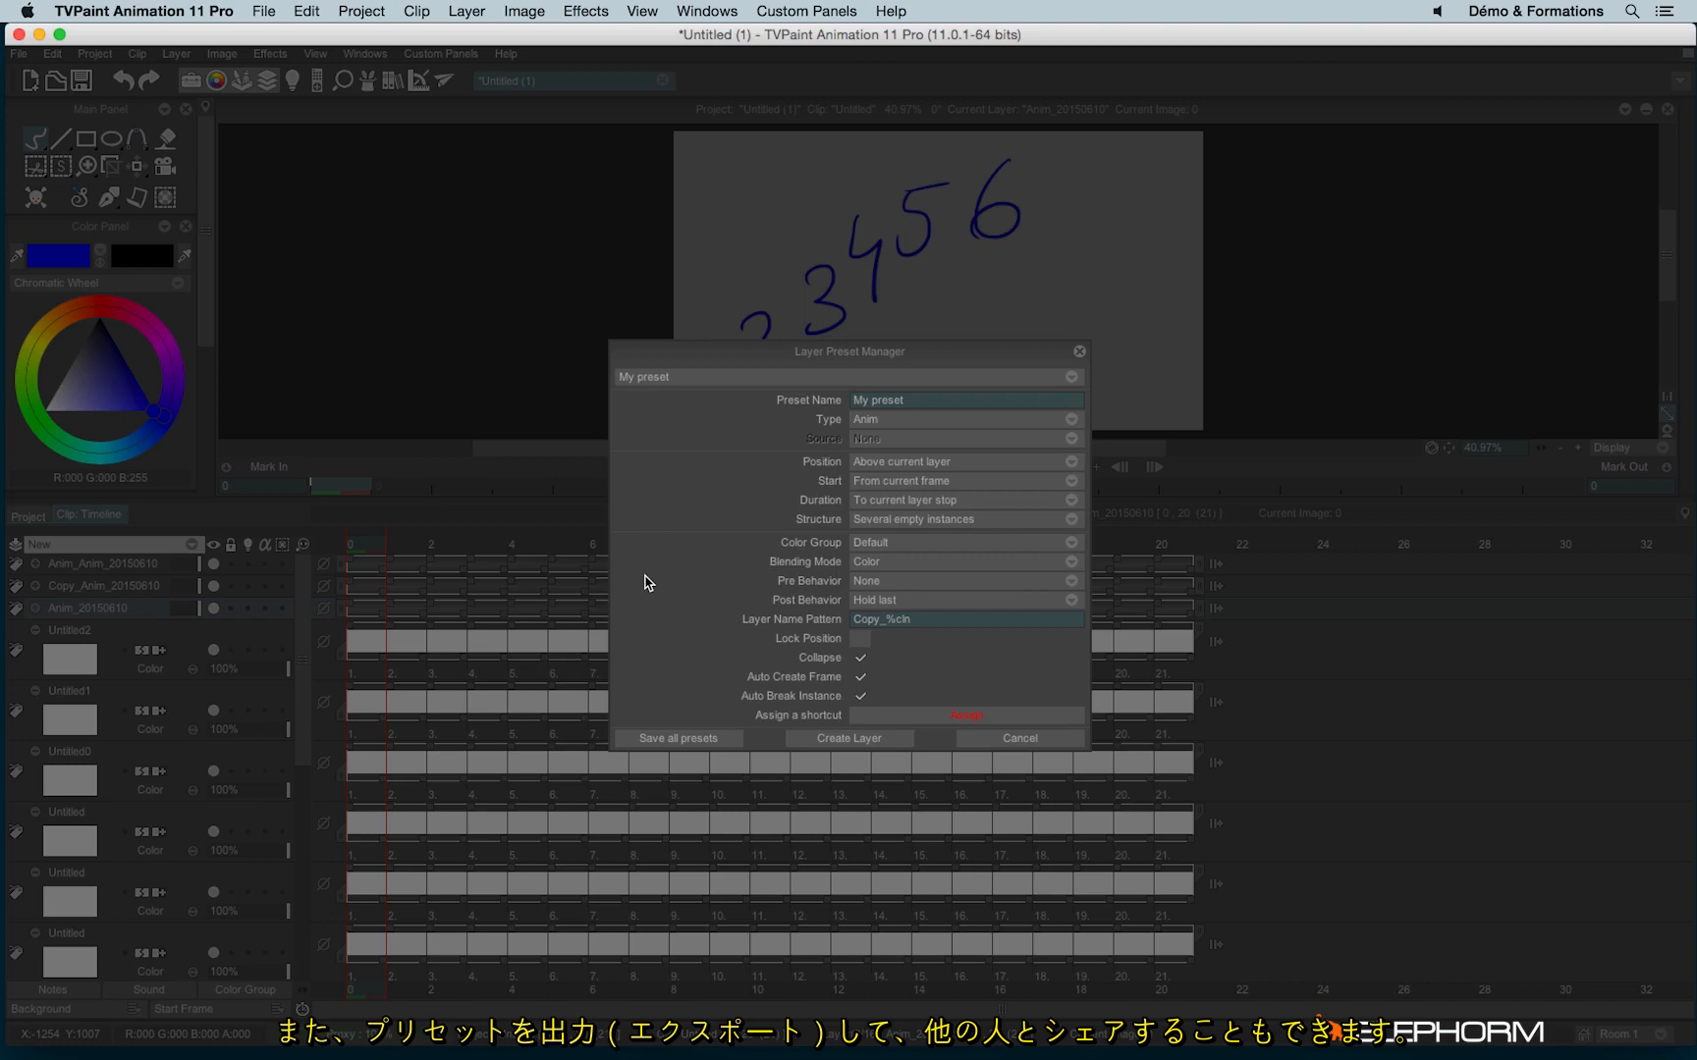
pyautogui.click(1079, 352)
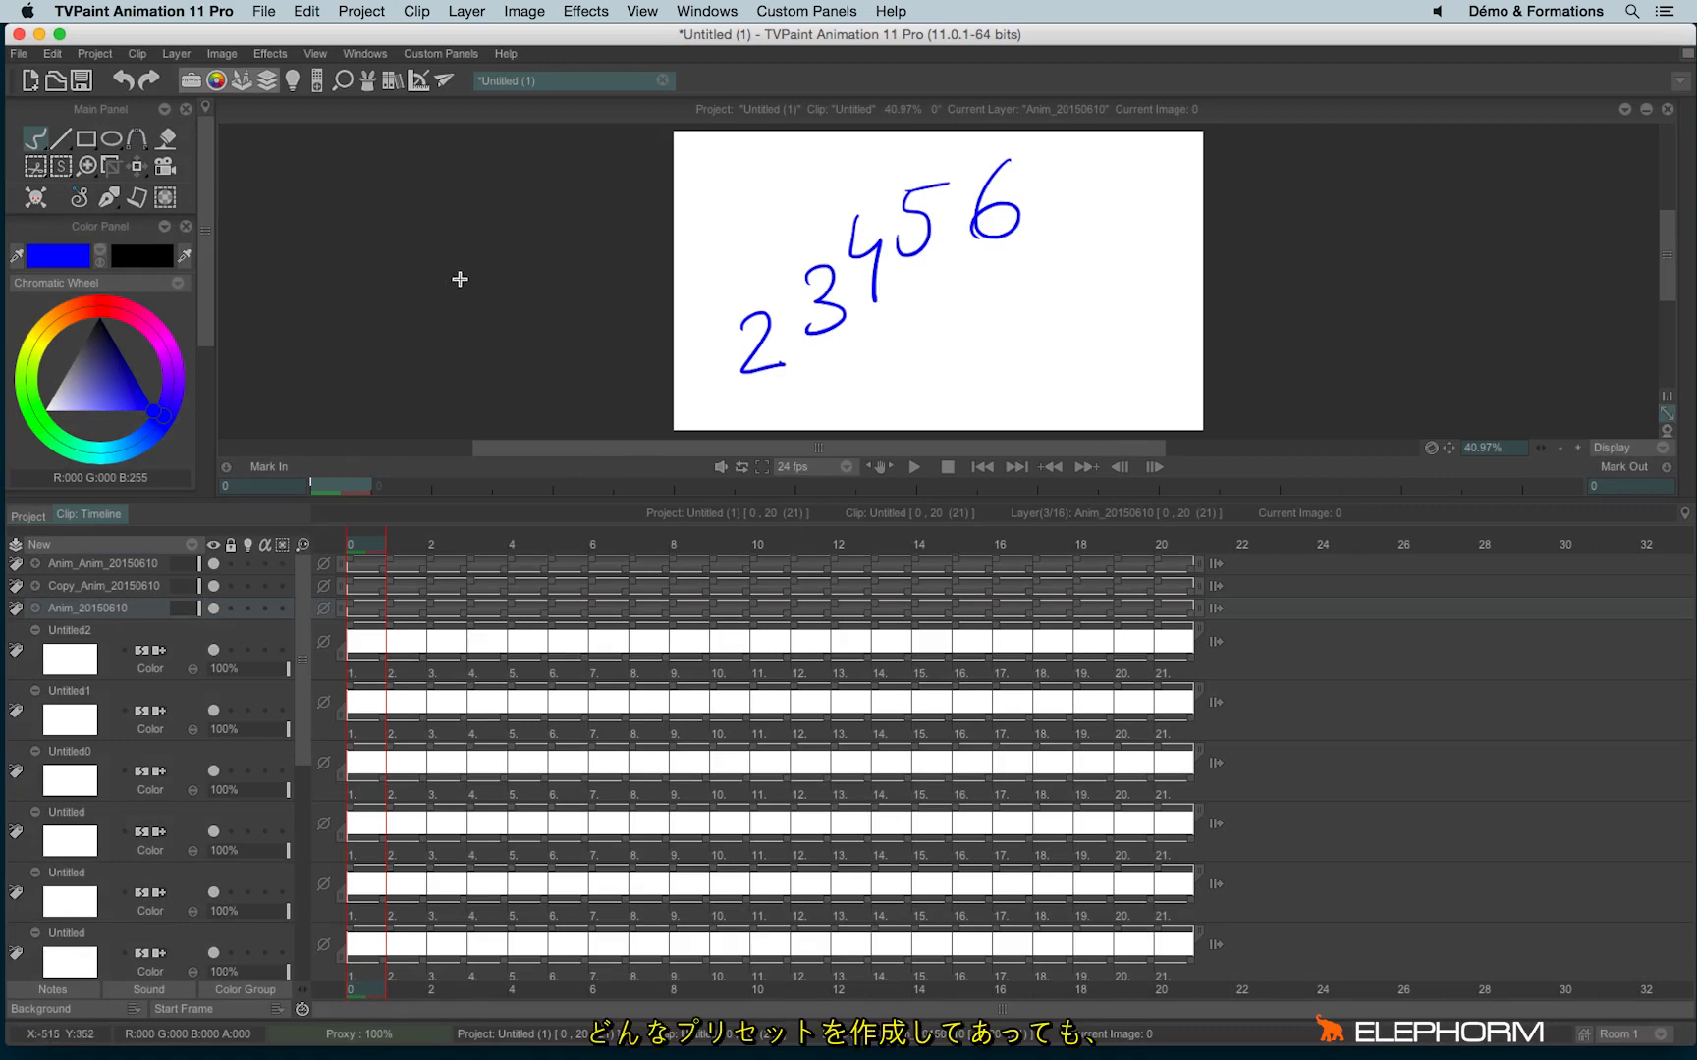
# - Create a new project with the default settings and enlarge the canvas area by lowering the timeline's upper edge
pyautogui.click(30, 81)
pyautogui.click(828, 649)
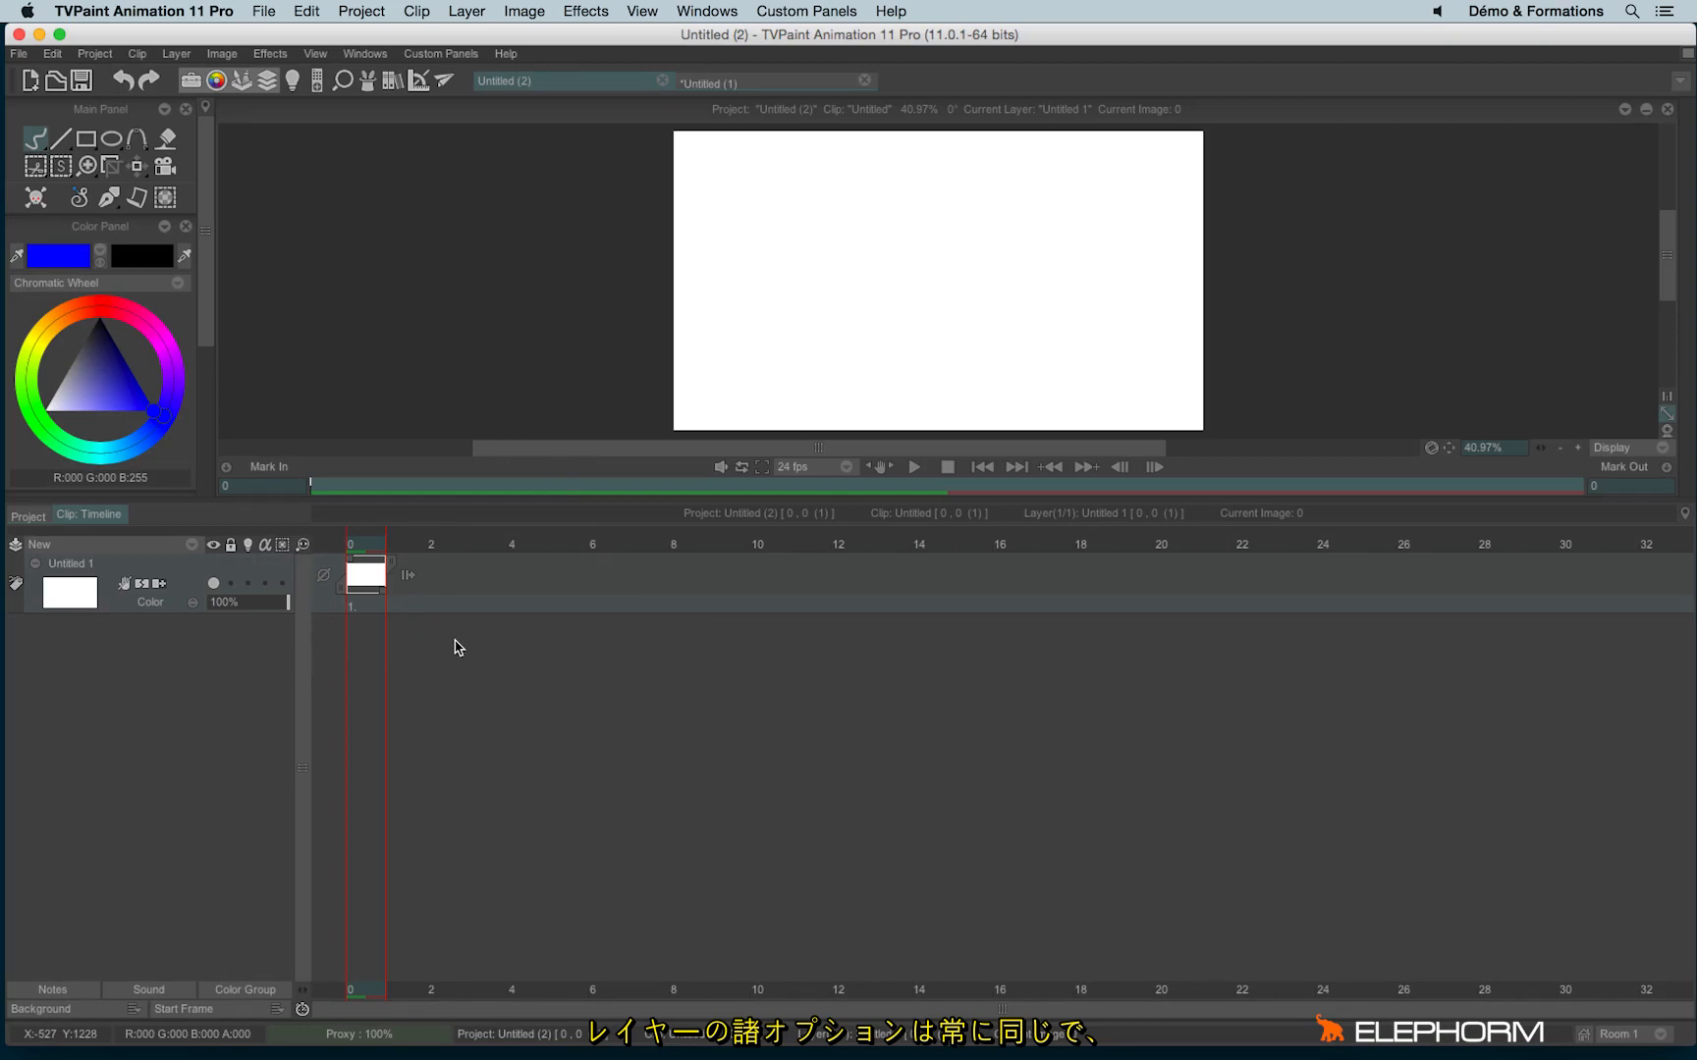
pyautogui.click(159, 546)
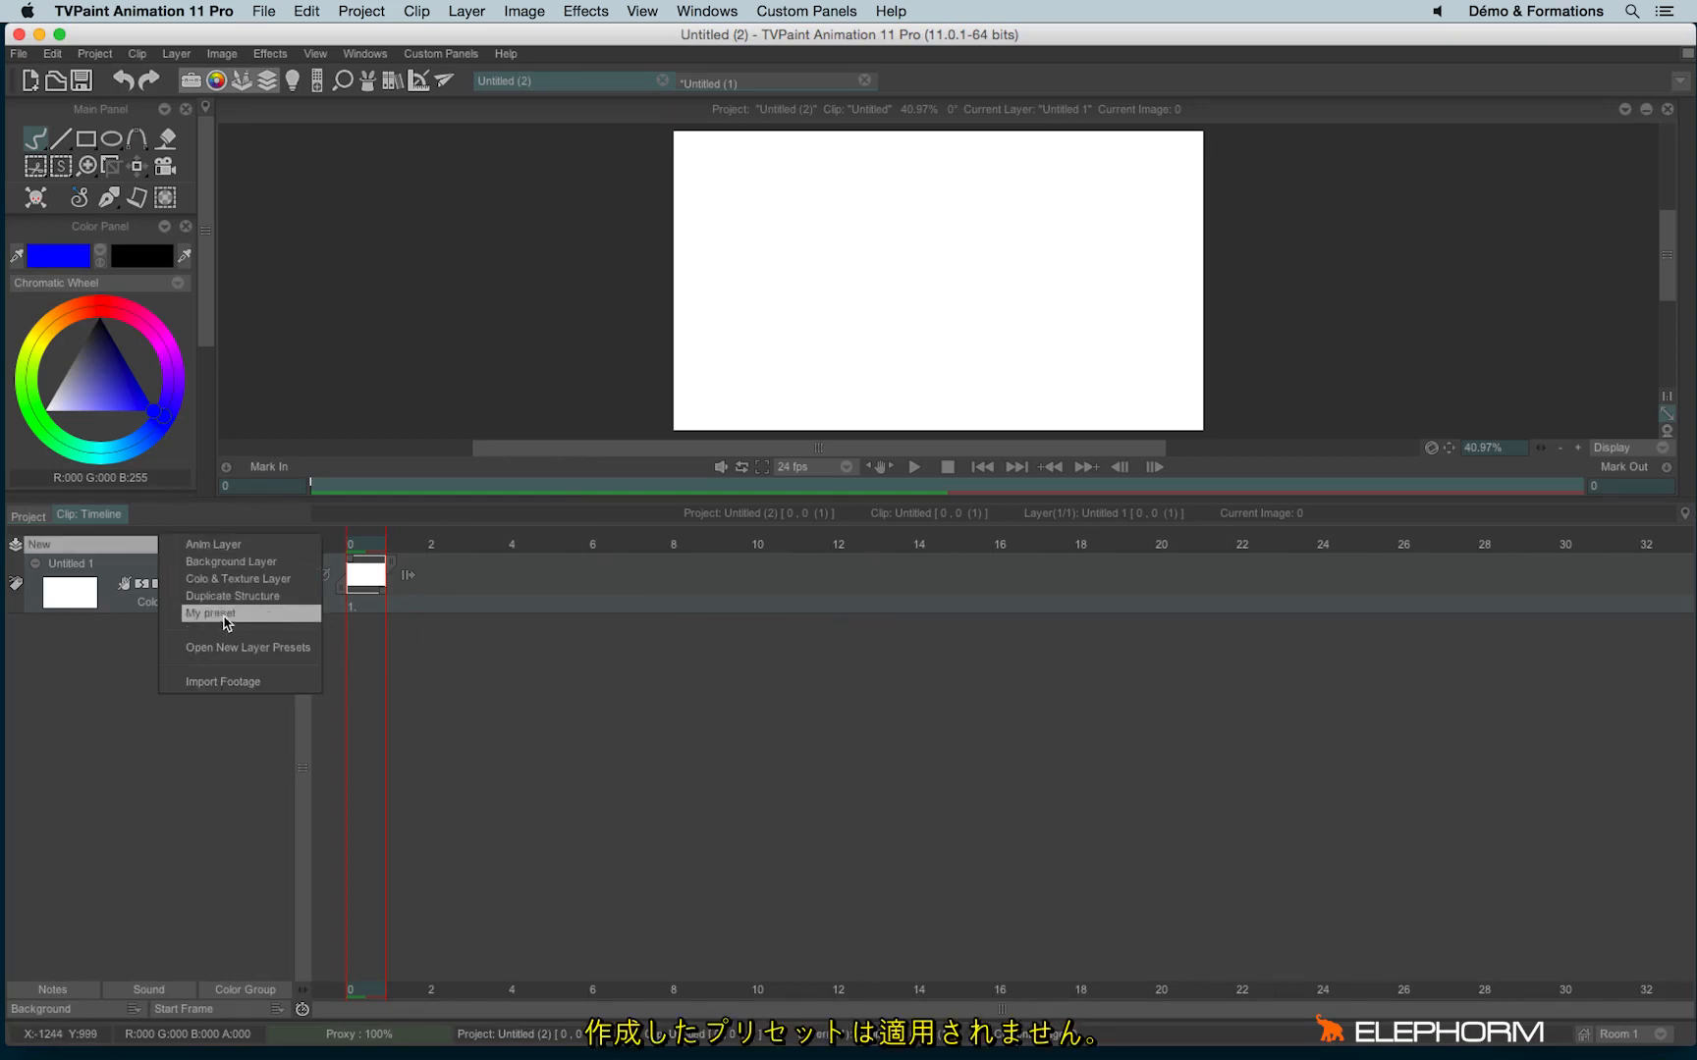
pyautogui.click(137, 747)
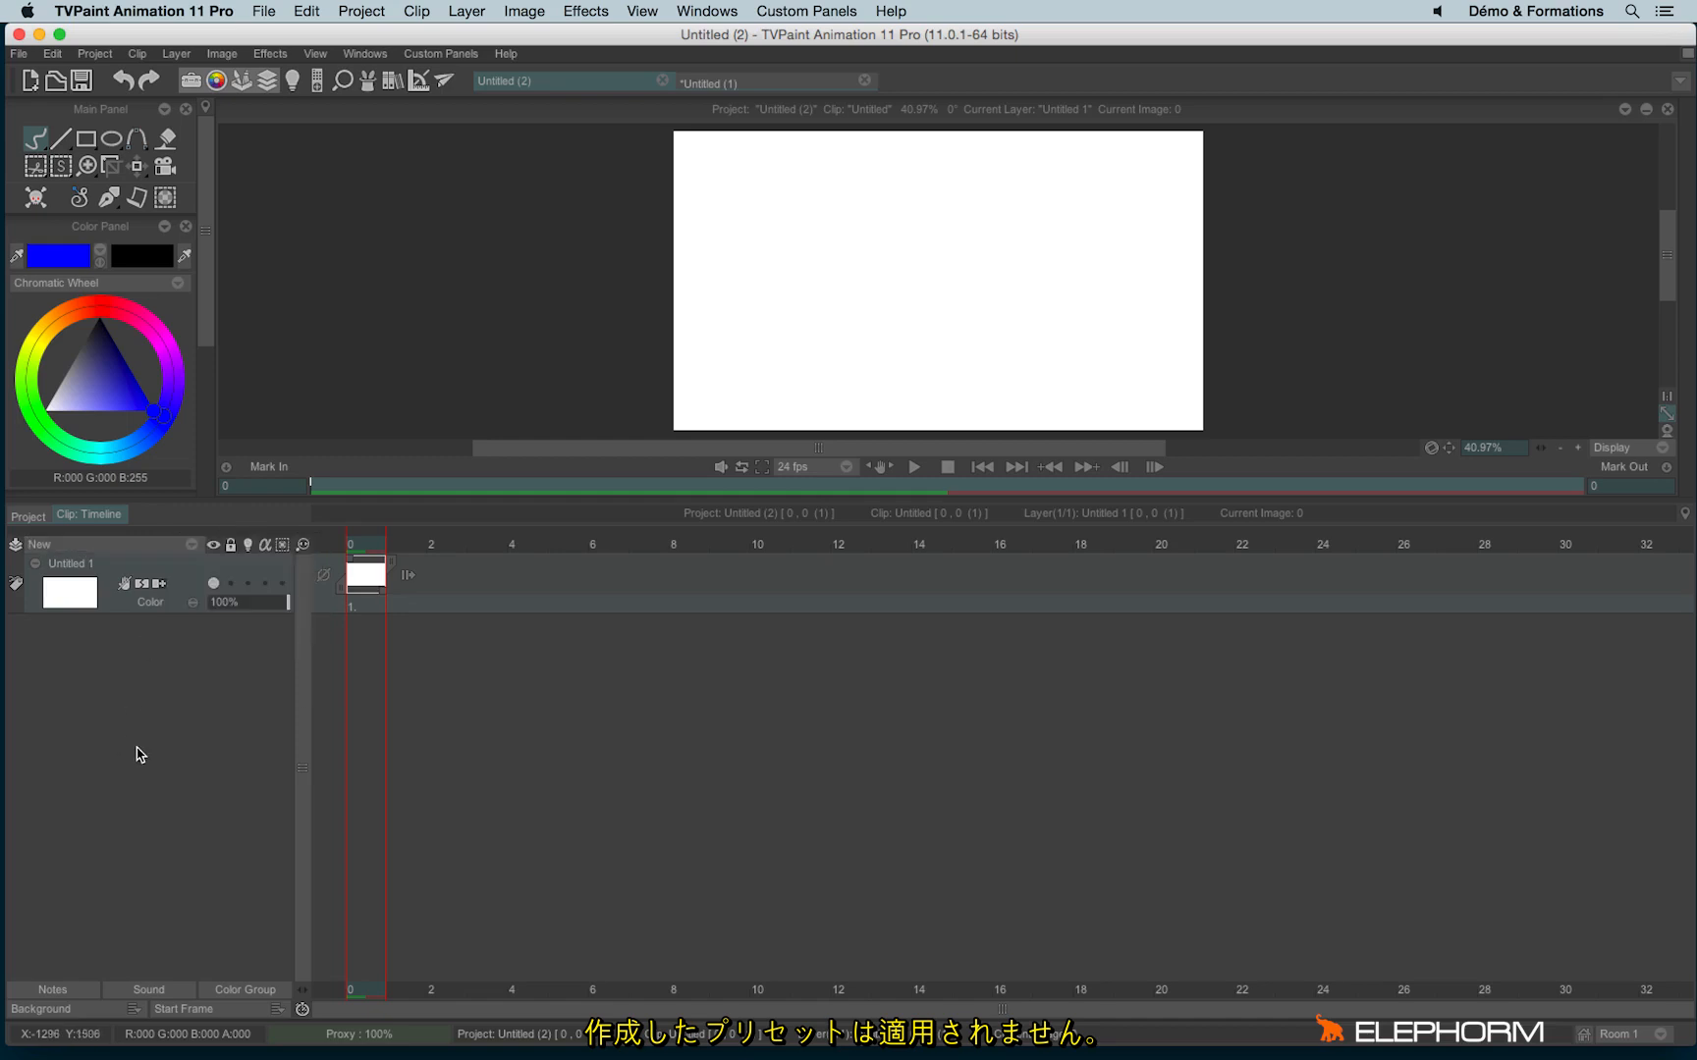
pyautogui.moveTo(340, 503); pyautogui.dragTo(344, 631)
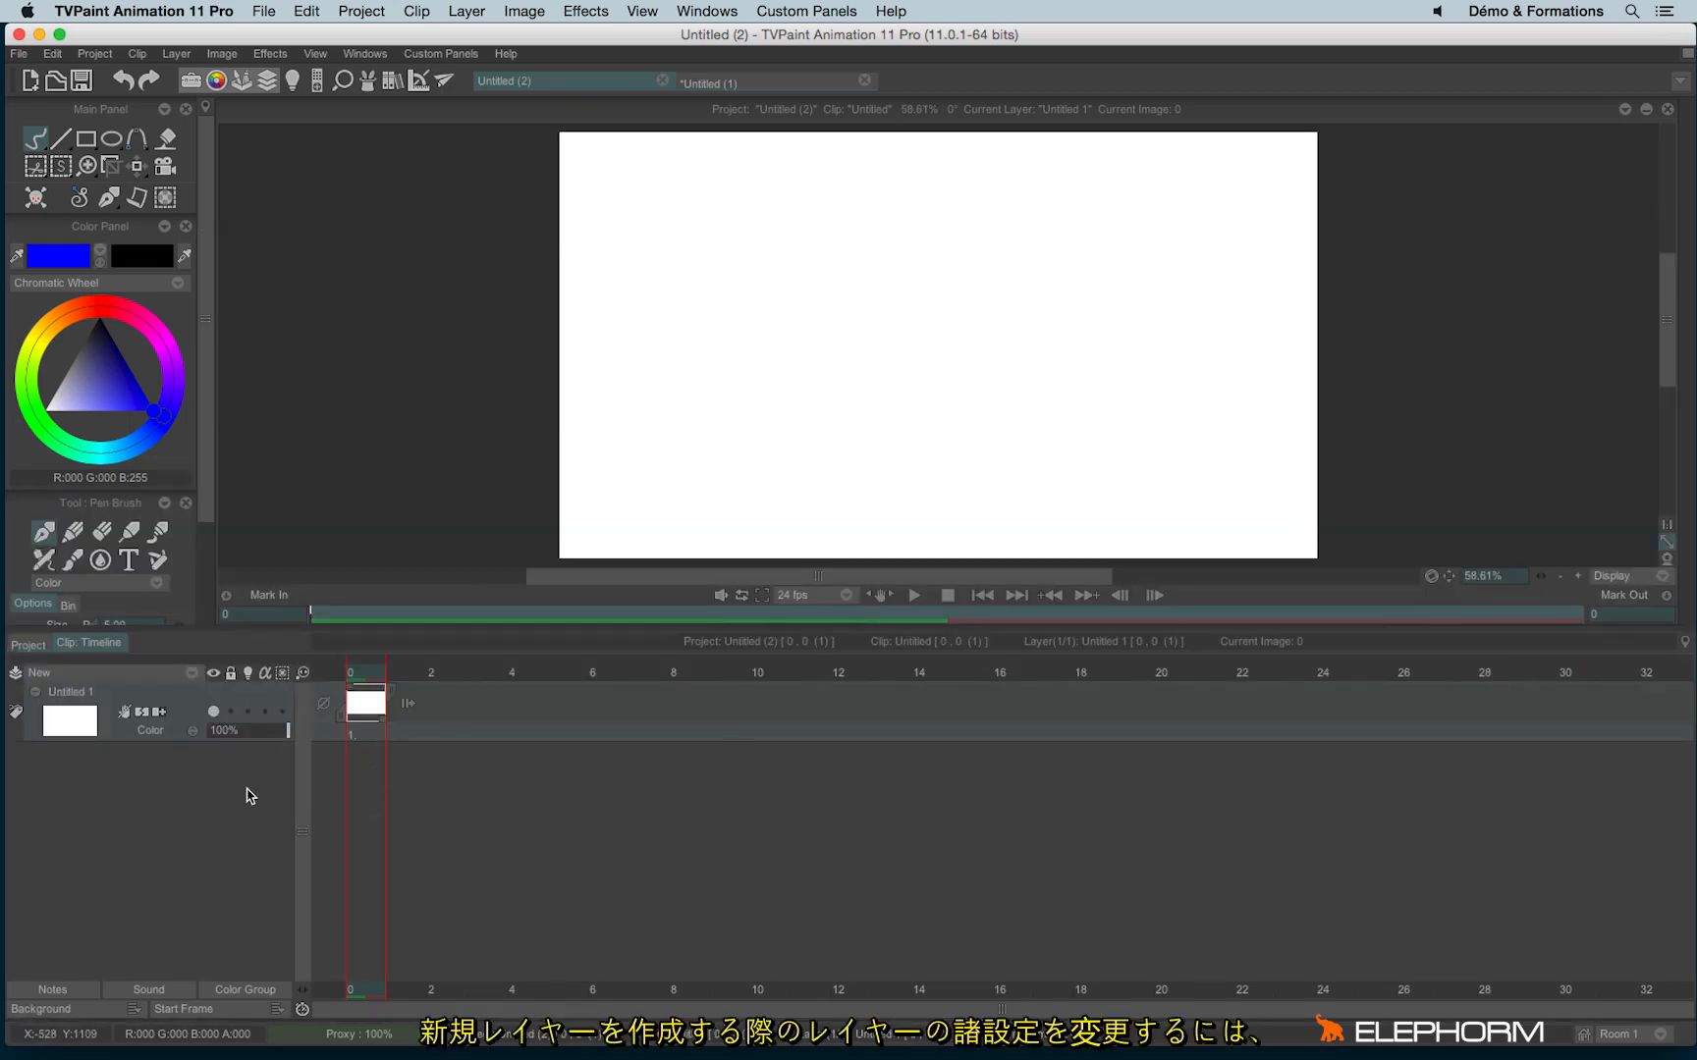
# - In the Startup preferences, set the default layer's post behavior to None and disable its lock position
pyautogui.click(53, 54)
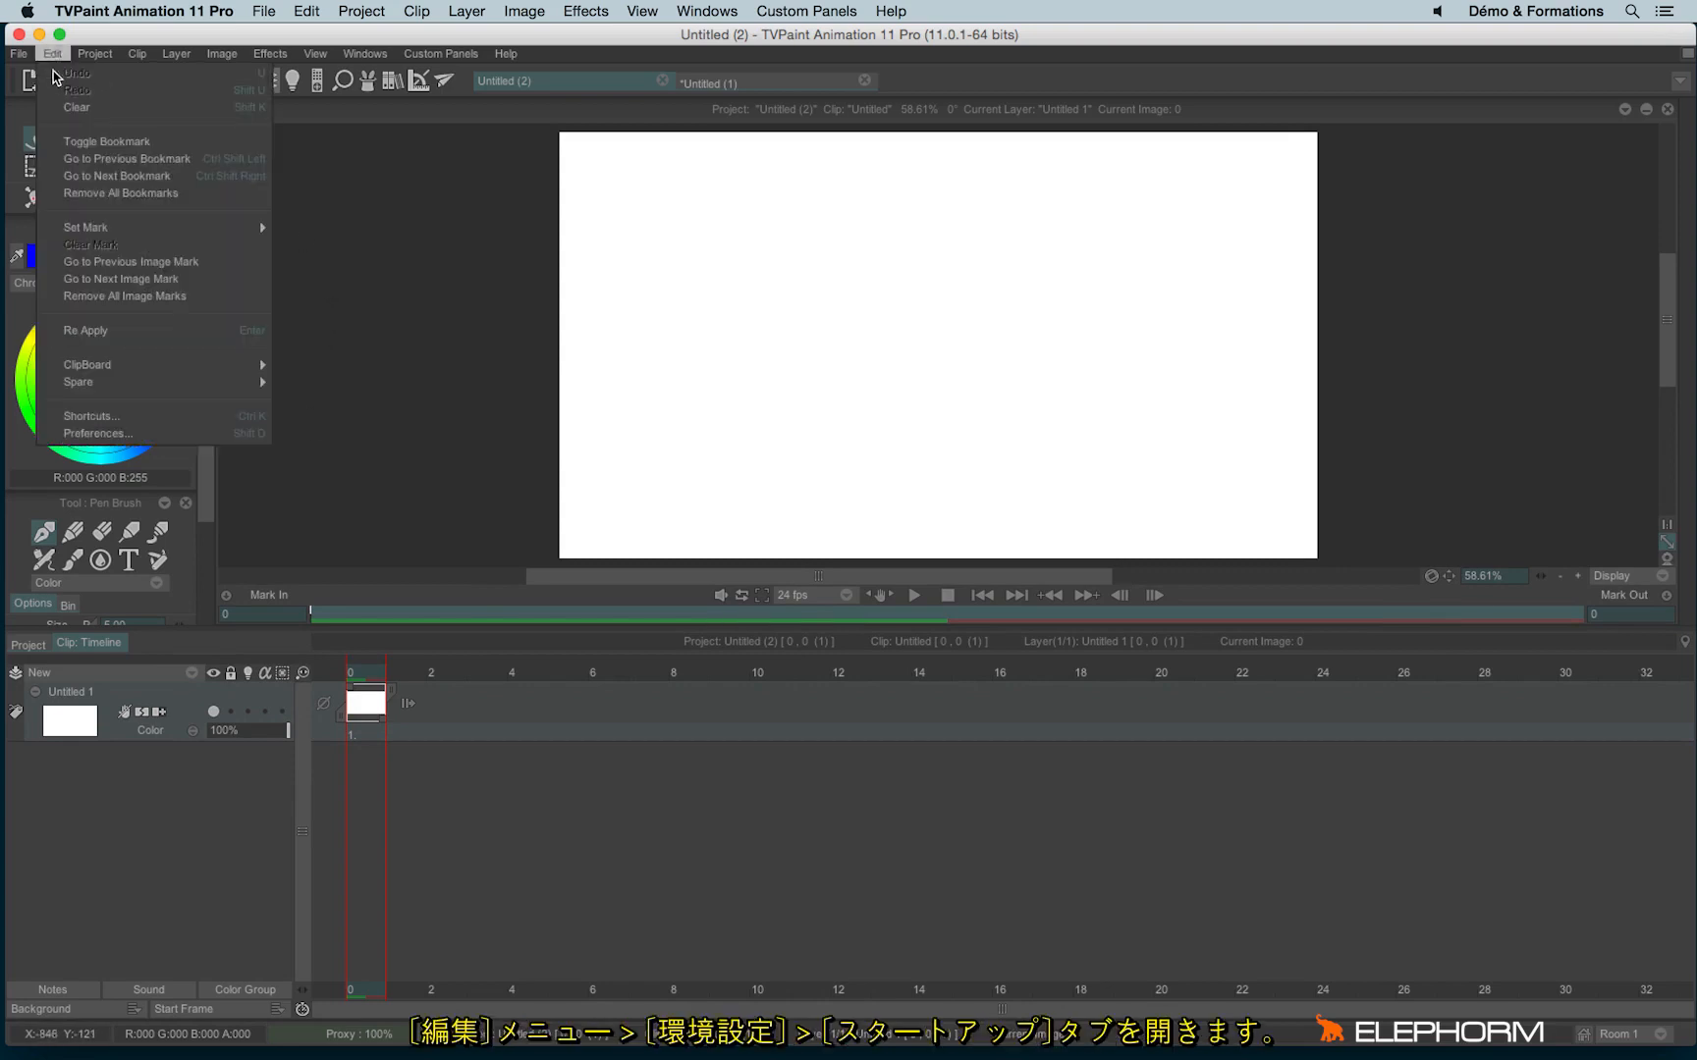
pyautogui.click(122, 435)
pyautogui.click(890, 402)
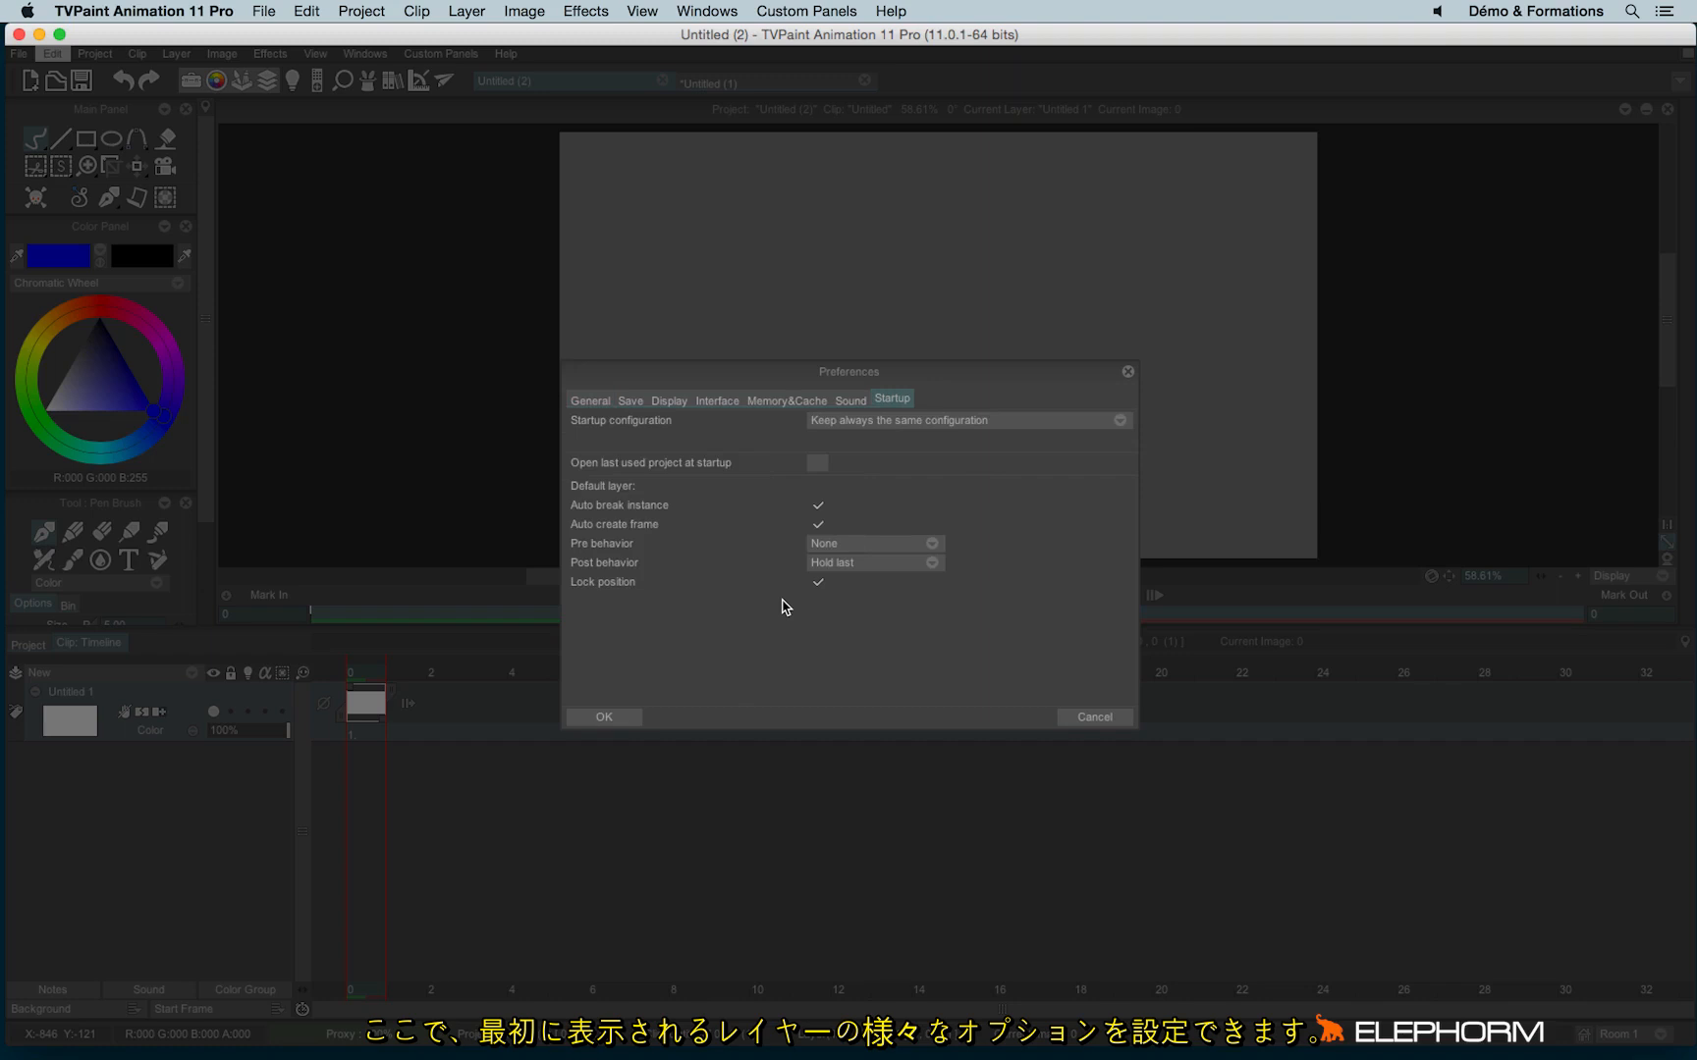
pyautogui.click(818, 506)
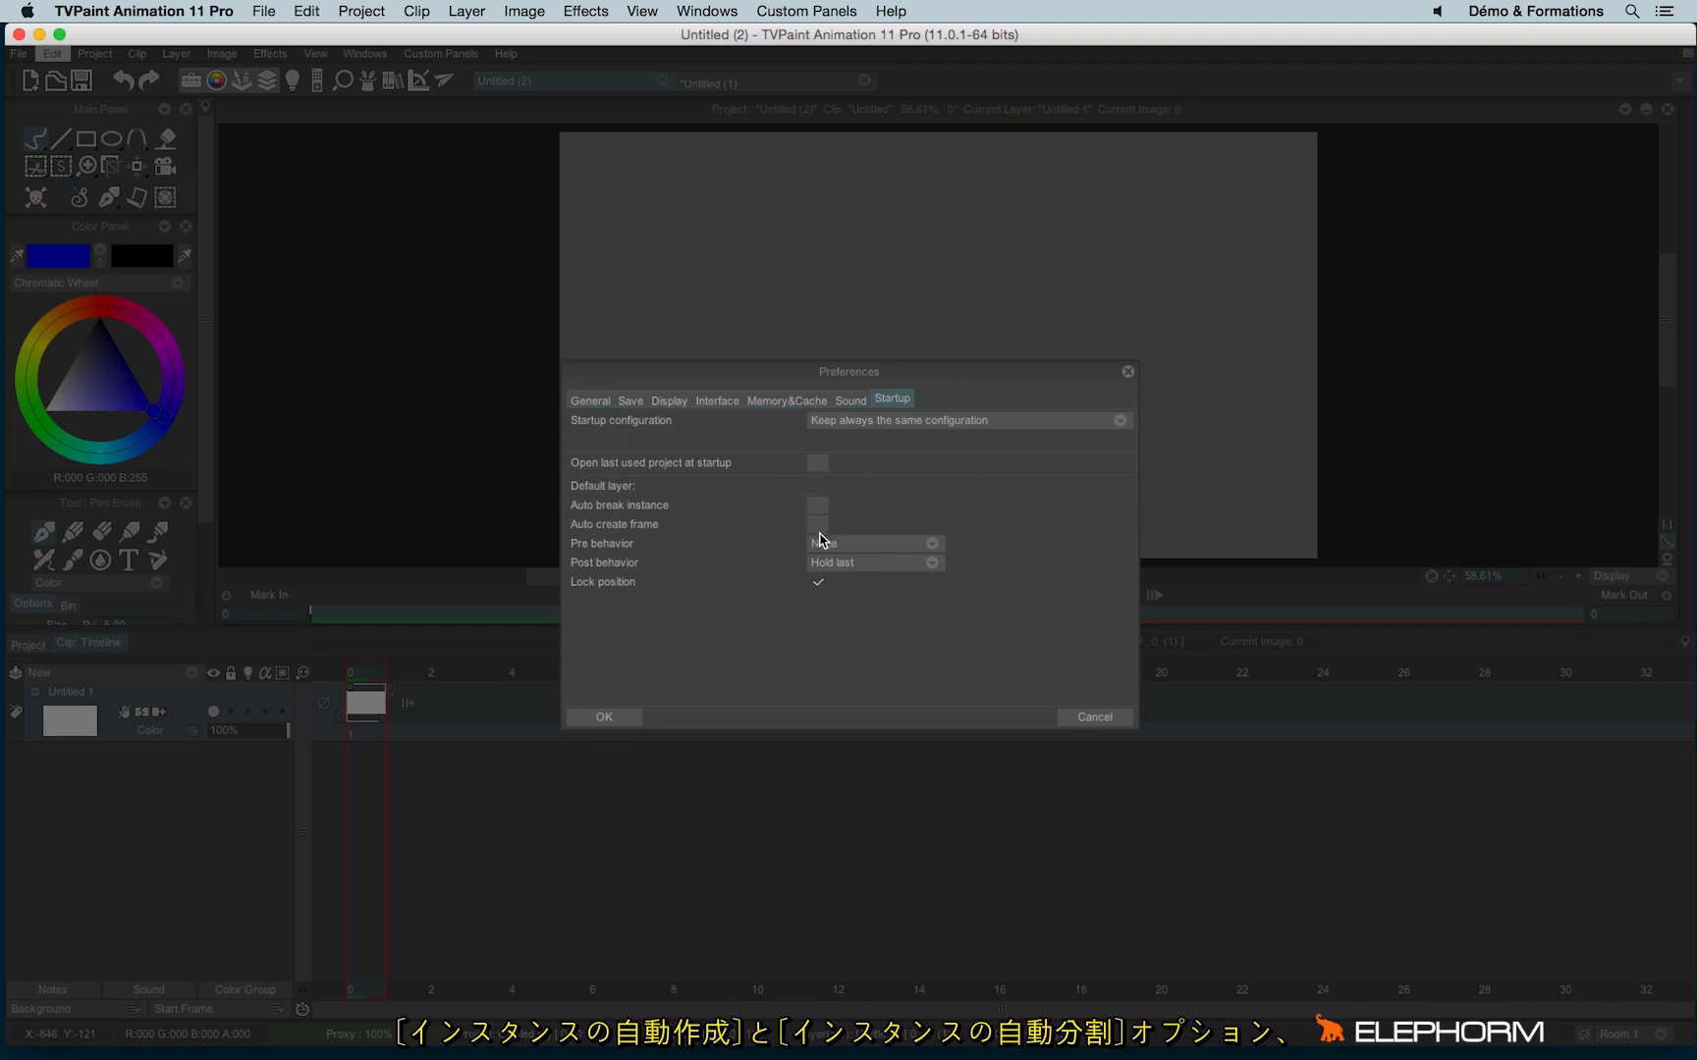
pyautogui.click(818, 506)
pyautogui.click(823, 547)
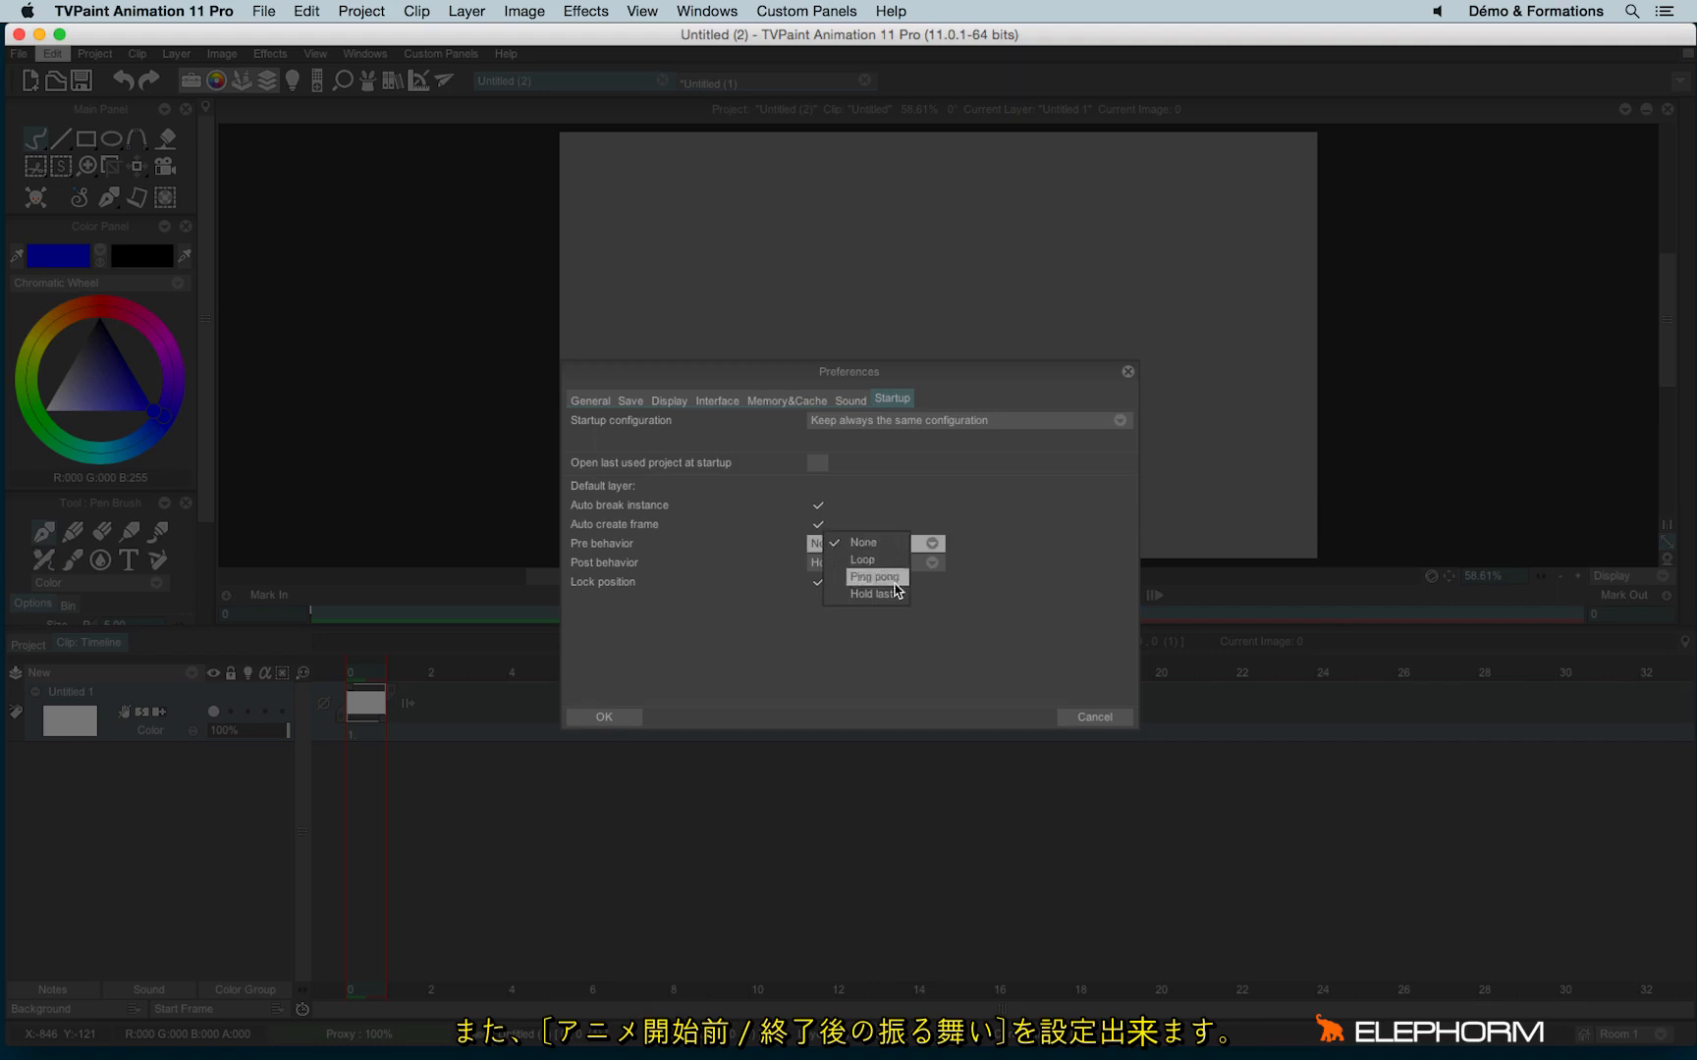
pyautogui.click(749, 612)
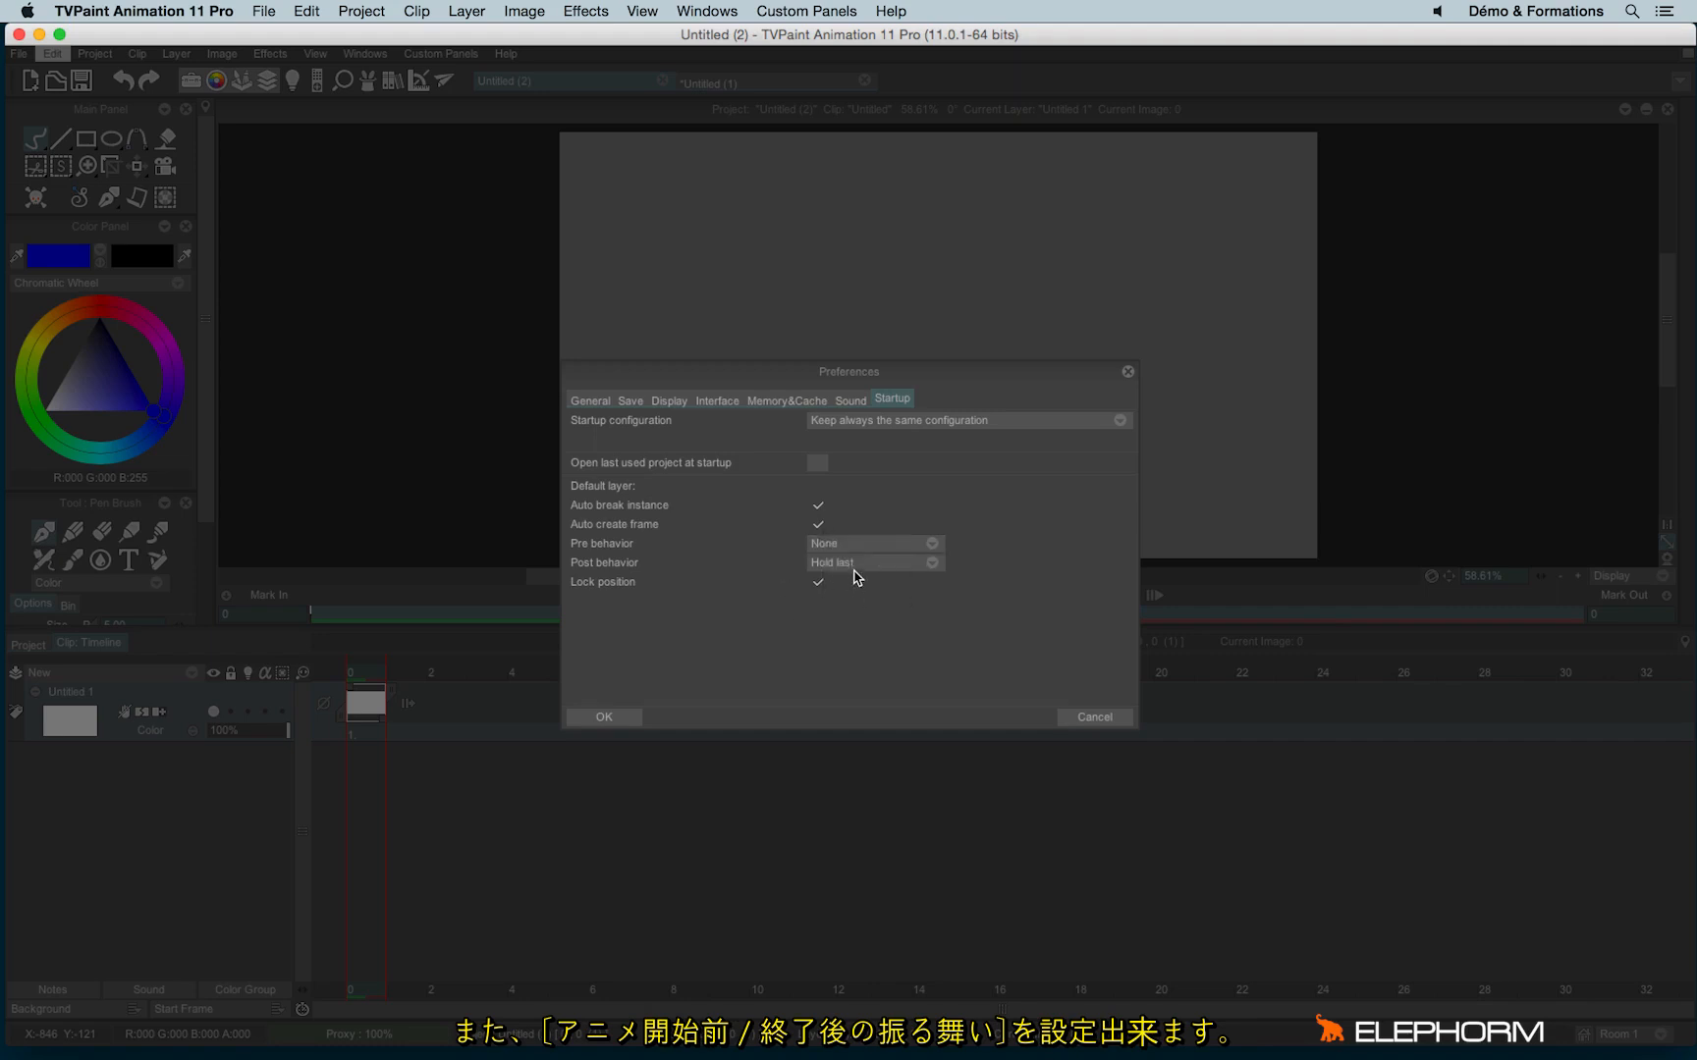
pyautogui.click(862, 564)
pyautogui.click(869, 563)
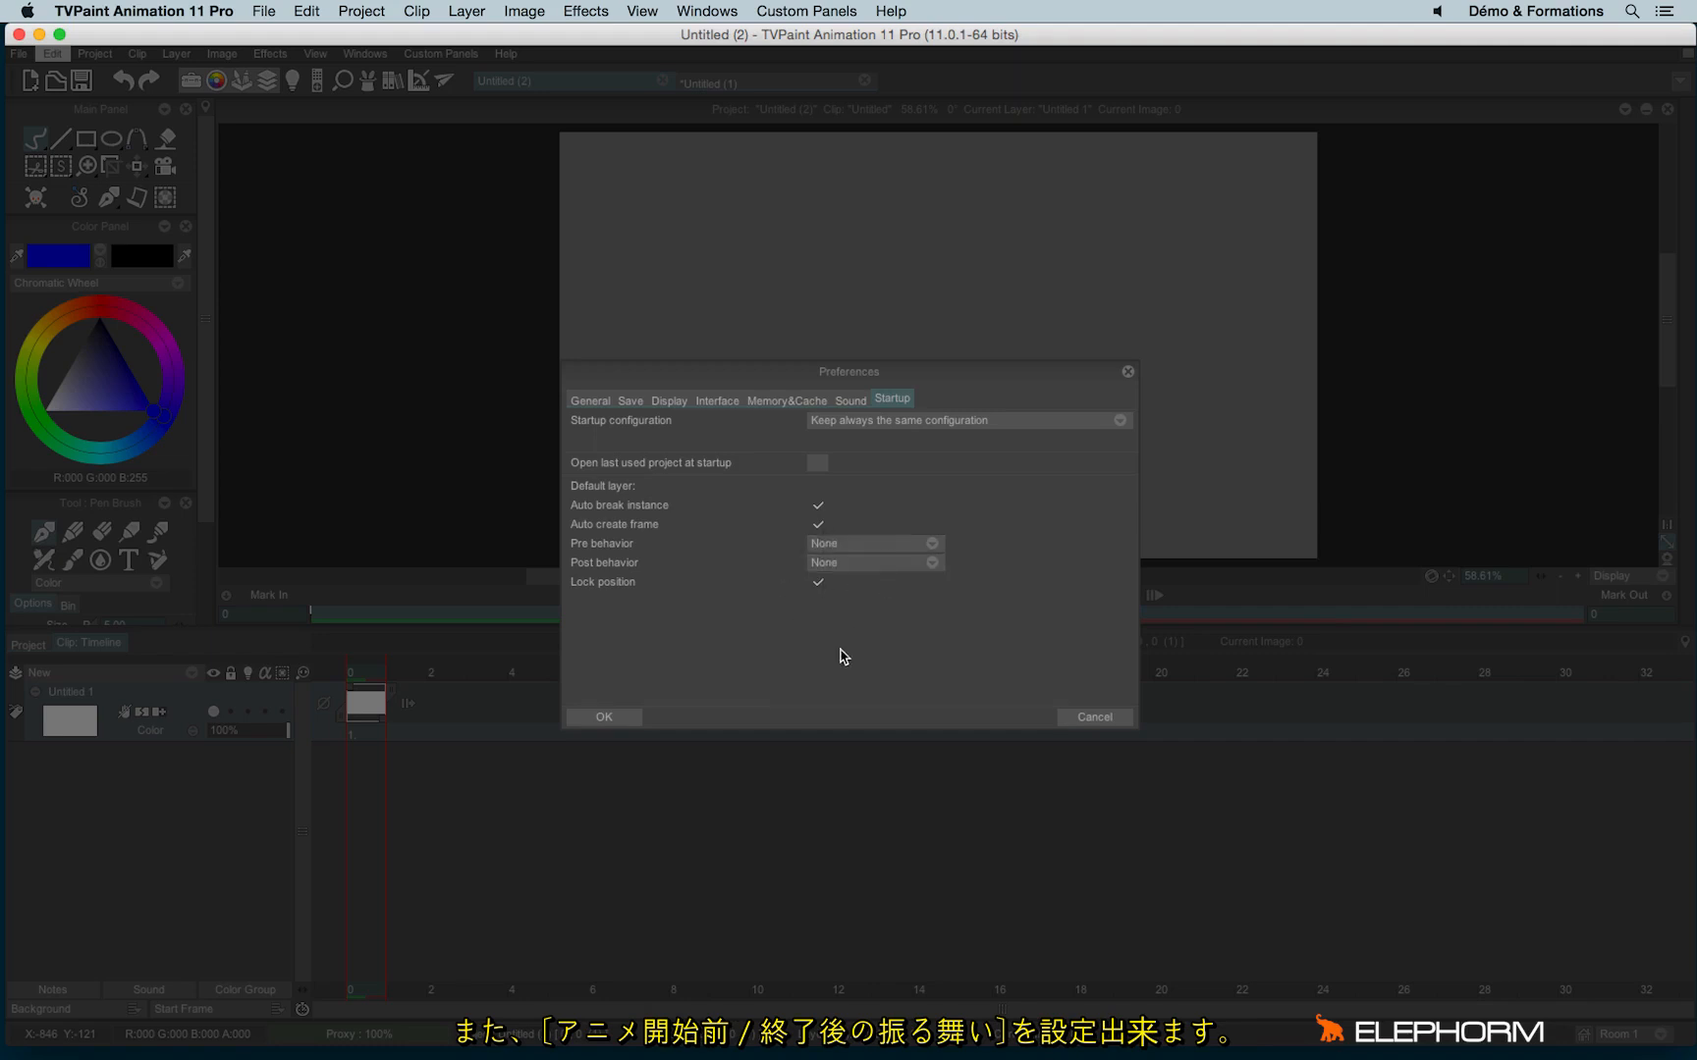
pyautogui.click(817, 582)
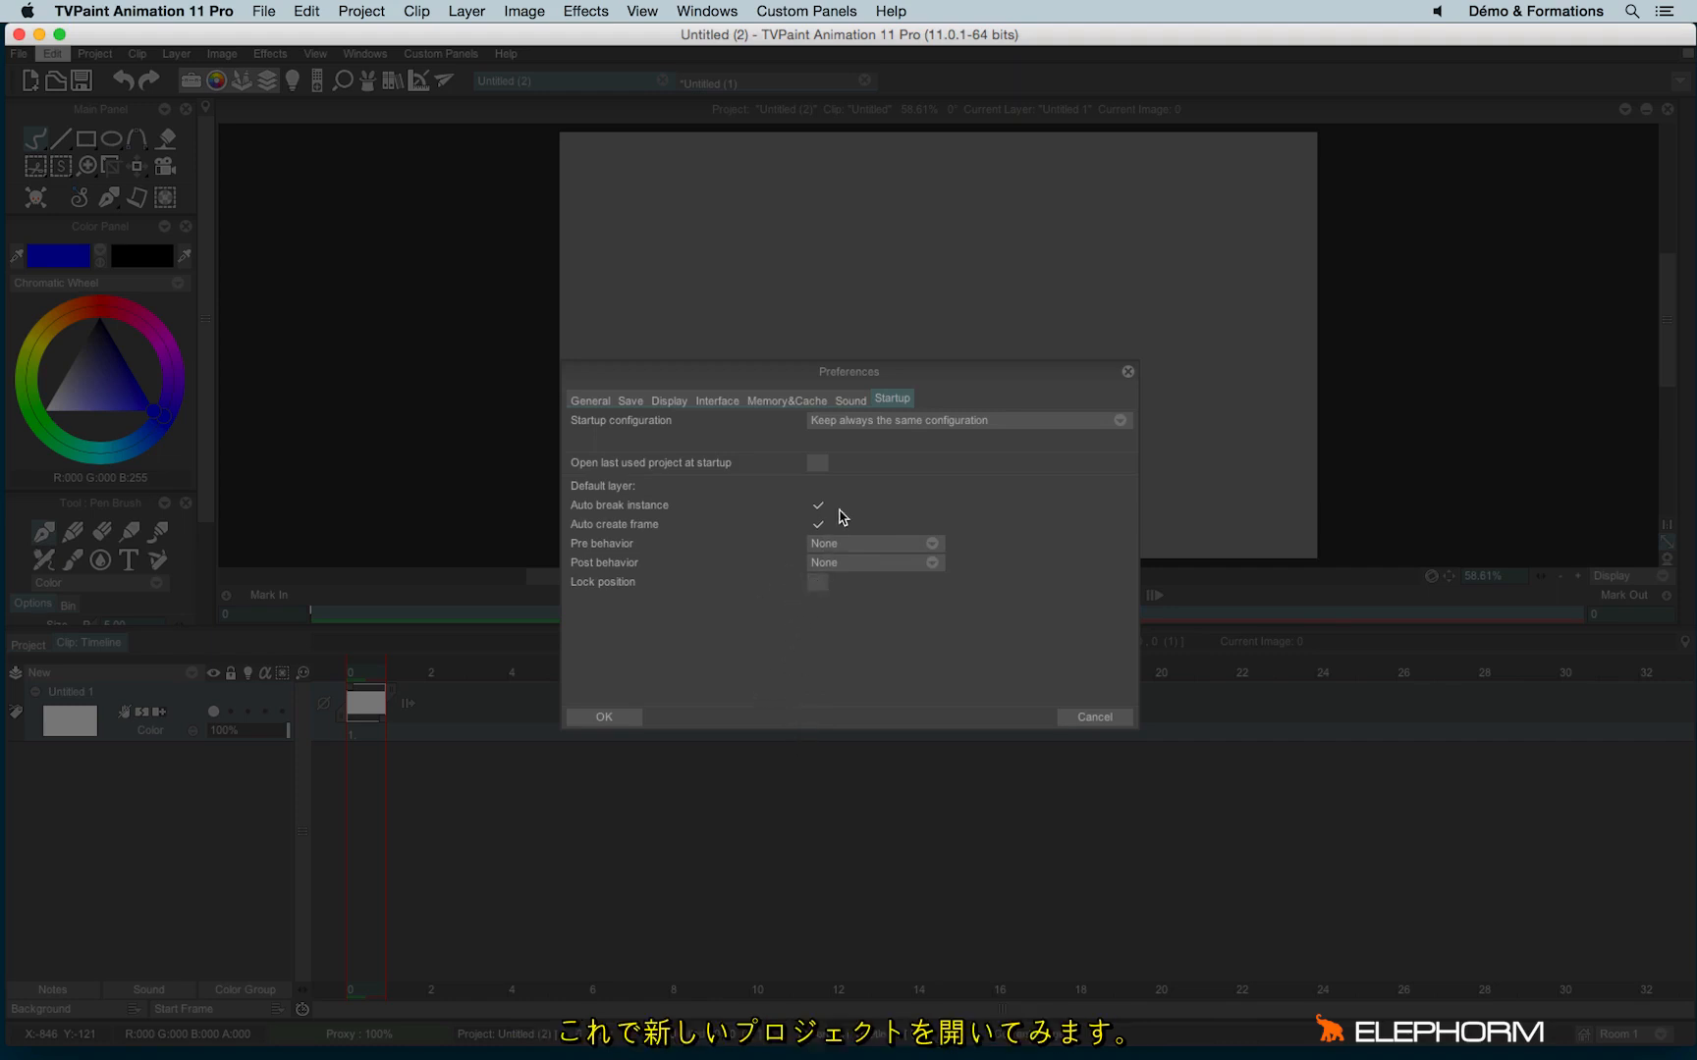
pyautogui.click(621, 718)
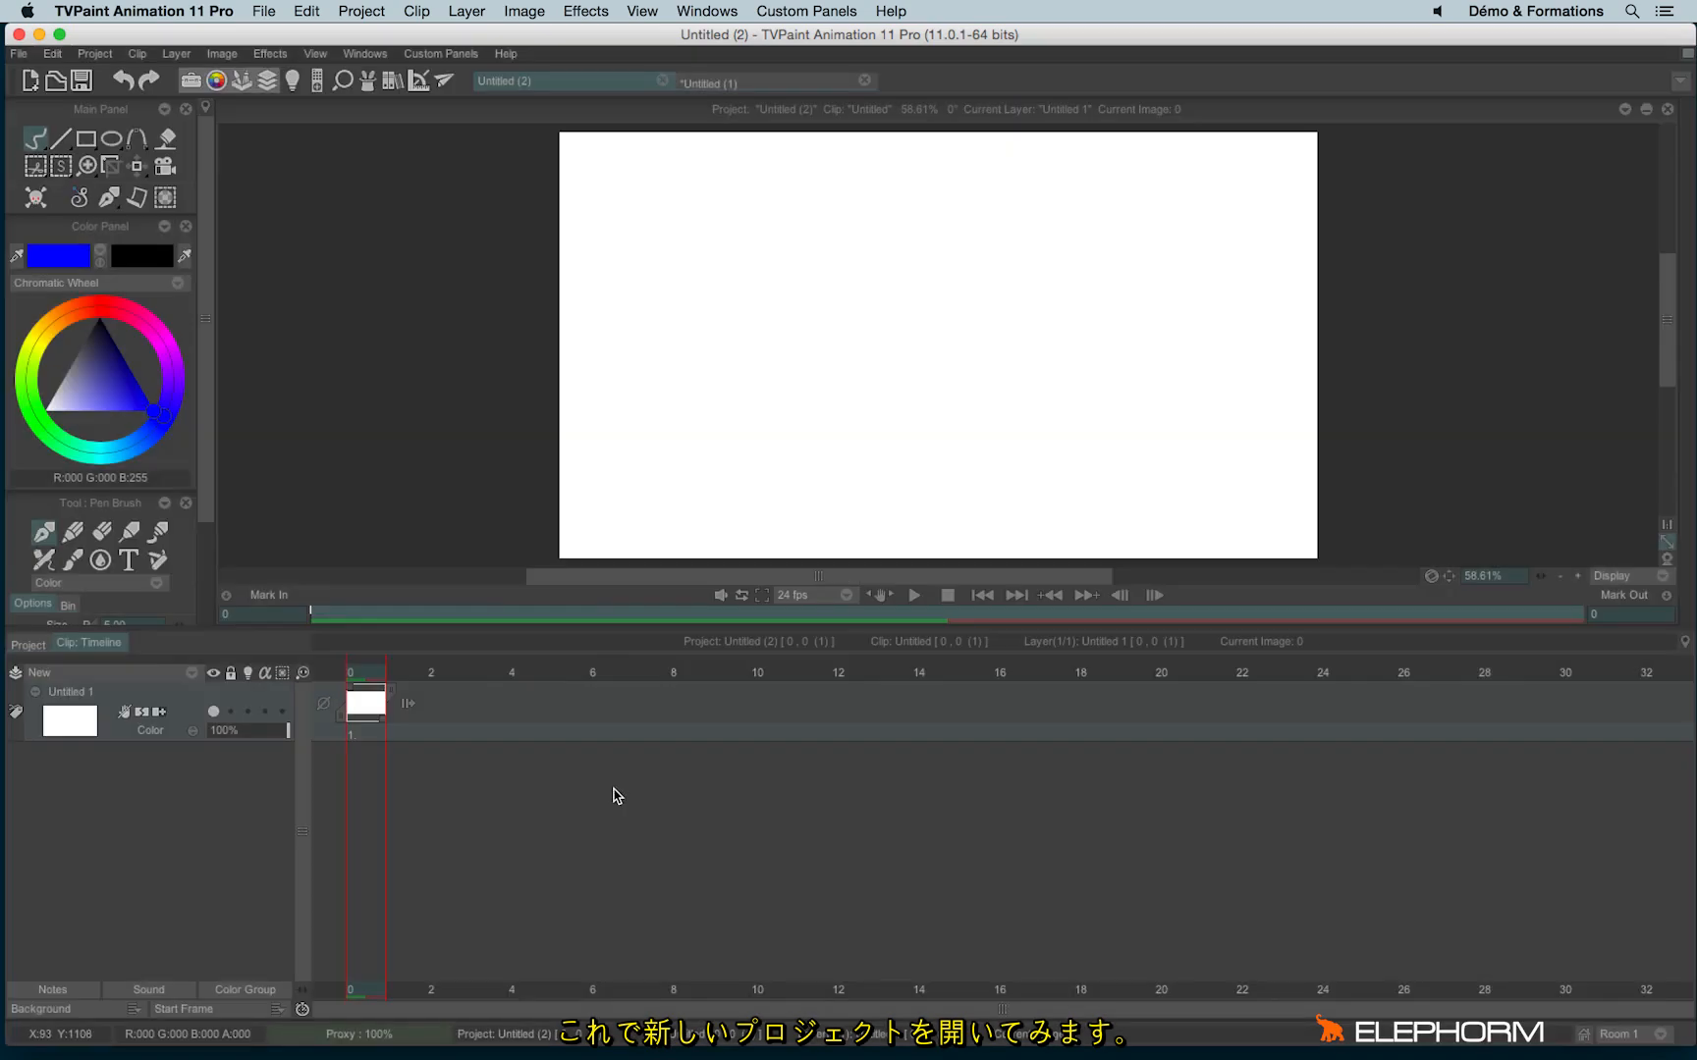
# - Create another new project with the default settings and compare its default layer options with those of Untitled (2)
pyautogui.click(29, 83)
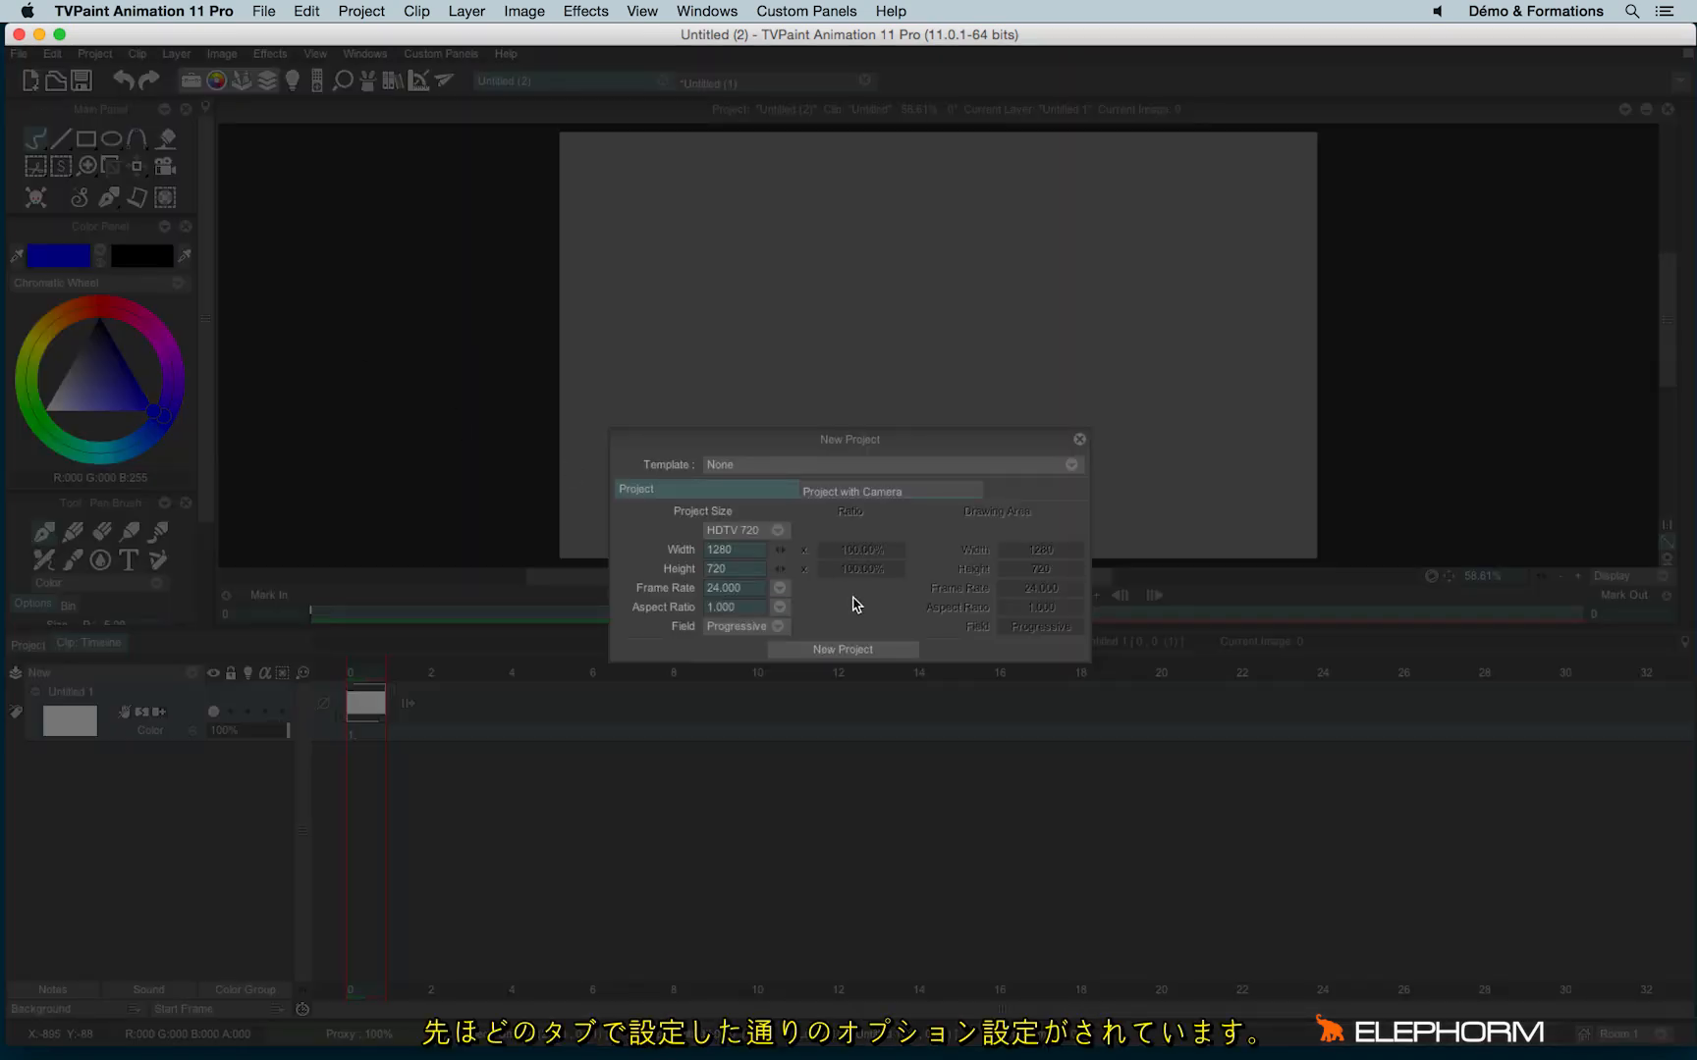
pyautogui.click(821, 652)
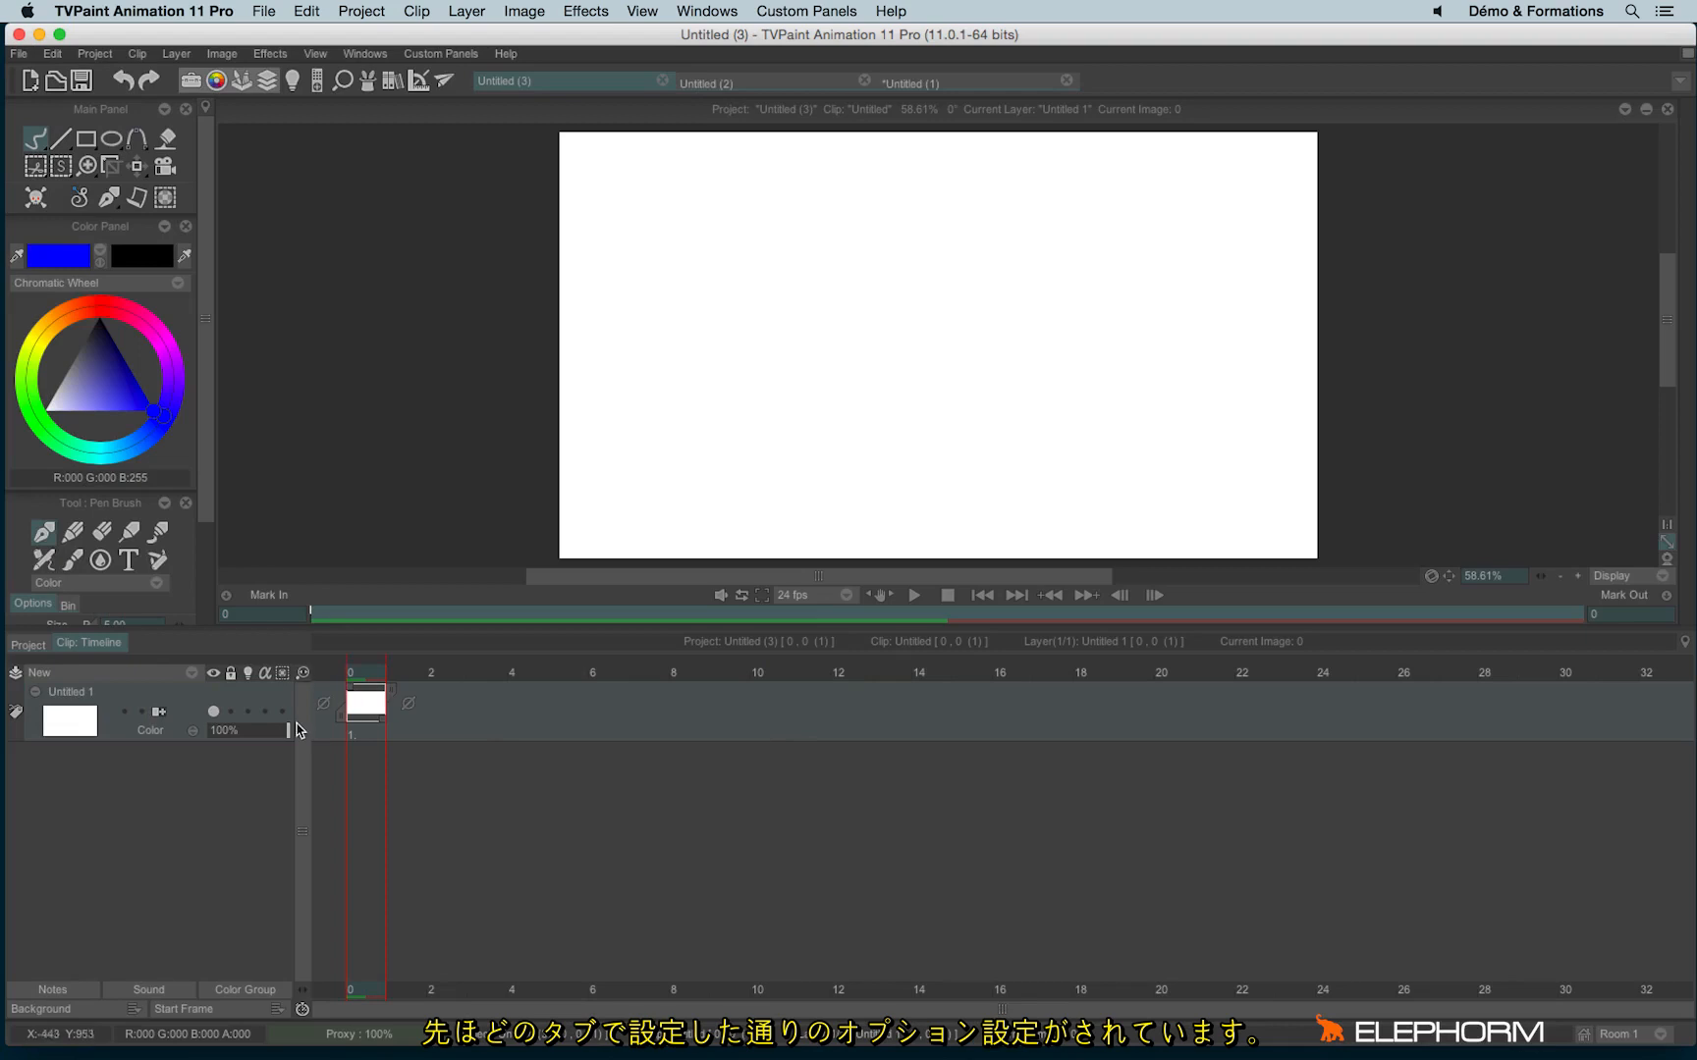
pyautogui.click(694, 90)
pyautogui.click(597, 83)
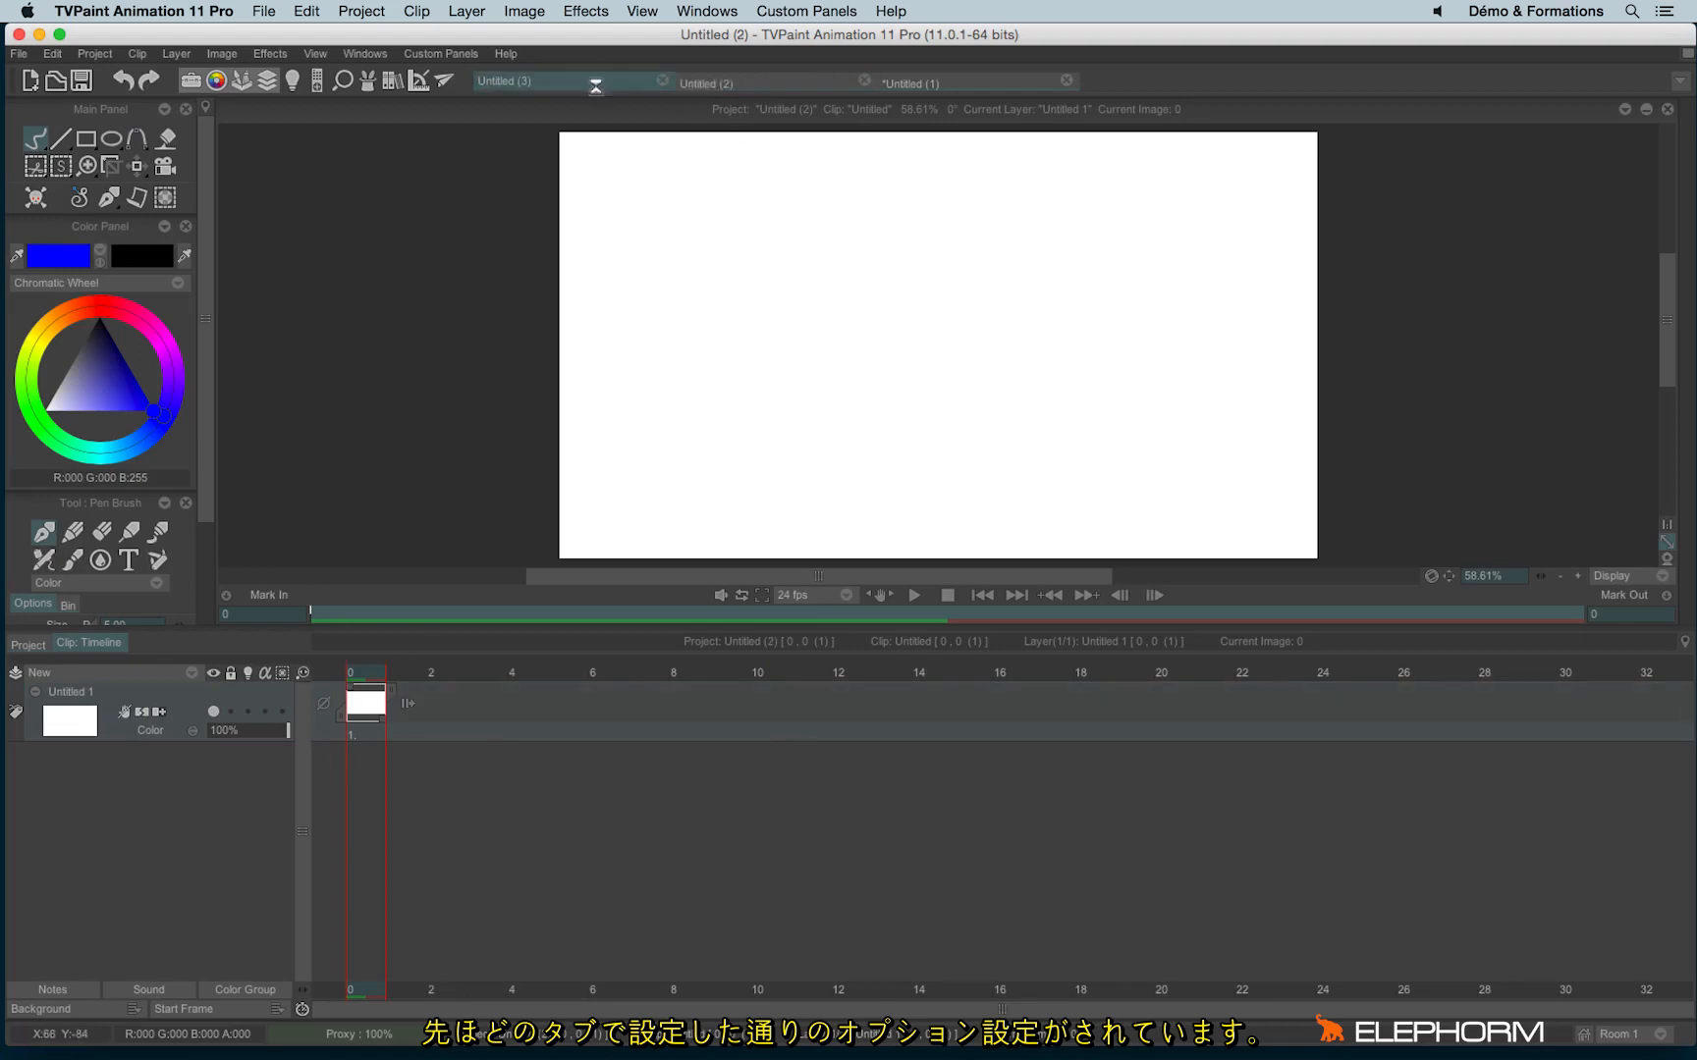